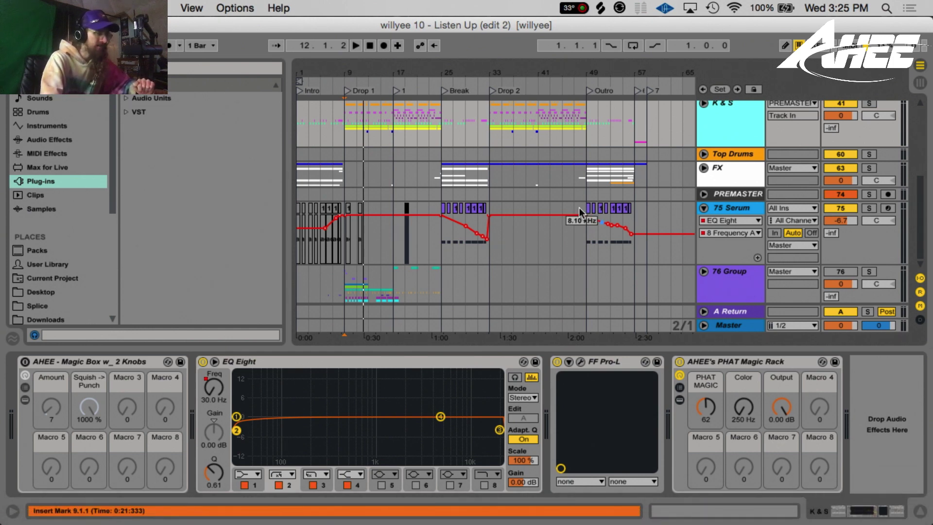
- Unfold the 76 Group to show its individual tracks and clips around Drop 1
{"action": "scroll", "coordinate": [365, 160], "scroll_direction": "up", "scroll_amount": 8}
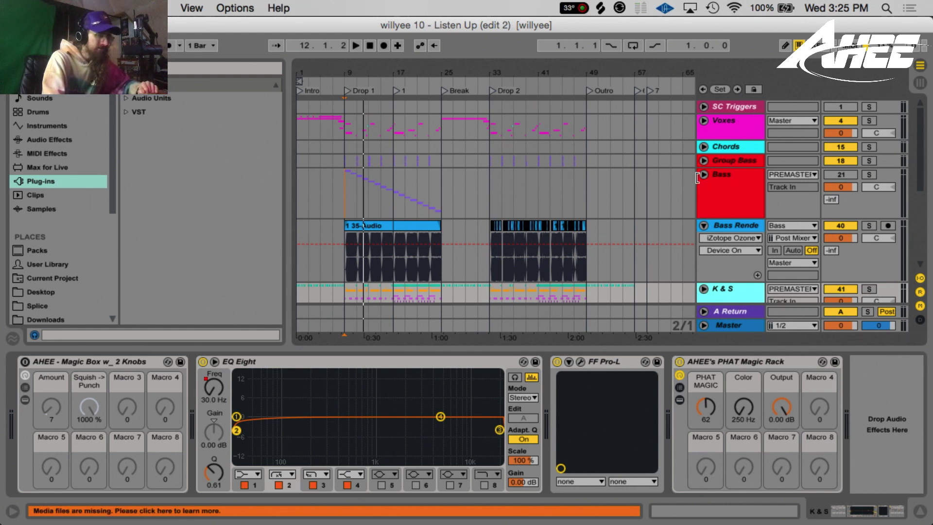
{"action": "scroll", "coordinate": [503, 168], "scroll_direction": "down", "scroll_amount": 5}
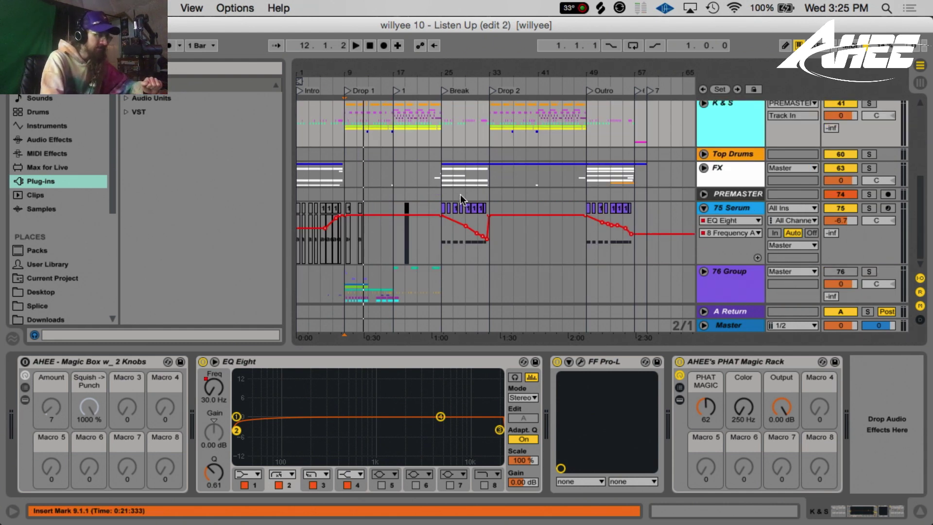
{"action": "scroll", "coordinate": [460, 195], "scroll_direction": "up", "scroll_amount": 5}
{"action": "scroll", "coordinate": [463, 193], "scroll_direction": "down", "scroll_amount": 5}
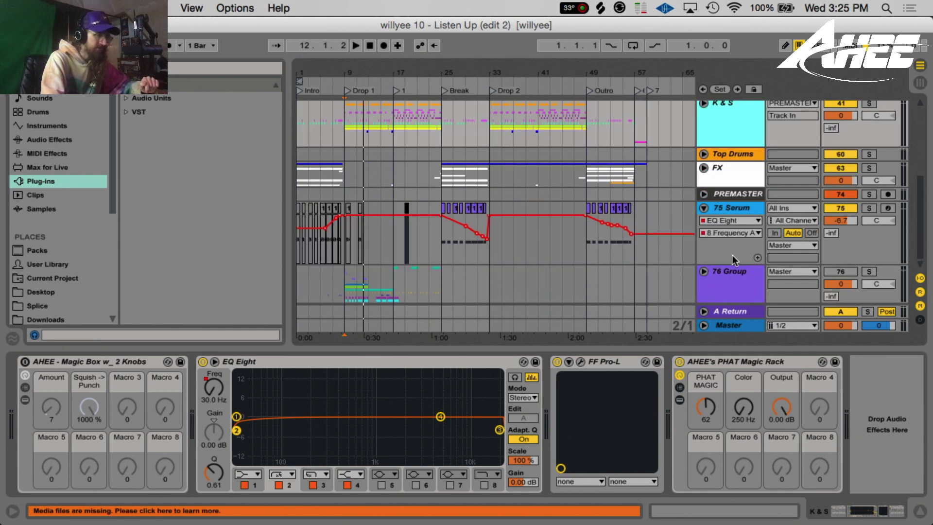
{"action": "left_click", "coordinate": [704, 271]}
{"action": "left_click", "coordinate": [722, 276]}
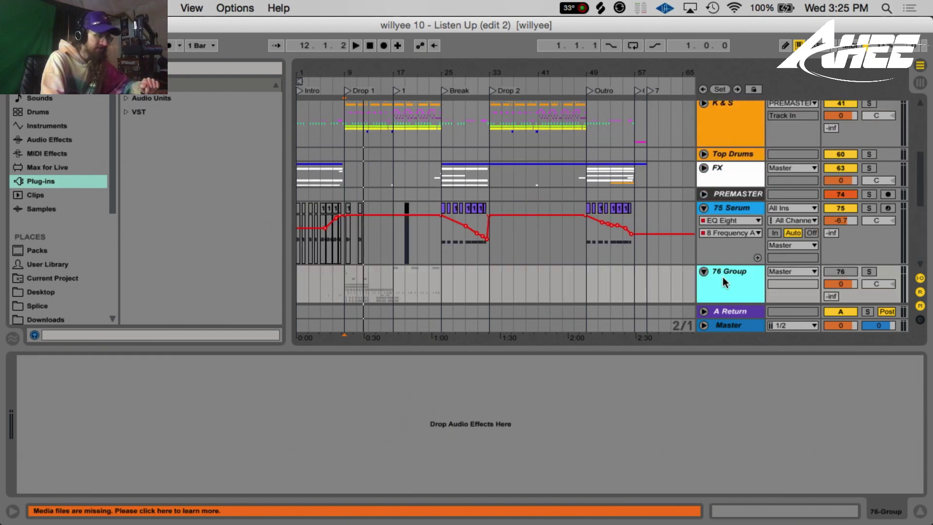
{"action": "scroll", "coordinate": [723, 276], "scroll_direction": "down", "scroll_amount": 6}
{"action": "left_click_drag", "start_coordinate": [361, 77], "coordinate": [369, 169]}
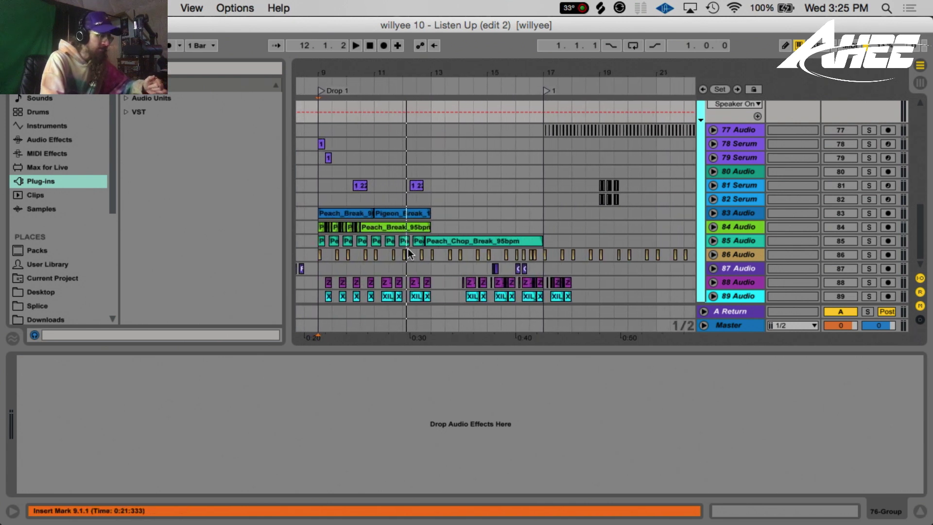
{"action": "left_click_drag", "start_coordinate": [327, 78], "coordinate": [394, 76]}
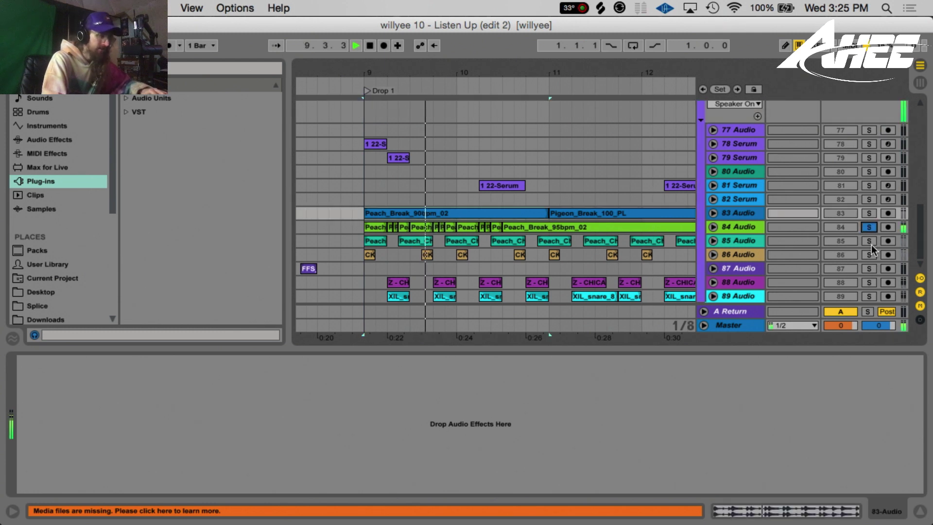
- Audition tracks 85, 86 and 89 from Drop 1 by soloing them during playback, and stop playback
{"action": "left_click", "coordinate": [868, 241]}
{"action": "left_click", "coordinate": [868, 254]}
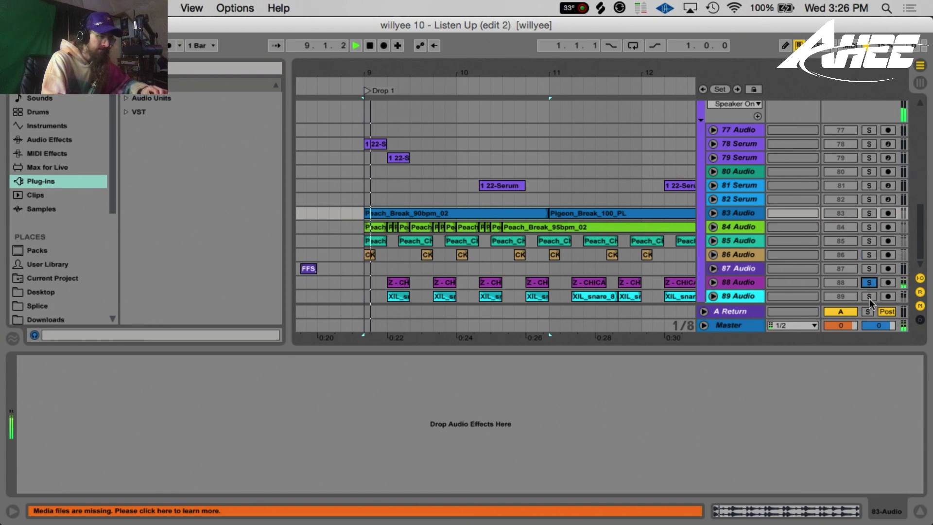
{"action": "left_click", "coordinate": [869, 295]}
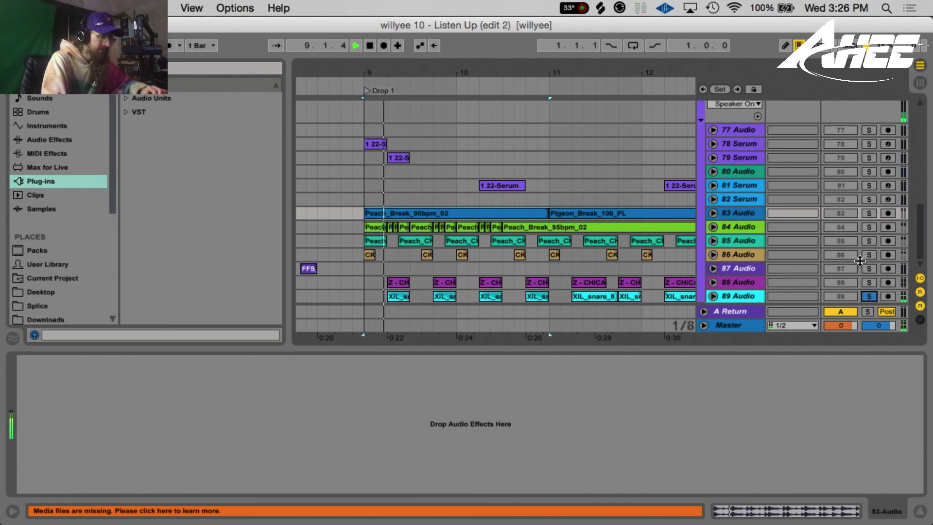
{"action": "key", "text": "space"}
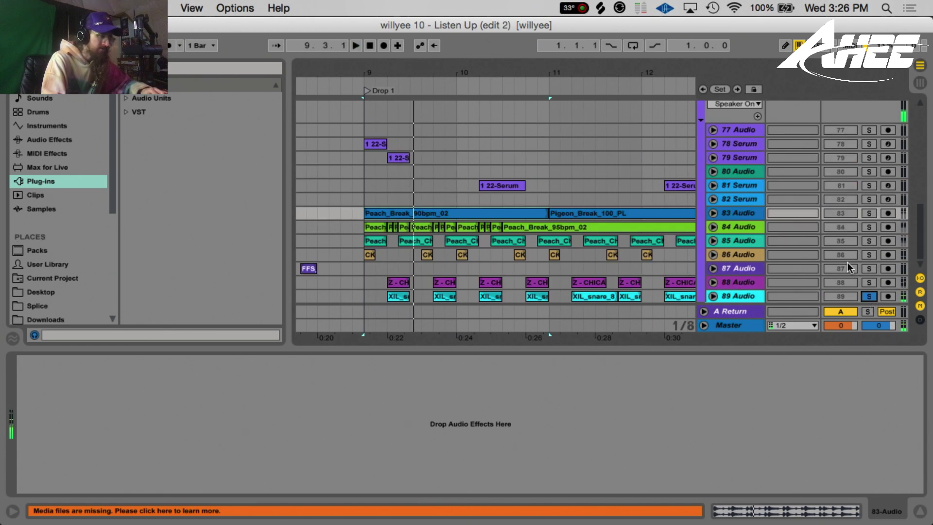
- Solo the 78 Serum track and play it with its Serum device switched on
{"action": "left_click", "coordinate": [713, 144]}
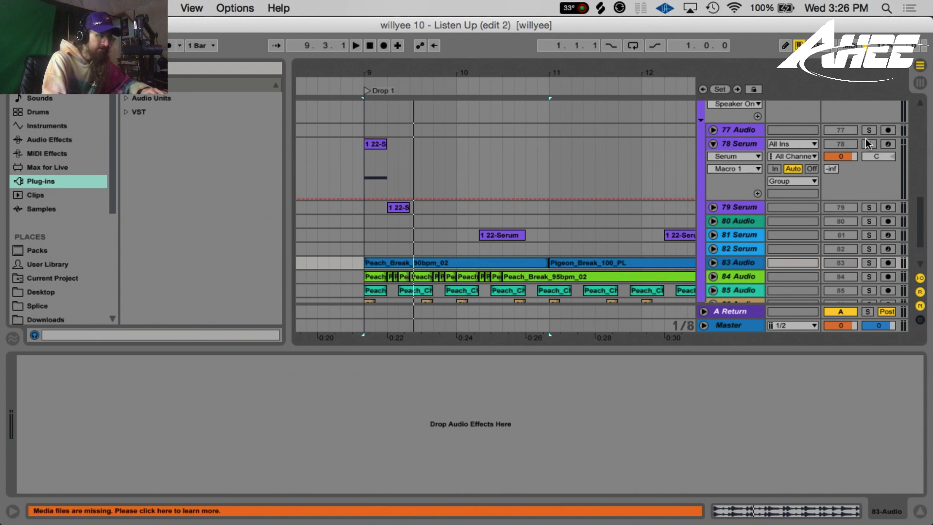
{"action": "left_click", "coordinate": [869, 144]}
{"action": "left_click", "coordinate": [752, 144]}
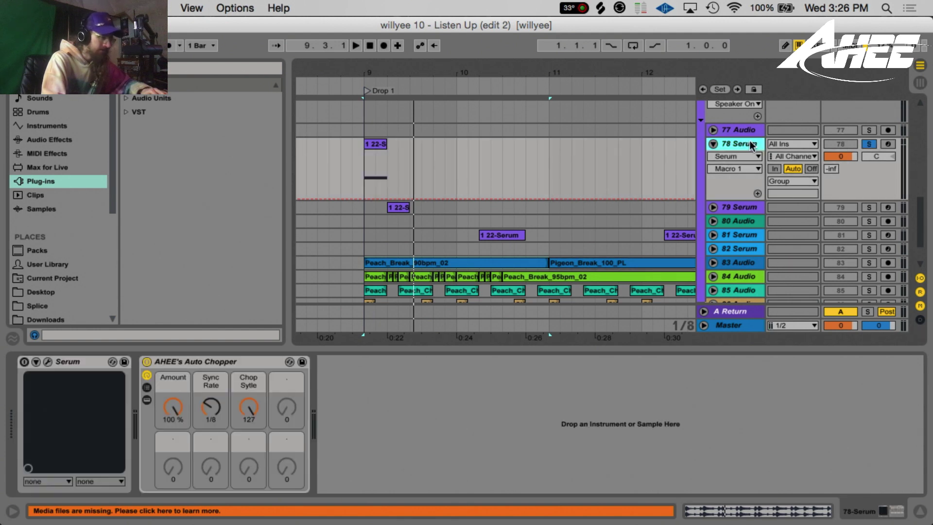
{"action": "left_click", "coordinate": [24, 361]}
{"action": "key", "text": "space"}
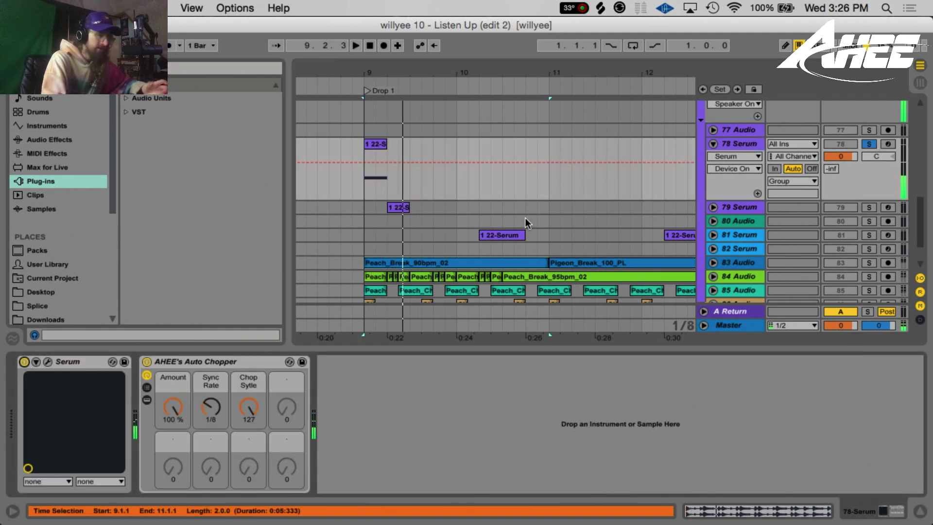
- Fold the 76 Group and listen to the arrangement from the start of Drop 1 at bar 9
{"action": "scroll", "coordinate": [770, 141], "scroll_direction": "up", "scroll_amount": 5}
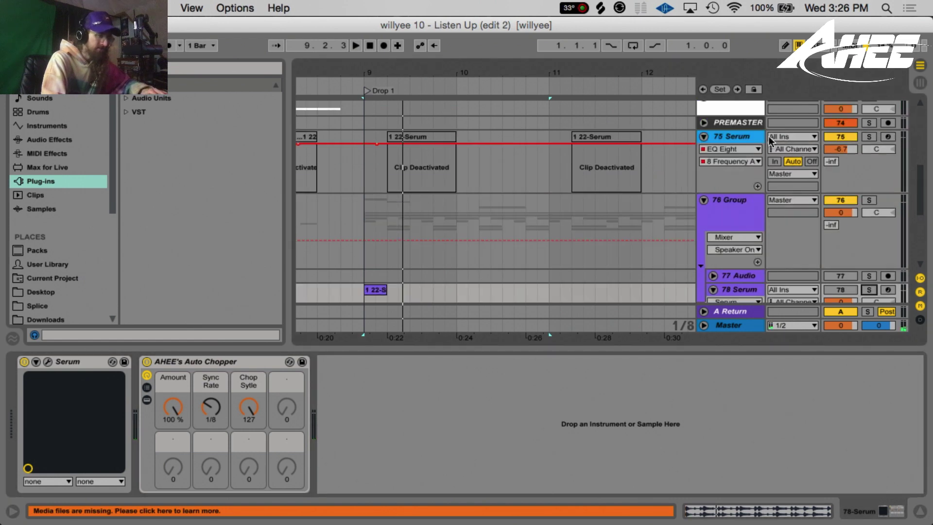
{"action": "left_click", "coordinate": [704, 200]}
{"action": "scroll", "coordinate": [535, 204], "scroll_direction": "up", "scroll_amount": 10}
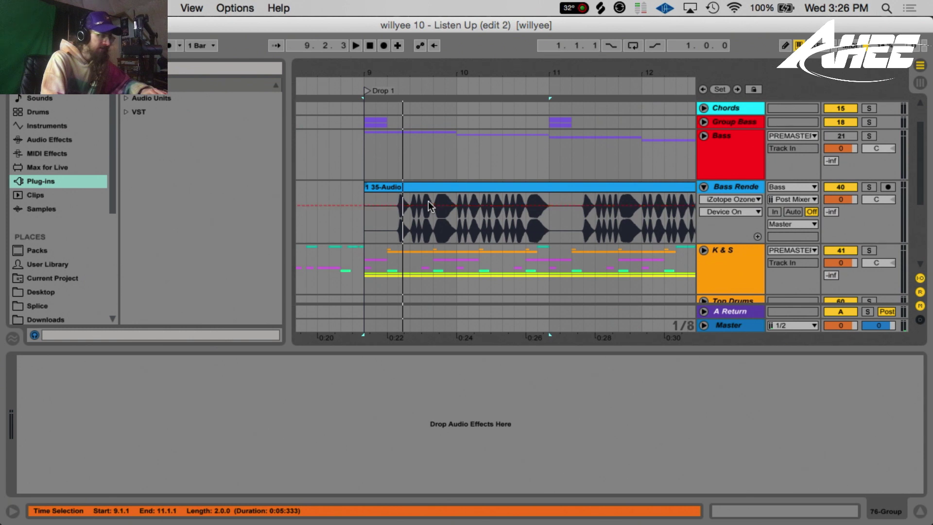
{"action": "scroll", "coordinate": [429, 205], "scroll_direction": "up", "scroll_amount": 1}
{"action": "left_click", "coordinate": [359, 163]}
{"action": "key", "text": "space"}
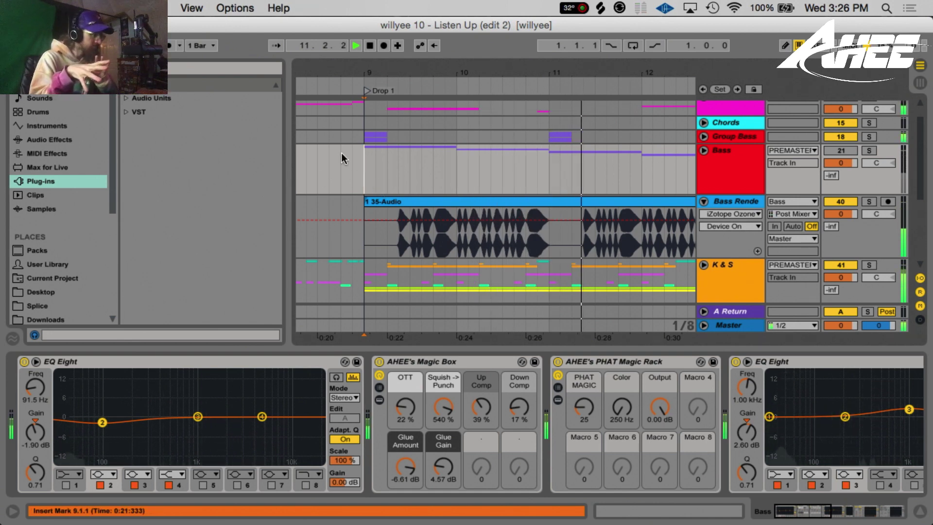
{"action": "key", "text": "space"}
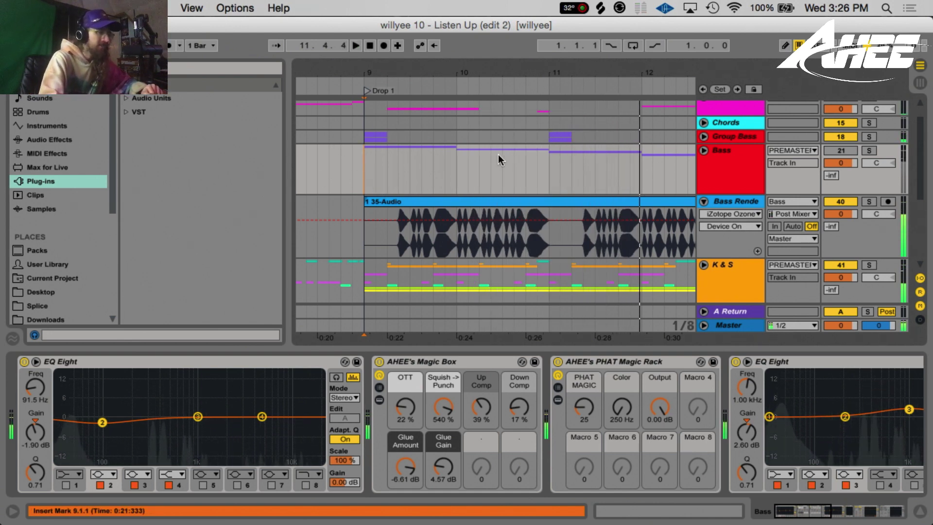
- Unfold the Bass group and solo its 22 Serum track, which holds the first bass clip of Drop 1
{"action": "left_click", "coordinate": [703, 150]}
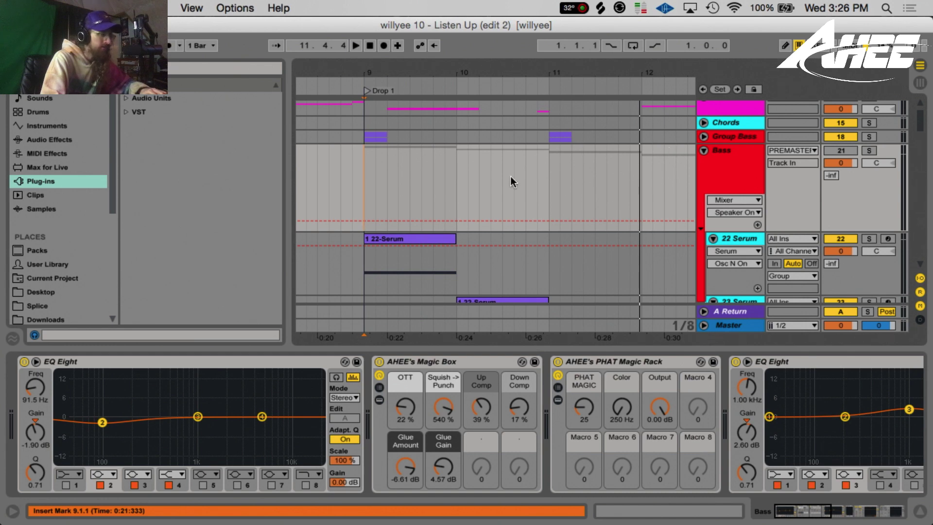
{"action": "scroll", "coordinate": [443, 188], "scroll_direction": "down", "scroll_amount": 5}
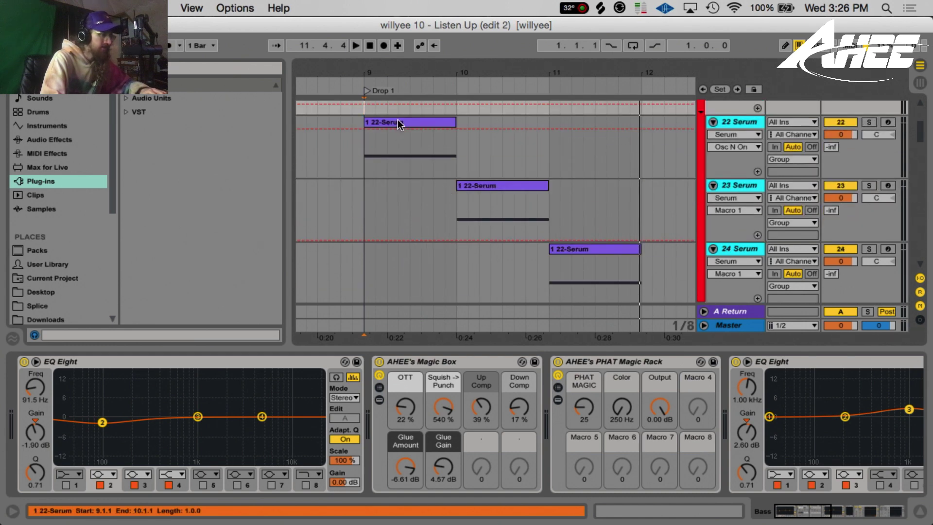
{"action": "left_click", "coordinate": [397, 122]}
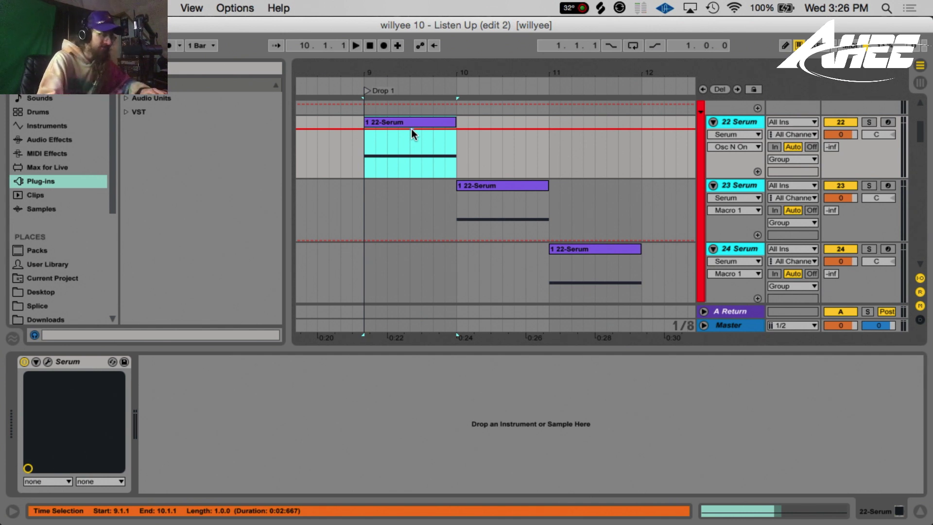
{"action": "scroll", "coordinate": [494, 160], "scroll_direction": "up", "scroll_amount": 5}
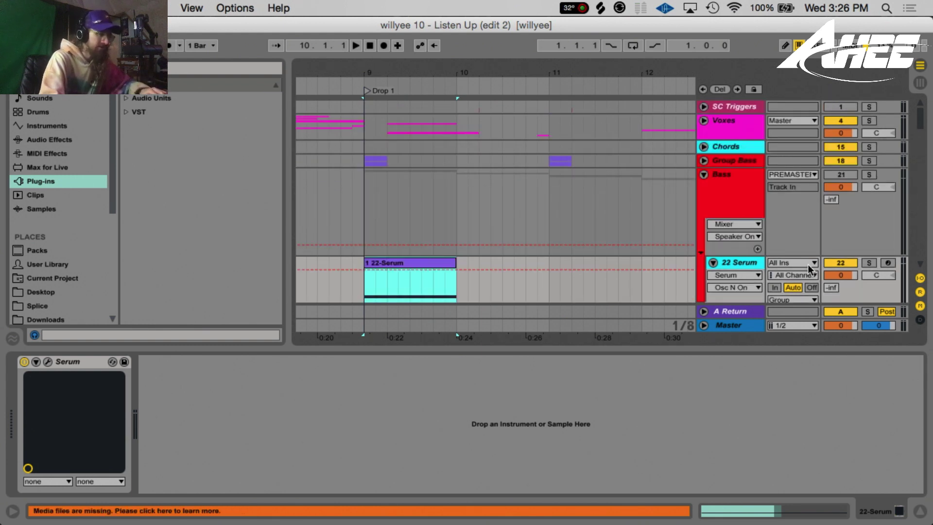
{"action": "left_click", "coordinate": [849, 262]}
{"action": "left_click", "coordinate": [868, 263]}
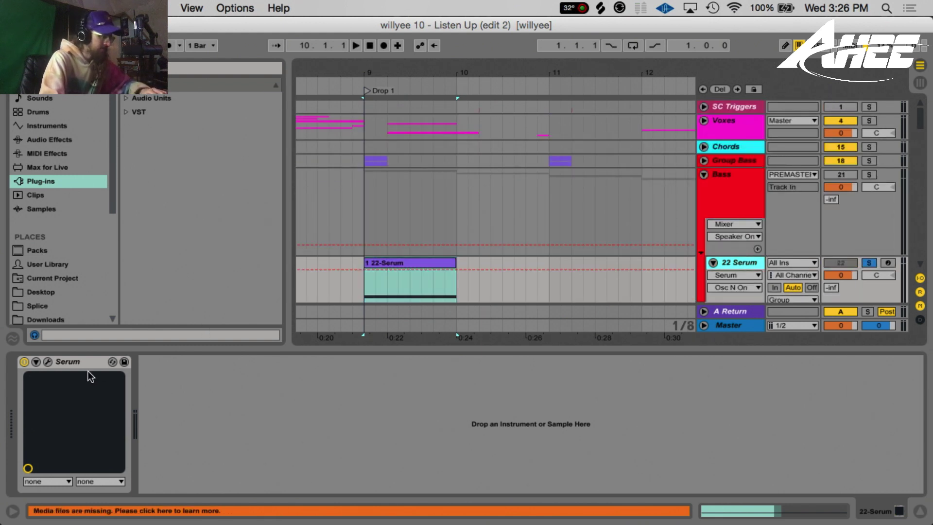
- Review the effect chain on the Bass group, from the first EQ Eight through the Magic Box and PHAT Magic Rack to the second EQ Eight
{"action": "scroll", "coordinate": [496, 245], "scroll_direction": "down", "scroll_amount": 2}
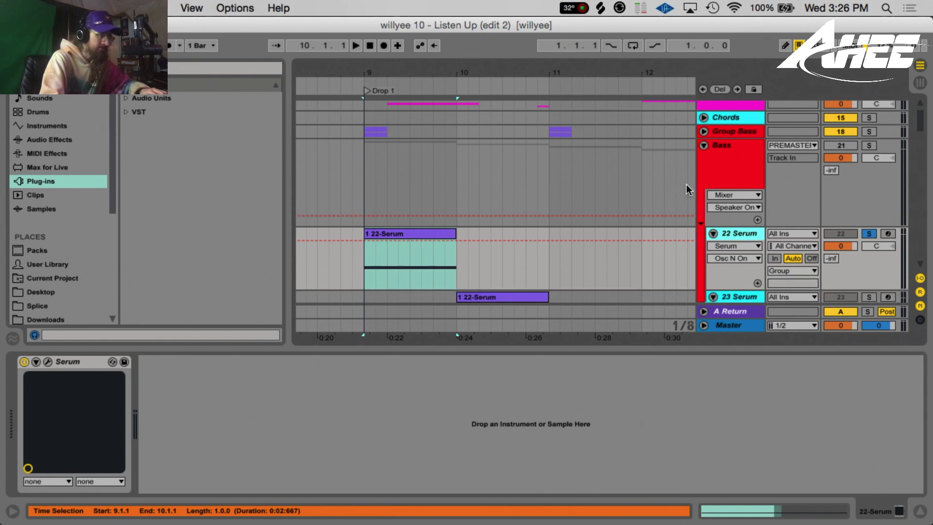
{"action": "left_click", "coordinate": [714, 181]}
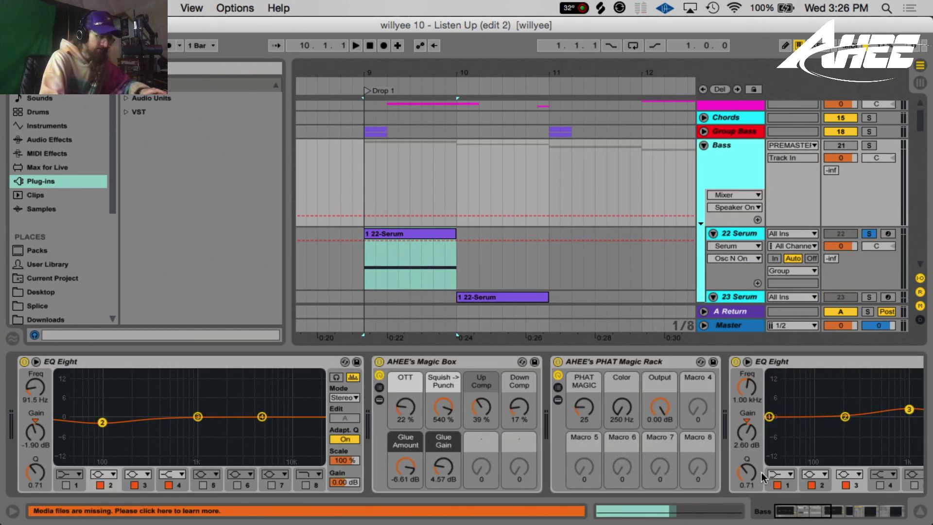
{"action": "mouse_move", "coordinate": [799, 510]}
{"action": "left_mouse_down"}
{"action": "mouse_move", "coordinate": [860, 513]}
{"action": "mouse_move", "coordinate": [790, 516]}
{"action": "left_mouse_up"}
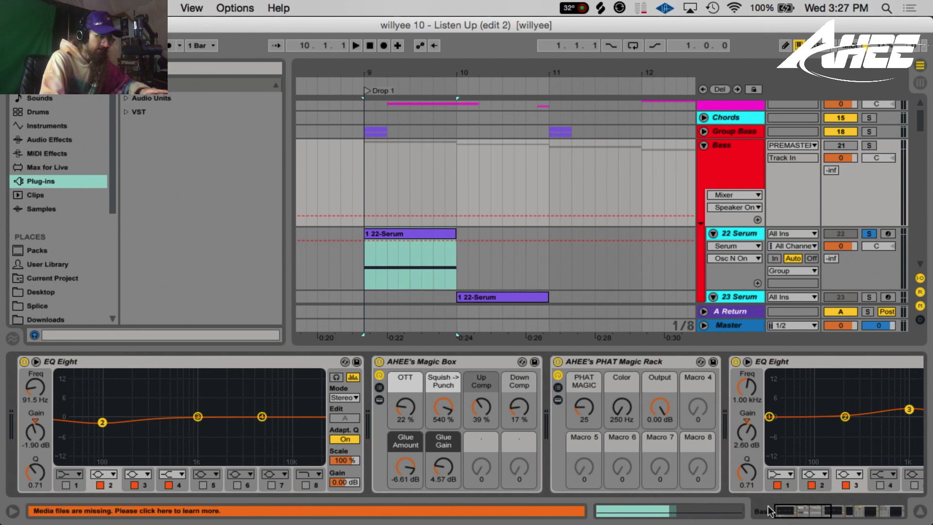
{"action": "left_click_drag", "start_coordinate": [769, 510], "coordinate": [848, 514]}
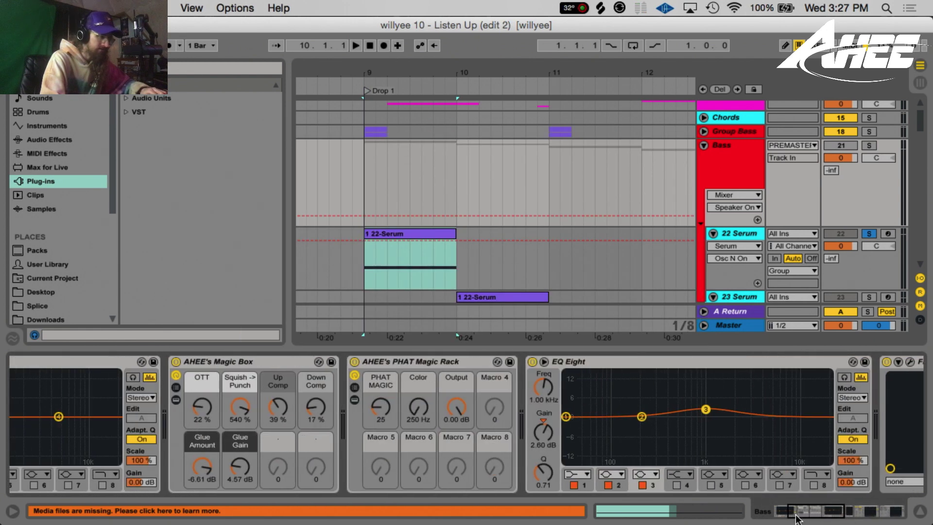
- Open the Serum plug-in window of the 22 Serum track and position it so its oscillators and LFOs can be seen
{"action": "left_click", "coordinate": [741, 235]}
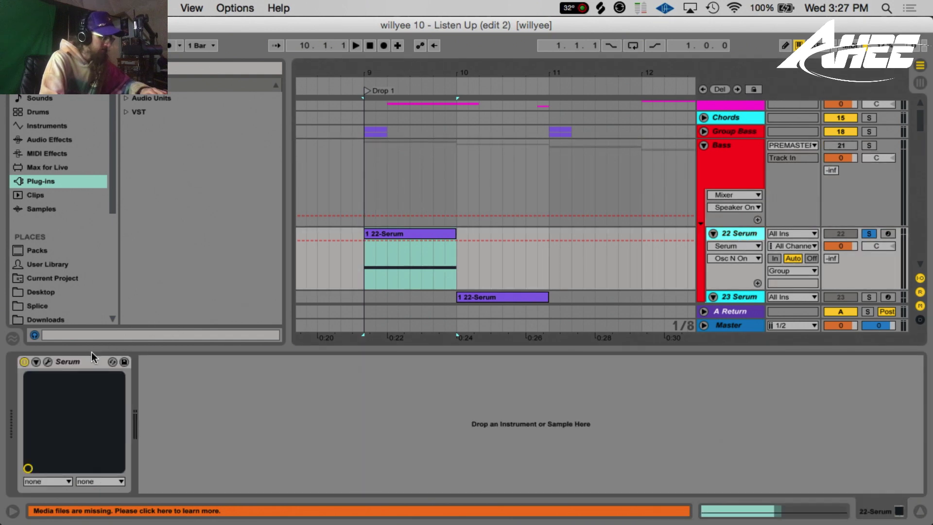
{"action": "left_click", "coordinate": [47, 362]}
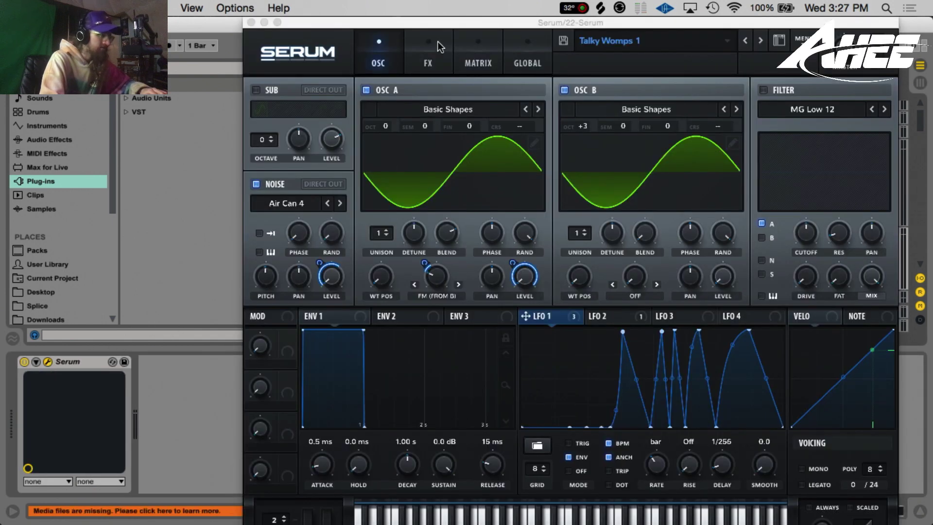
{"action": "left_click_drag", "start_coordinate": [439, 26], "coordinate": [390, 16]}
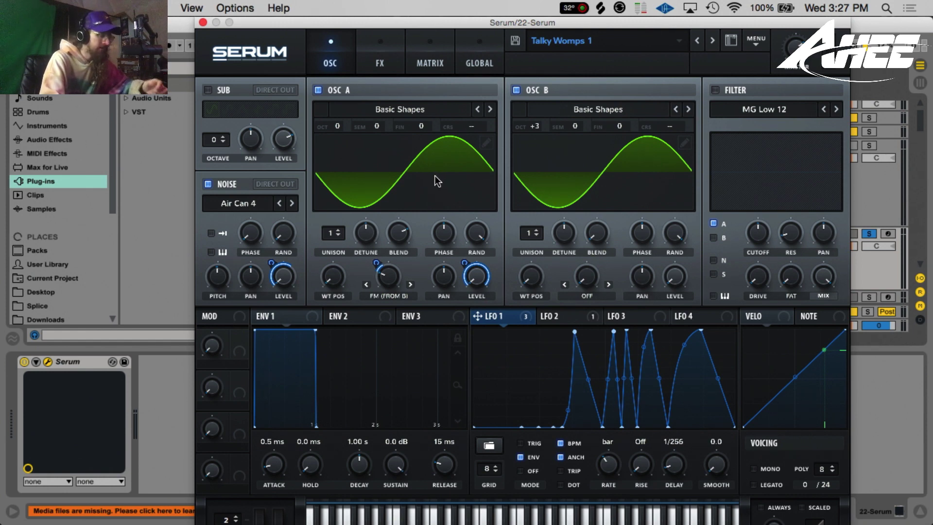
{"action": "mouse_move", "coordinate": [409, 235]}
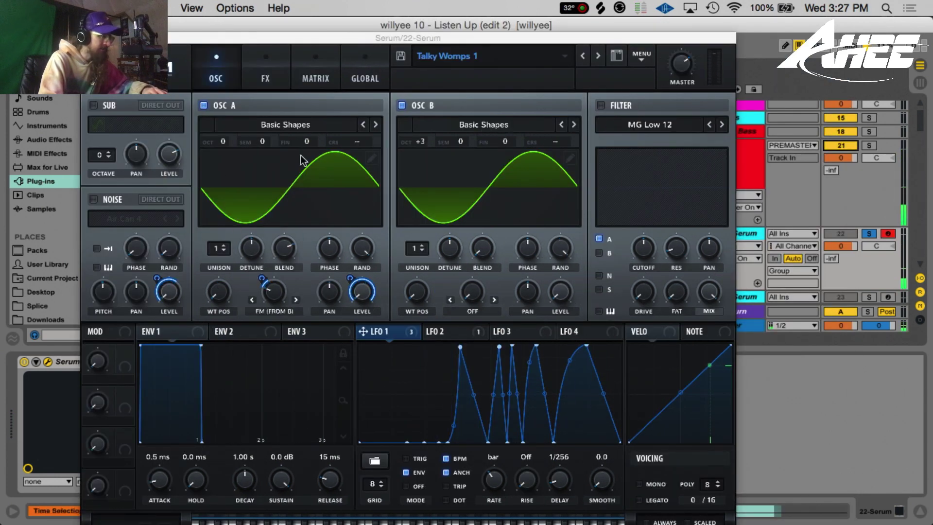
{"action": "left_click_drag", "start_coordinate": [290, 38], "coordinate": [336, 7]}
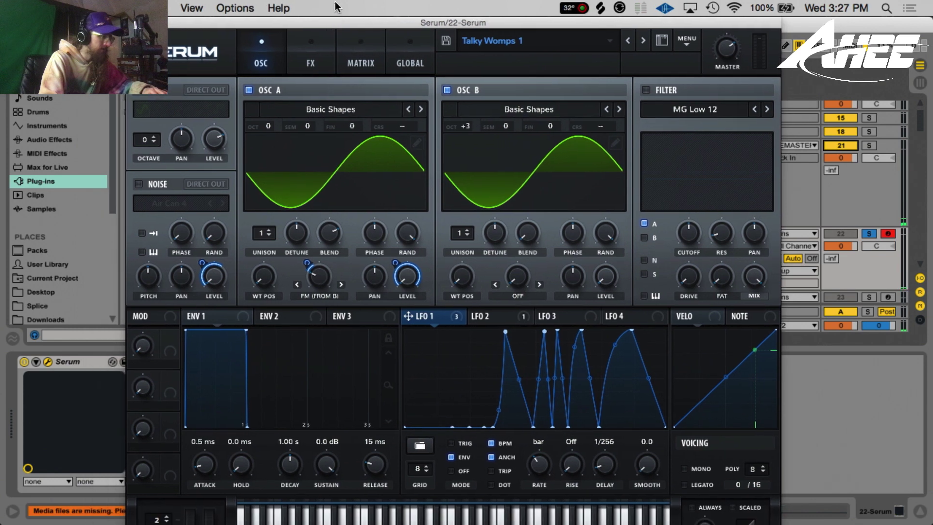
- Show LFO 1 in Serum and enable the noise oscillator with the Air Can 4 sample
{"action": "left_click", "coordinate": [491, 318]}
{"action": "left_click", "coordinate": [453, 320]}
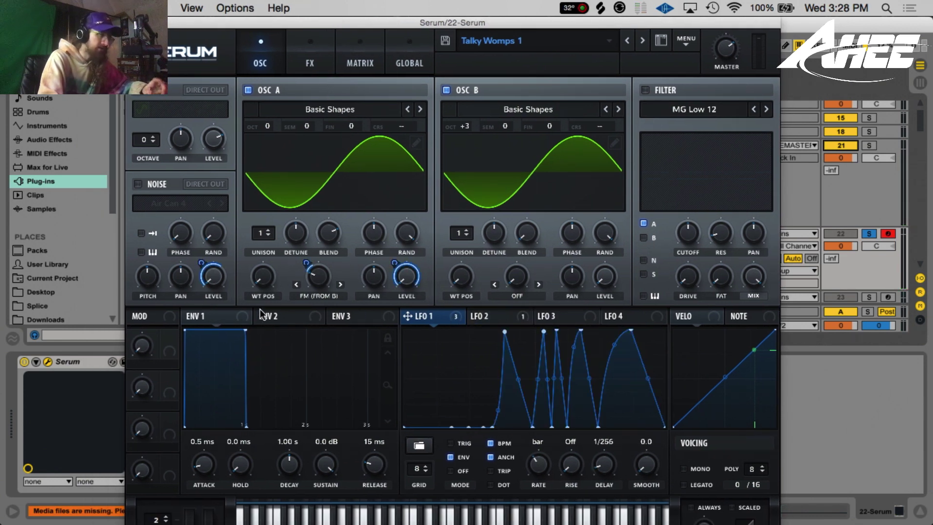
{"action": "left_click", "coordinate": [137, 185]}
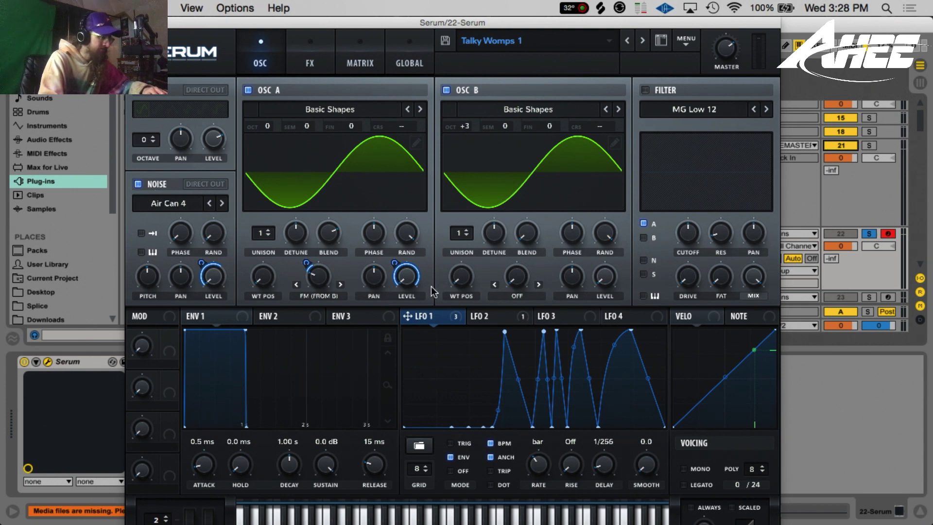
- Examine oscillator A's FM (from B) warp amount and its modulation, along with the LFO 1 assignments
{"action": "mouse_move", "coordinate": [320, 284]}
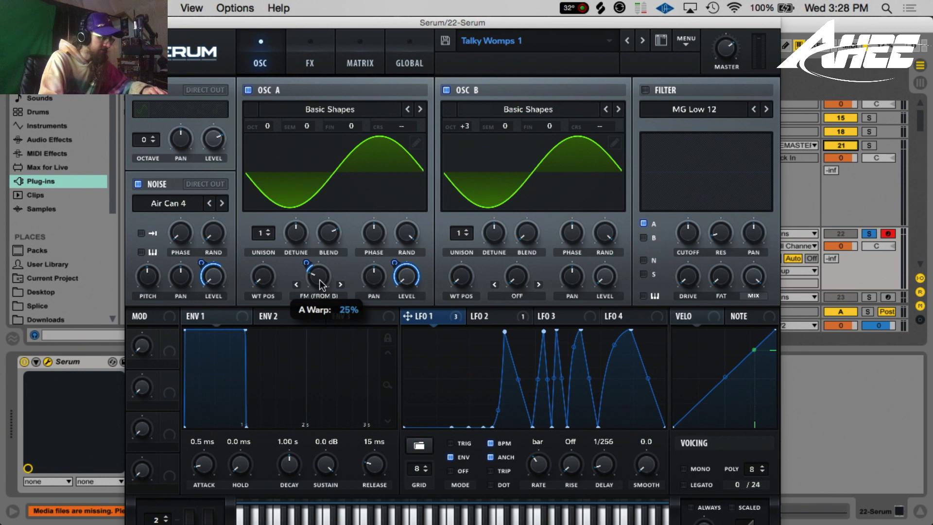
{"action": "mouse_move", "coordinate": [307, 260]}
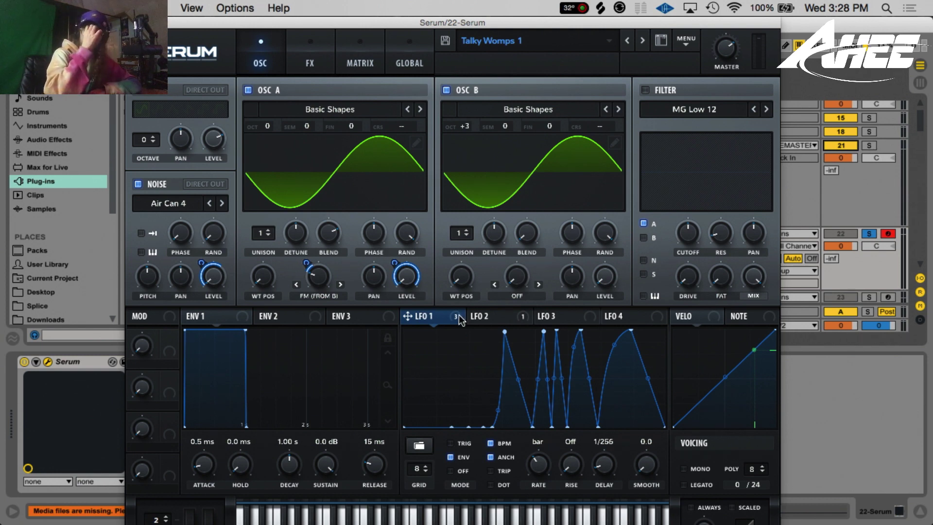
{"action": "mouse_move", "coordinate": [459, 317]}
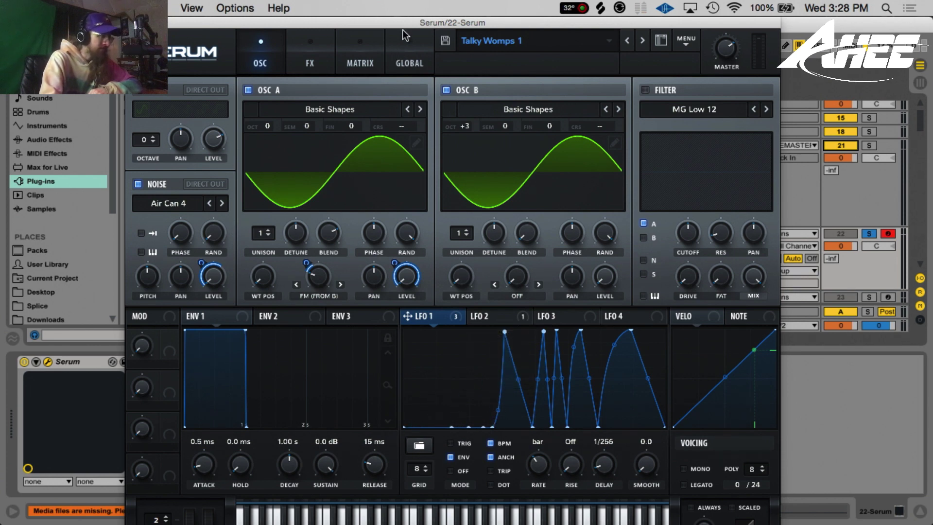
- Unfold the Group Bass tracks, then solo TopFM Bass together with Sub and audition them from the start of Drop 1
{"action": "left_click_drag", "start_coordinate": [399, 19], "coordinate": [470, 314]}
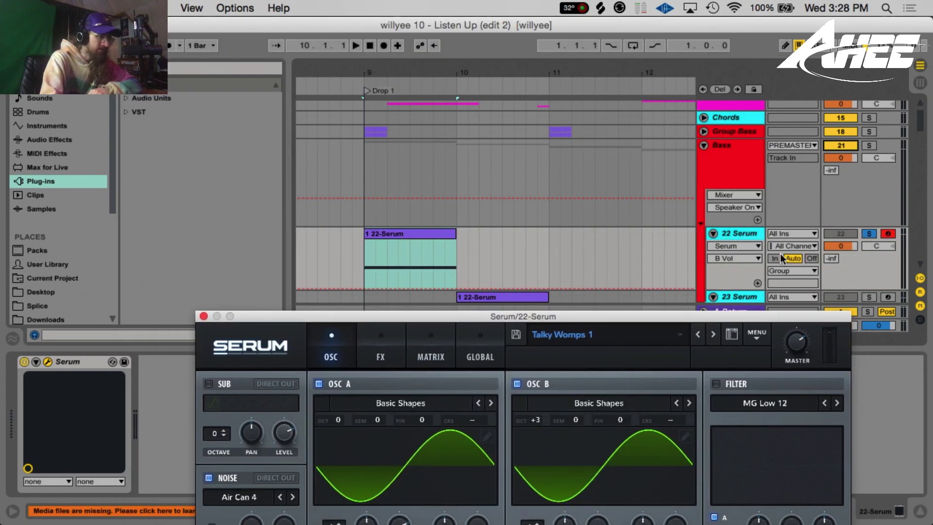
{"action": "left_click", "coordinate": [704, 136]}
{"action": "scroll", "coordinate": [488, 197], "scroll_direction": "down", "scroll_amount": 3}
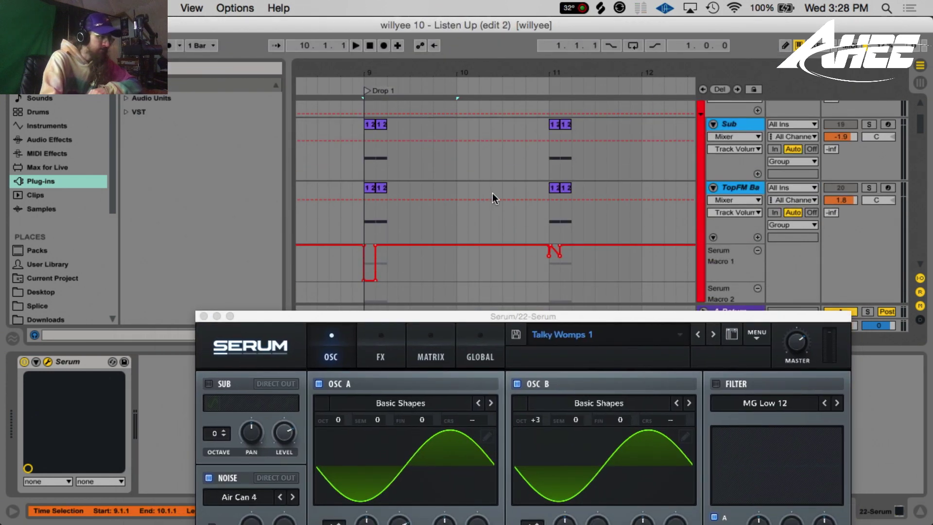
{"action": "left_click", "coordinate": [368, 187]}
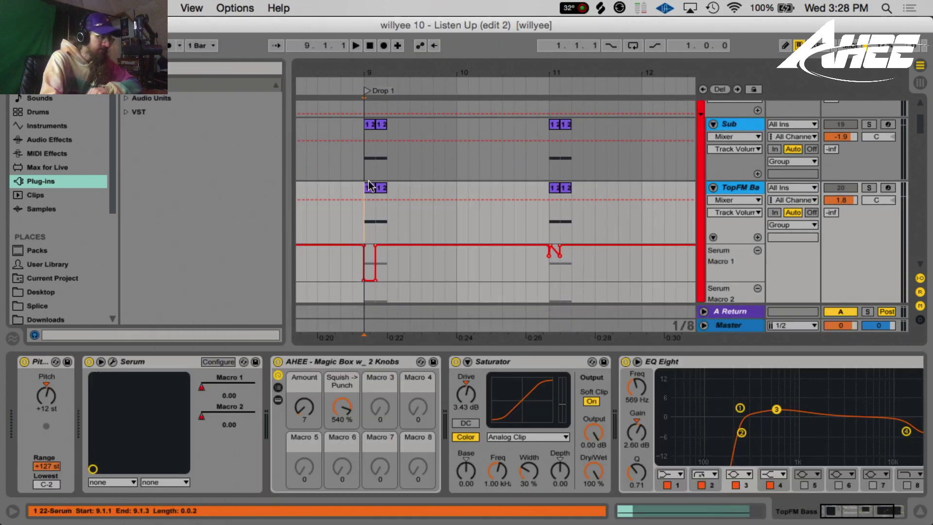
{"action": "left_click", "coordinate": [869, 187]}
{"action": "key", "text": "space"}
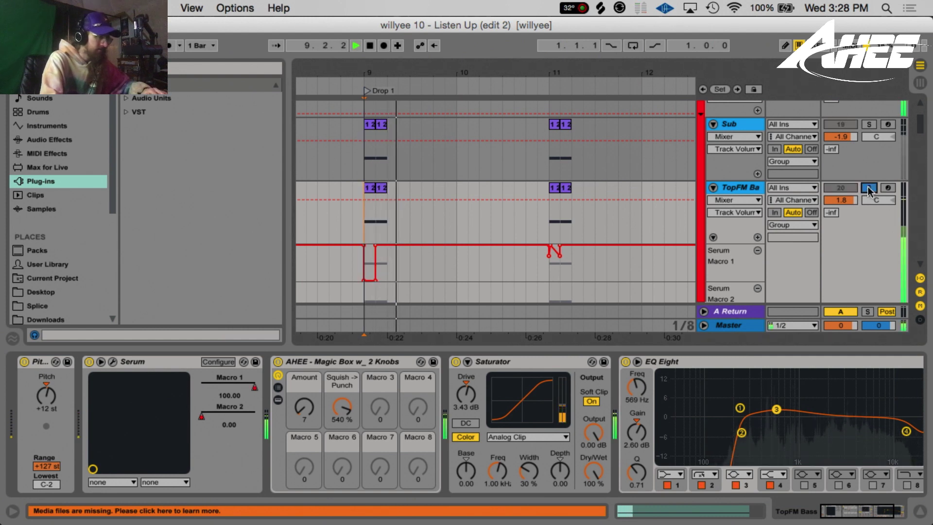
{"action": "left_click", "coordinate": [869, 125]}
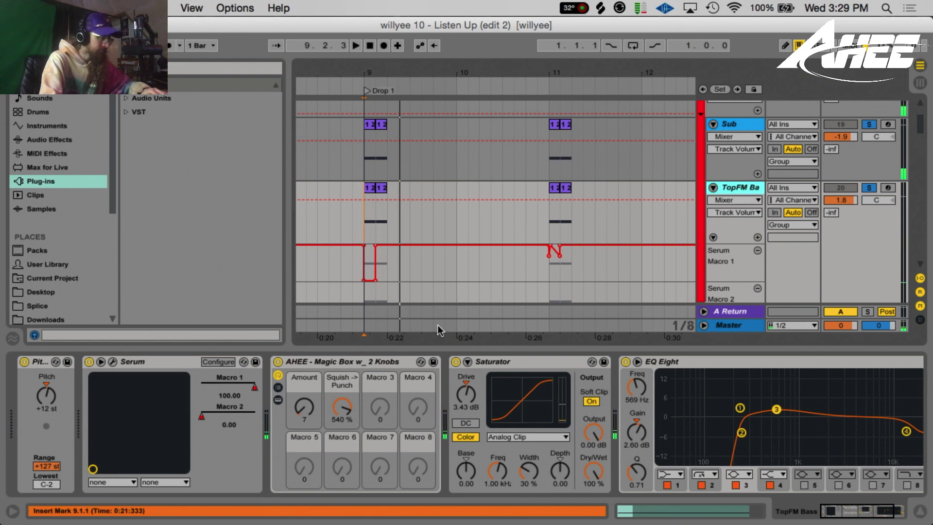
- Solo the 22 Serum track alone and play it from bar 9 with its Serum window showing
{"action": "scroll", "coordinate": [760, 232], "scroll_direction": "down", "scroll_amount": 5}
{"action": "scroll", "coordinate": [759, 232], "scroll_direction": "up", "scroll_amount": 3}
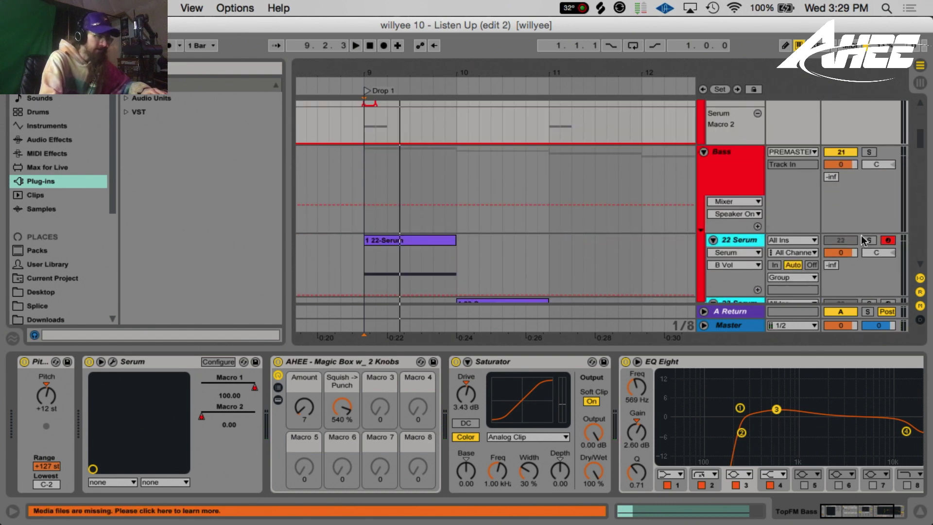
{"action": "left_click", "coordinate": [869, 240]}
{"action": "left_click", "coordinate": [747, 240]}
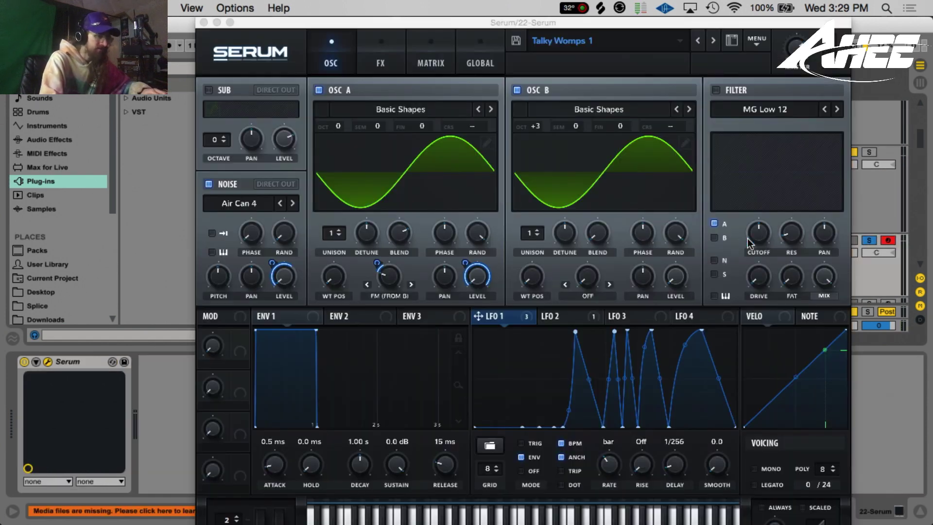
{"action": "key", "text": "space"}
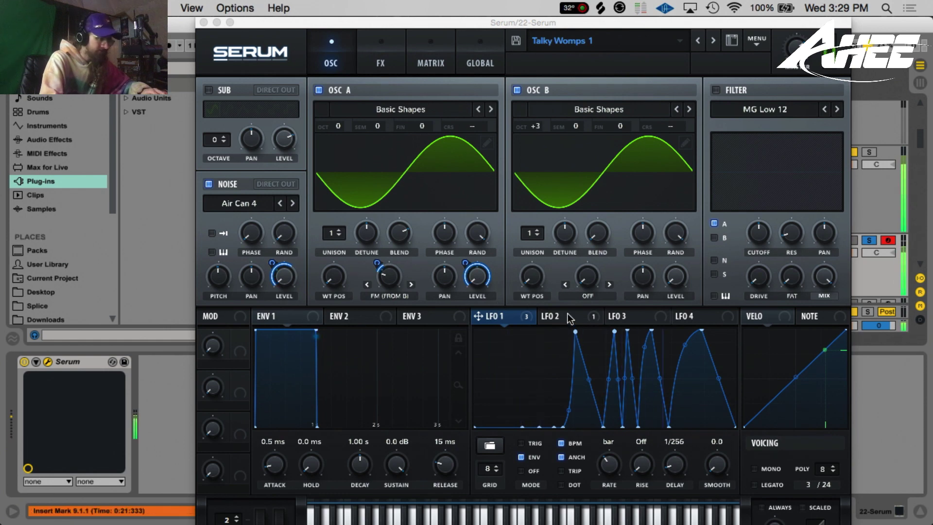
- Examine LFO 2's shape and its master tuning routing in Serum's modulation matrix, and compare it with LFO 1
{"action": "left_click", "coordinate": [566, 315]}
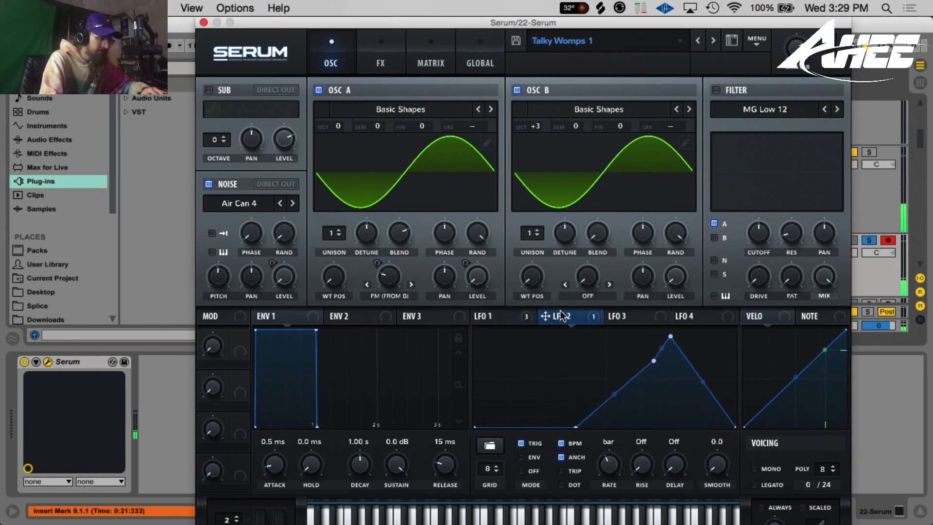
{"action": "left_click", "coordinate": [381, 63]}
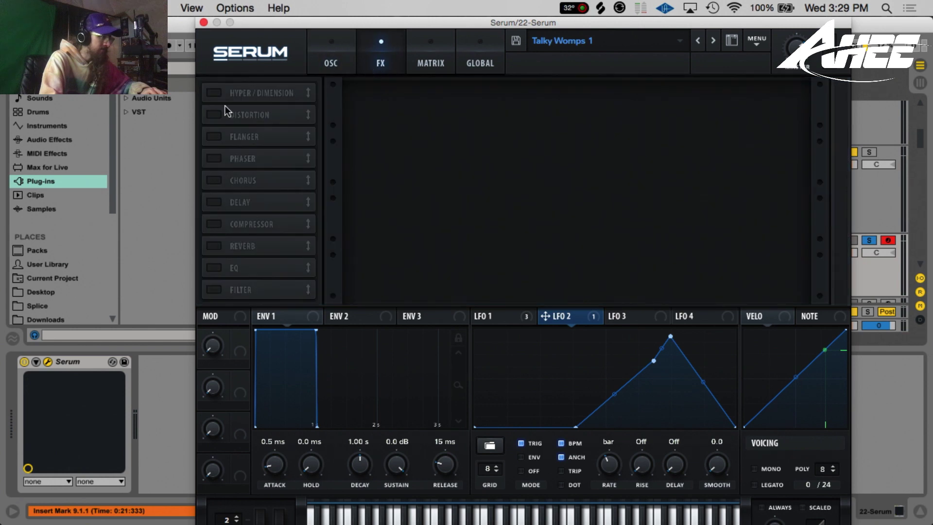
{"action": "left_click", "coordinate": [415, 64]}
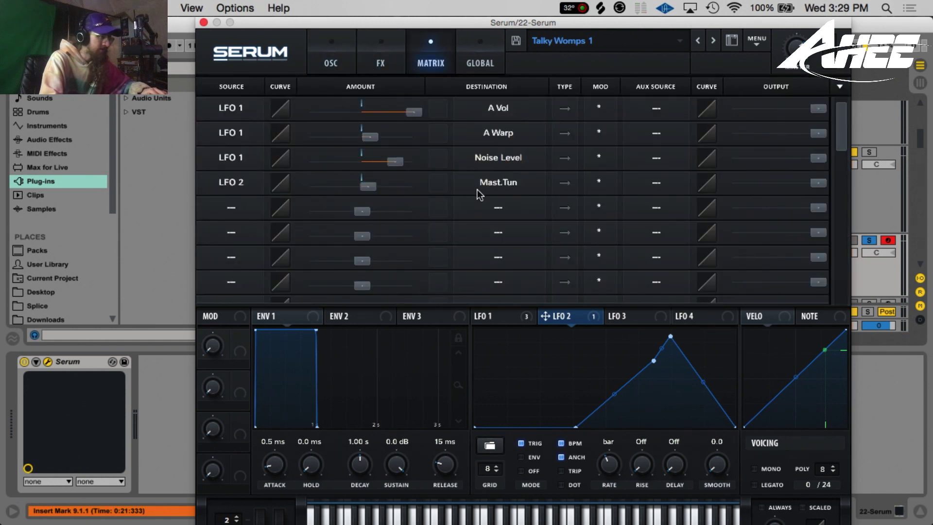
{"action": "left_click", "coordinate": [505, 185]}
{"action": "mouse_move", "coordinate": [500, 294]}
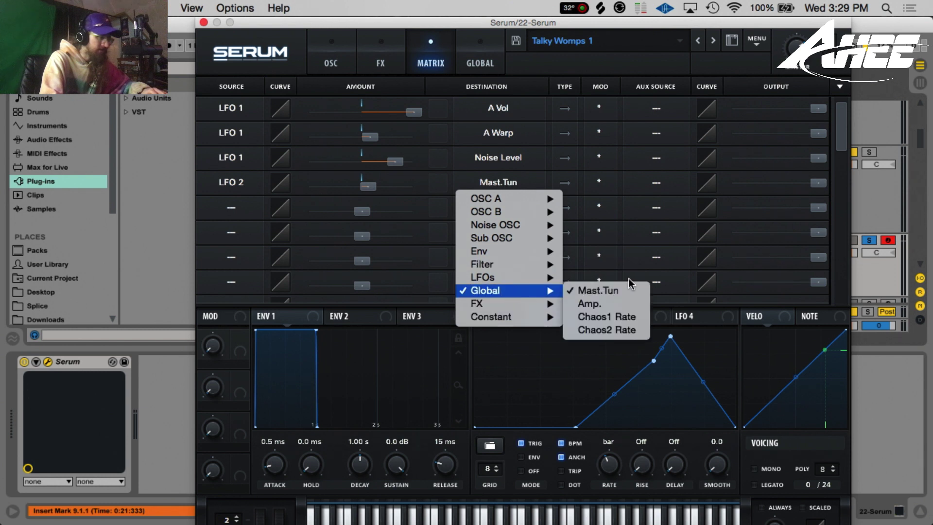
{"action": "left_click", "coordinate": [232, 201]}
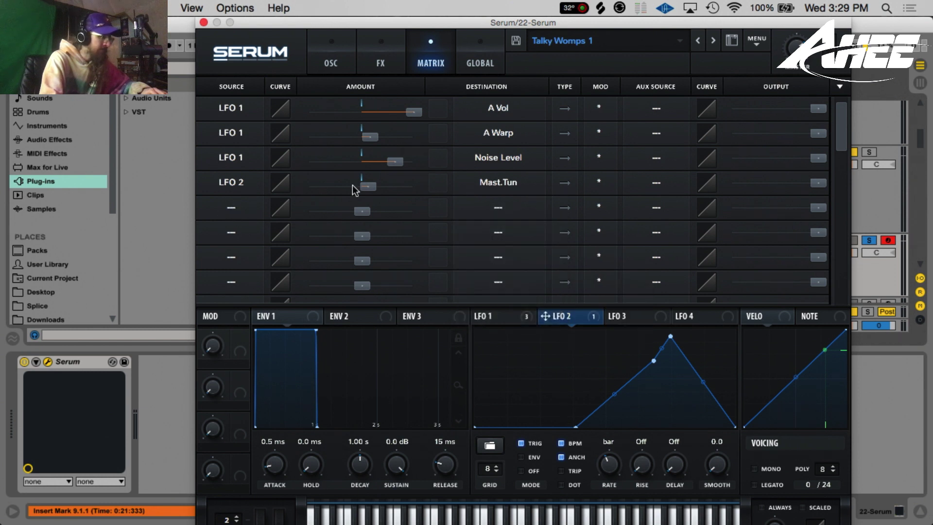
{"action": "left_click_drag", "start_coordinate": [369, 187], "coordinate": [371, 187]}
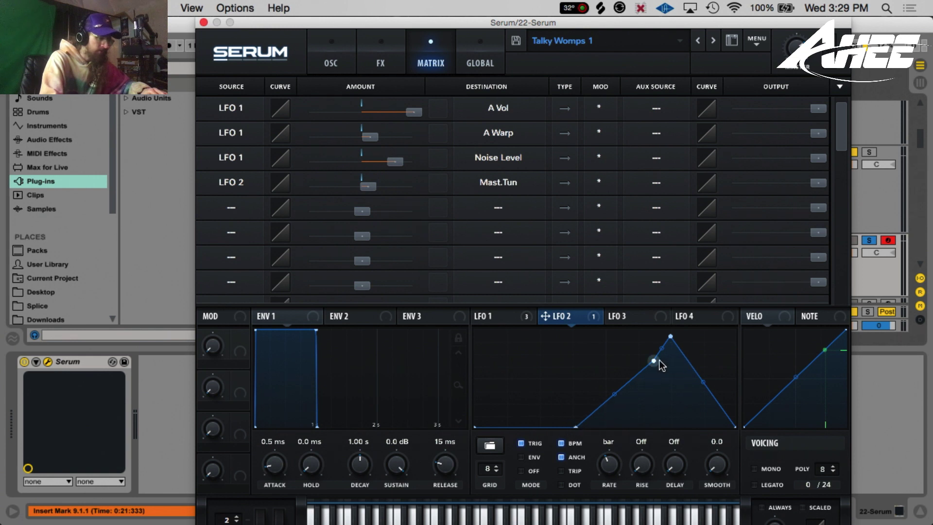
{"action": "left_click", "coordinate": [521, 315]}
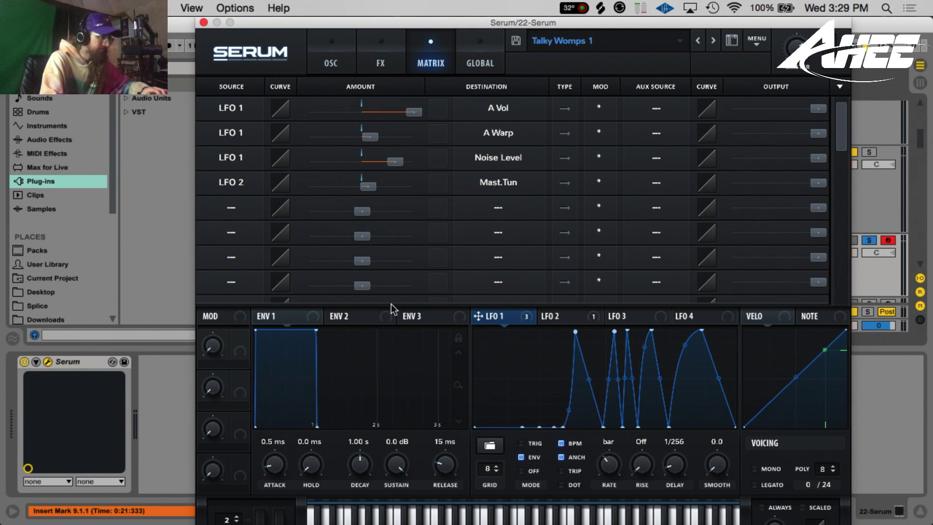
- Turn off oscillator B and the noise oscillator, and move oscillator A's wavetable position to a saw wave
{"action": "left_click", "coordinate": [322, 46]}
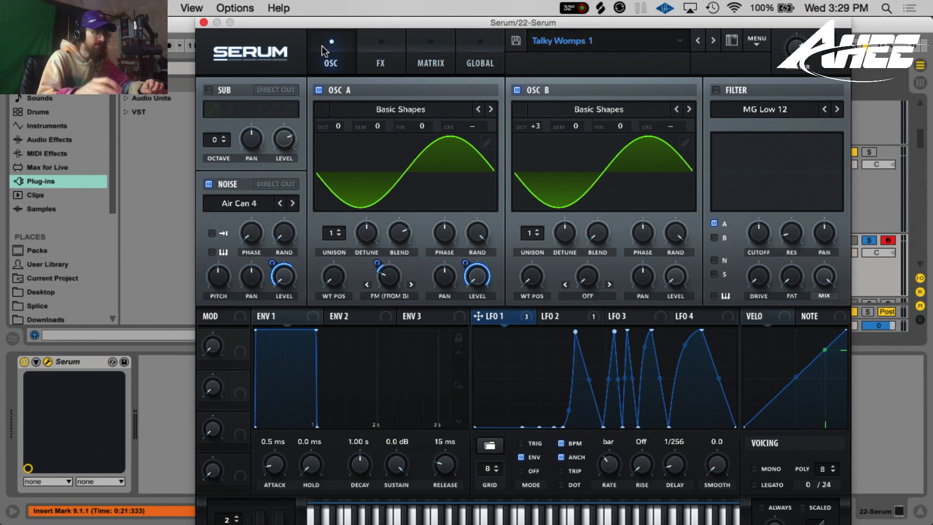
{"action": "left_click", "coordinate": [517, 89]}
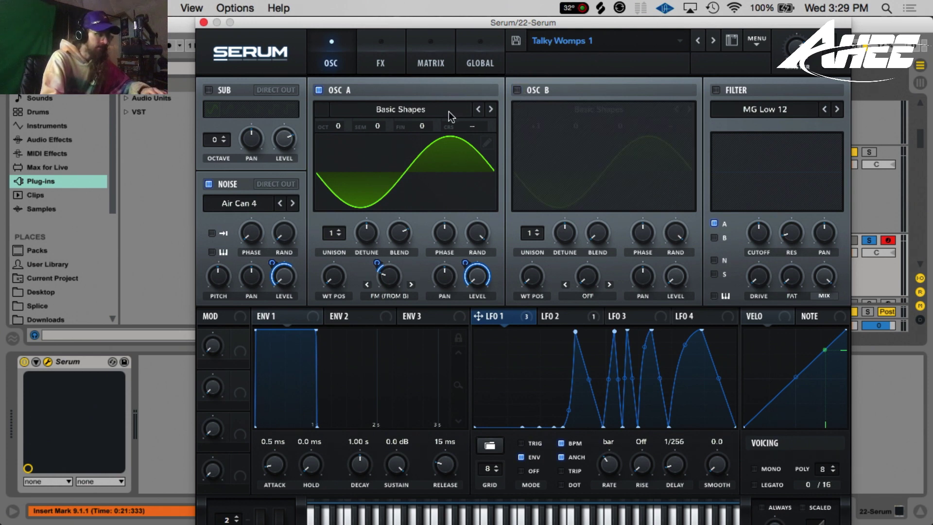
{"action": "left_click_drag", "start_coordinate": [337, 277], "coordinate": [333, 246]}
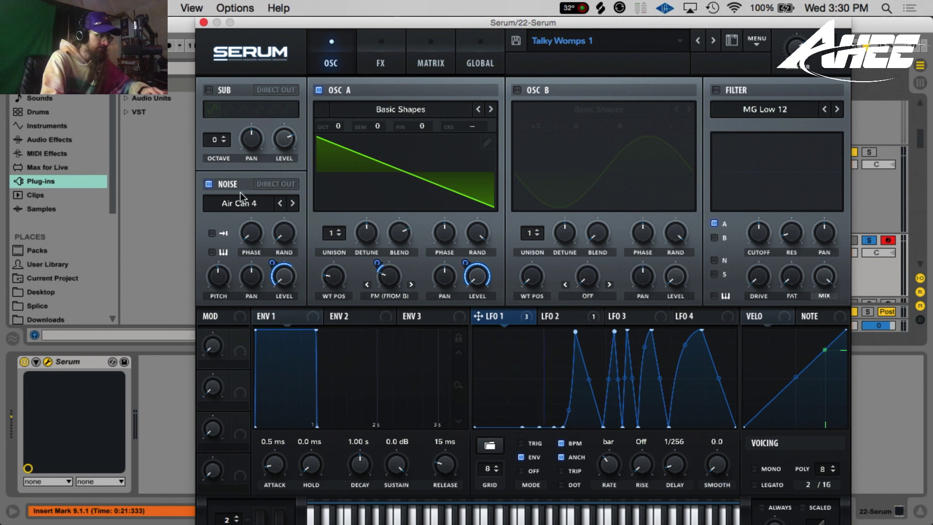
{"action": "left_click", "coordinate": [208, 184]}
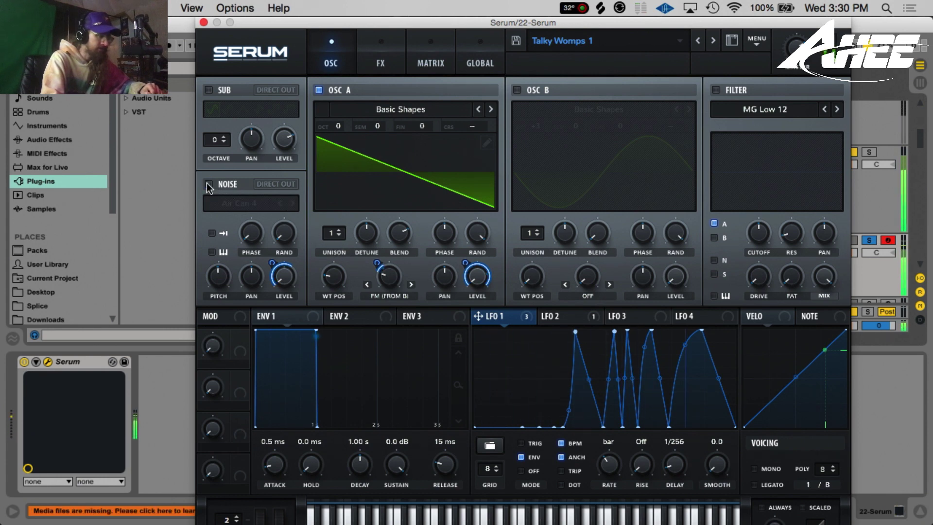
- Remove all destinations from LFO 2 and play the sound with only LFO 1 modulating it
{"action": "left_click", "coordinate": [572, 315]}
{"action": "right_click", "coordinate": [575, 318]}
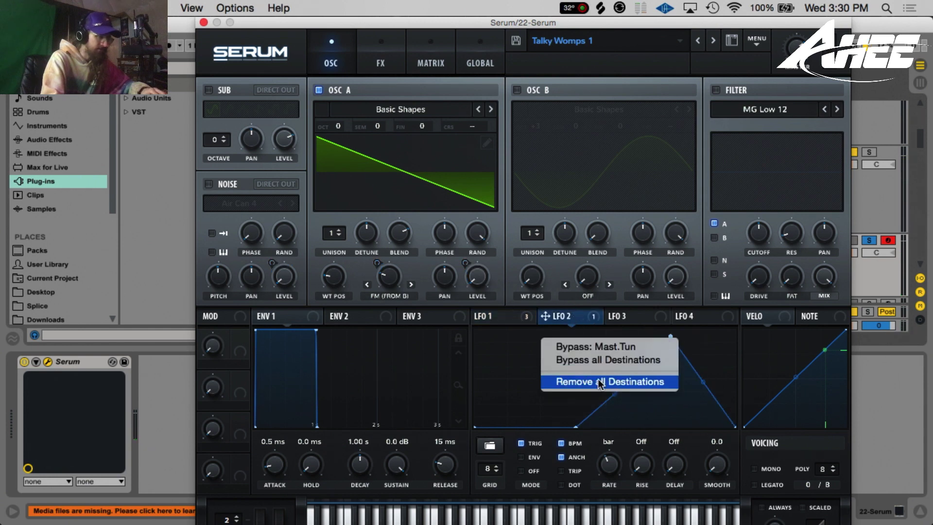
{"action": "left_click", "coordinate": [597, 383]}
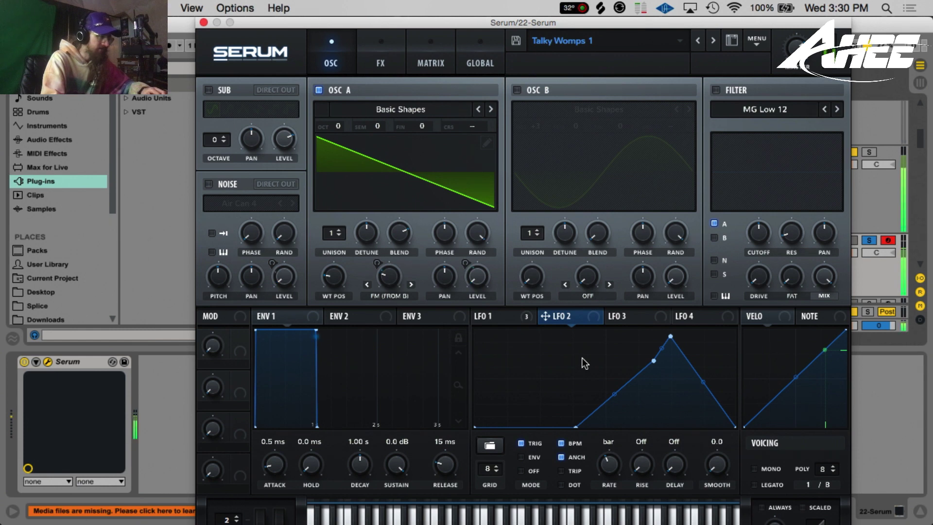
{"action": "left_click", "coordinate": [515, 316]}
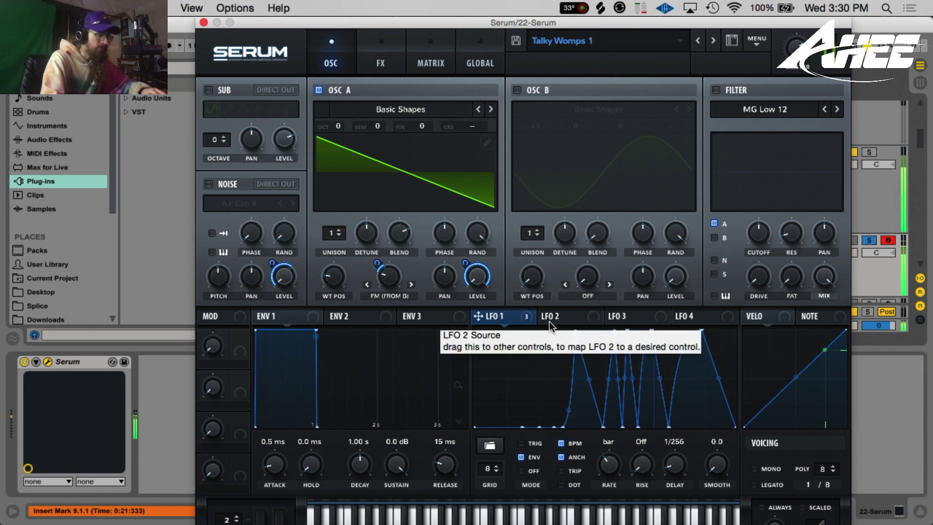
- Route LFO 2 to the global Mast.Tun destination in the modulation matrix with a small positive amount and audition it
{"action": "left_click", "coordinate": [578, 317]}
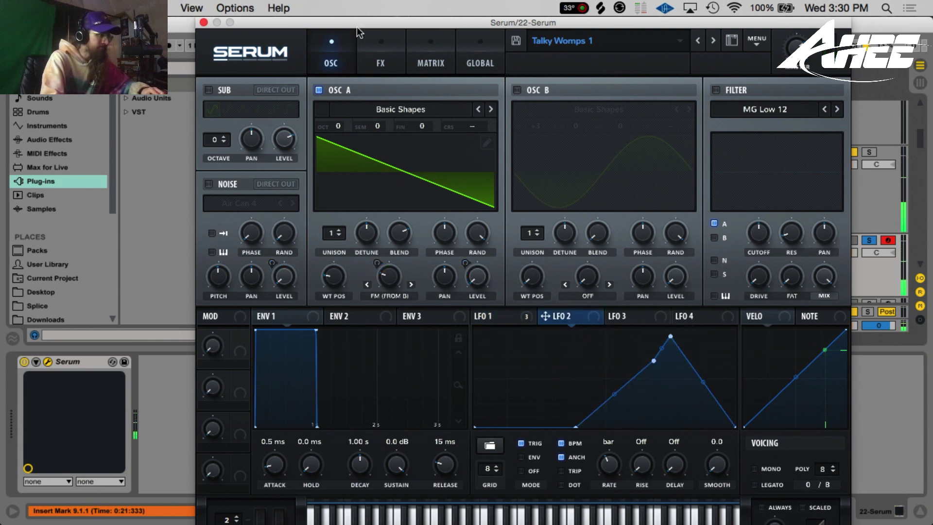
{"action": "left_click", "coordinate": [383, 55]}
{"action": "left_click", "coordinate": [429, 53]}
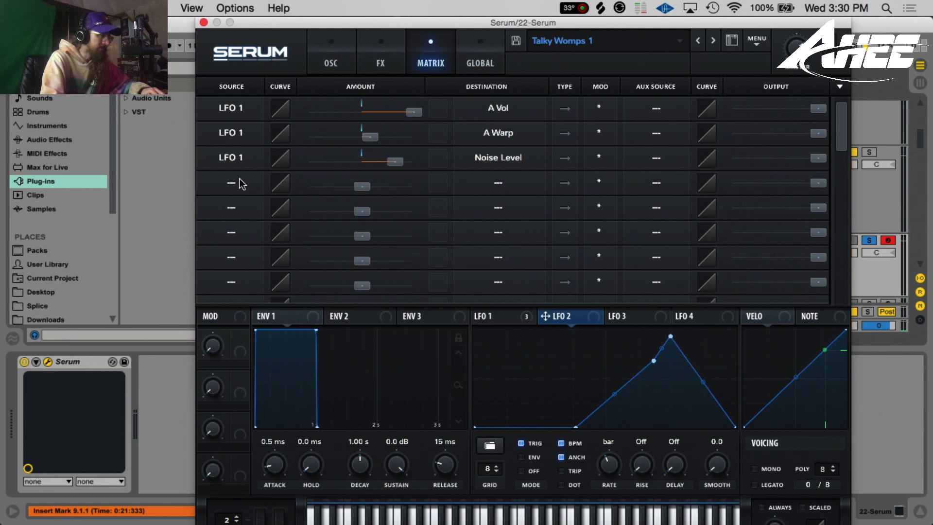
{"action": "left_click", "coordinate": [242, 184]}
{"action": "left_click", "coordinate": [261, 279]}
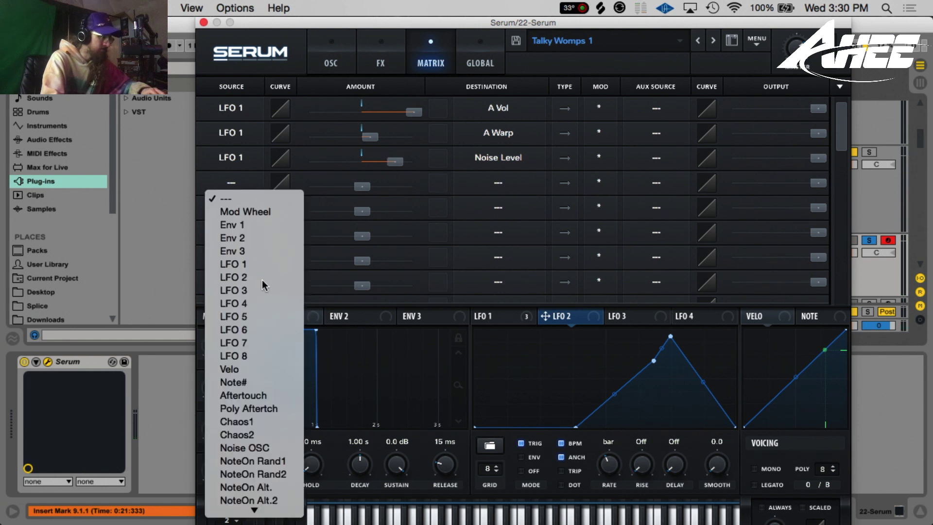
{"action": "left_click", "coordinate": [537, 187]}
{"action": "mouse_move", "coordinate": [524, 316]}
{"action": "mouse_move", "coordinate": [518, 290]}
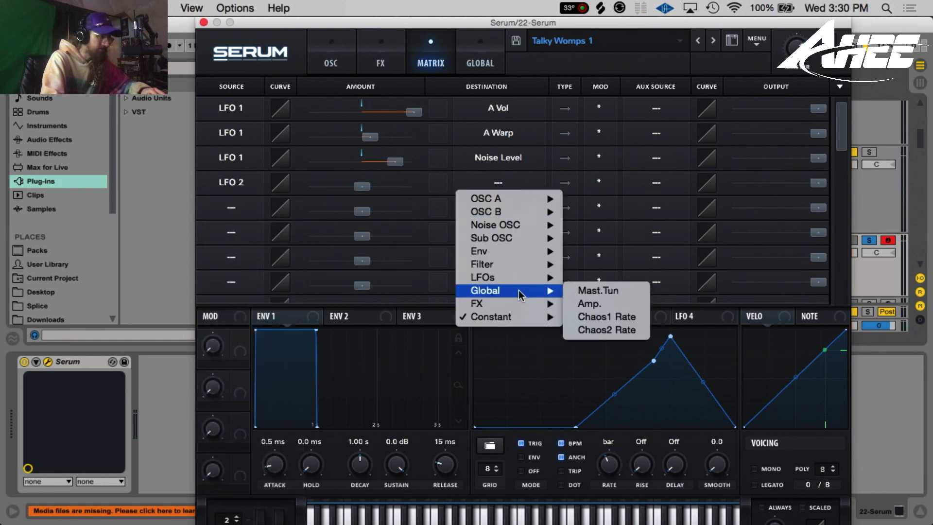
{"action": "left_click", "coordinate": [601, 290]}
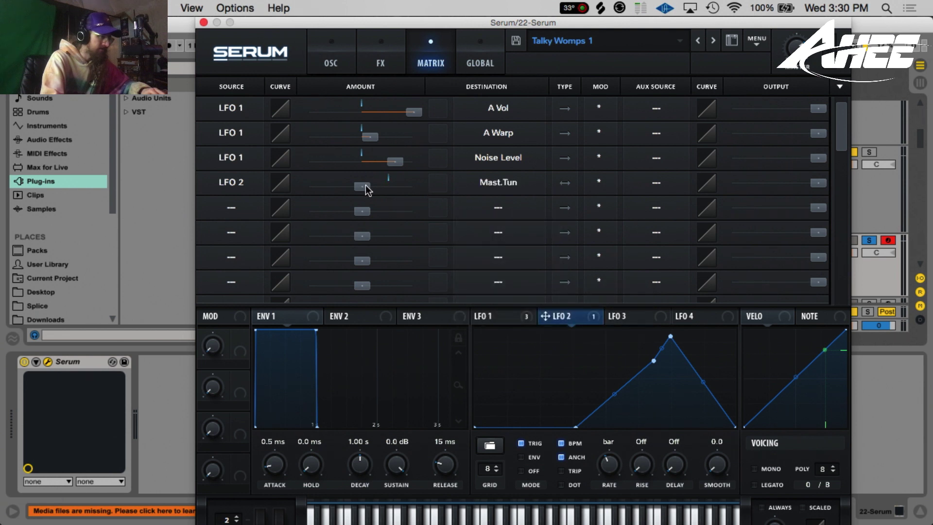
{"action": "left_click_drag", "start_coordinate": [365, 190], "coordinate": [376, 188]}
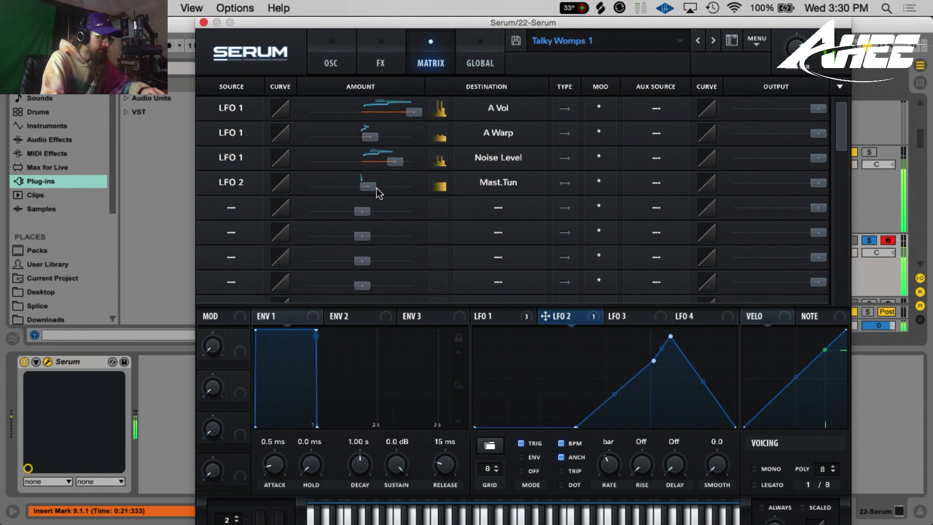
- Return oscillator A's wavetable position to the sine wave and re-enable oscillator B and the Air Can 4 noise oscillator
{"action": "left_click", "coordinate": [332, 64]}
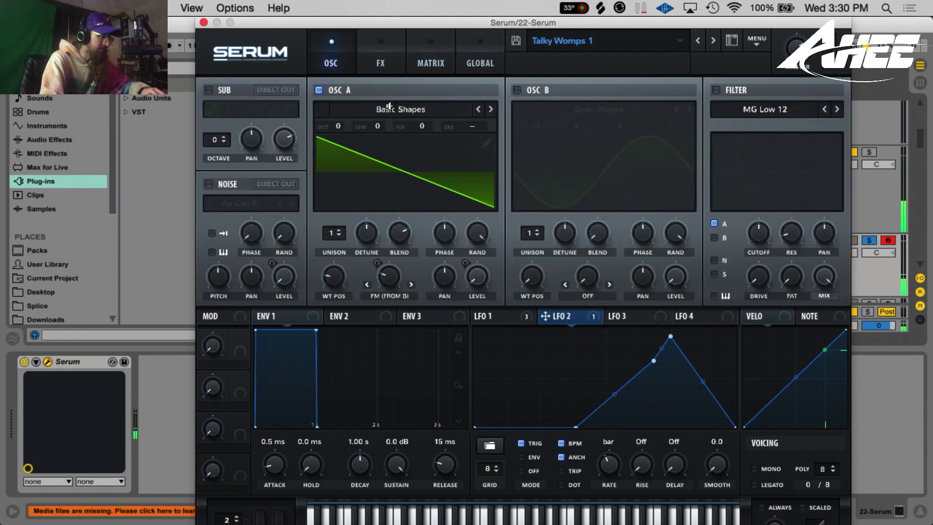
{"action": "left_click_drag", "start_coordinate": [335, 275], "coordinate": [348, 283]}
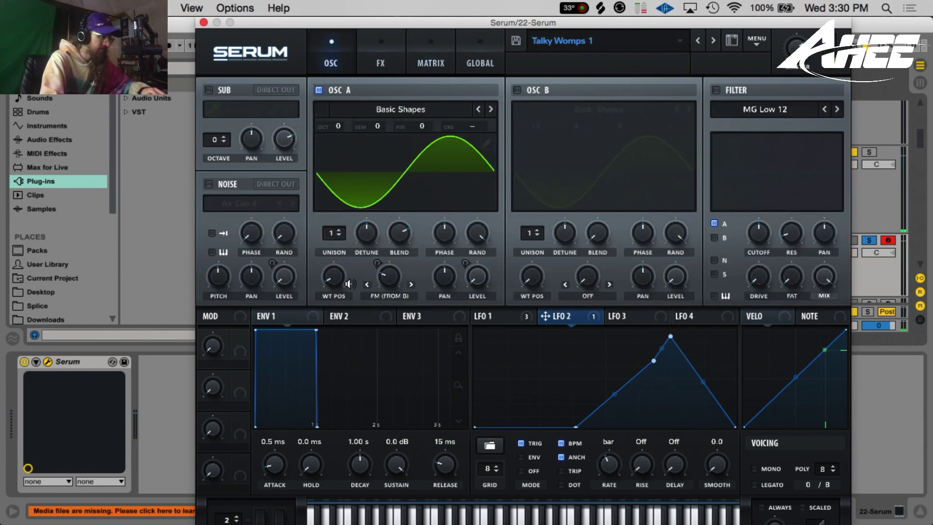
{"action": "left_click", "coordinate": [517, 90]}
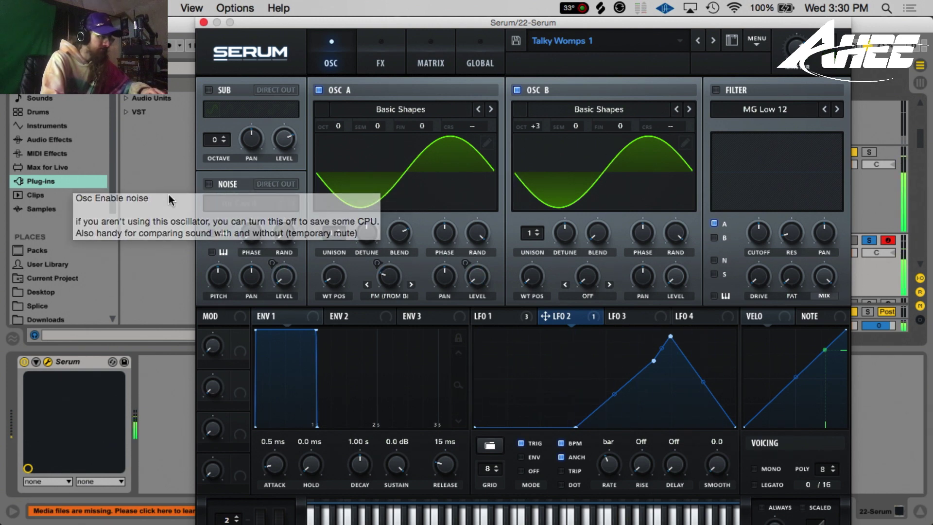
{"action": "left_click", "coordinate": [209, 184]}
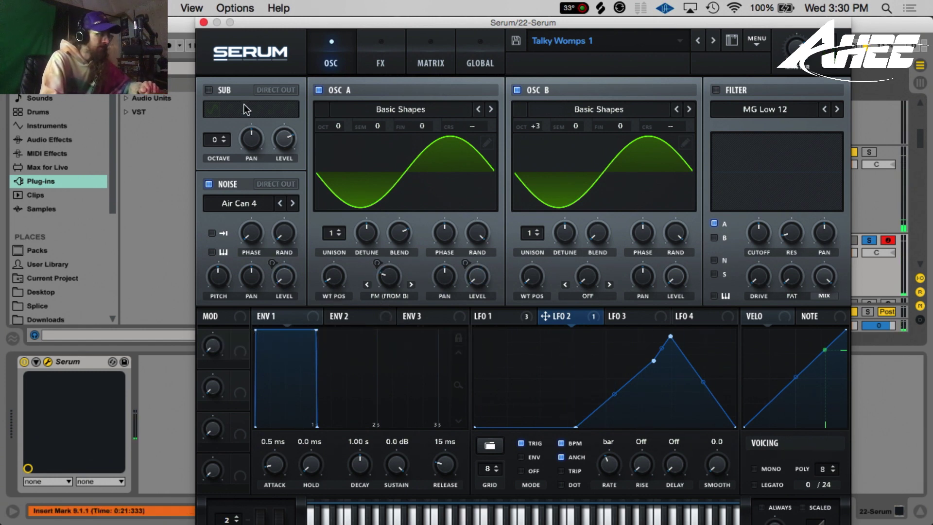
- Close the 22 Serum plug-in window, select the bar 10 clip on the 23 Serum track, and open that track's Serum
{"action": "left_click", "coordinate": [203, 23]}
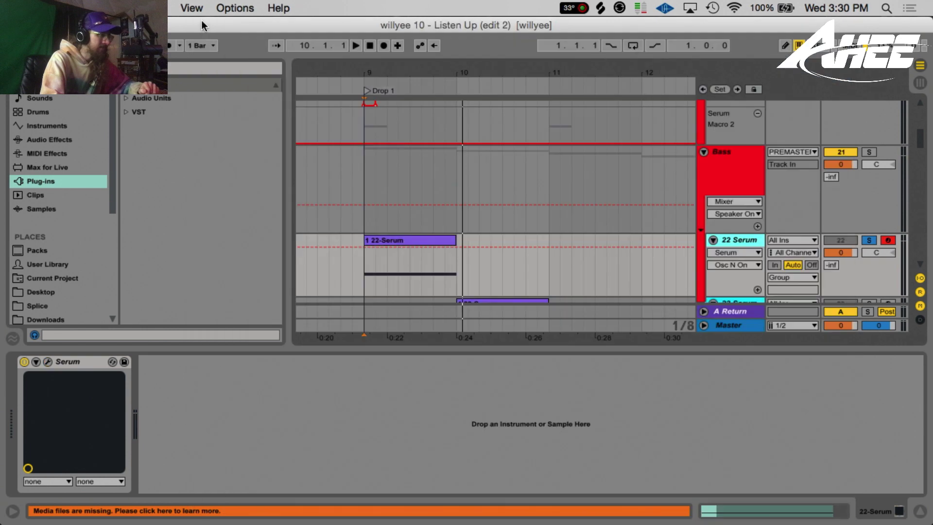
{"action": "scroll", "coordinate": [488, 205], "scroll_direction": "down", "scroll_amount": 3}
{"action": "left_click", "coordinate": [480, 199]}
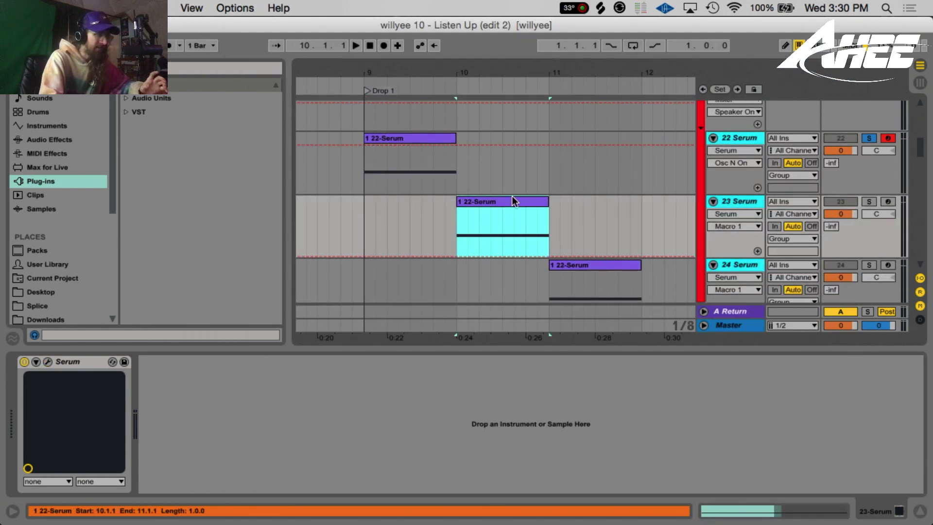
{"action": "left_click", "coordinate": [47, 361]}
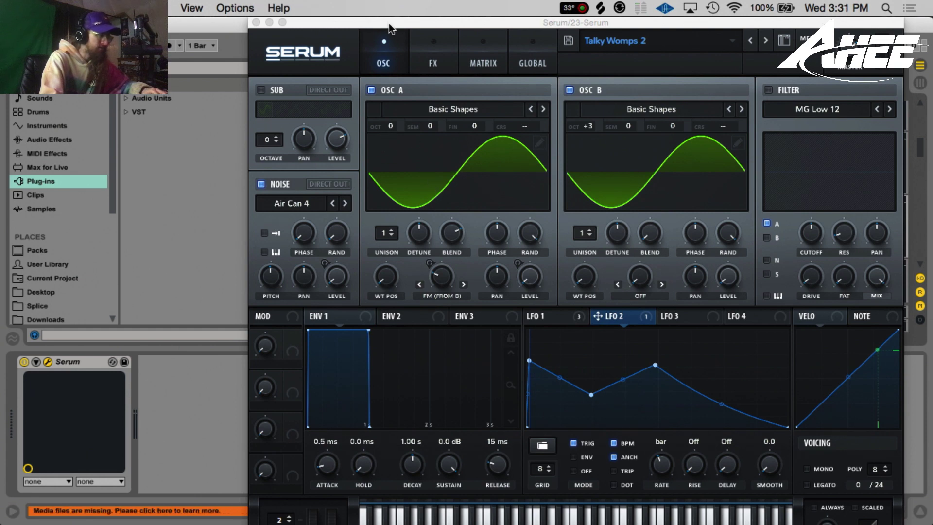
- Solo the 23 Serum track and play its bar 10 clip, keeping the full Serum window in view
{"action": "left_click_drag", "start_coordinate": [388, 23], "coordinate": [358, 264]}
{"action": "left_click", "coordinate": [506, 224]}
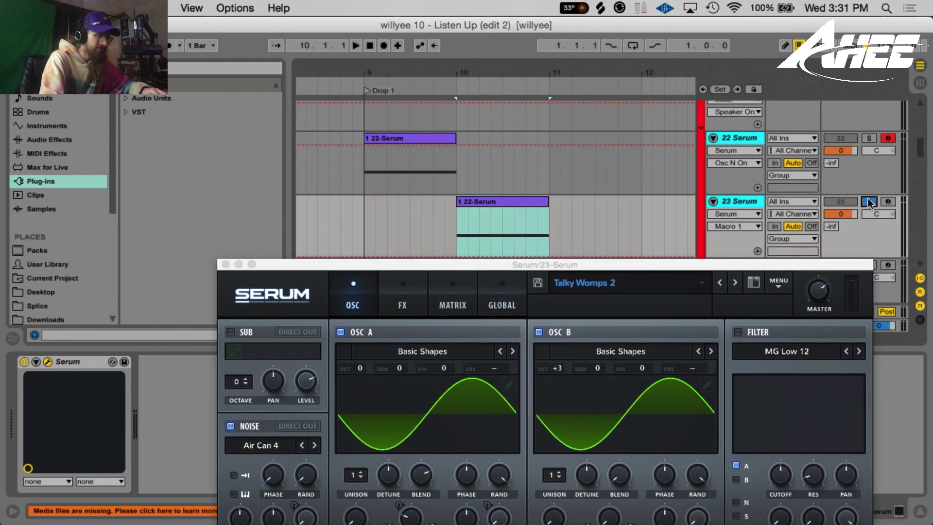
{"action": "key", "text": "space"}
{"action": "left_click_drag", "start_coordinate": [513, 264], "coordinate": [517, 49]}
- Compare the LFO 1 and LFO 2 curves of the Talky Womps 2 patch and check its effects
{"action": "left_click", "coordinate": [540, 333]}
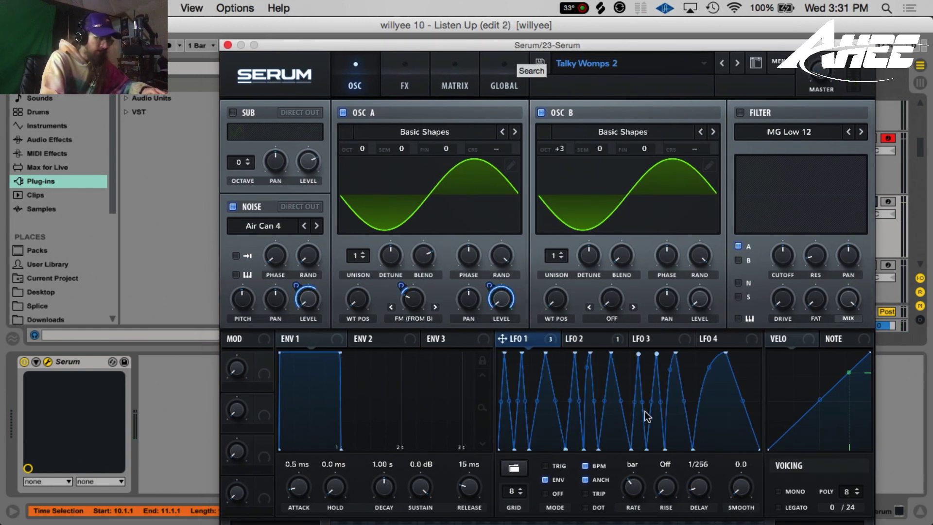
{"action": "left_click", "coordinate": [578, 335]}
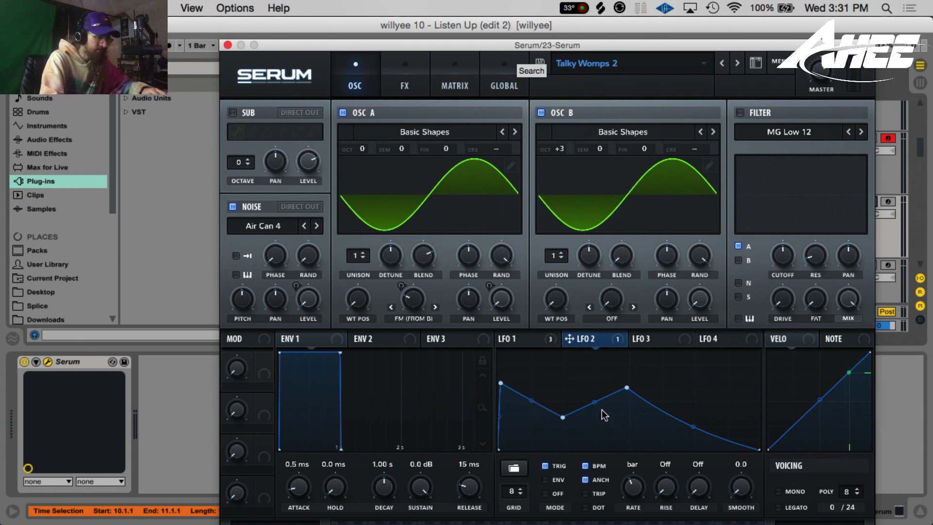
{"action": "left_click", "coordinate": [528, 337]}
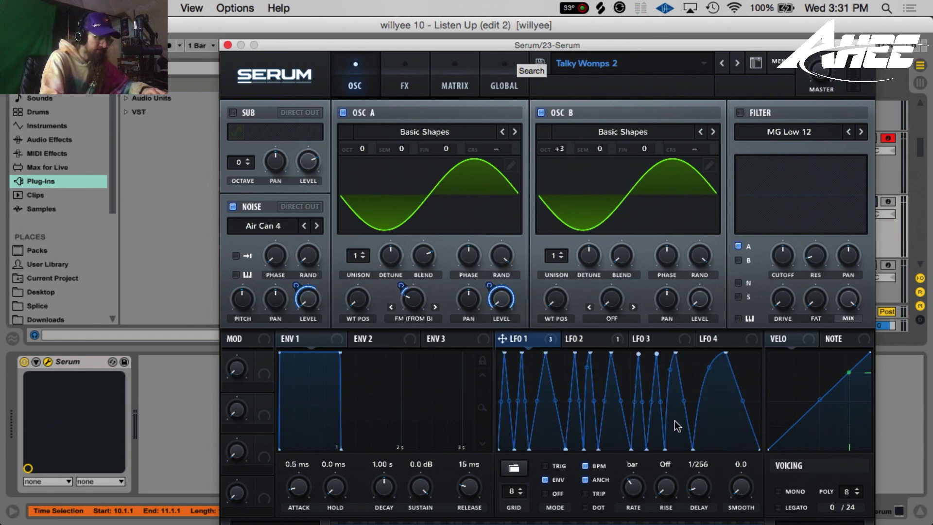
{"action": "left_click", "coordinate": [578, 345]}
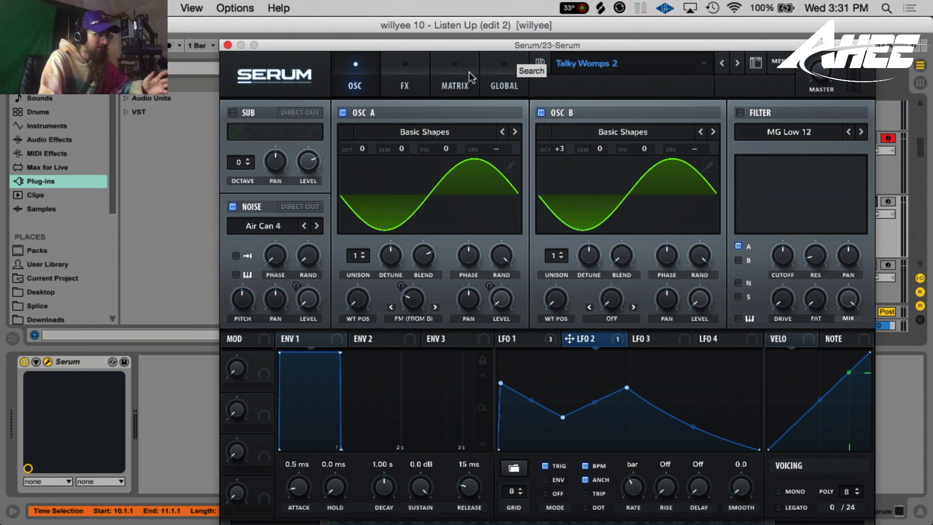
{"action": "left_click", "coordinate": [402, 73]}
{"action": "left_click", "coordinate": [368, 68]}
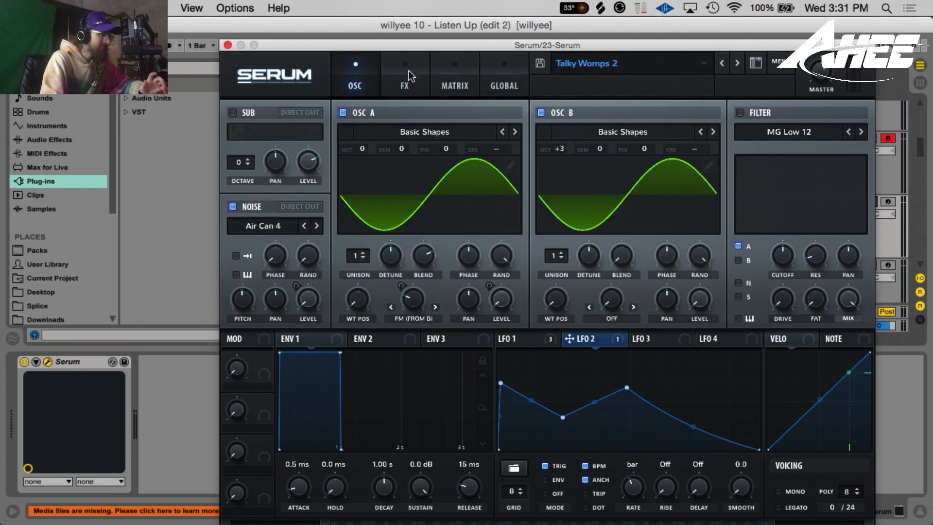
{"action": "left_click", "coordinate": [408, 71]}
{"action": "left_click", "coordinate": [360, 69]}
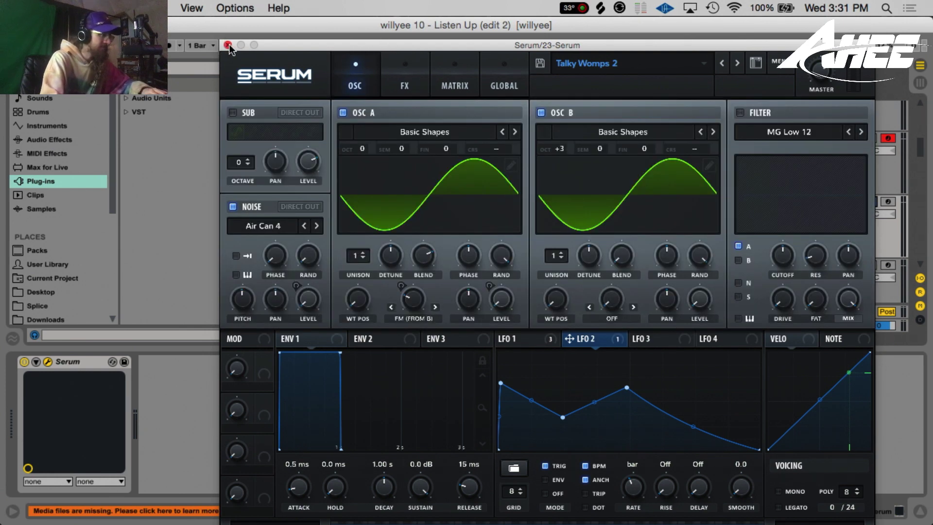
- Close the 23 Serum window, solo the 24 Serum track and play its bar 11 clip
{"action": "left_click", "coordinate": [228, 45]}
{"action": "scroll", "coordinate": [535, 202], "scroll_direction": "down", "scroll_amount": 3}
{"action": "left_click", "coordinate": [577, 204]}
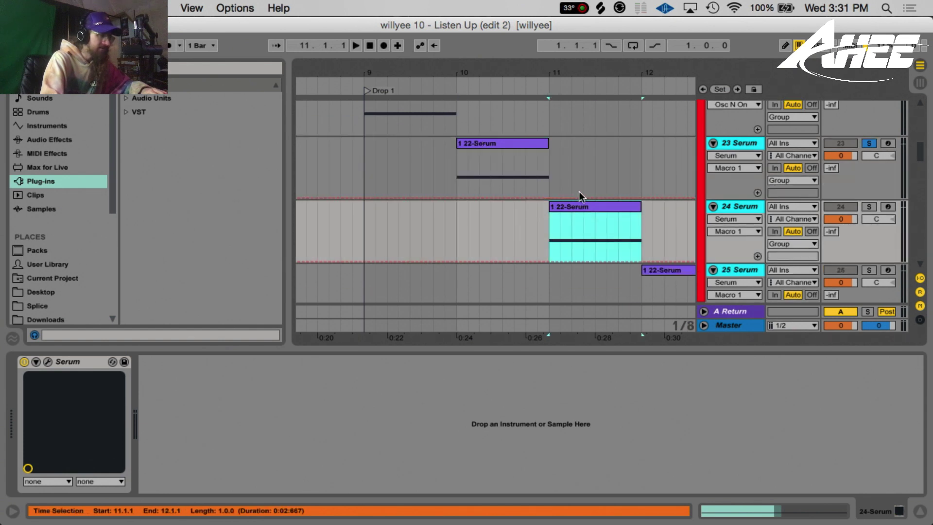
{"action": "left_click", "coordinate": [868, 207]}
{"action": "key", "text": "space"}
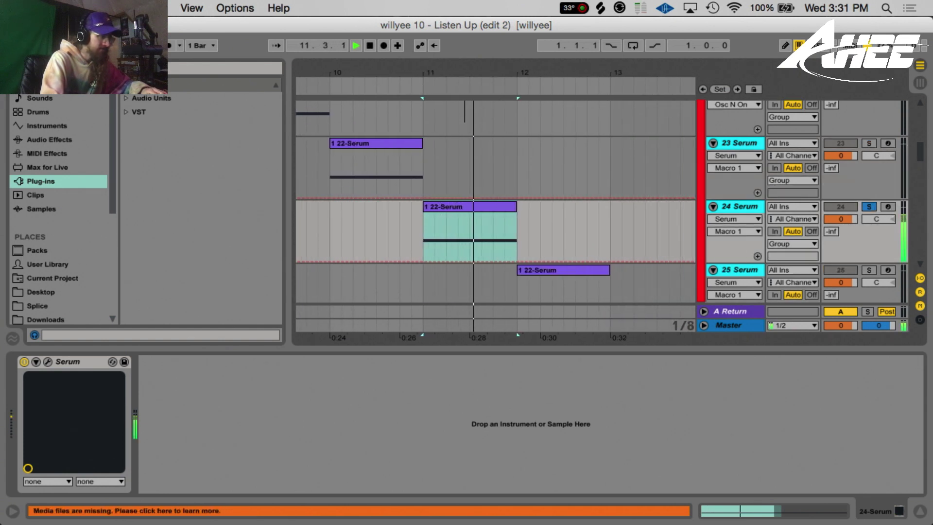
{"action": "left_click_drag", "start_coordinate": [452, 73], "coordinate": [374, 67]}
{"action": "key", "text": "space"}
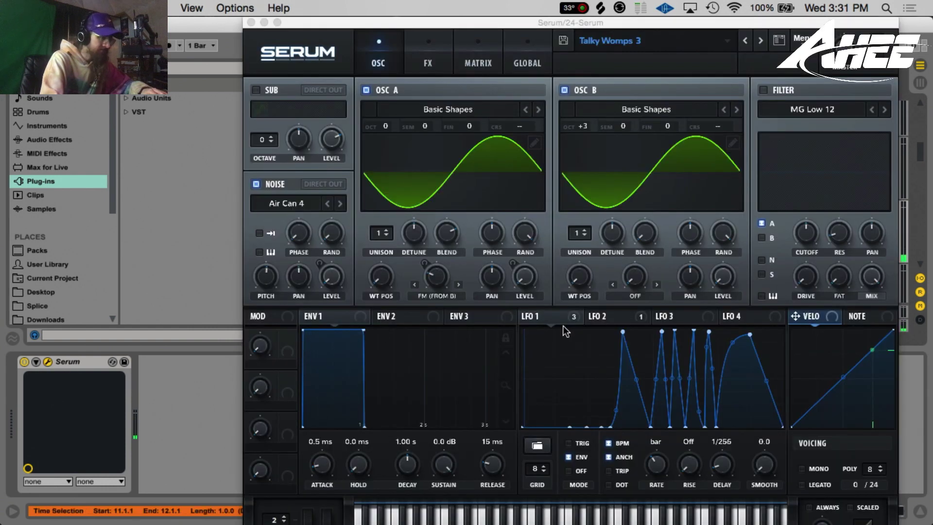
- Compare the LFO 1 and LFO 2 curves of the Talky Womps 3 patch on the 24 Serum track
{"action": "left_click", "coordinate": [596, 316]}
{"action": "left_click", "coordinate": [537, 316]}
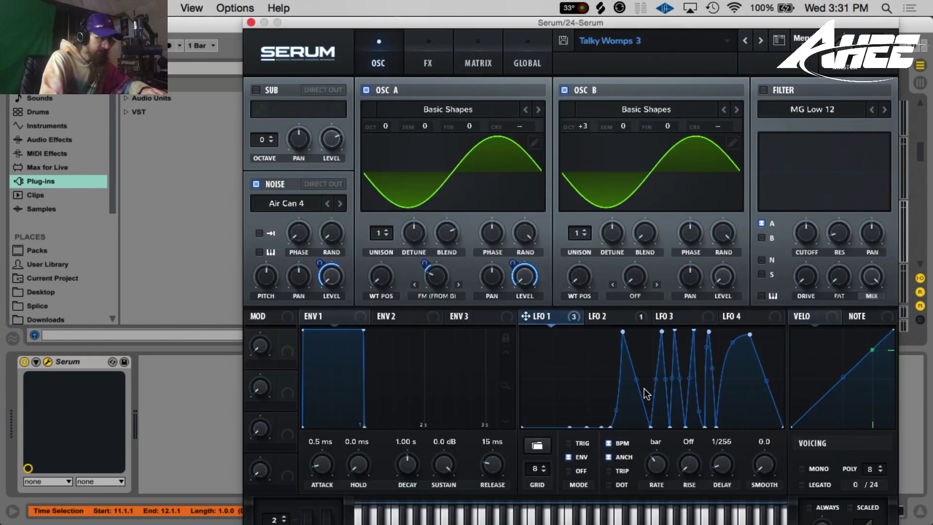
{"action": "left_click", "coordinate": [629, 319]}
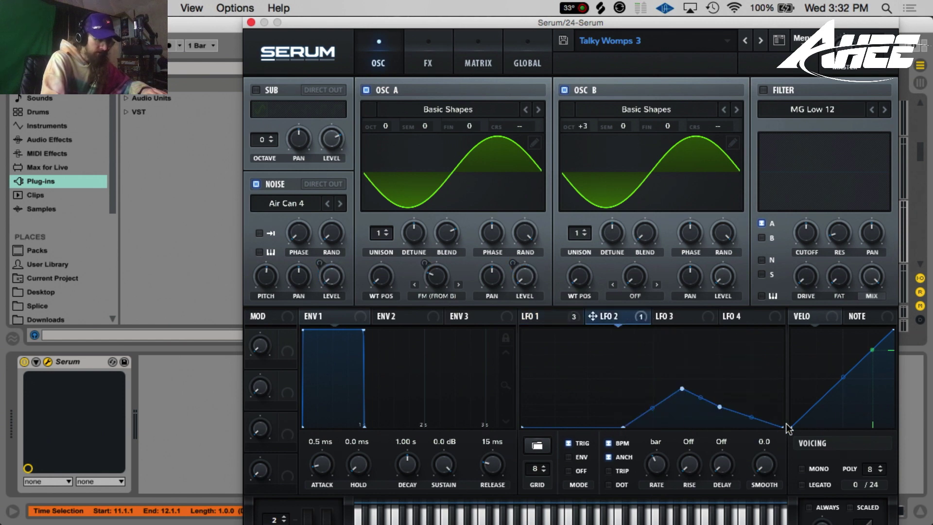
- Close the 24 Serum window, solo the 30 Serum track that starts at bar 17, and open its Serum
{"action": "left_click", "coordinate": [251, 22]}
{"action": "scroll", "coordinate": [542, 126], "scroll_direction": "down", "scroll_amount": 3}
{"action": "left_click_drag", "start_coordinate": [610, 75], "coordinate": [440, 37]}
{"action": "scroll", "coordinate": [508, 196], "scroll_direction": "down", "scroll_amount": 5}
{"action": "scroll", "coordinate": [501, 191], "scroll_direction": "up", "scroll_amount": 4}
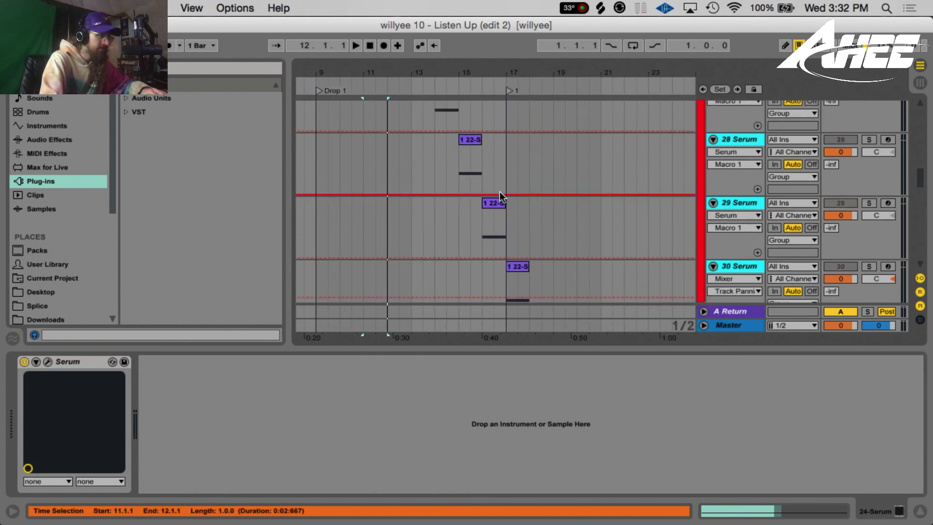
{"action": "scroll", "coordinate": [501, 195], "scroll_direction": "down", "scroll_amount": 4}
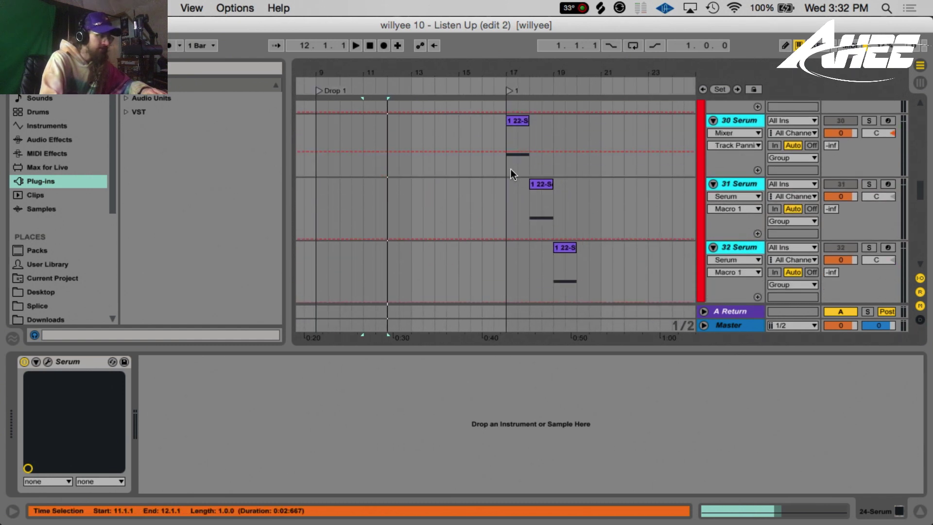
{"action": "left_click", "coordinate": [867, 120]}
{"action": "left_click", "coordinate": [47, 361]}
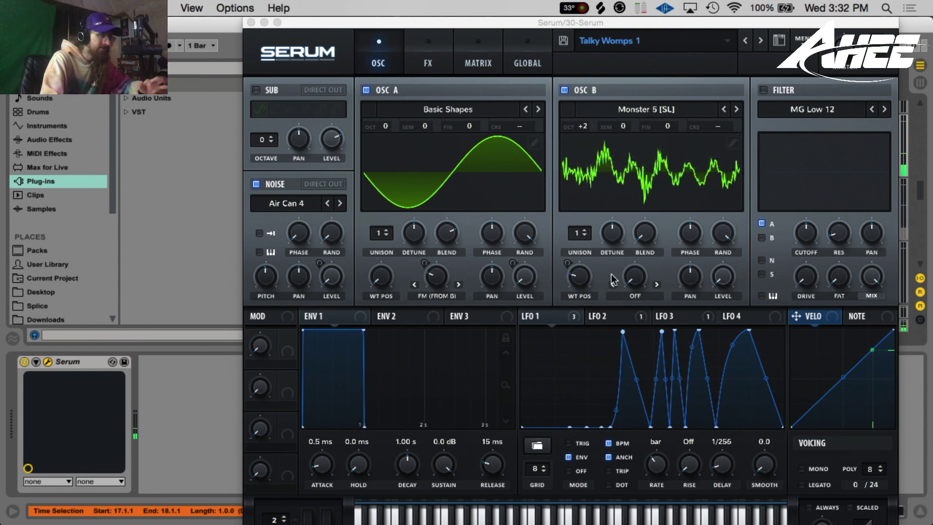
- Load the Analog wavetable Basic Shapes into oscillator B and lower its wavetable position to the sine wave
{"action": "left_click", "coordinate": [601, 108]}
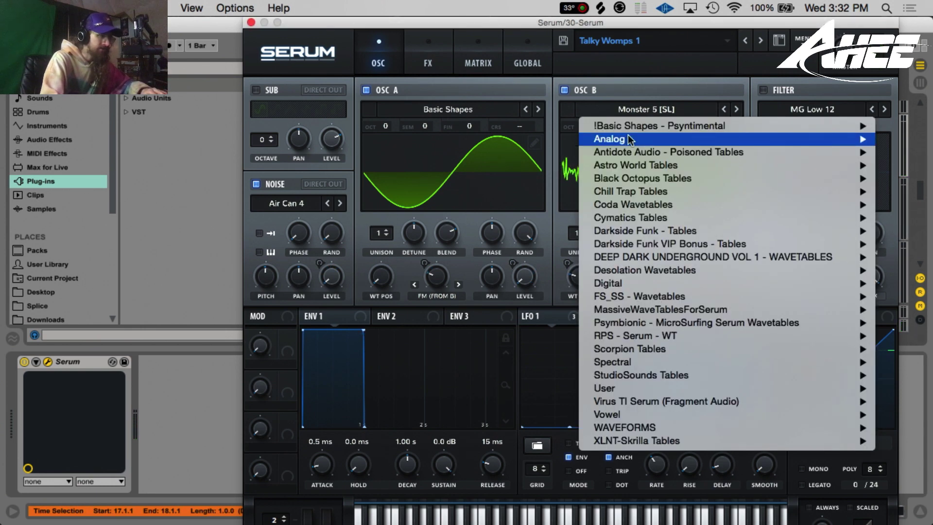
{"action": "mouse_move", "coordinate": [611, 138]}
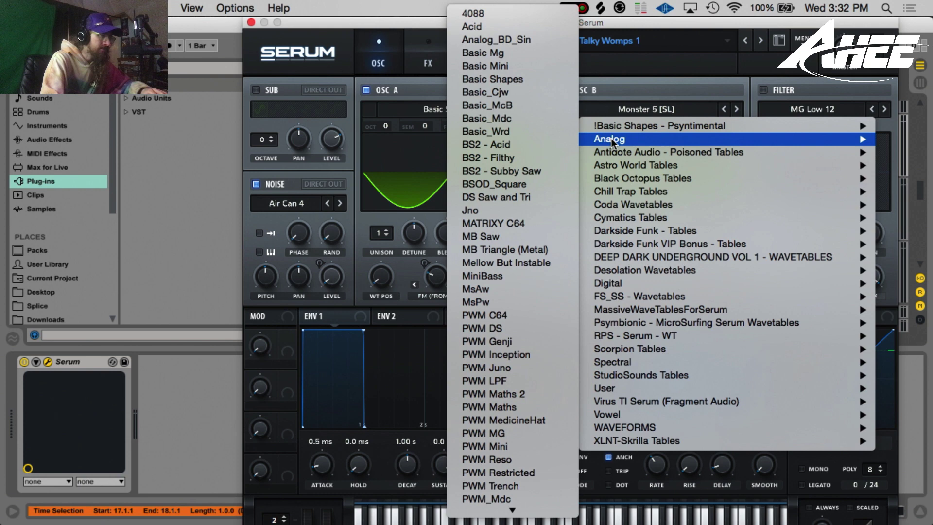
{"action": "left_click", "coordinate": [514, 80]}
{"action": "mouse_move", "coordinate": [586, 279]}
{"action": "left_mouse_down"}
{"action": "mouse_move", "coordinate": [586, 300]}
{"action": "mouse_move", "coordinate": [574, 296]}
{"action": "mouse_move", "coordinate": [577, 273]}
{"action": "left_mouse_up"}
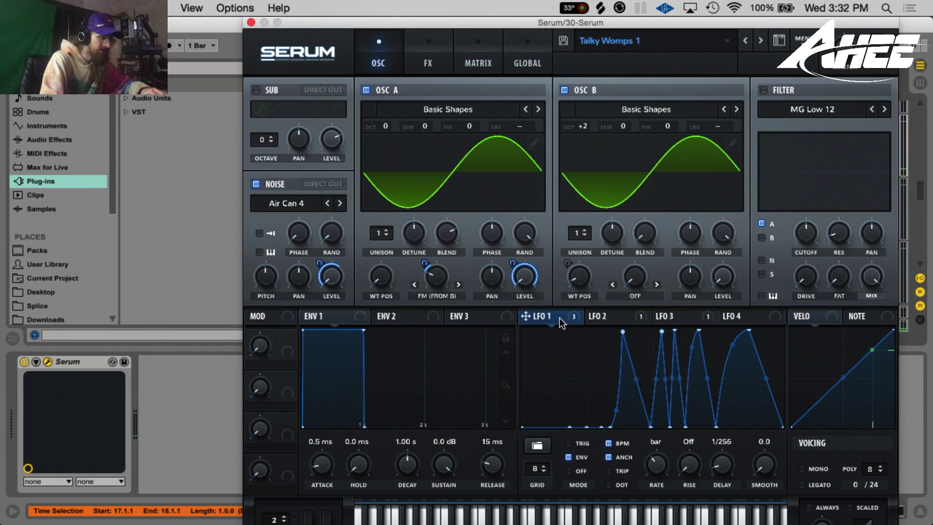
- Bypass all destinations of LFO 3 so it stops modulating oscillator B's wavetable position
{"action": "left_click", "coordinate": [591, 317]}
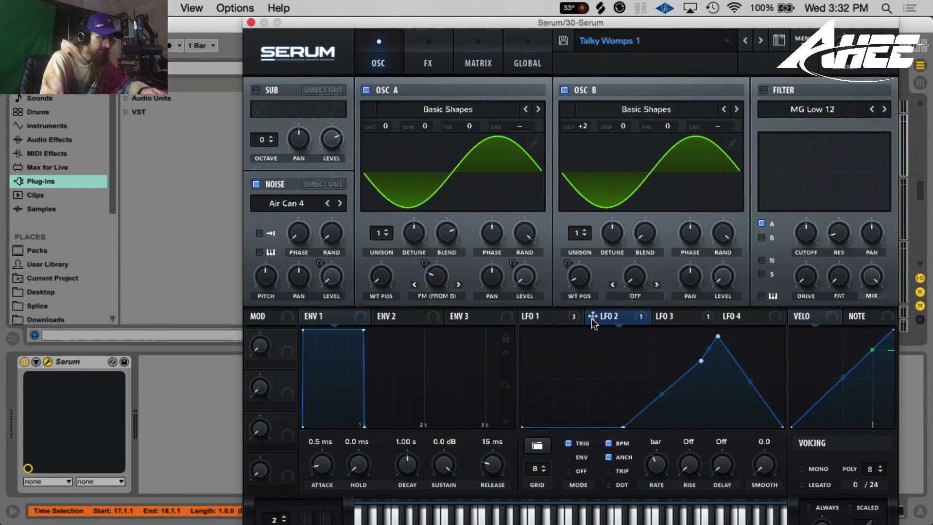
{"action": "left_click", "coordinate": [665, 316]}
{"action": "right_click", "coordinate": [687, 311]}
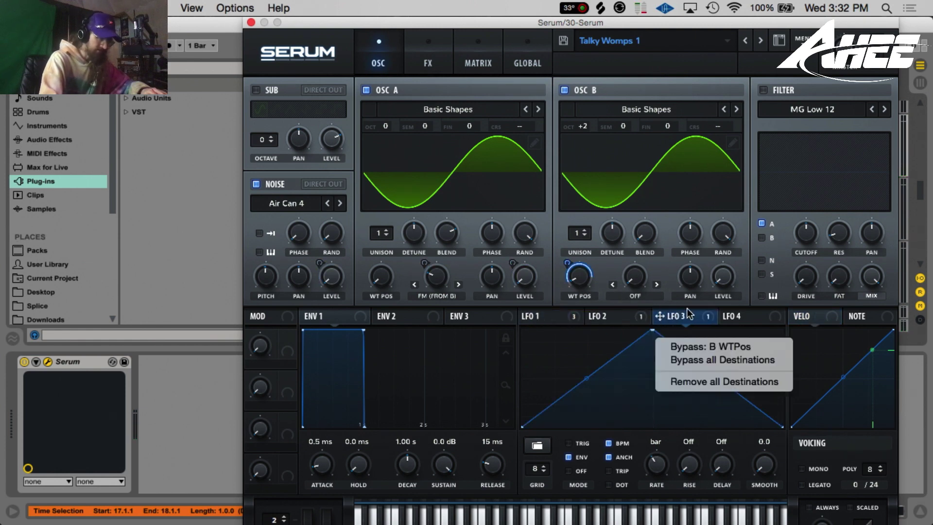
{"action": "left_click", "coordinate": [710, 360]}
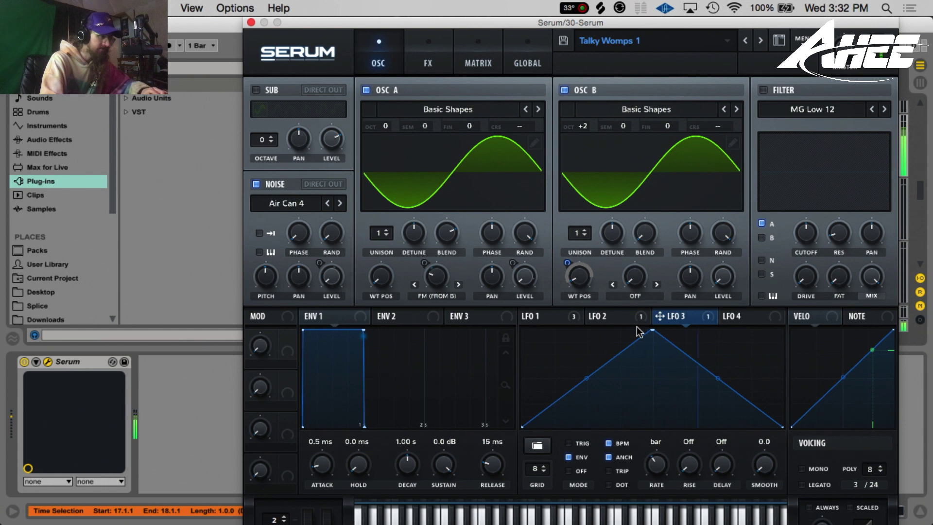
- Load the Spectral wavetable Monster 5 [SL] into oscillator B and reactivate all of LFO 3's destinations
{"action": "left_click", "coordinate": [621, 110]}
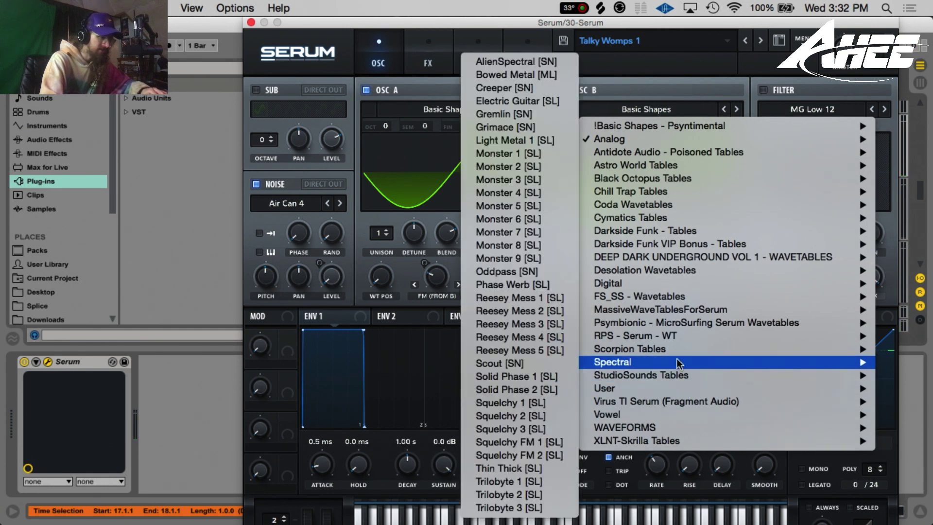
{"action": "mouse_move", "coordinate": [673, 377]}
{"action": "mouse_move", "coordinate": [666, 360]}
{"action": "left_click", "coordinate": [483, 205]}
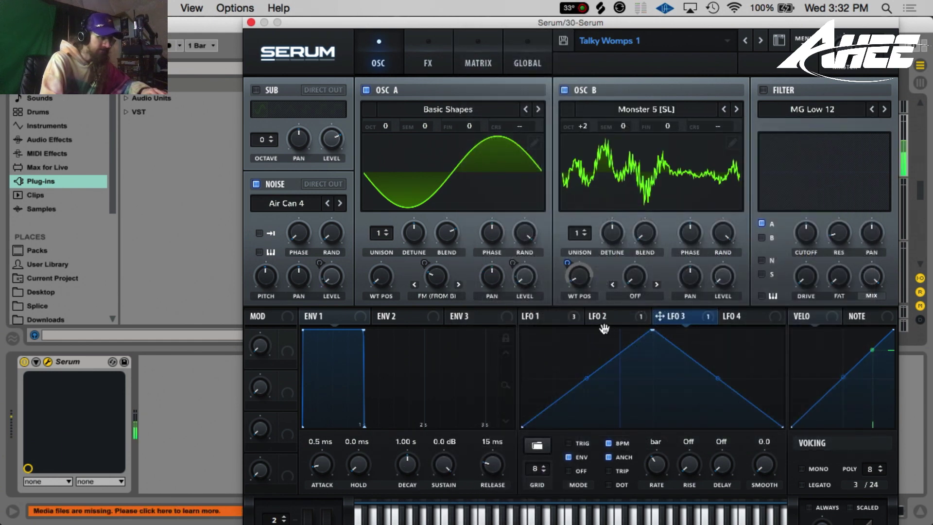
{"action": "left_click", "coordinate": [700, 320]}
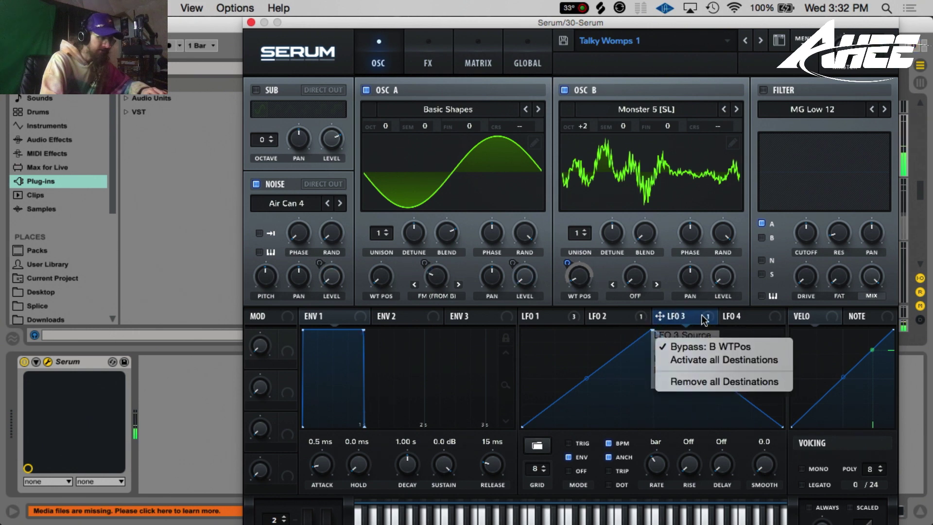
{"action": "left_click", "coordinate": [701, 360]}
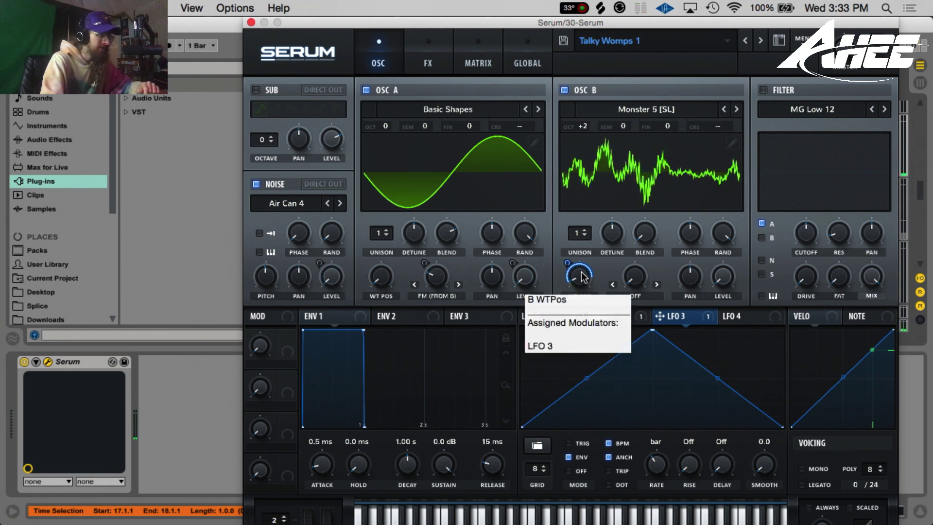
- Close the 30 Serum window, select the bar 24 clip, solo the 37 Serum track and open its Serum
{"action": "left_click", "coordinate": [250, 22]}
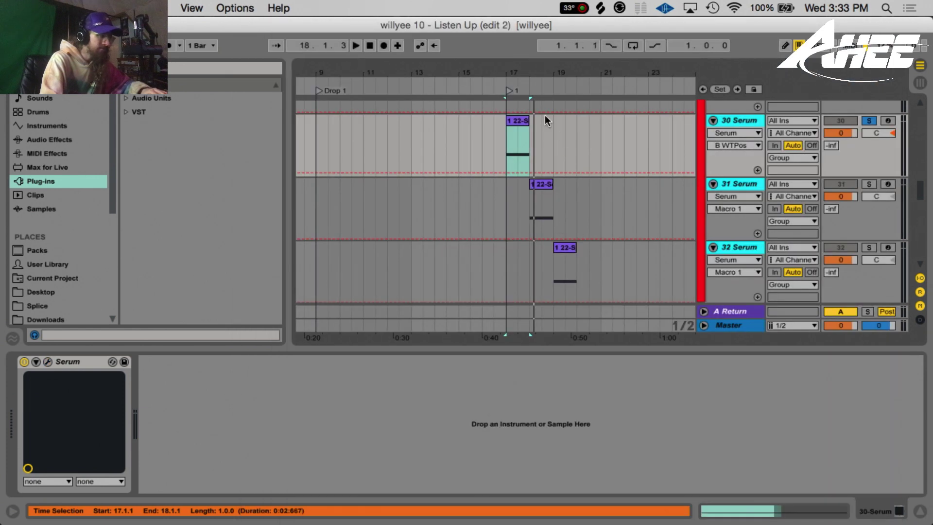
{"action": "left_click_drag", "start_coordinate": [529, 77], "coordinate": [494, 77]}
{"action": "left_click", "coordinate": [505, 191]}
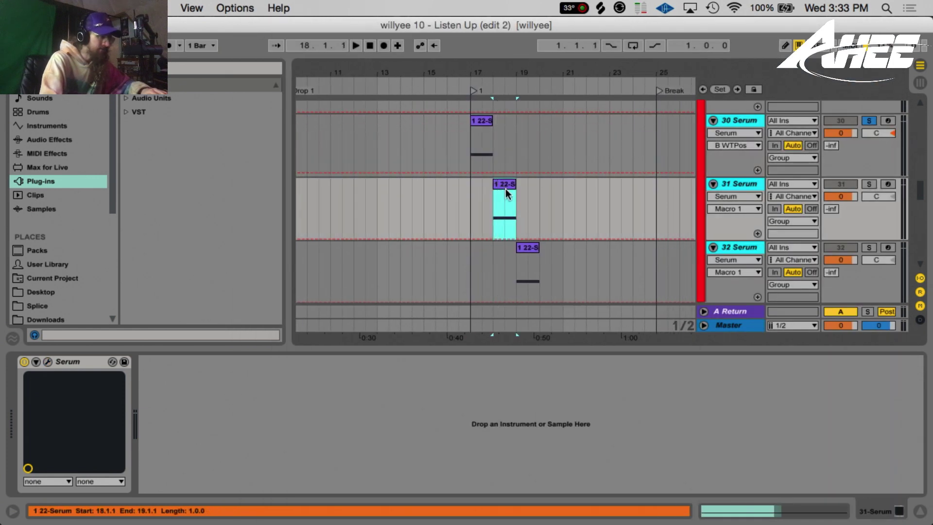
{"action": "scroll", "coordinate": [532, 224], "scroll_direction": "down", "scroll_amount": 10}
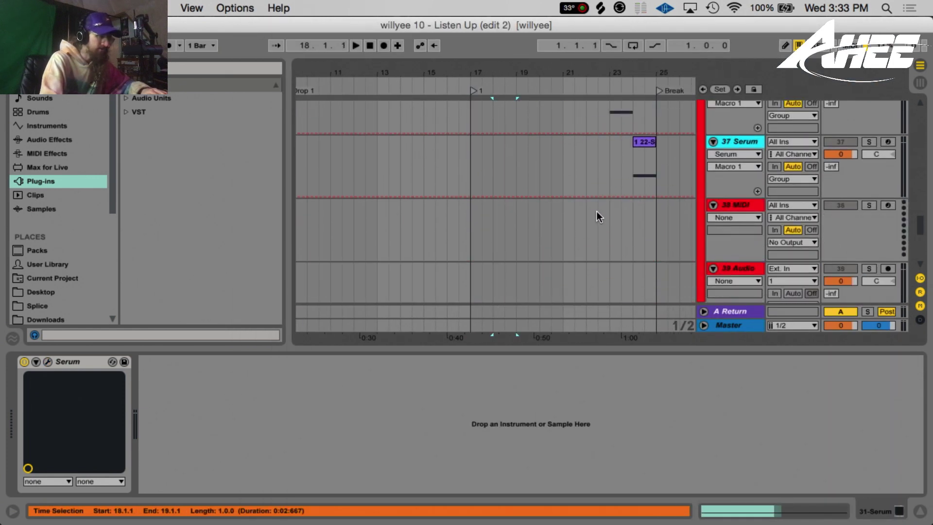
{"action": "left_click", "coordinate": [643, 140]}
{"action": "scroll", "coordinate": [642, 165], "scroll_direction": "up", "scroll_amount": 2}
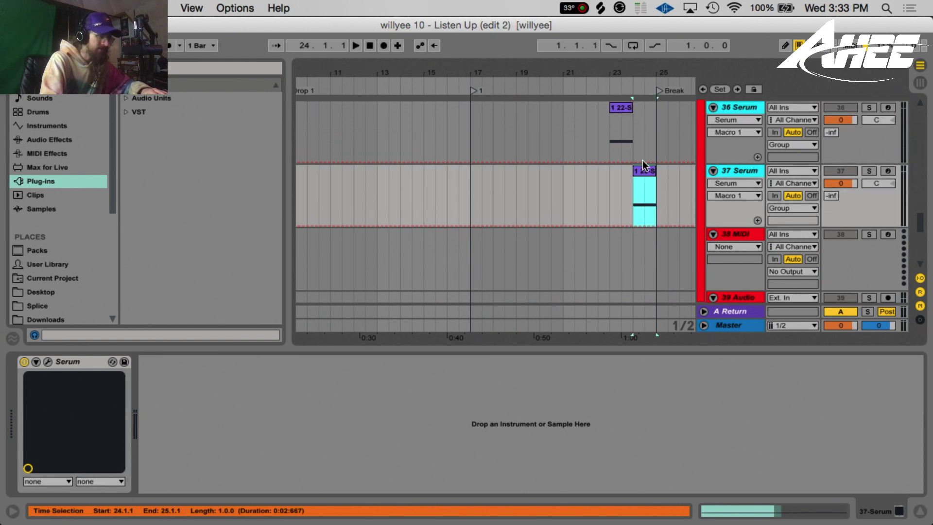
{"action": "left_click", "coordinate": [869, 171]}
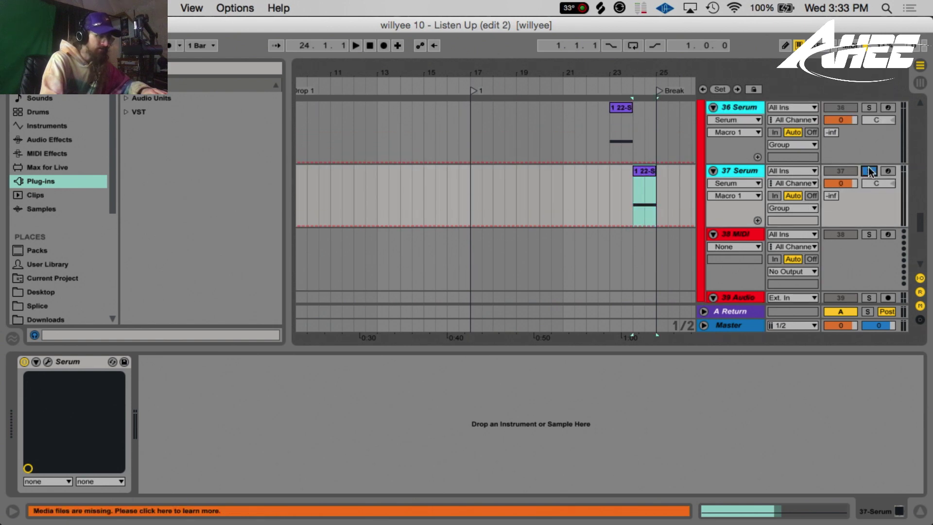
{"action": "left_click", "coordinate": [45, 362]}
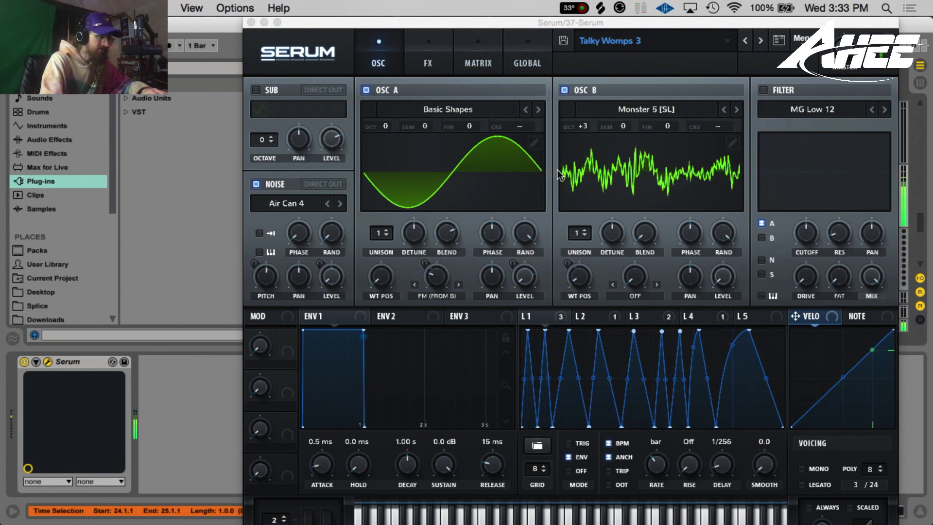
- Examine the LFO 1, LFO 2 and LFO 4 curves and their destinations in the 37 Serum patch
{"action": "left_click", "coordinate": [587, 316]}
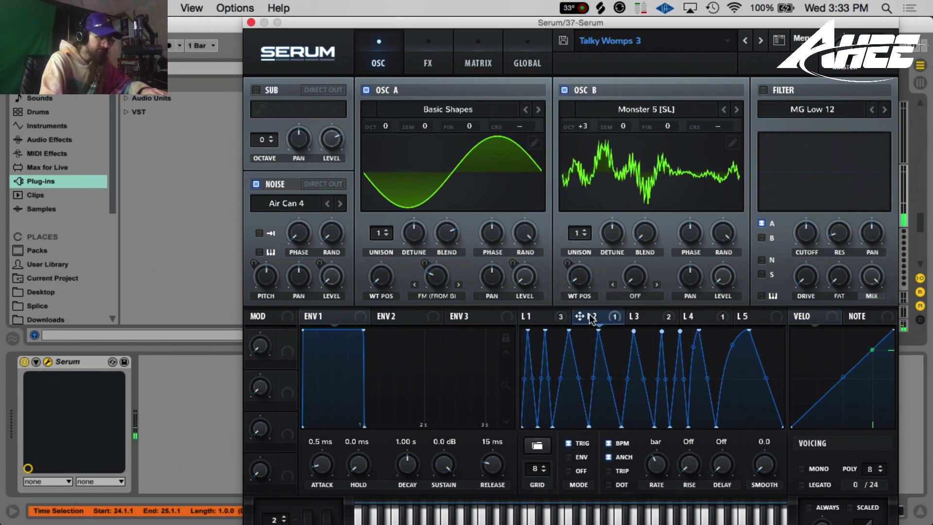
{"action": "left_click", "coordinate": [538, 316]}
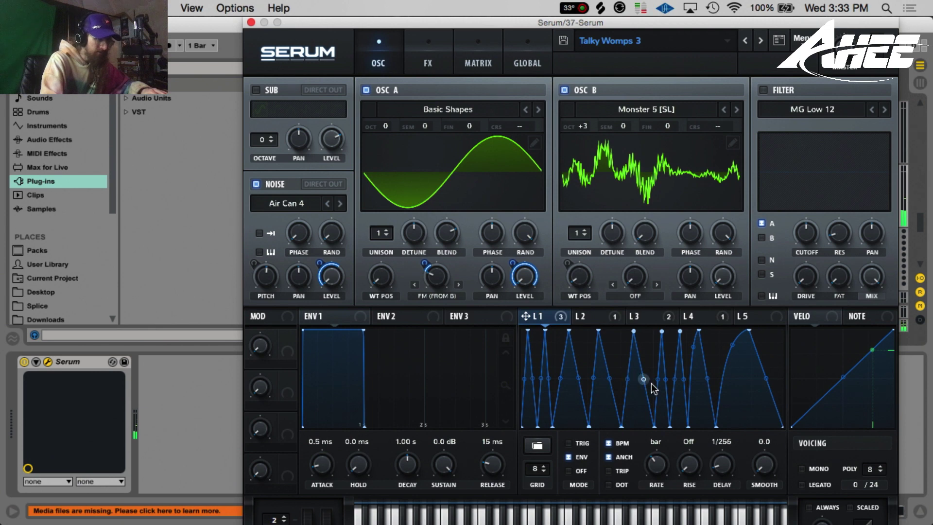
{"action": "left_click", "coordinate": [599, 318]}
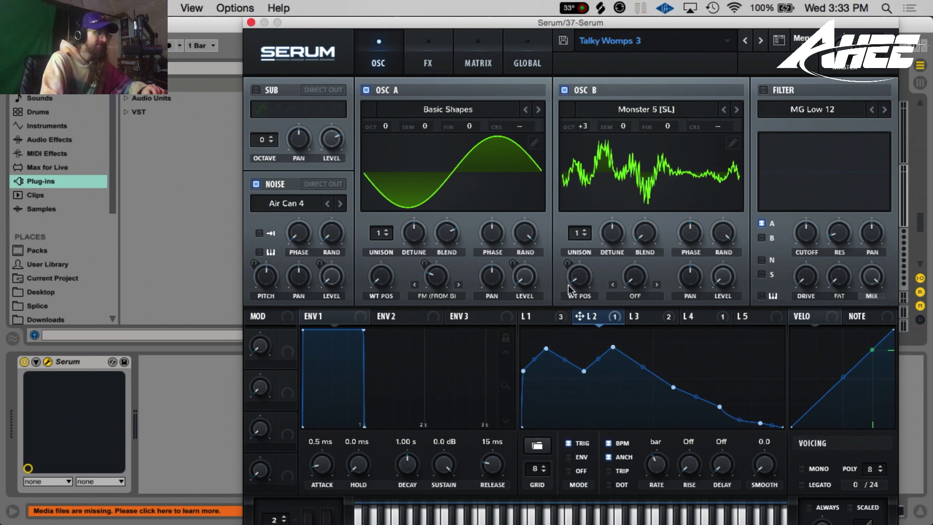
{"action": "left_click", "coordinate": [716, 317]}
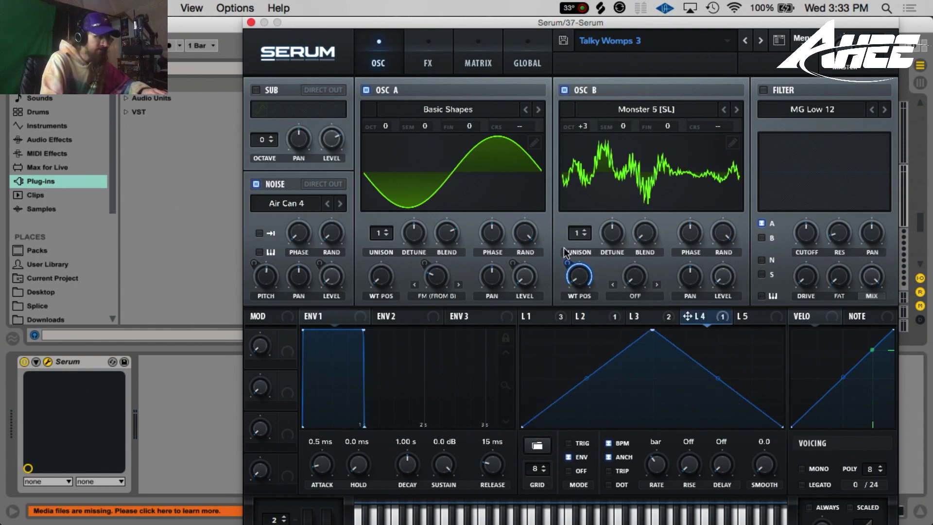
- Close the 37 Serum plugin window and unsolo its track
{"action": "left_click", "coordinate": [250, 22]}
{"action": "left_click_drag", "start_coordinate": [555, 73], "coordinate": [436, 72]}
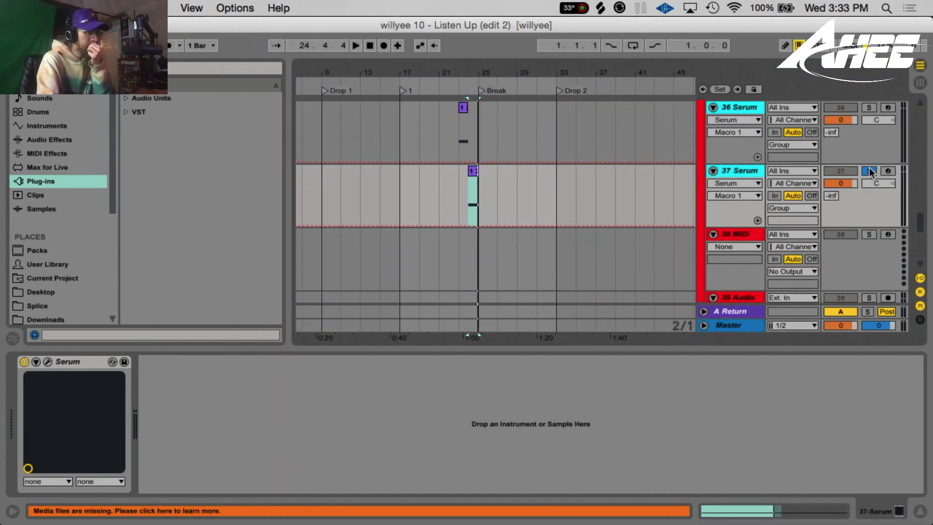
{"action": "scroll", "coordinate": [462, 173], "scroll_direction": "up", "scroll_amount": 8}
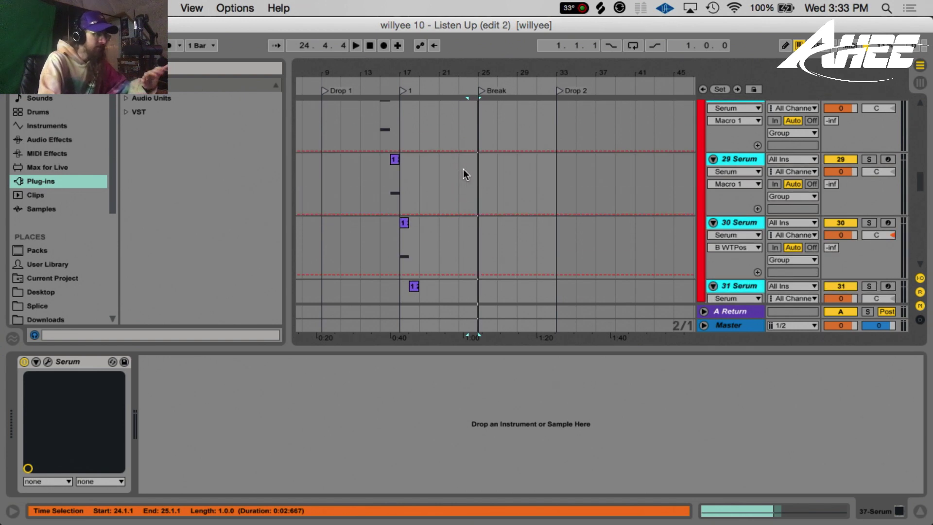
- Zoom the timeline in on Drop 1 and collapse the Group Bass and Bass groups
{"action": "scroll", "coordinate": [467, 171], "scroll_direction": "up", "scroll_amount": 10}
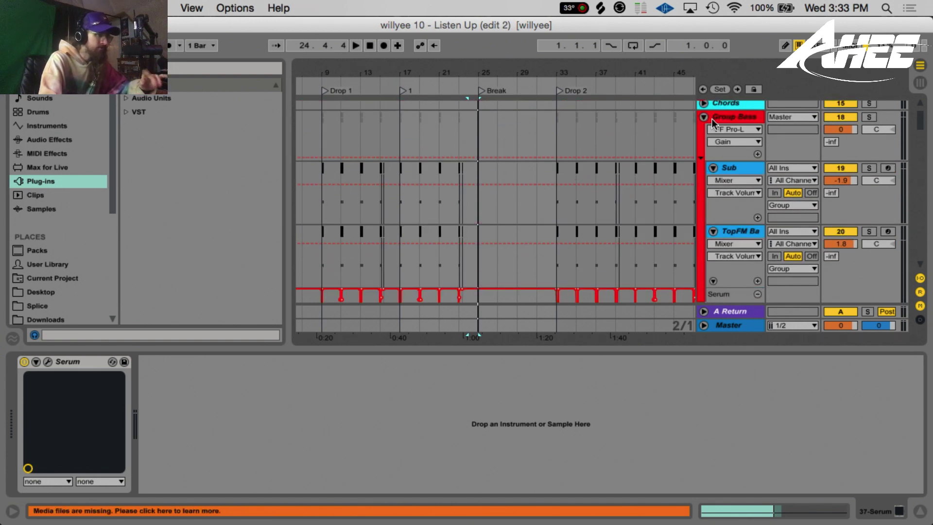
{"action": "left_click_drag", "start_coordinate": [316, 72], "coordinate": [316, 119]}
{"action": "left_click", "coordinate": [703, 118]}
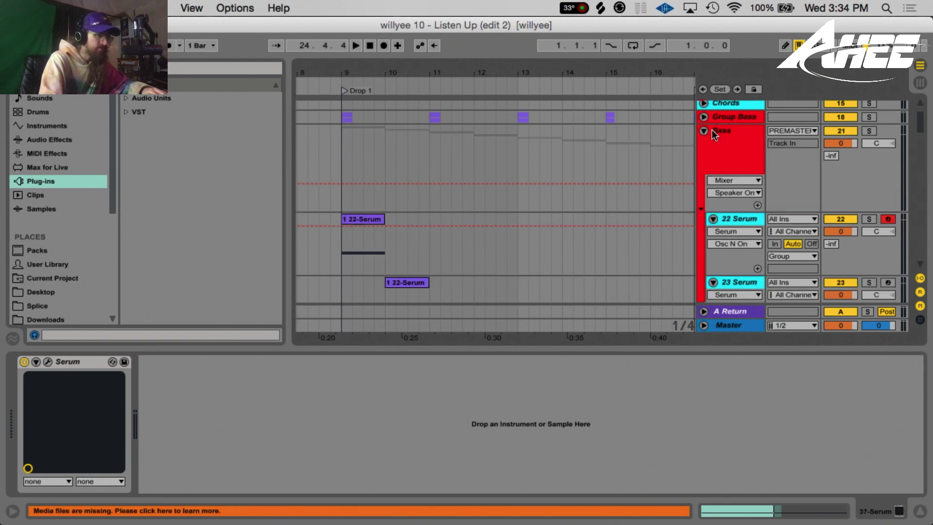
{"action": "left_click", "coordinate": [703, 131]}
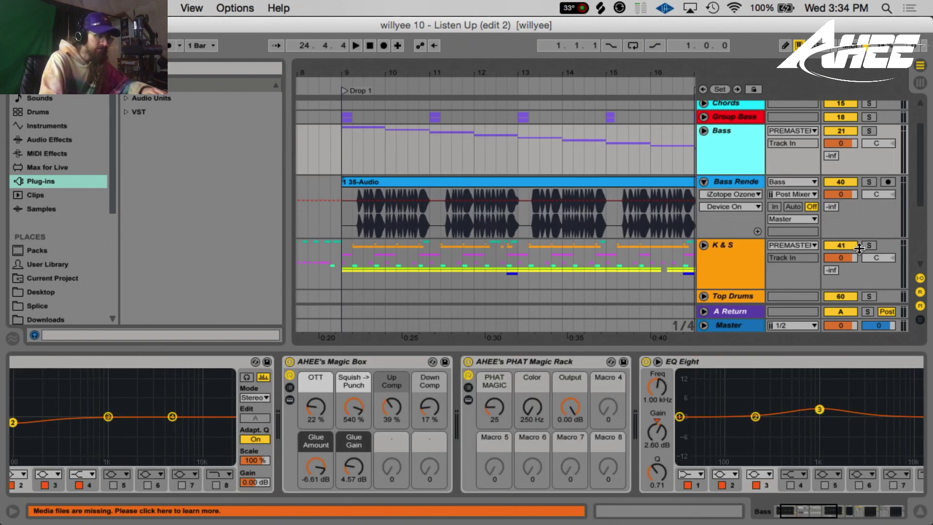
- Solo and expand the K & S group, and select the first 82-bpm-HATS clip on the 44 Audio track
{"action": "left_click", "coordinate": [867, 246]}
{"action": "left_click", "coordinate": [703, 246]}
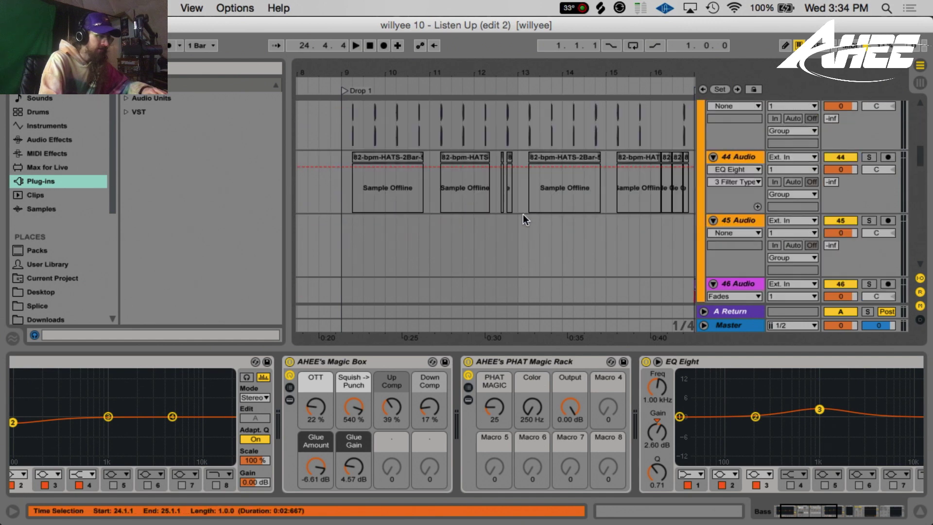
{"action": "scroll", "coordinate": [495, 212], "scroll_direction": "down", "scroll_amount": 5}
{"action": "left_click_drag", "start_coordinate": [378, 73], "coordinate": [366, 168]}
{"action": "scroll", "coordinate": [363, 210], "scroll_direction": "down", "scroll_amount": 10}
{"action": "scroll", "coordinate": [361, 200], "scroll_direction": "up", "scroll_amount": 15}
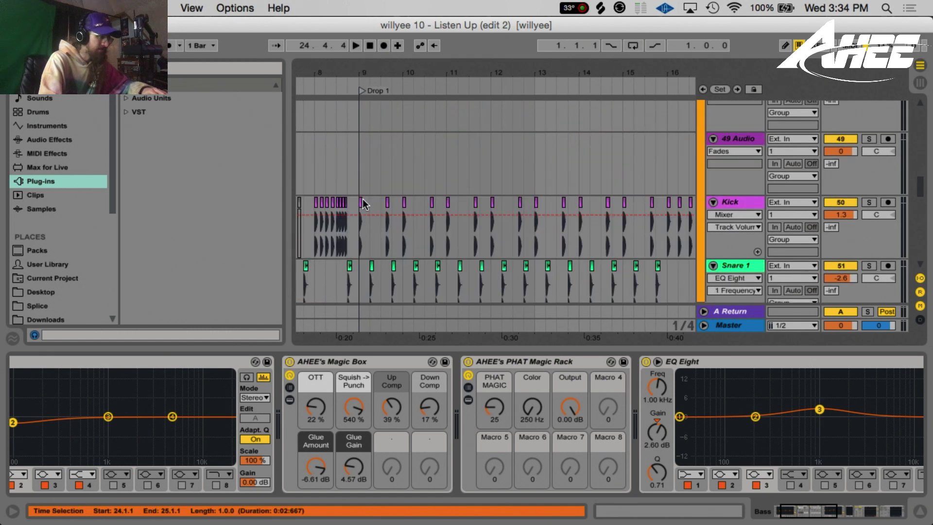
{"action": "left_click", "coordinate": [381, 231]}
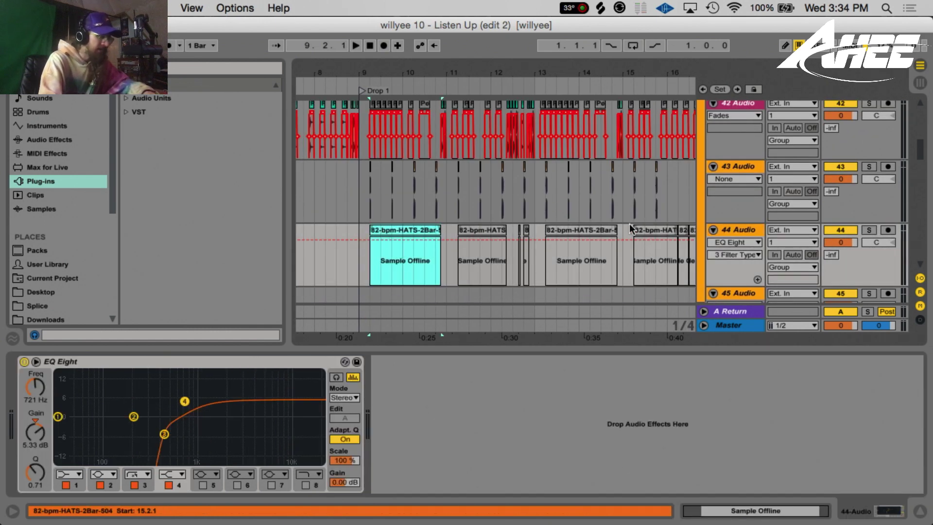
- Play the soloed drums from bar 9 and examine the hat, kick and snare layers at Drop 1
{"action": "left_click", "coordinate": [361, 195]}
{"action": "scroll", "coordinate": [379, 216], "scroll_direction": "up", "scroll_amount": 3}
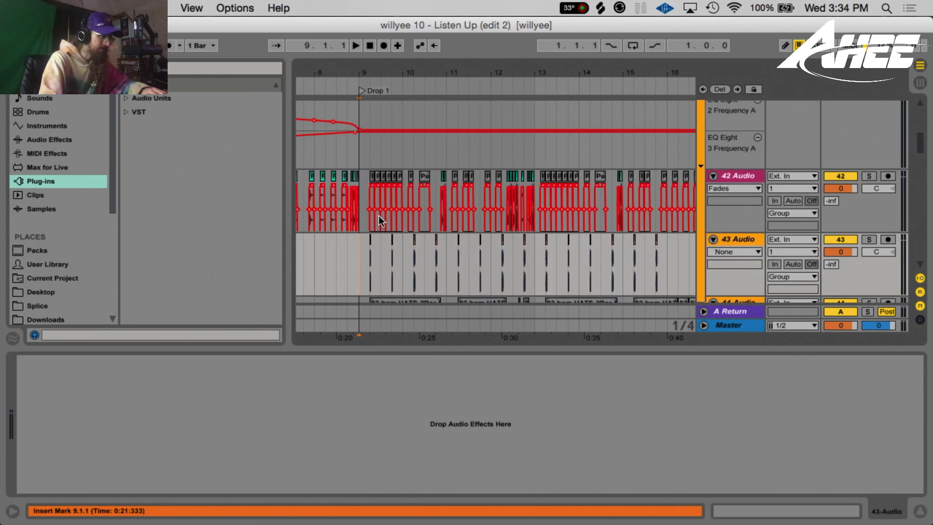
{"action": "scroll", "coordinate": [652, 184], "scroll_direction": "up", "scroll_amount": 5}
{"action": "key", "text": "space"}
{"action": "scroll", "coordinate": [640, 183], "scroll_direction": "down", "scroll_amount": 5}
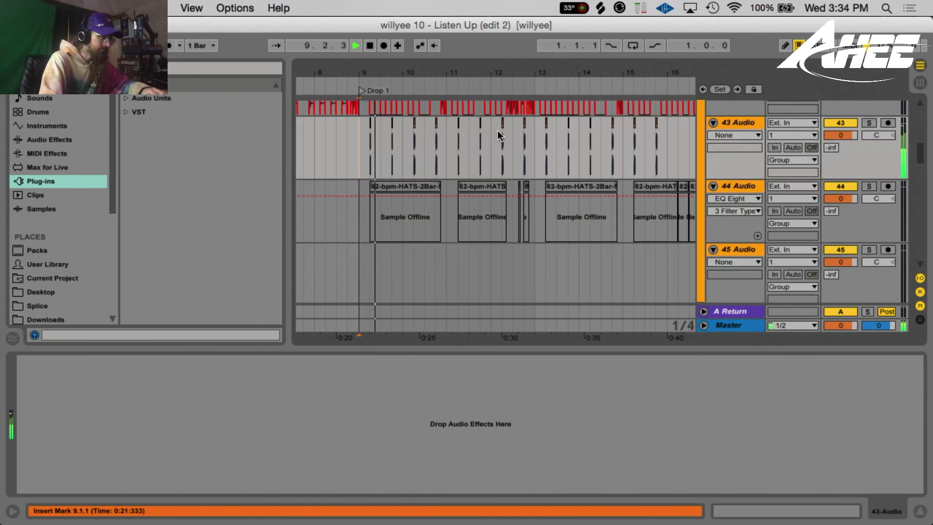
{"action": "left_click_drag", "start_coordinate": [387, 71], "coordinate": [438, 104]}
{"action": "scroll", "coordinate": [483, 169], "scroll_direction": "up", "scroll_amount": 5}
{"action": "scroll", "coordinate": [481, 170], "scroll_direction": "down", "scroll_amount": 10}
{"action": "scroll", "coordinate": [478, 167], "scroll_direction": "up", "scroll_amount": 8}
{"action": "key", "text": "space"}
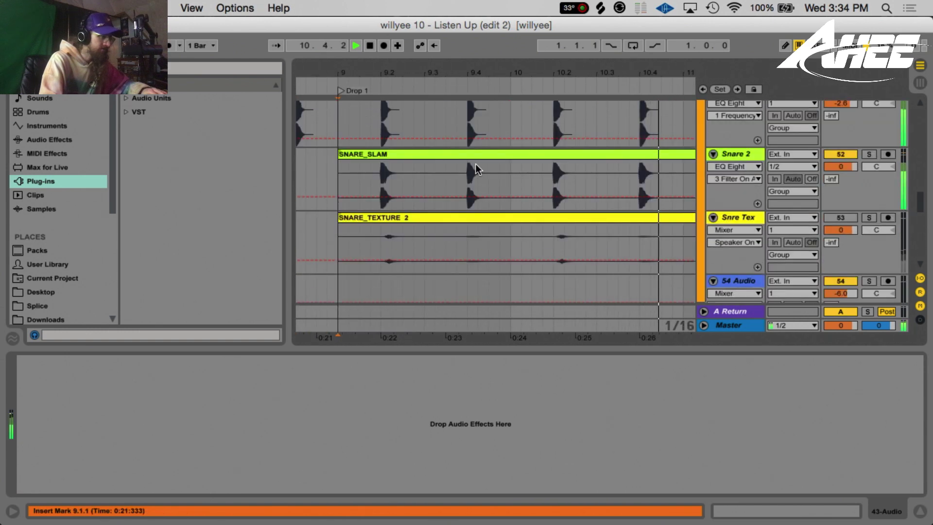
- Play Drop 1 from the first VMH1 Crash clip on 47 Audio and show the timeline to just past bar 11
{"action": "scroll", "coordinate": [430, 163], "scroll_direction": "down", "scroll_amount": 6}
{"action": "left_click", "coordinate": [368, 171]}
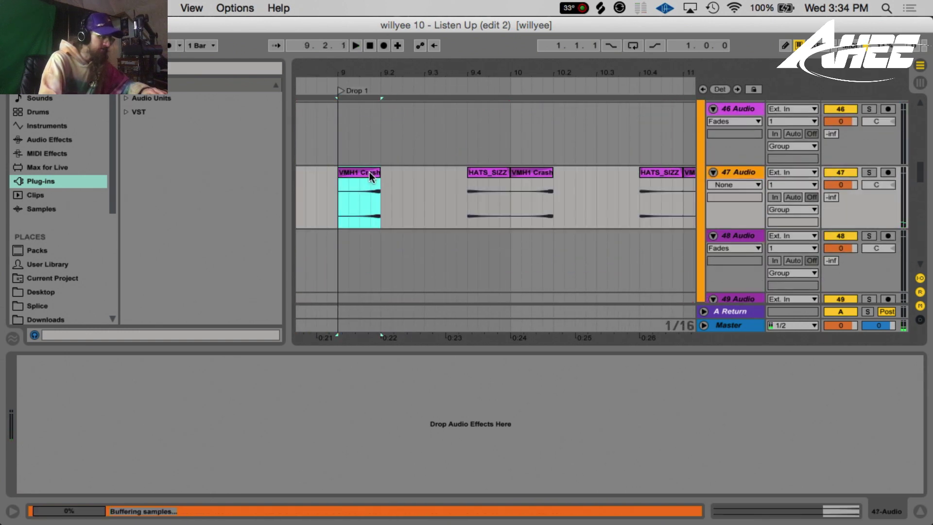
{"action": "key", "text": "space"}
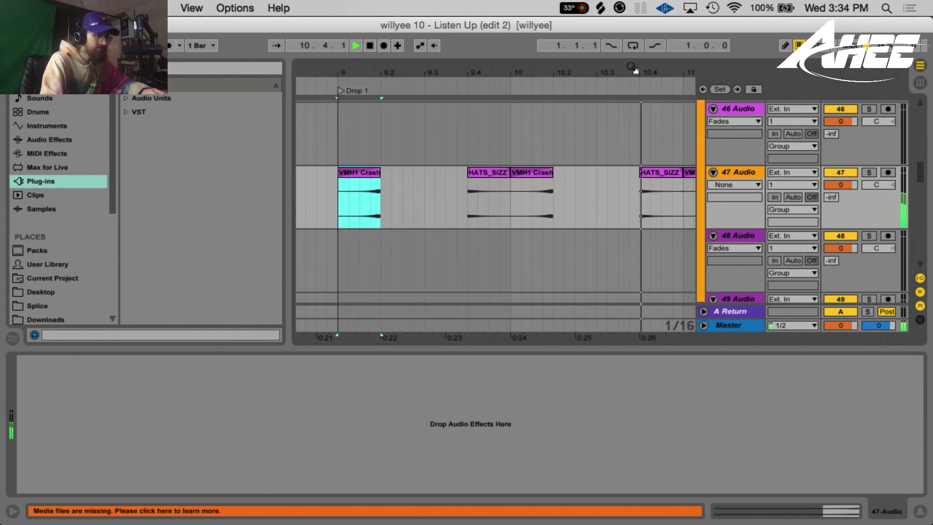
{"action": "left_click_drag", "start_coordinate": [634, 69], "coordinate": [597, 58]}
{"action": "key", "text": "space"}
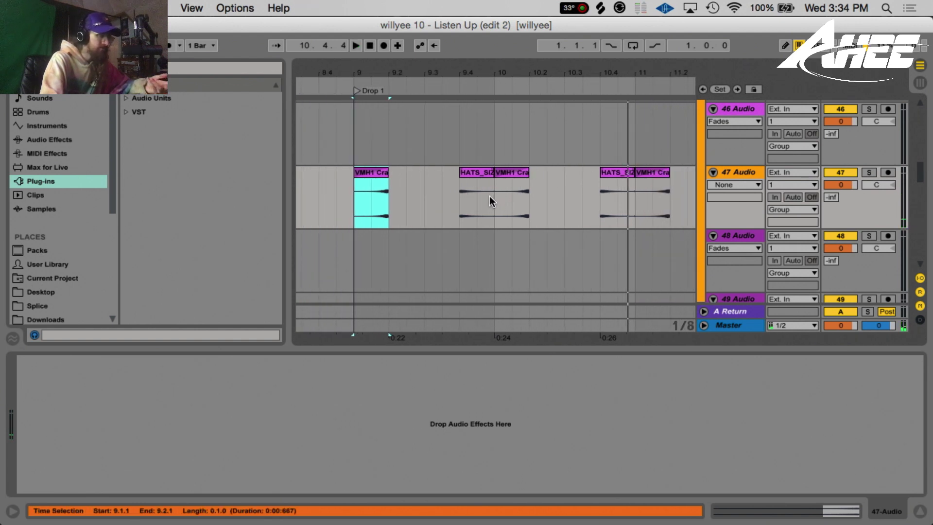
- Place the insert mark at 9.2.1 in the SNARE_TEXTURE 2 clip and compare it with the snare layers above
{"action": "scroll", "coordinate": [494, 217], "scroll_direction": "down", "scroll_amount": 5}
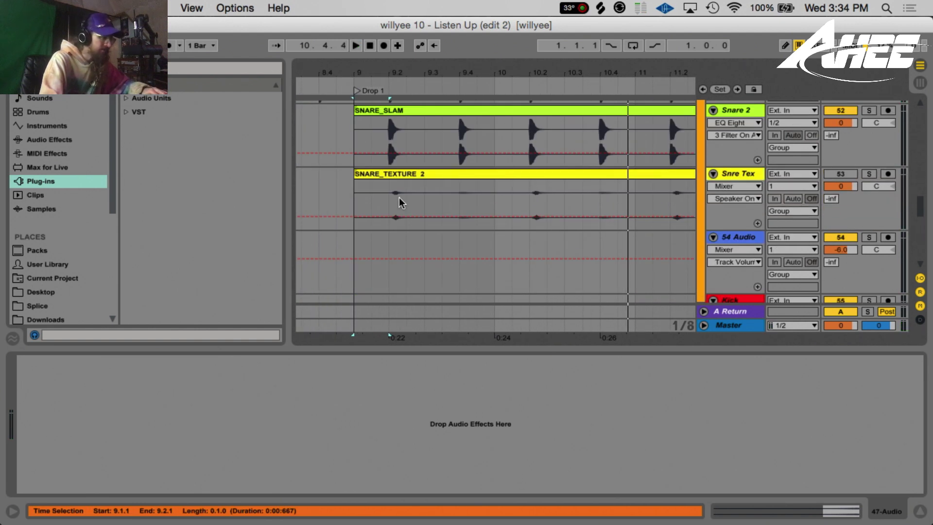
{"action": "left_click", "coordinate": [388, 208]}
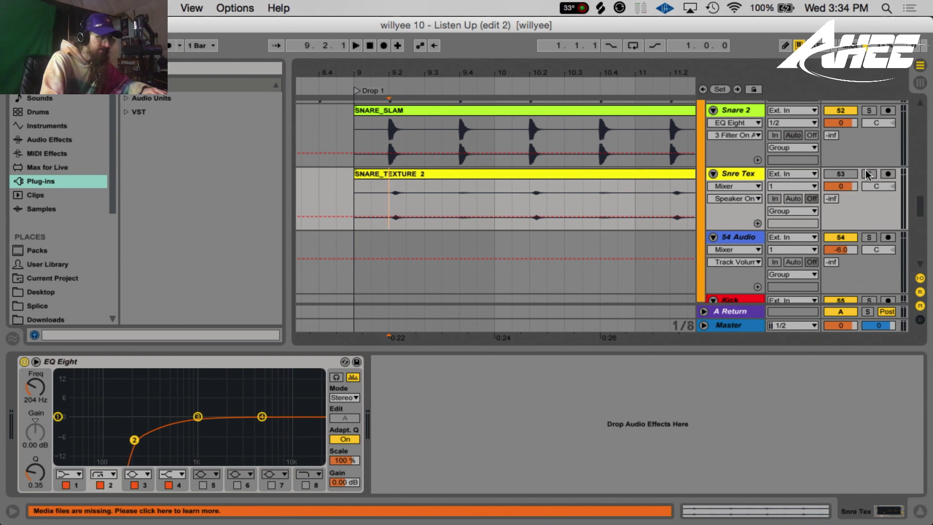
{"action": "scroll", "coordinate": [454, 209], "scroll_direction": "up", "scroll_amount": 5}
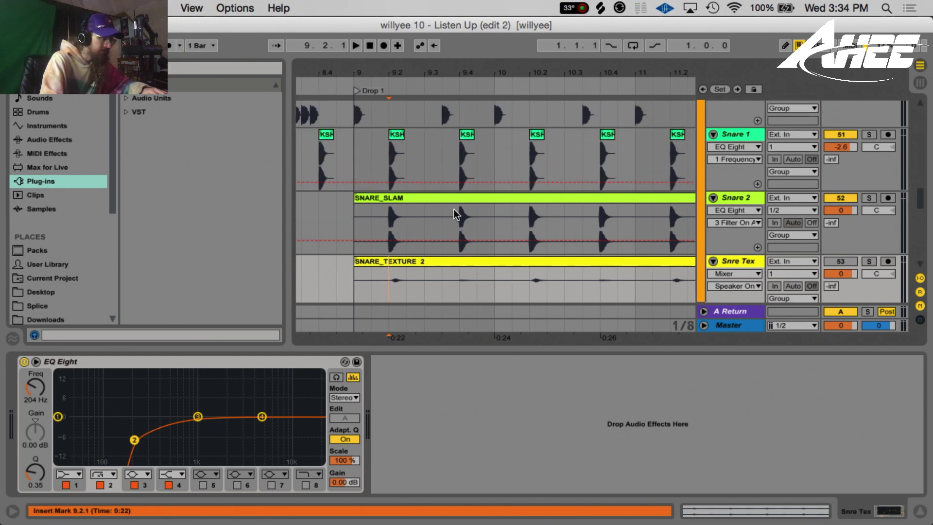
{"action": "scroll", "coordinate": [466, 226], "scroll_direction": "up", "scroll_amount": 5}
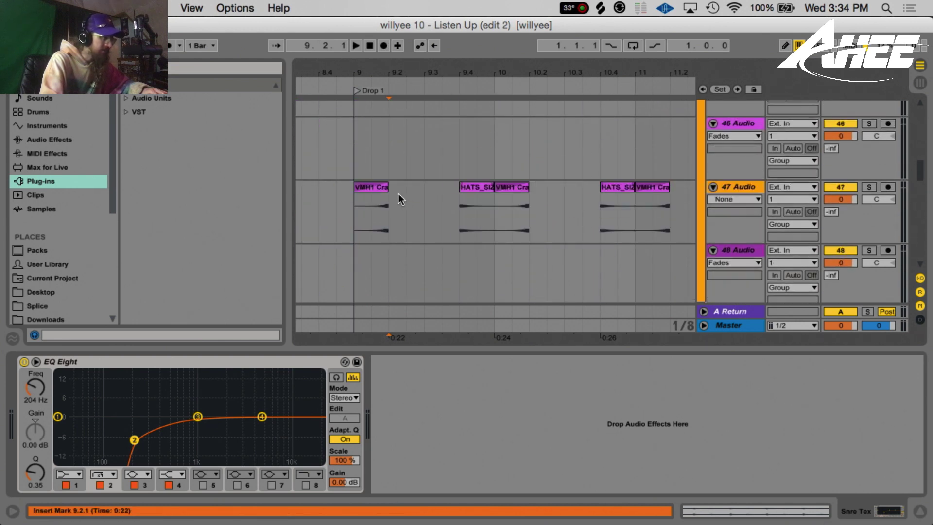
- Select the reversed VMH1 Crash clip on 47 Audio again and listen to how it leads into the snare
{"action": "left_click", "coordinate": [379, 190]}
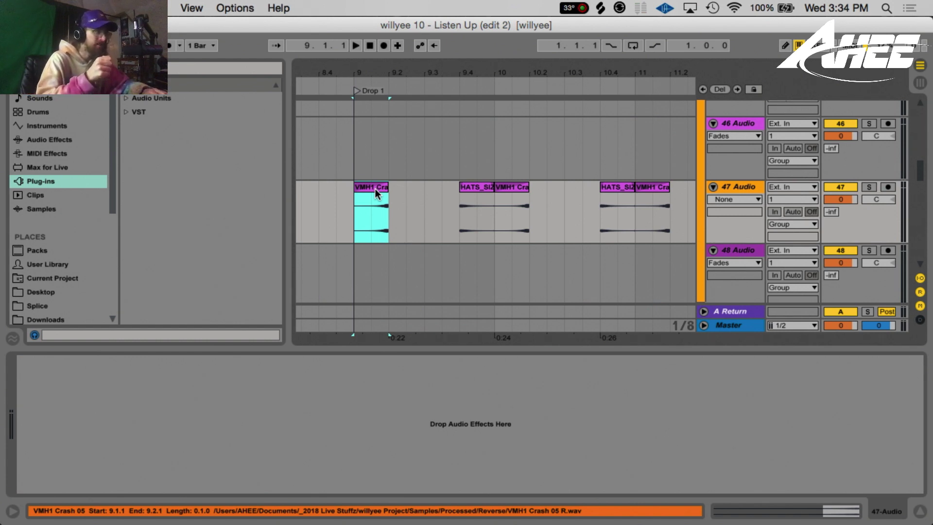
{"action": "key", "text": "space"}
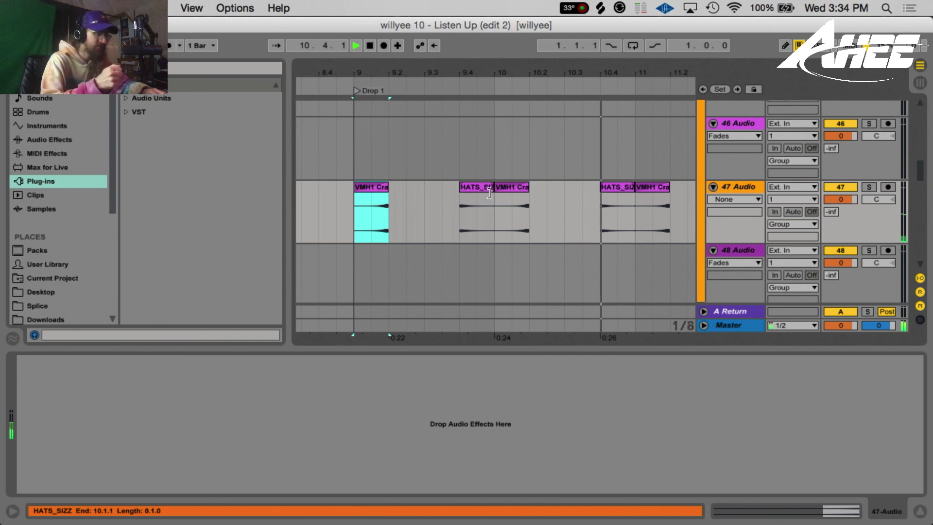
{"action": "key", "text": "space"}
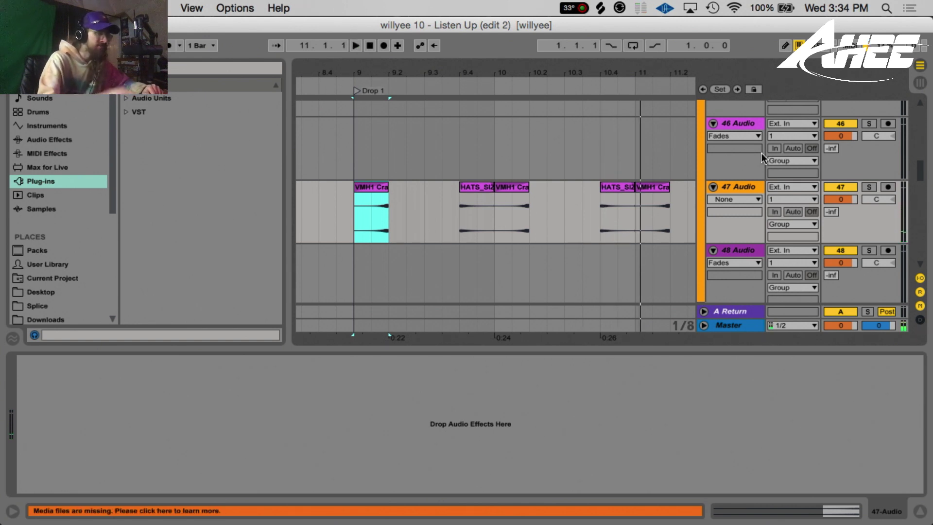
- Select the first kick hit at bar 9, solo the Kick track and play it
{"action": "scroll", "coordinate": [413, 161], "scroll_direction": "down", "scroll_amount": 5}
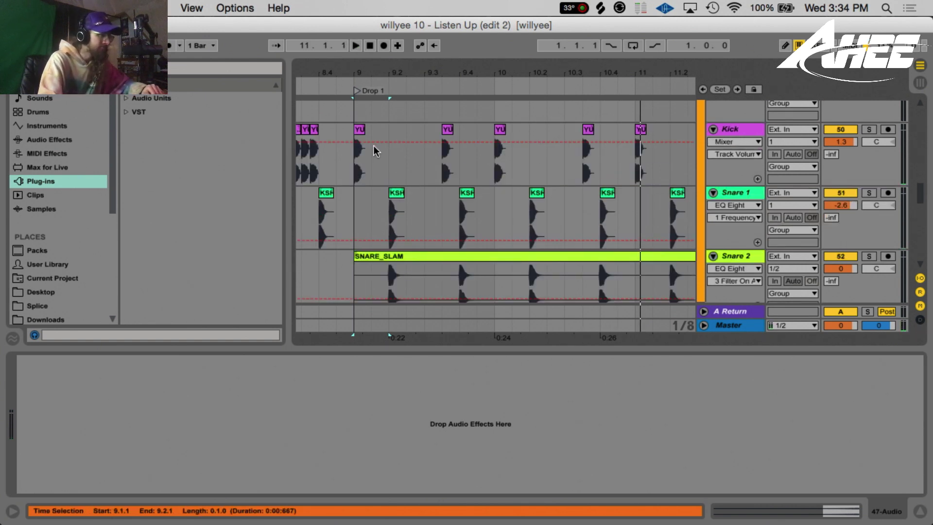
{"action": "left_click_drag", "start_coordinate": [365, 151], "coordinate": [354, 151]}
{"action": "key", "text": "space"}
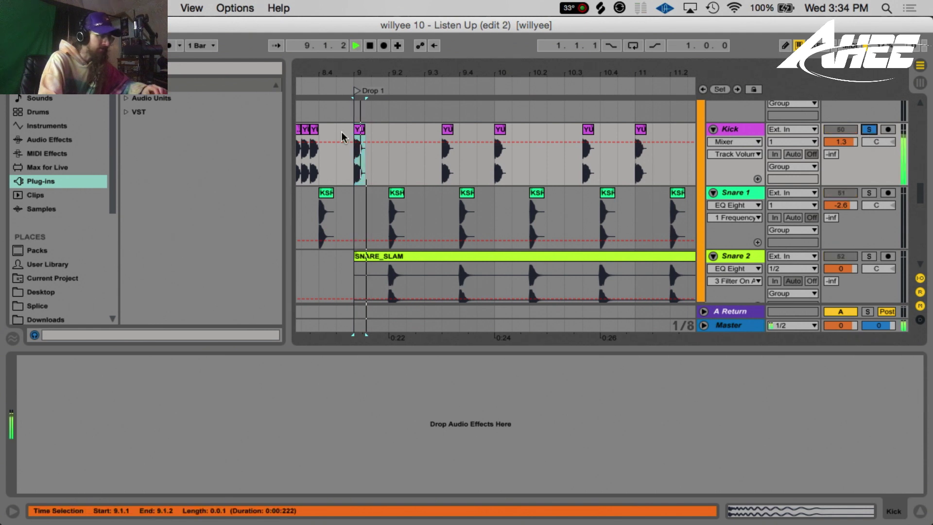
{"action": "key", "text": "space"}
- Solo Snare 1 and Snare 2 and play their layered hit from the start of Drop 1
{"action": "left_click", "coordinate": [869, 193]}
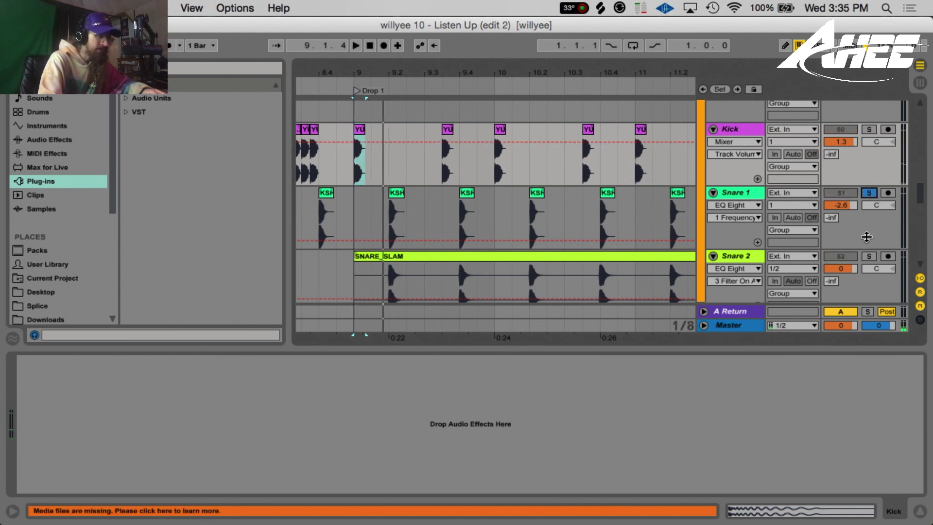
{"action": "key", "text": "space"}
{"action": "scroll", "coordinate": [619, 223], "scroll_direction": "down", "scroll_amount": 2}
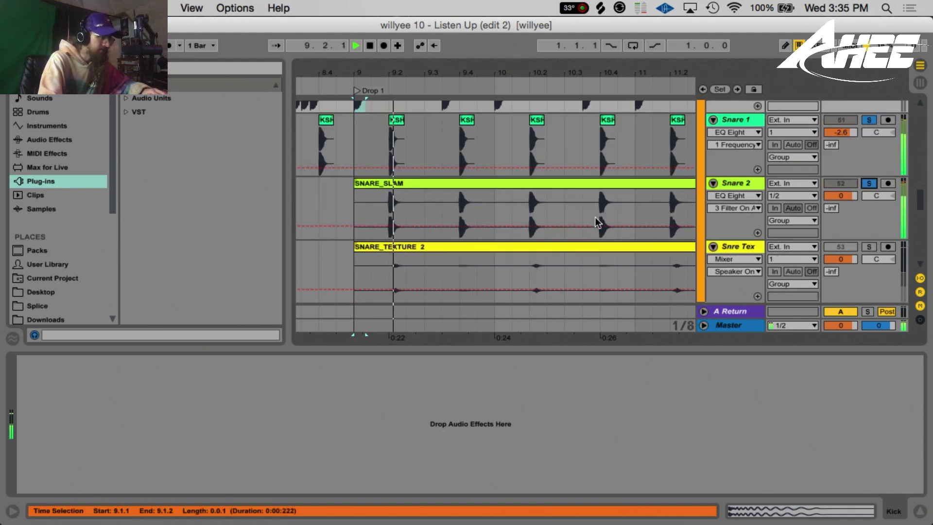
{"action": "scroll", "coordinate": [603, 218], "scroll_direction": "down", "scroll_amount": 10}
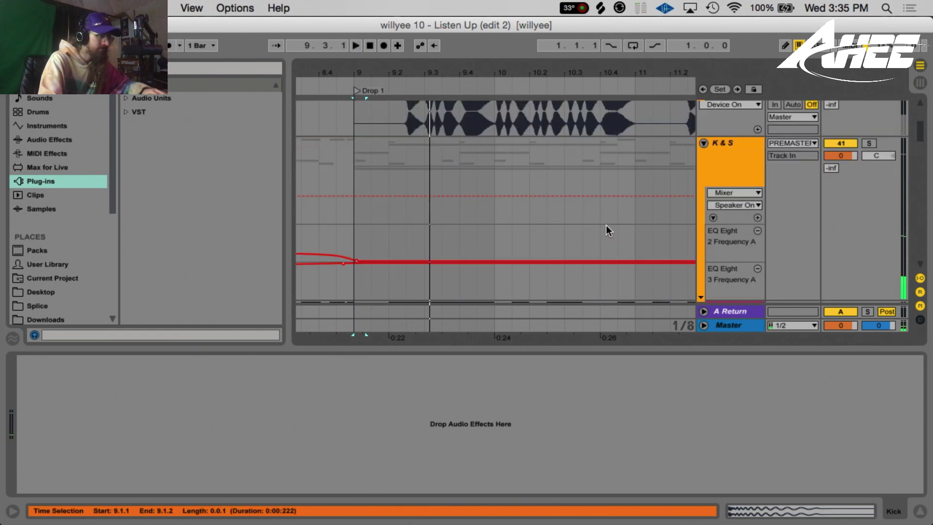
- Solo the K & S group and compare its playback with AHEE's PHAT Magic Rack bypassed and switched back on
{"action": "left_click", "coordinate": [756, 243]}
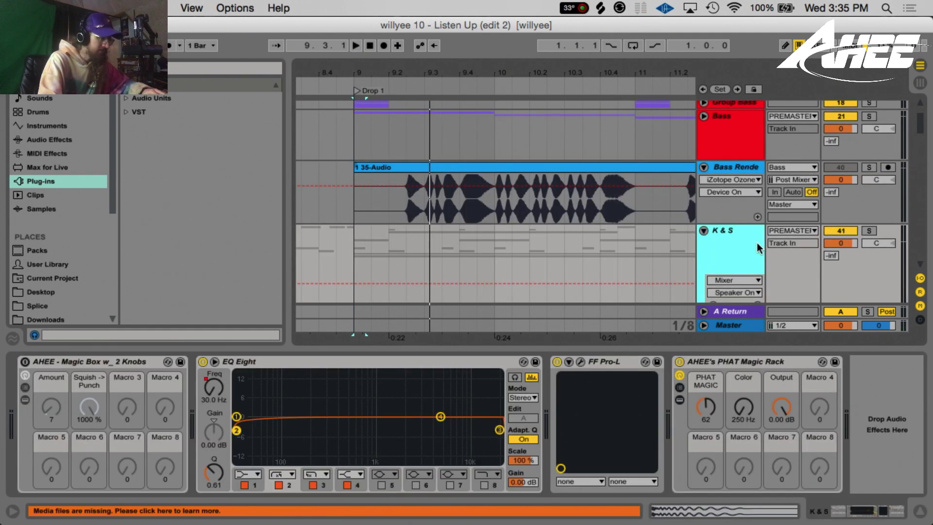
{"action": "left_click", "coordinate": [869, 231]}
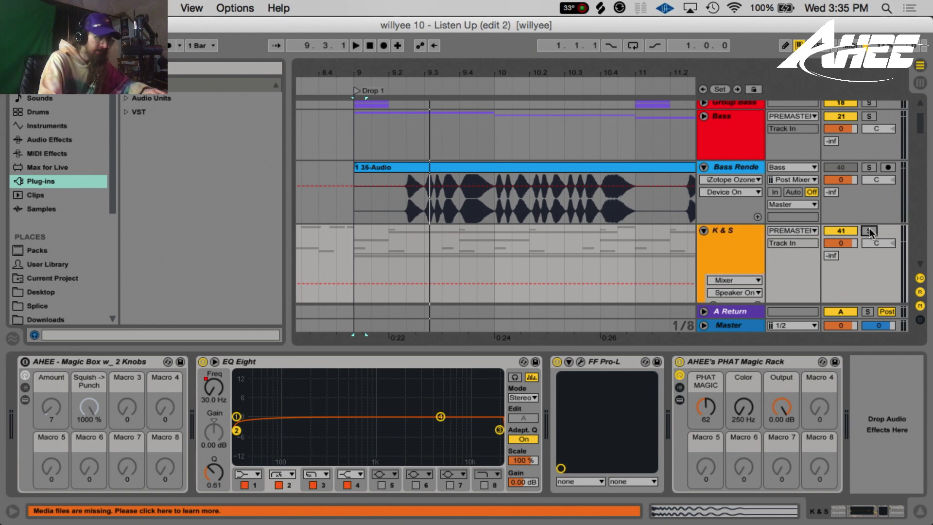
{"action": "left_click", "coordinate": [680, 362]}
{"action": "key", "text": "space"}
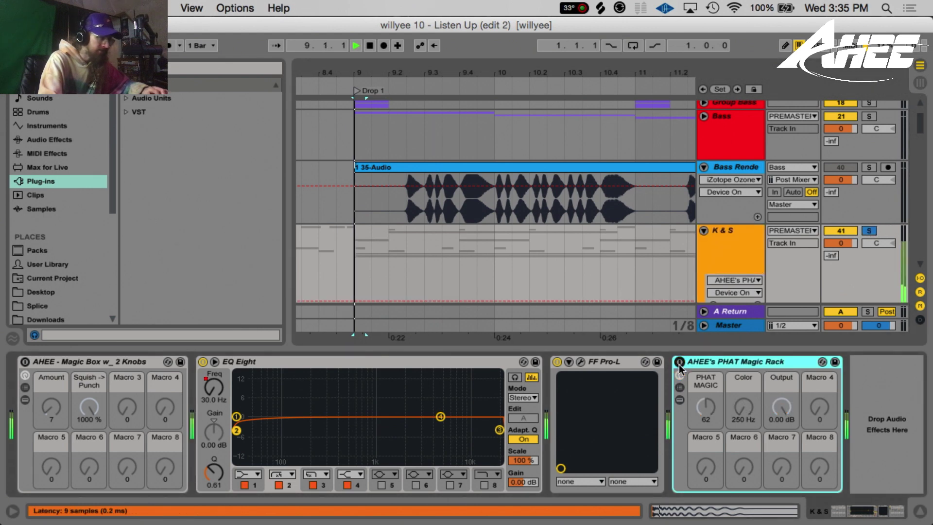
{"action": "left_click", "coordinate": [679, 362]}
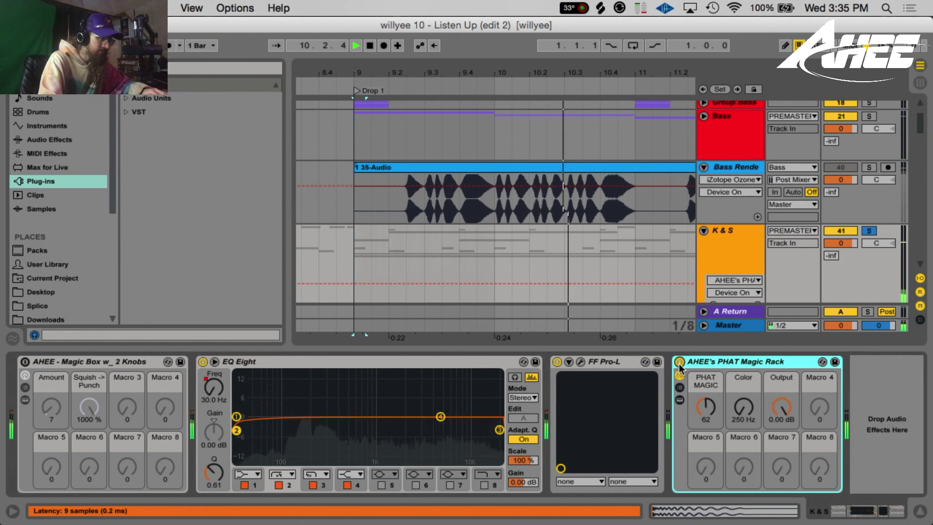
{"action": "key", "text": "space"}
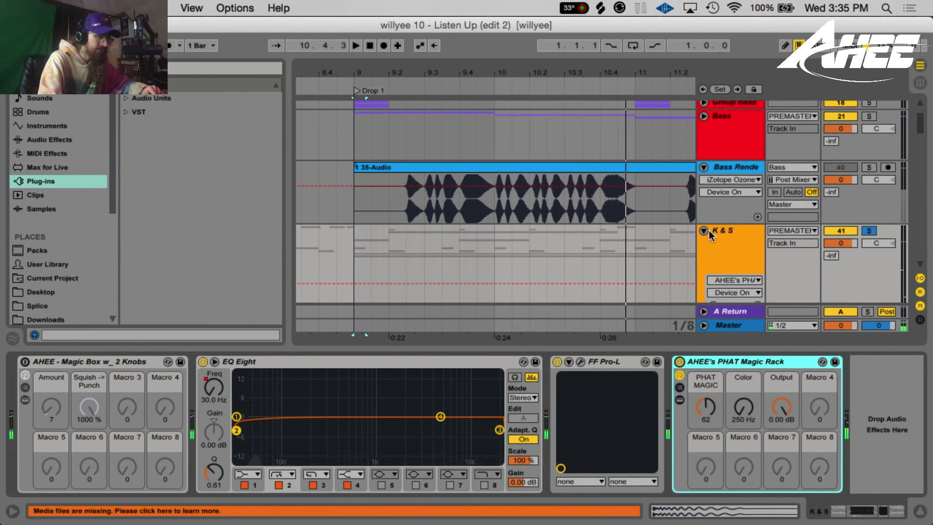
- Collapse the K & S group, and solo 9 Audio to play its short clip just before Drop 1
{"action": "left_click", "coordinate": [703, 231]}
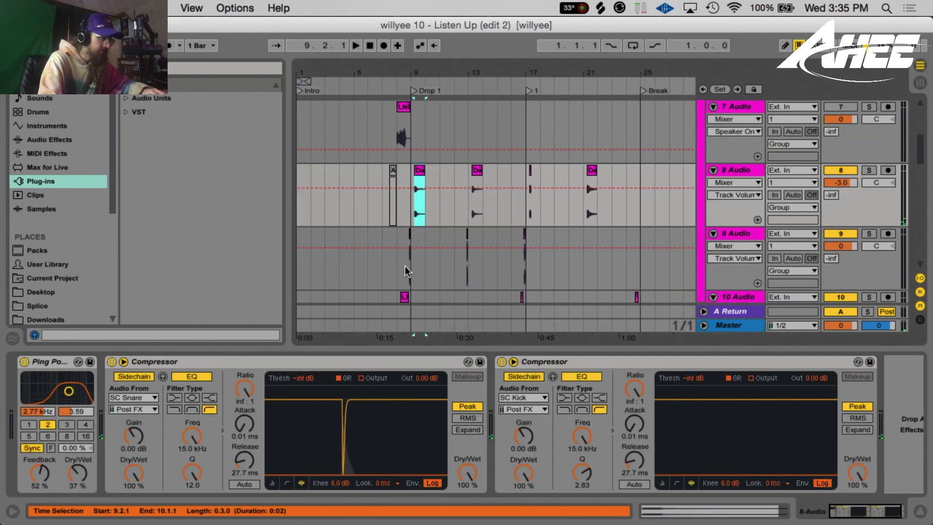
{"action": "left_click", "coordinate": [405, 266]}
{"action": "left_click_drag", "start_coordinate": [399, 73], "coordinate": [398, 120]}
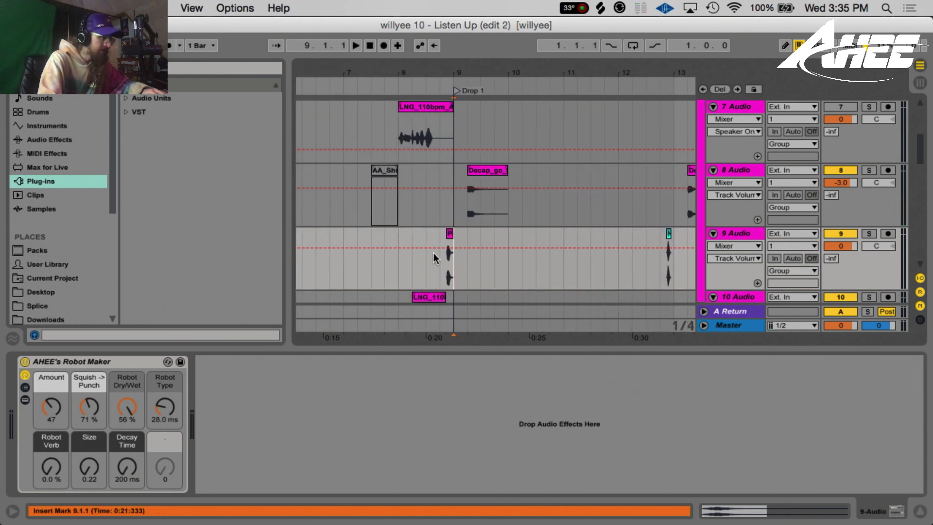
{"action": "left_click", "coordinate": [449, 235]}
{"action": "left_click", "coordinate": [869, 234]}
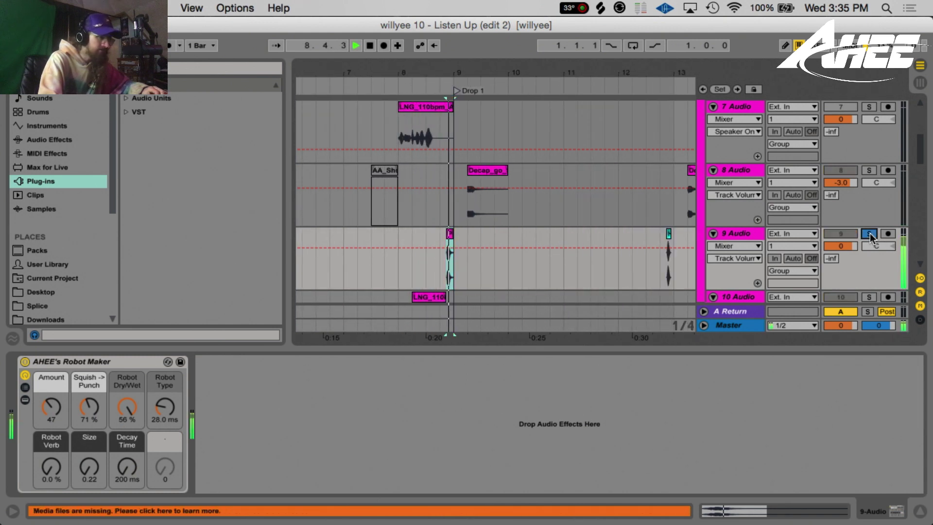
{"action": "key", "text": "space"}
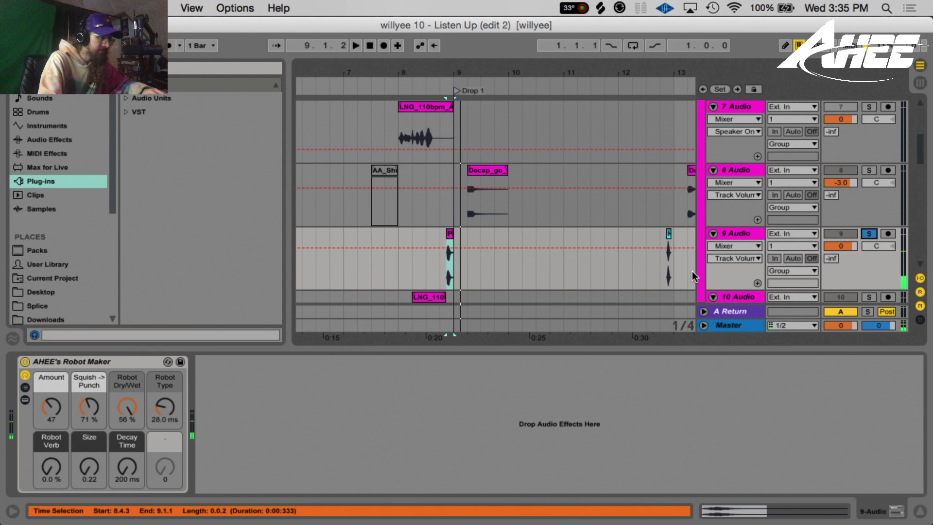
- Play the 9 Audio clip just before bar 13 and the one just before Drop 1
{"action": "left_click", "coordinate": [669, 234]}
{"action": "key", "text": "space"}
{"action": "key", "text": "space"}
{"action": "left_click", "coordinate": [449, 234]}
{"action": "key", "text": "space"}
{"action": "key", "text": "space"}
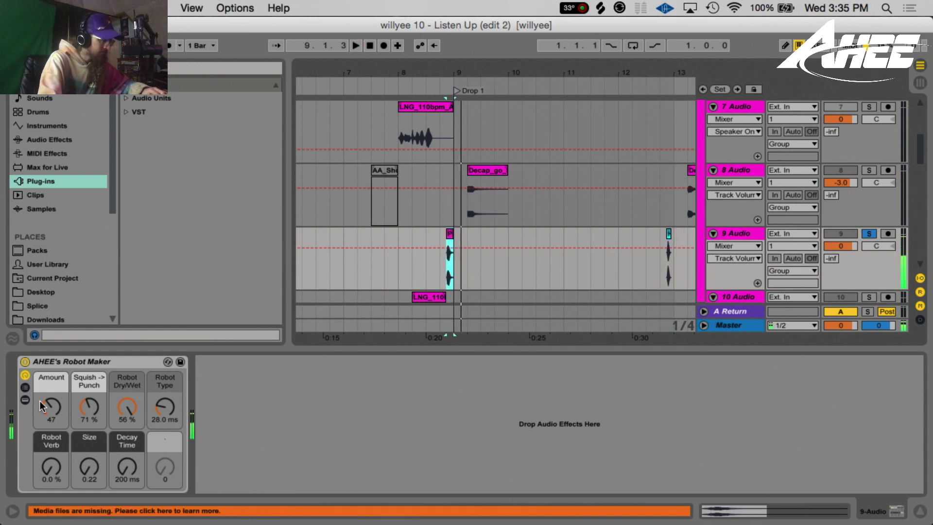
- Compare 9 Audio's clip before Drop 1 with AHEE's Robot Maker bypassed and switched back on
{"action": "left_click", "coordinate": [25, 363]}
{"action": "key", "text": "space"}
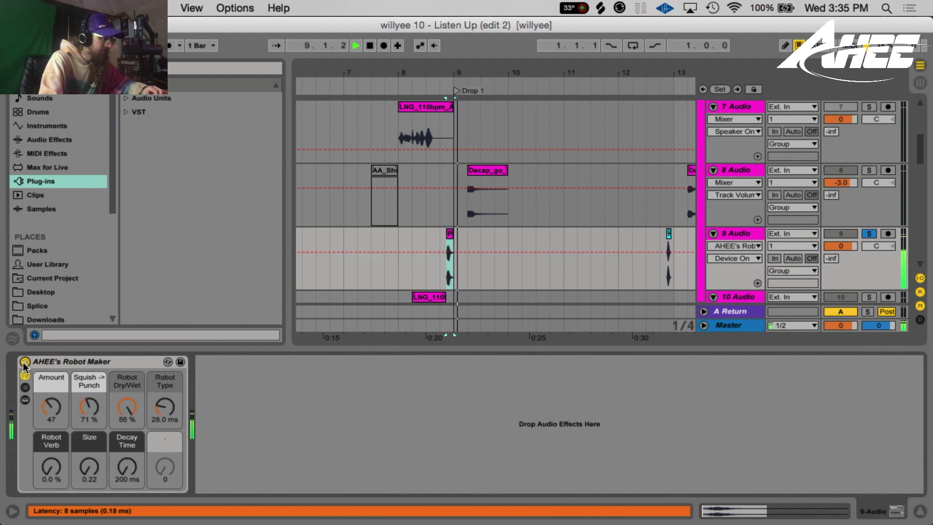
{"action": "key", "text": "space"}
- Select the 10 Audio vocal clip before Drop 1, solo its track and play it
{"action": "scroll", "coordinate": [432, 213], "scroll_direction": "down", "scroll_amount": 6}
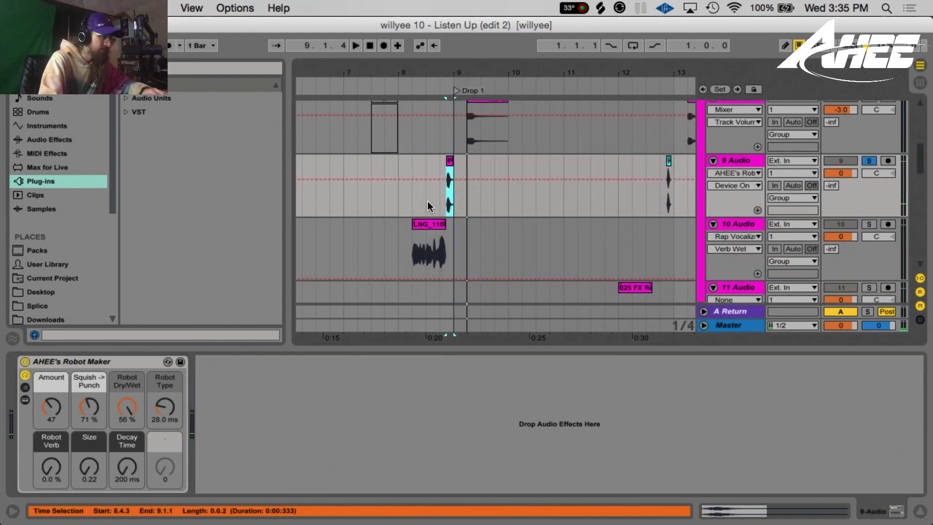
{"action": "scroll", "coordinate": [427, 202], "scroll_direction": "up", "scroll_amount": 2}
{"action": "left_click", "coordinate": [429, 150]}
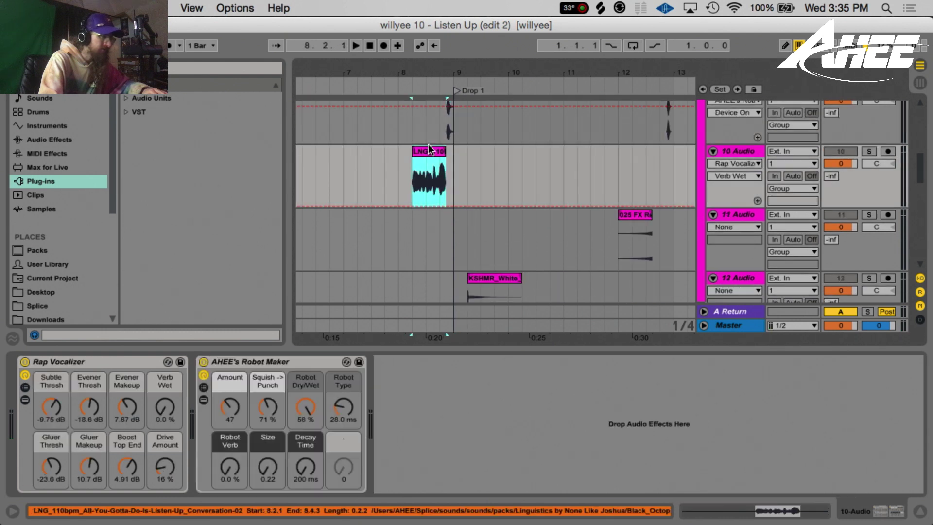
{"action": "double_click", "coordinate": [866, 151]}
{"action": "left_click", "coordinate": [864, 152]}
{"action": "key", "text": "space"}
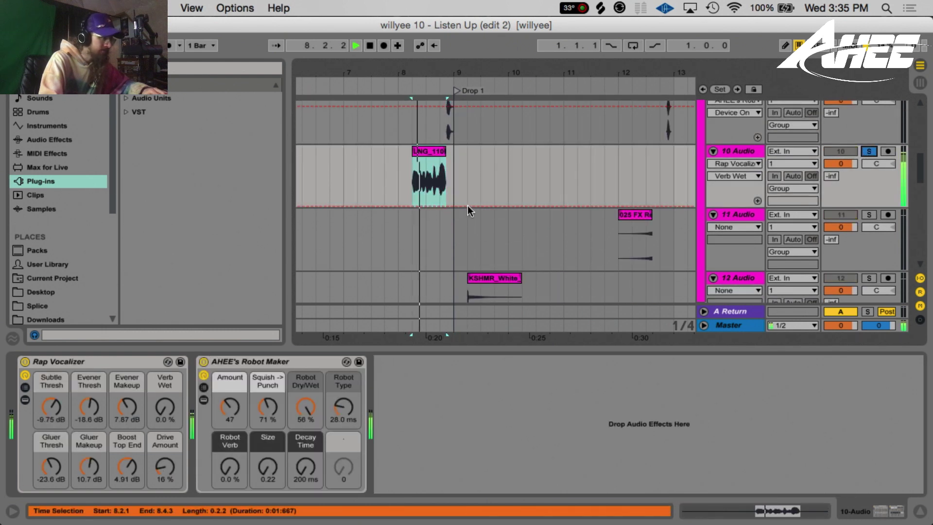
{"action": "key", "text": "space"}
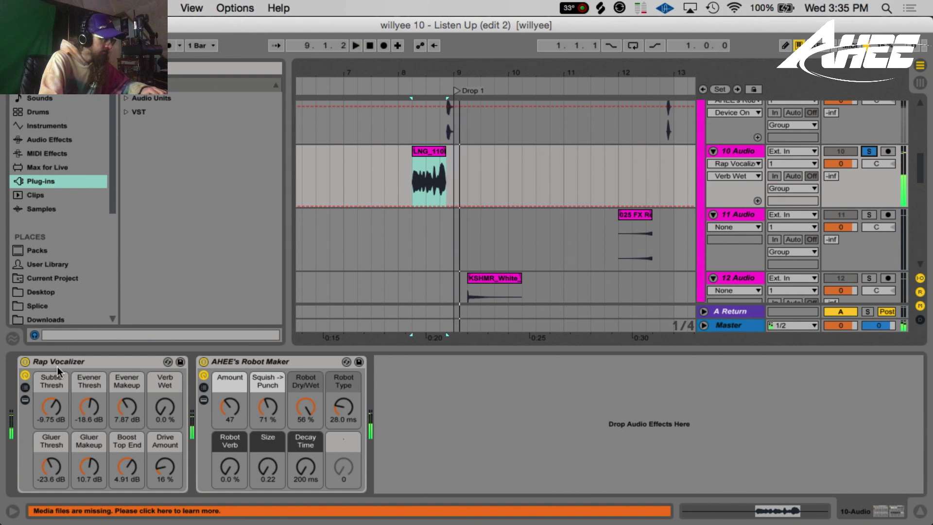
- Bypass Rap Vocalizer and AHEE's Robot Maker on 10 Audio and play the dry vocal clip
{"action": "left_click", "coordinate": [25, 361]}
{"action": "left_click", "coordinate": [203, 361]}
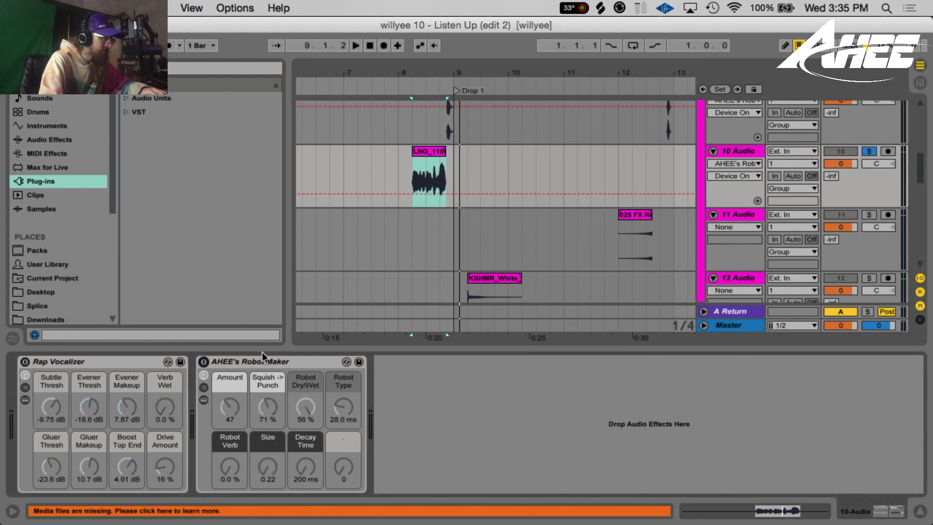
{"action": "key", "text": "space"}
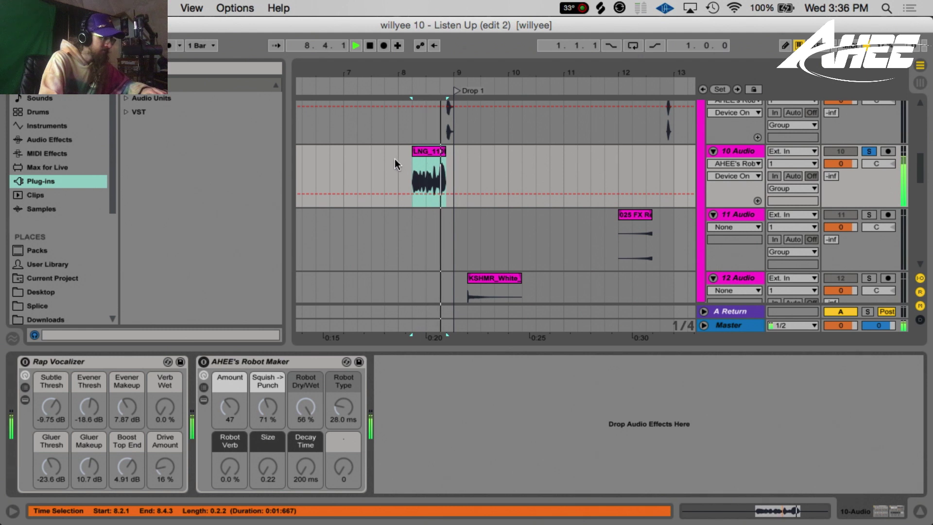
{"action": "key", "text": "space"}
{"action": "key", "text": "space"}
- Open the 10 Audio vocal clip's transposition envelope and play the clip to hear its pitch movement
{"action": "double_click", "coordinate": [428, 152]}
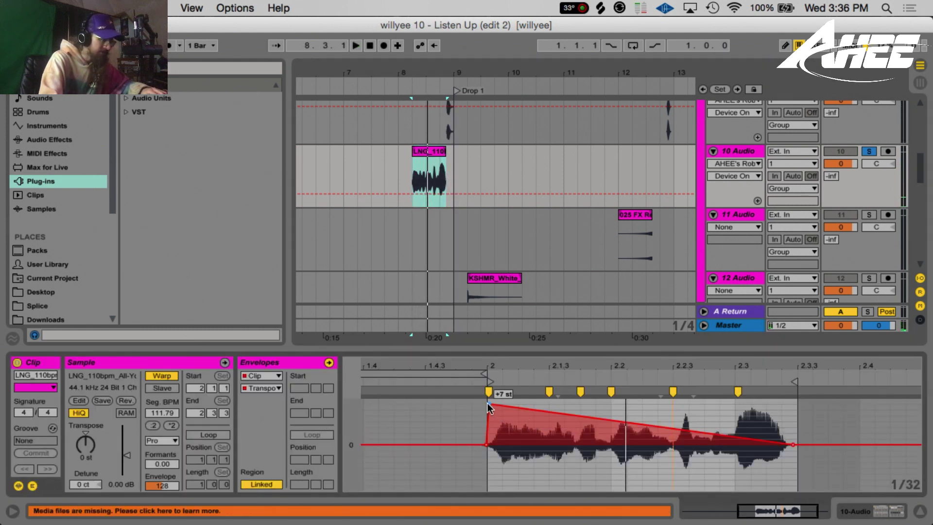
{"action": "key", "text": "space"}
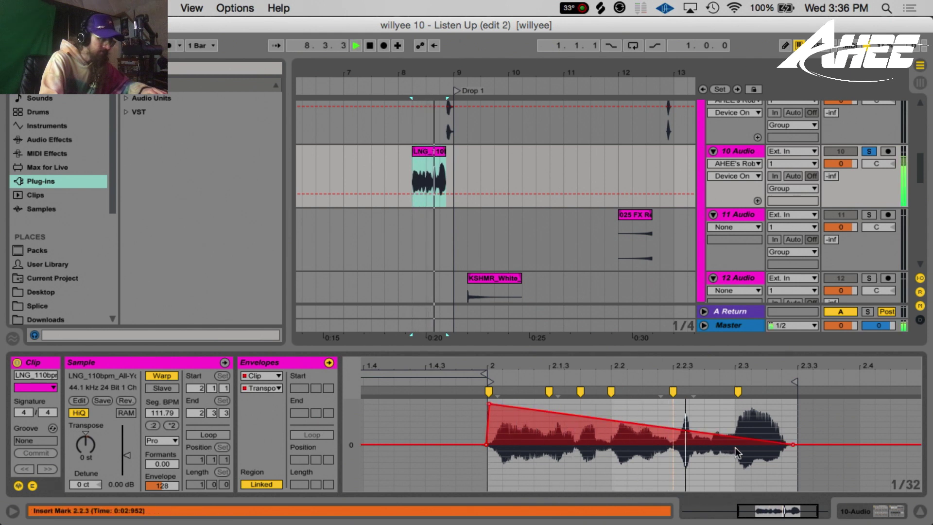
{"action": "key", "text": "space"}
- Switch Rap Vocalizer and AHEE's Robot Maker back on in turn, playing the 10 Audio vocal after each
{"action": "left_click", "coordinate": [866, 512]}
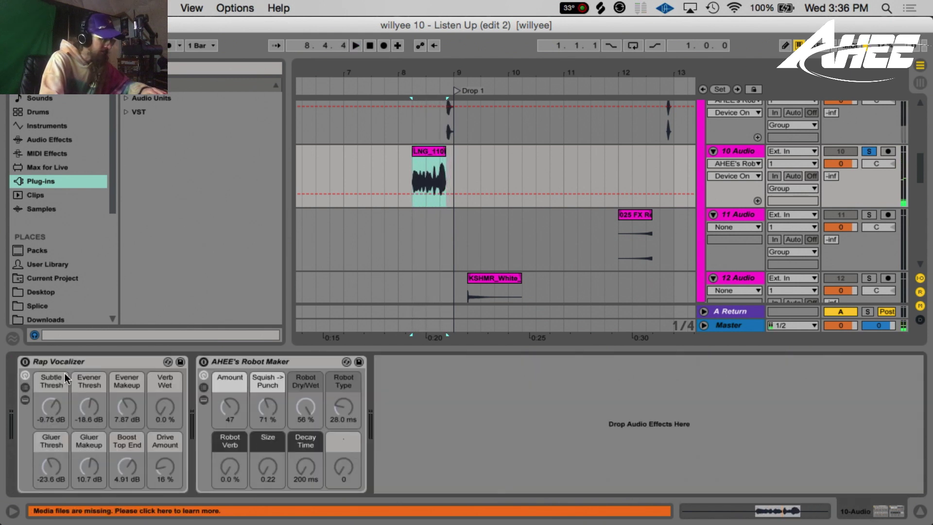
{"action": "left_click", "coordinate": [23, 362]}
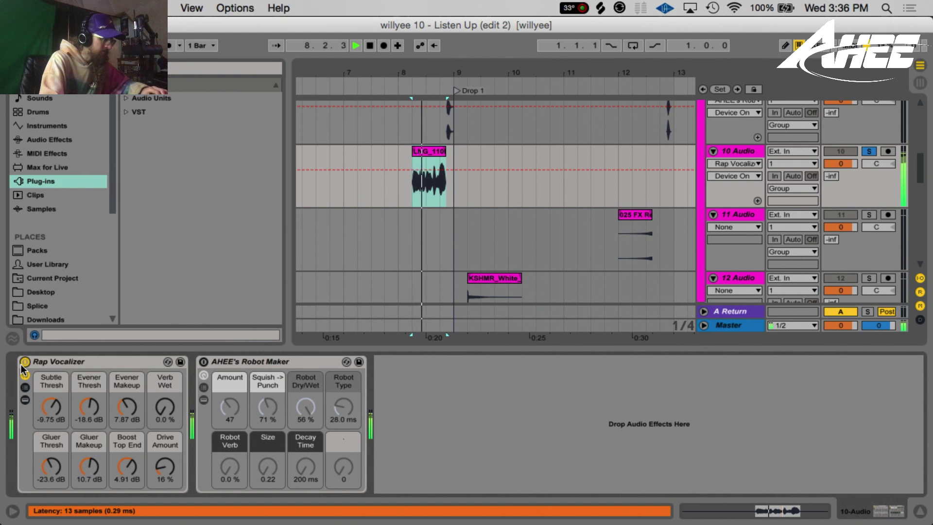
{"action": "key", "text": "space"}
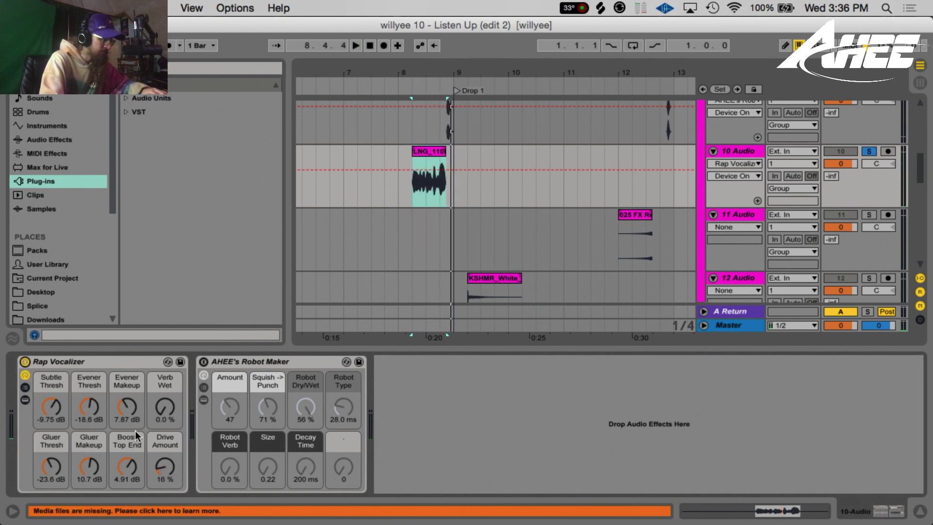
{"action": "left_click", "coordinate": [229, 363]}
{"action": "left_click", "coordinate": [203, 362]}
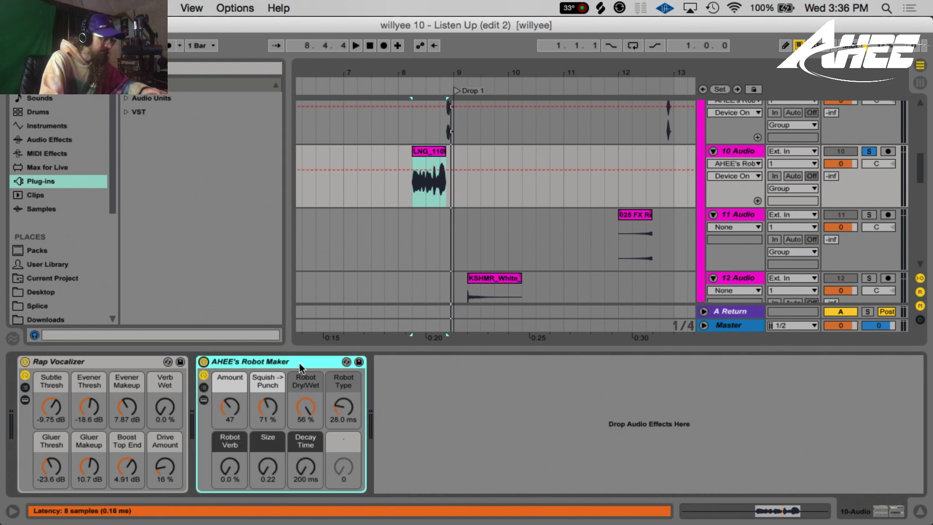
{"action": "key", "text": "space"}
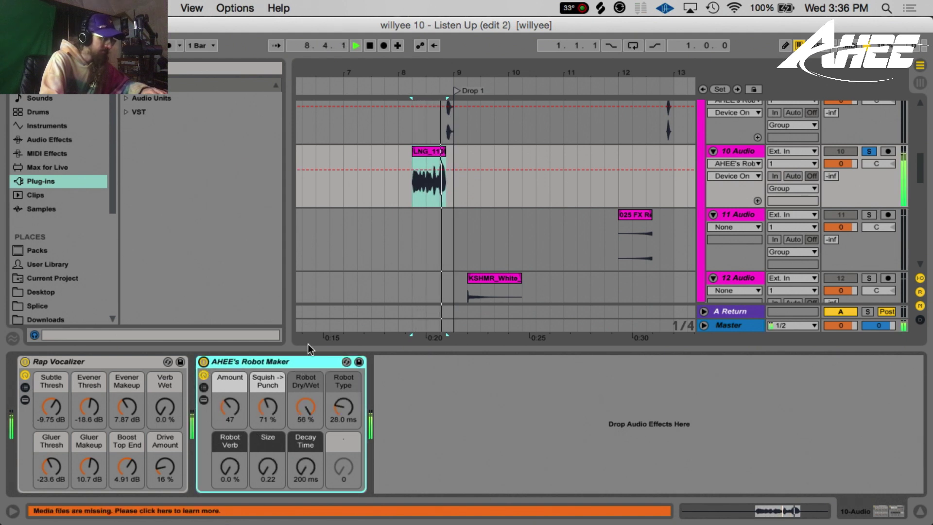
{"action": "key", "text": "space"}
- Solo the lower Vox 1 track and play its chopped vocals from bar 5 through the EQ Eight frequency sweep before Drop 1
{"action": "scroll", "coordinate": [569, 177], "scroll_direction": "up", "scroll_amount": 10}
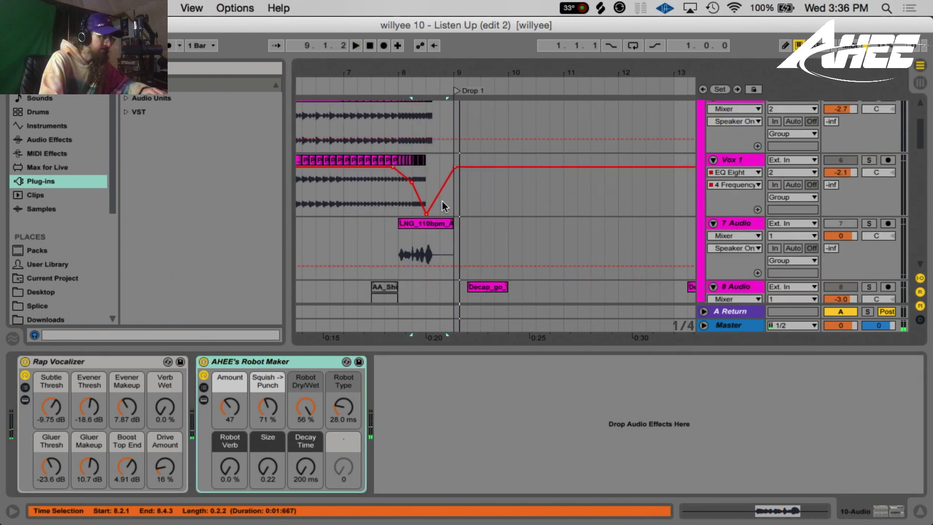
{"action": "key", "text": "minus"}
{"action": "left_click", "coordinate": [417, 282]}
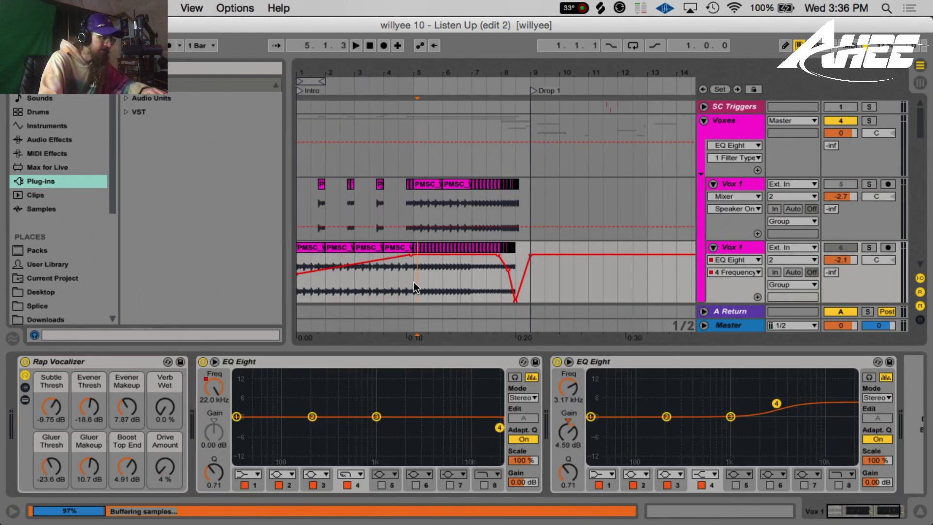
{"action": "left_click", "coordinate": [869, 248]}
{"action": "key", "text": "space"}
{"action": "scroll", "coordinate": [399, 250], "scroll_direction": "down", "scroll_amount": 3}
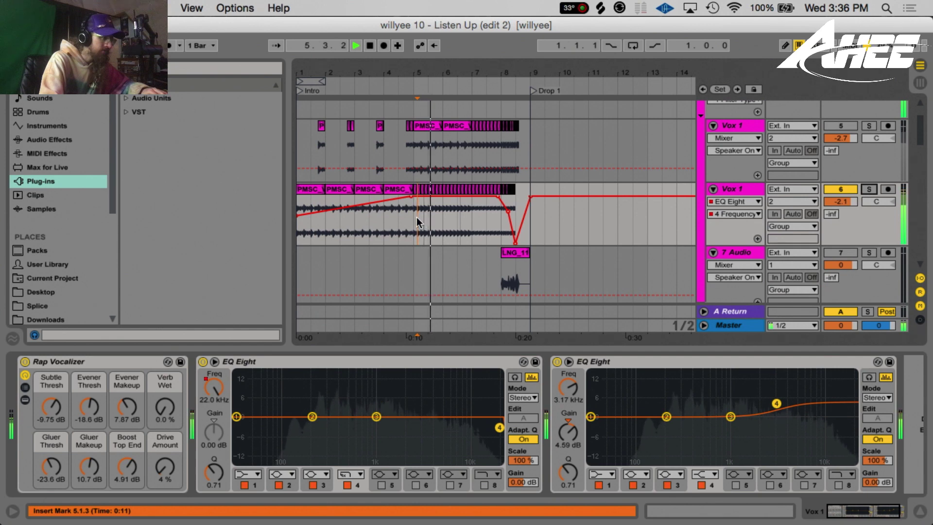
{"action": "left_click", "coordinate": [450, 219]}
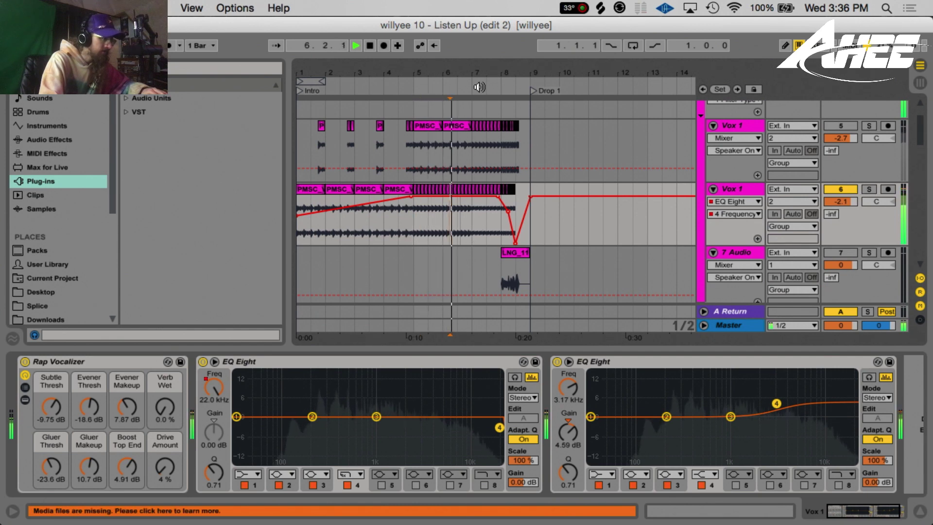
{"action": "left_click_drag", "start_coordinate": [478, 74], "coordinate": [478, 93]}
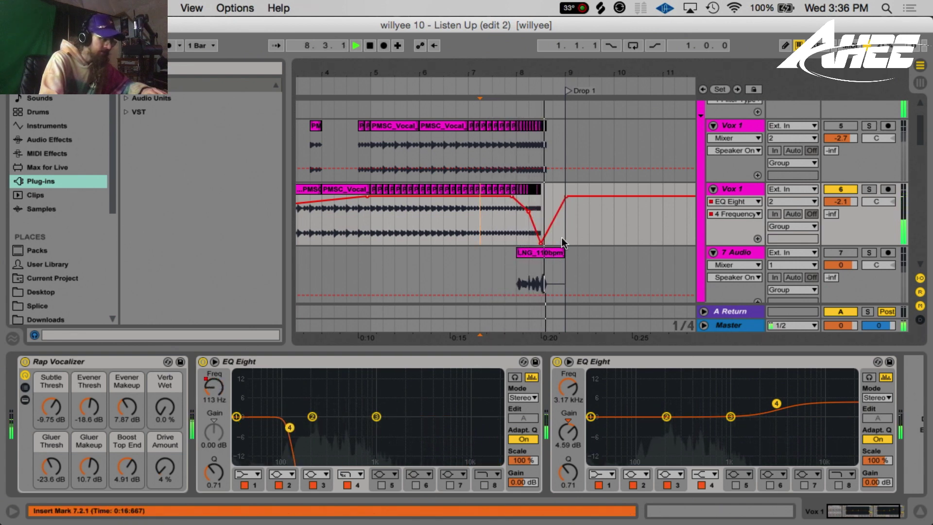
{"action": "key", "text": "space"}
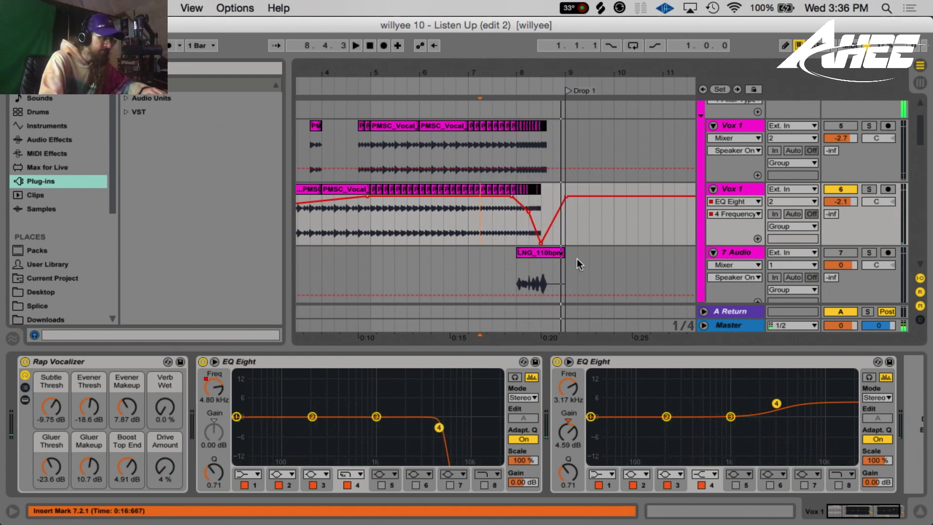
- Show the whole arrangement and collapse the Voxes group
{"action": "double_click", "coordinate": [583, 73]}
{"action": "scroll", "coordinate": [386, 158], "scroll_direction": "down", "scroll_amount": 10}
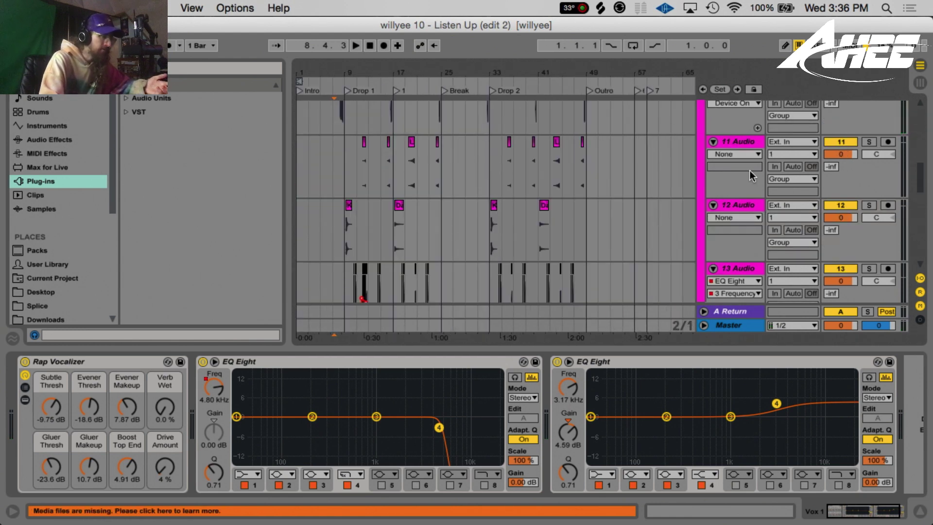
{"action": "scroll", "coordinate": [760, 161], "scroll_direction": "up", "scroll_amount": 10}
{"action": "left_click", "coordinate": [703, 121]}
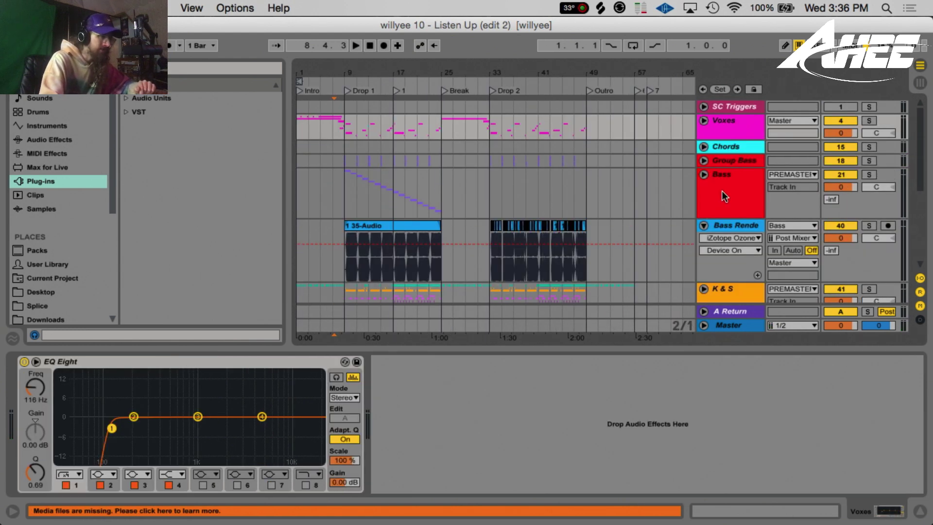
{"action": "scroll", "coordinate": [531, 177], "scroll_direction": "down", "scroll_amount": 2}
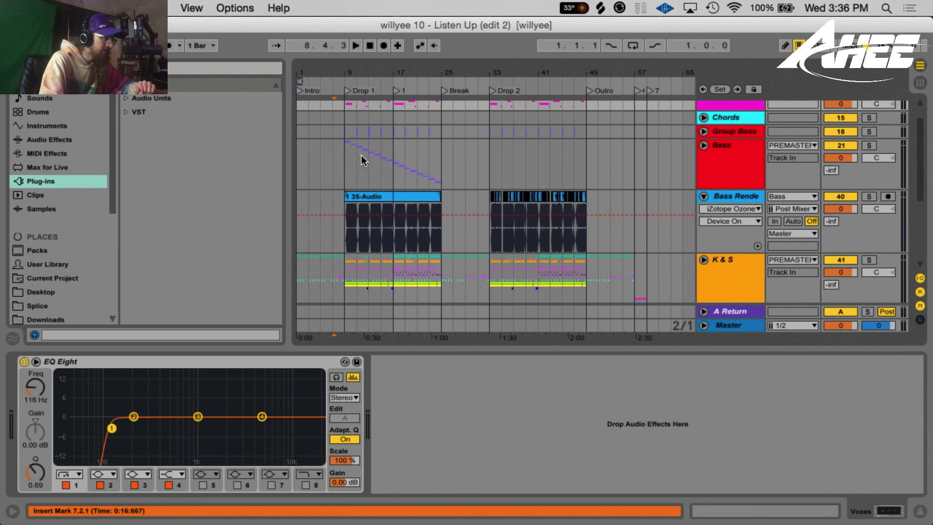
- Select the Bass group's Drop 1 section and deactivate the group
{"action": "left_click_drag", "start_coordinate": [339, 163], "coordinate": [441, 157]}
{"action": "left_click", "coordinate": [722, 159]}
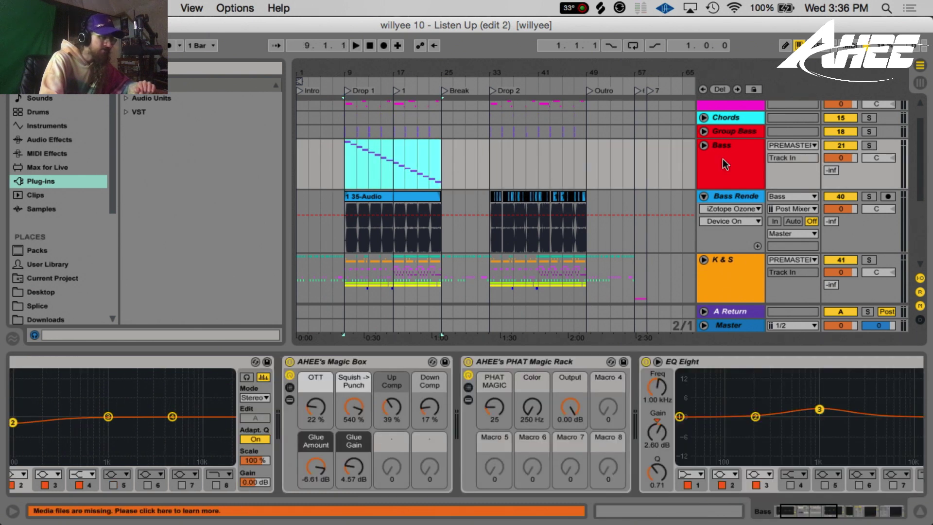
{"action": "left_click", "coordinate": [856, 145]}
- Play the mix with the chopped Bass Renders audio from bar 33, and select bars 11 to 13 of the Drop 1 render
{"action": "left_click", "coordinate": [491, 160]}
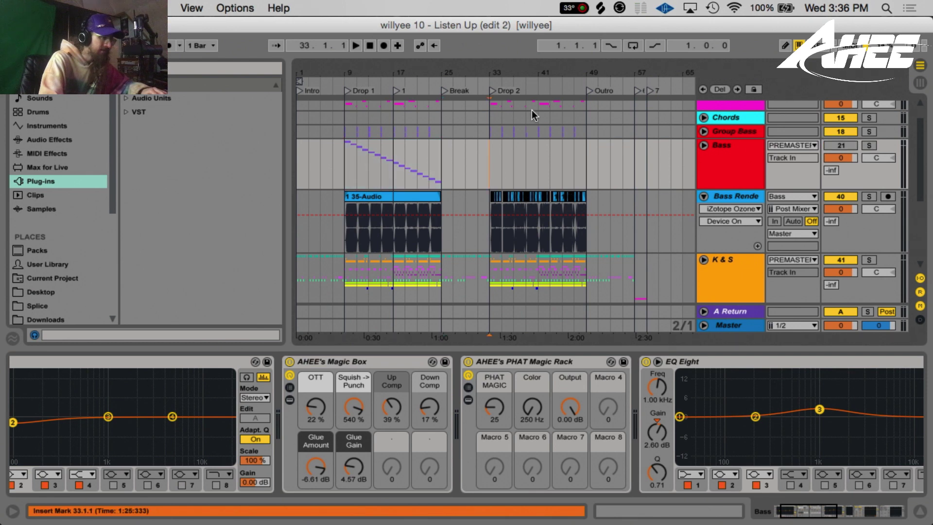
{"action": "left_click_drag", "start_coordinate": [500, 73], "coordinate": [501, 168]}
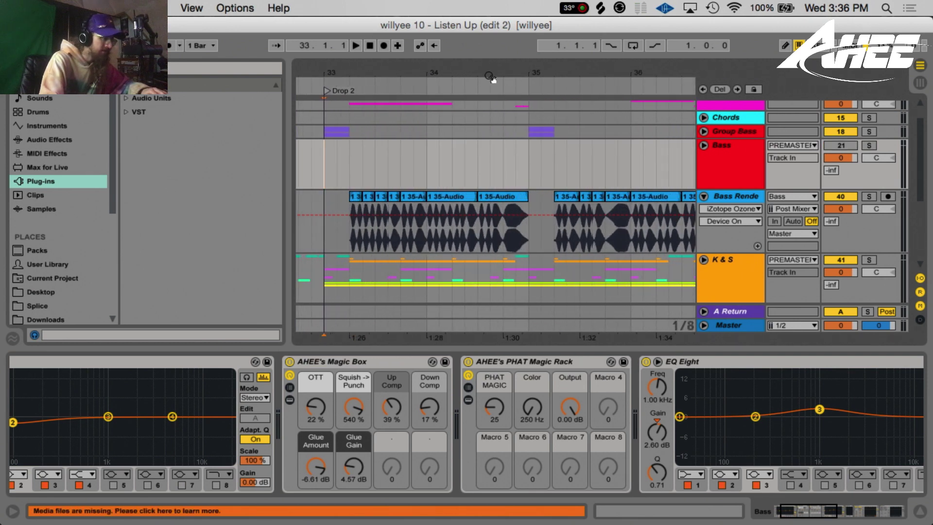
{"action": "left_click", "coordinate": [328, 214]}
{"action": "left_click", "coordinate": [326, 238]}
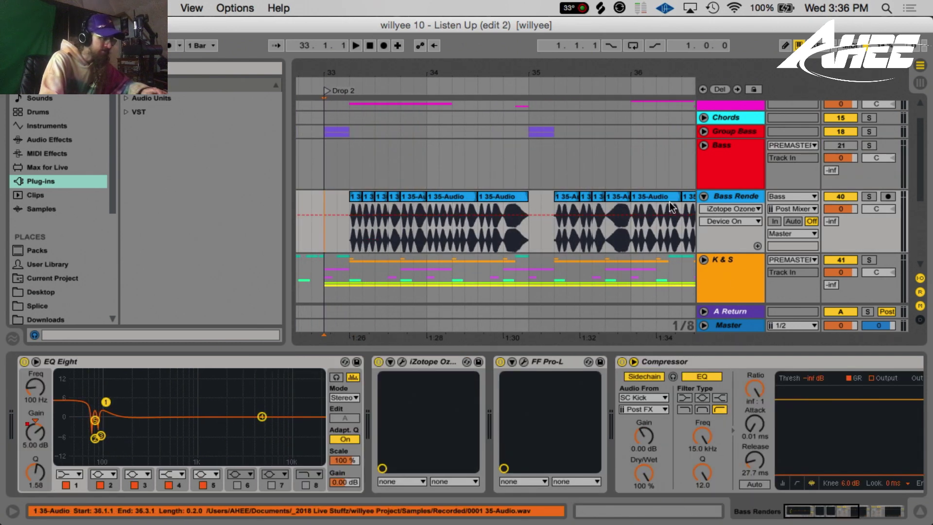
{"action": "key", "text": "space"}
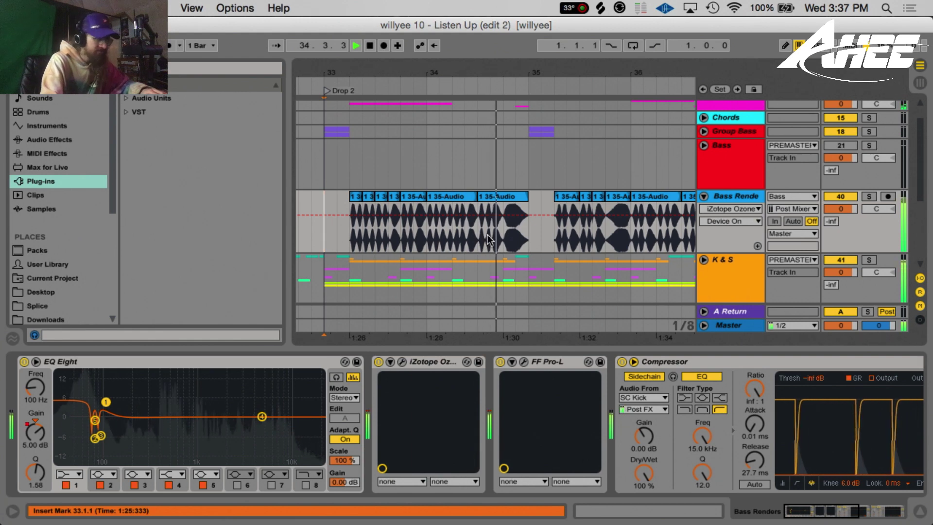
{"action": "key", "text": "space"}
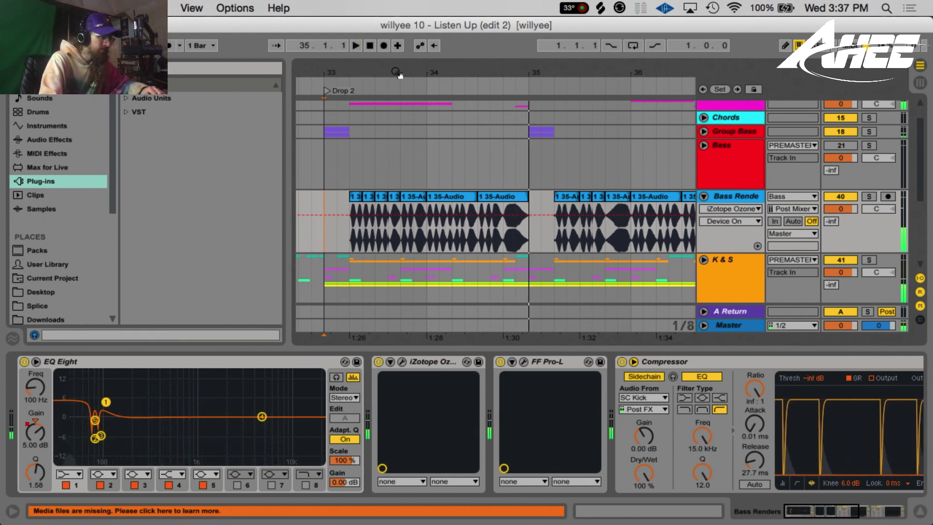
{"action": "left_click_drag", "start_coordinate": [397, 74], "coordinate": [581, 22]}
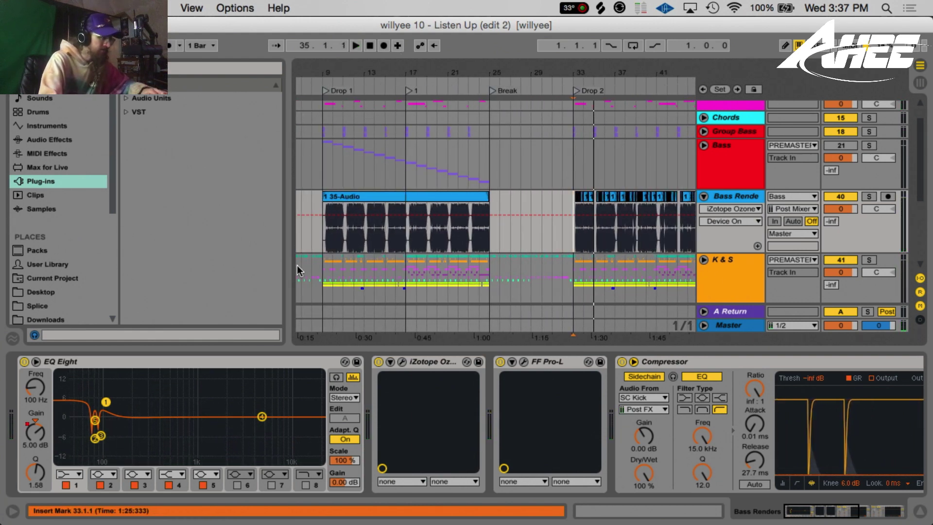
{"action": "mouse_move", "coordinate": [358, 241]}
{"action": "left_mouse_down"}
{"action": "mouse_move", "coordinate": [365, 239]}
{"action": "mouse_move", "coordinate": [345, 240]}
{"action": "mouse_move", "coordinate": [363, 237]}
{"action": "left_mouse_up"}
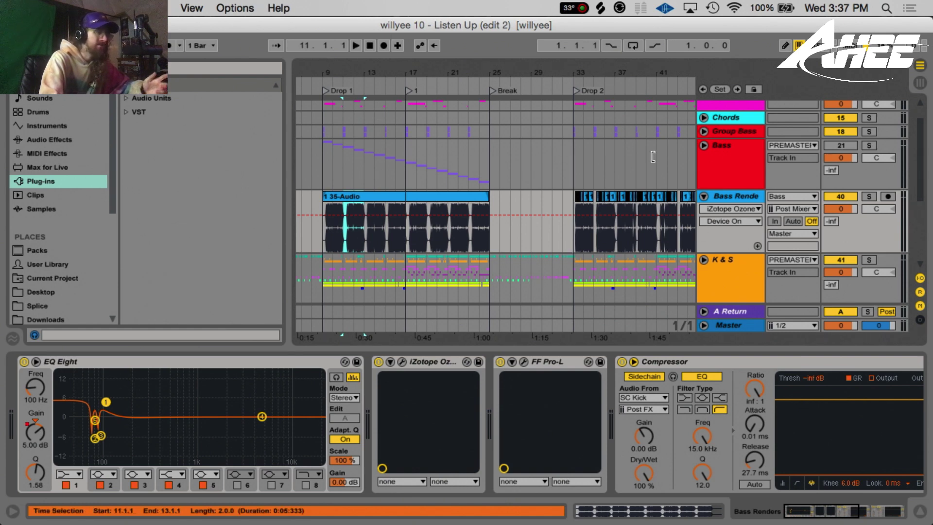
- Place the insert marker on the FX group at the start of the Break, solo the group and expand its tracks
{"action": "left_click_drag", "start_coordinate": [596, 73], "coordinate": [530, 58]}
{"action": "scroll", "coordinate": [542, 223], "scroll_direction": "down", "scroll_amount": 5}
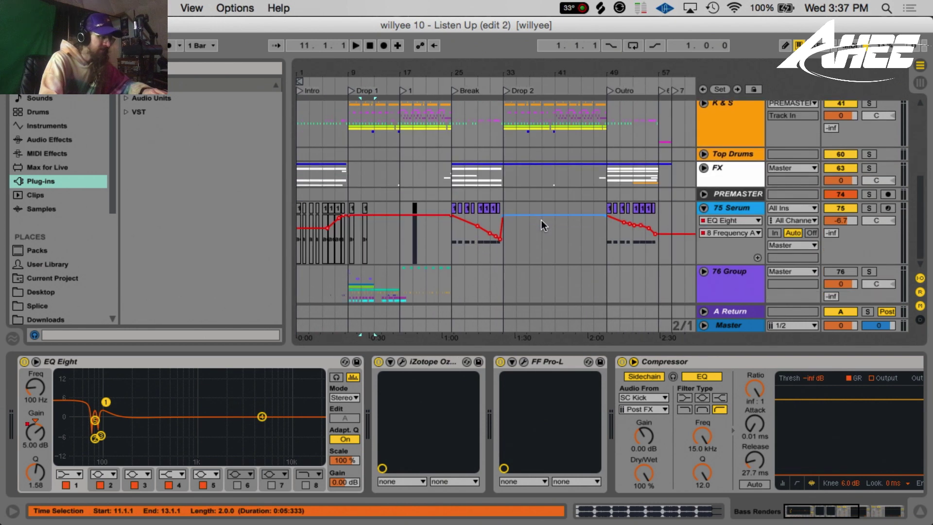
{"action": "left_click", "coordinate": [451, 175]}
{"action": "left_click", "coordinate": [867, 167]}
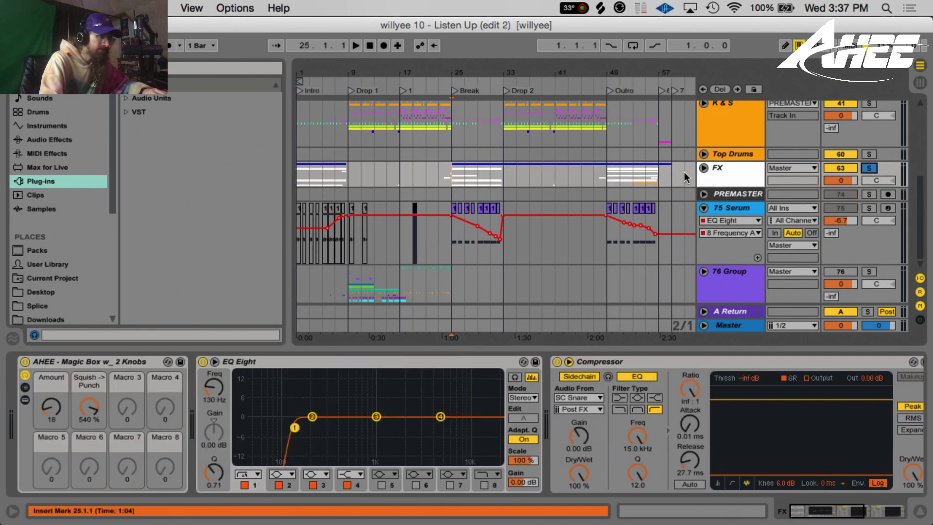
{"action": "left_click", "coordinate": [703, 168]}
{"action": "scroll", "coordinate": [689, 166], "scroll_direction": "down", "scroll_amount": 10}
{"action": "scroll", "coordinate": [682, 166], "scroll_direction": "up", "scroll_amount": 12}
{"action": "scroll", "coordinate": [682, 167], "scroll_direction": "down", "scroll_amount": 5}
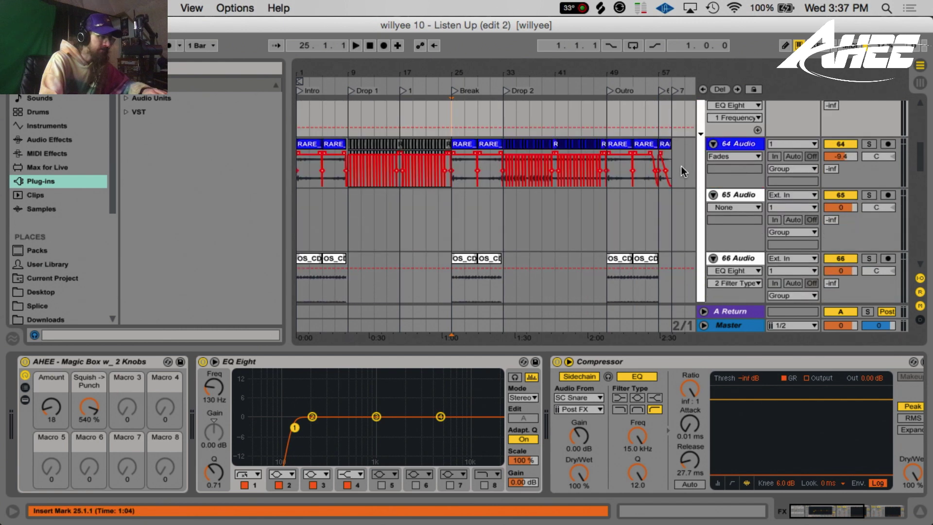
- Play the Break's texture clip on 64 Audio, auditioning the track in solo and releasing the solo
{"action": "left_click", "coordinate": [464, 144]}
{"action": "key", "text": "space"}
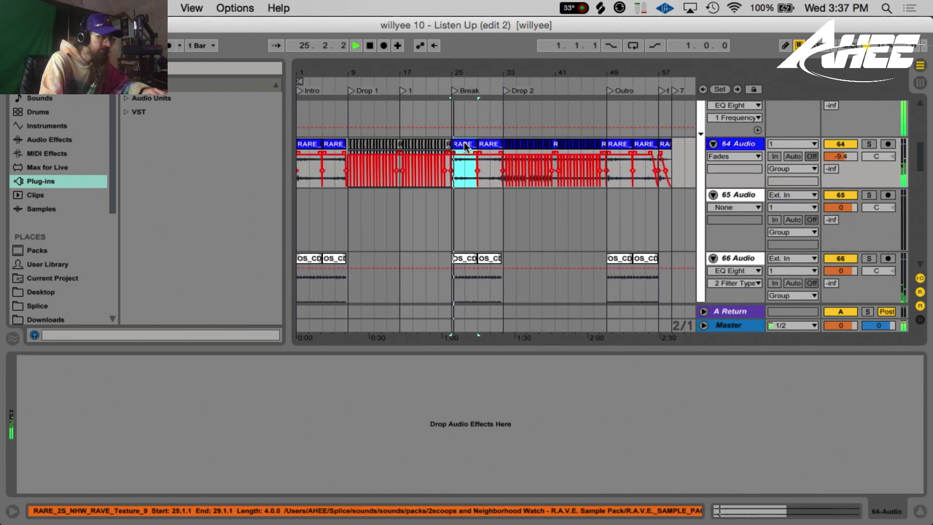
{"action": "left_click", "coordinate": [868, 143]}
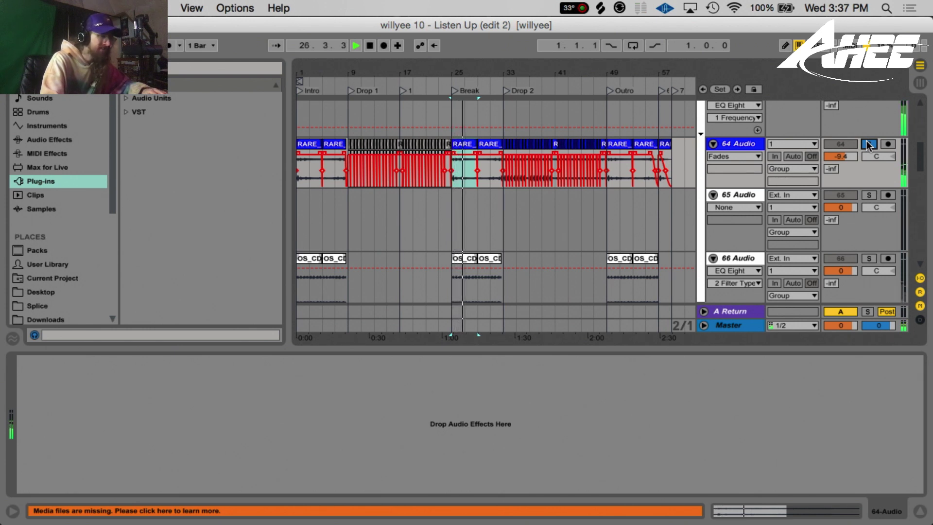
{"action": "left_click", "coordinate": [869, 144]}
- Select the first Break clip on 66 Audio, audition the track in solo and release the solo
{"action": "scroll", "coordinate": [486, 194], "scroll_direction": "down", "scroll_amount": 3}
{"action": "left_click", "coordinate": [469, 198]}
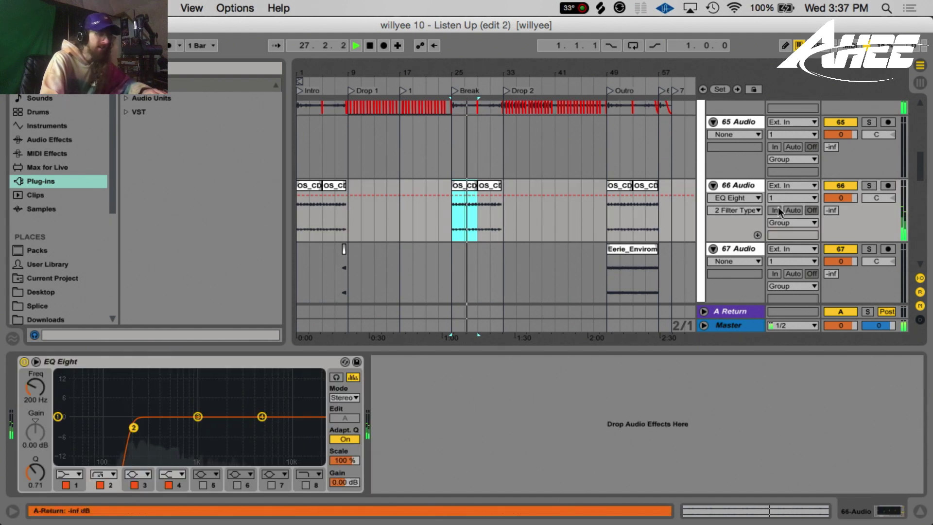
{"action": "left_click", "coordinate": [869, 186]}
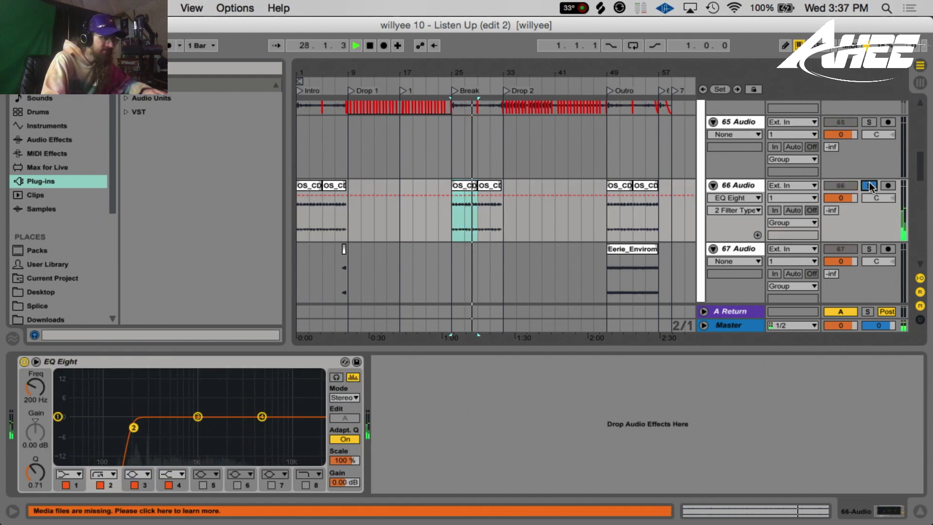
{"action": "left_click", "coordinate": [869, 186]}
- Solo 71 Serum and play its Break clip, placing the insert marker at bar 31
{"action": "scroll", "coordinate": [494, 187], "scroll_direction": "down", "scroll_amount": 5}
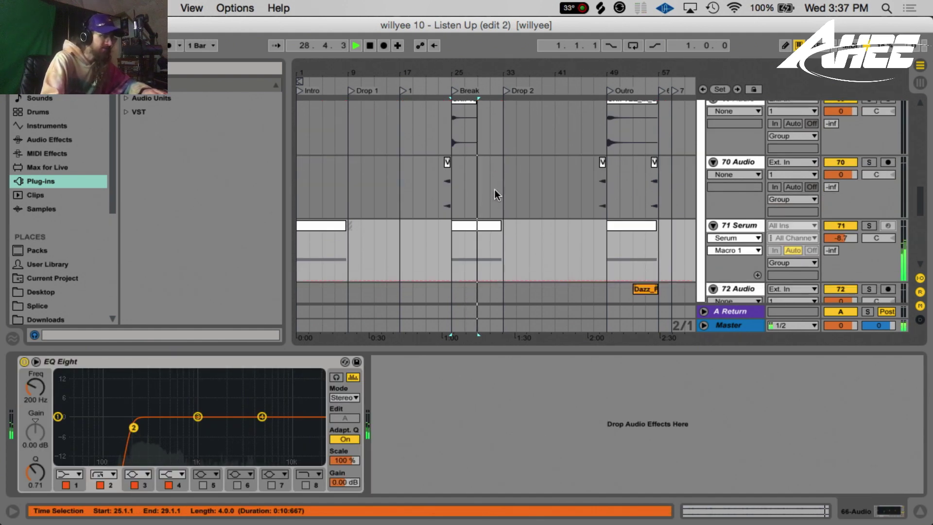
{"action": "scroll", "coordinate": [494, 190], "scroll_direction": "down", "scroll_amount": 1}
{"action": "left_click", "coordinate": [480, 197]}
{"action": "left_click", "coordinate": [869, 196]}
{"action": "key", "text": "space"}
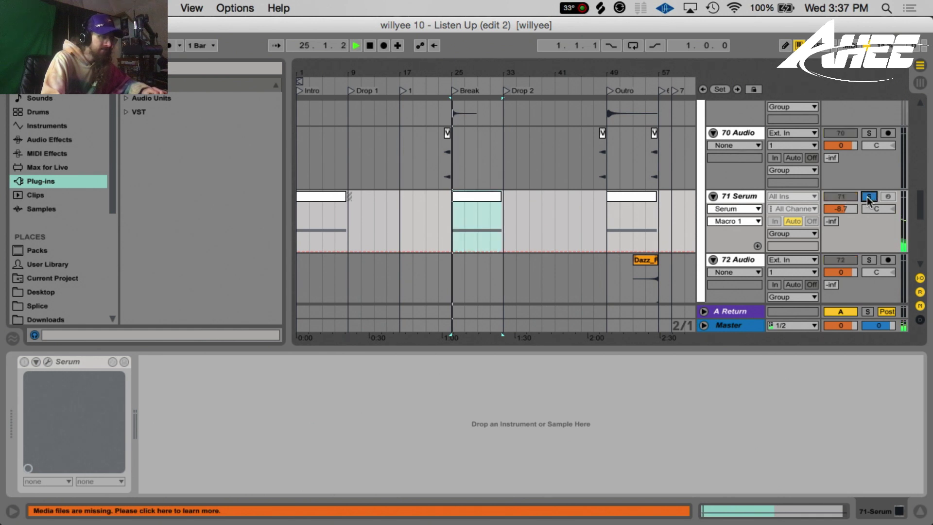
{"action": "left_click", "coordinate": [480, 237]}
{"action": "left_click", "coordinate": [491, 232]}
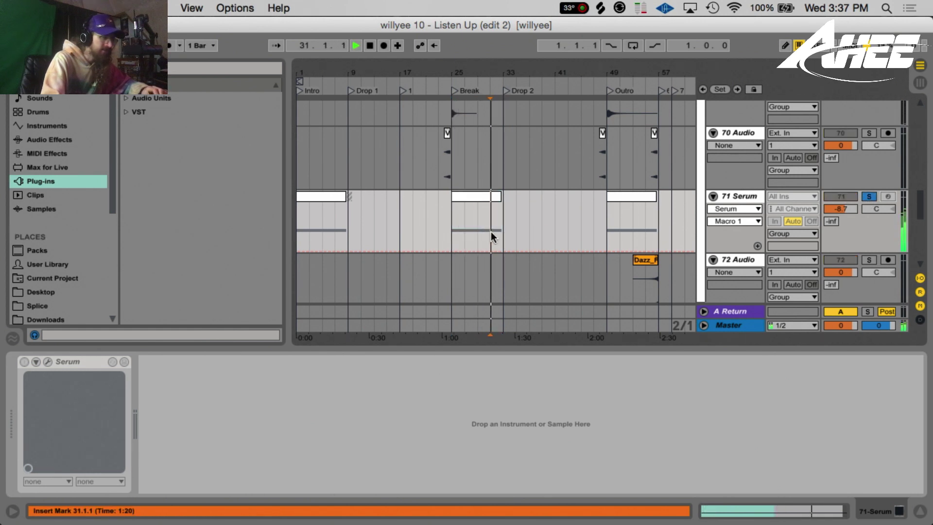
- Play the soloed 75 Serum part from the start of the Outro at bar 49
{"action": "scroll", "coordinate": [483, 183], "scroll_direction": "down", "scroll_amount": 2}
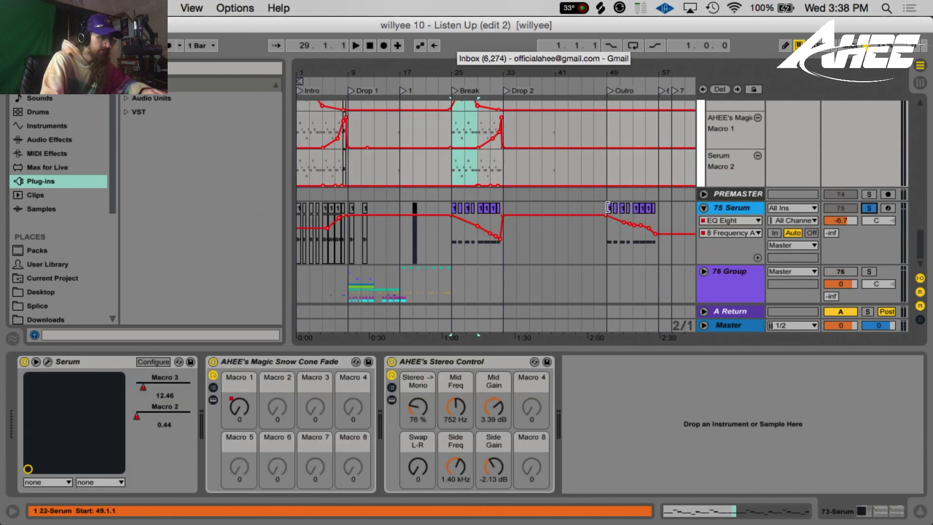
{"action": "left_click", "coordinate": [608, 207]}
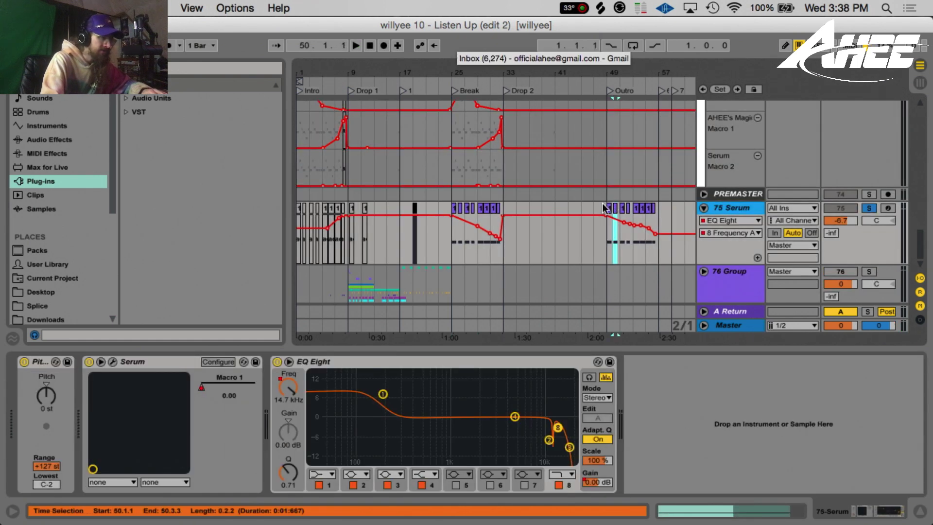
{"action": "key", "text": "space"}
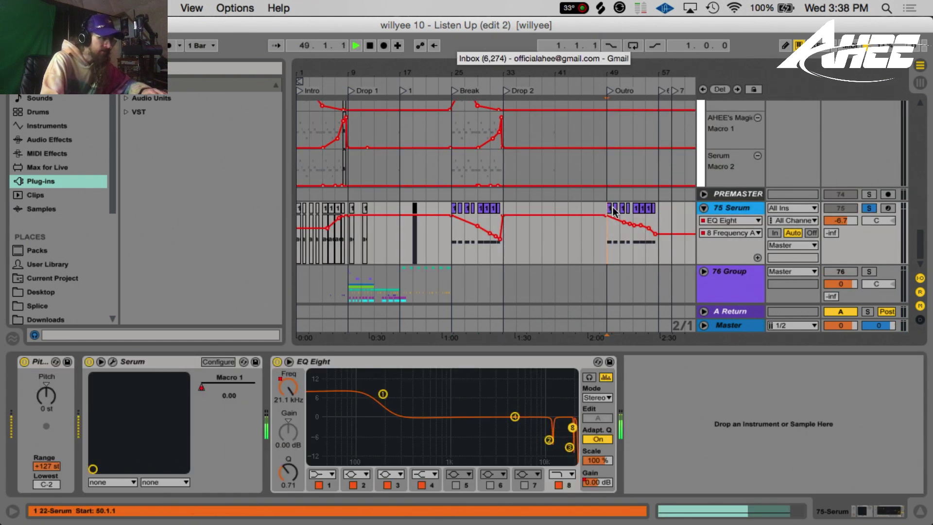
- Inspect the effects and oscillators of 75 Serum's Noise Hitter 1 patch, close Serum and stop playback
{"action": "left_click", "coordinate": [112, 362]}
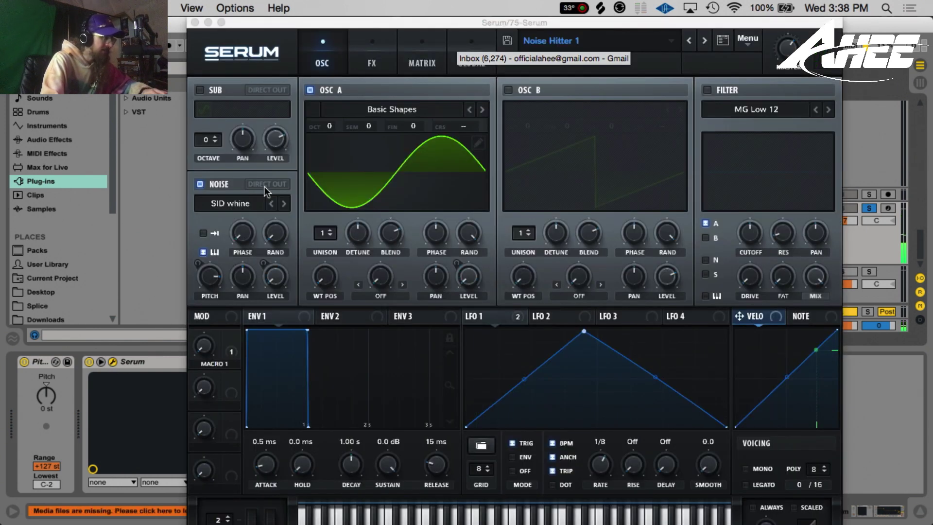
{"action": "left_click", "coordinate": [370, 54]}
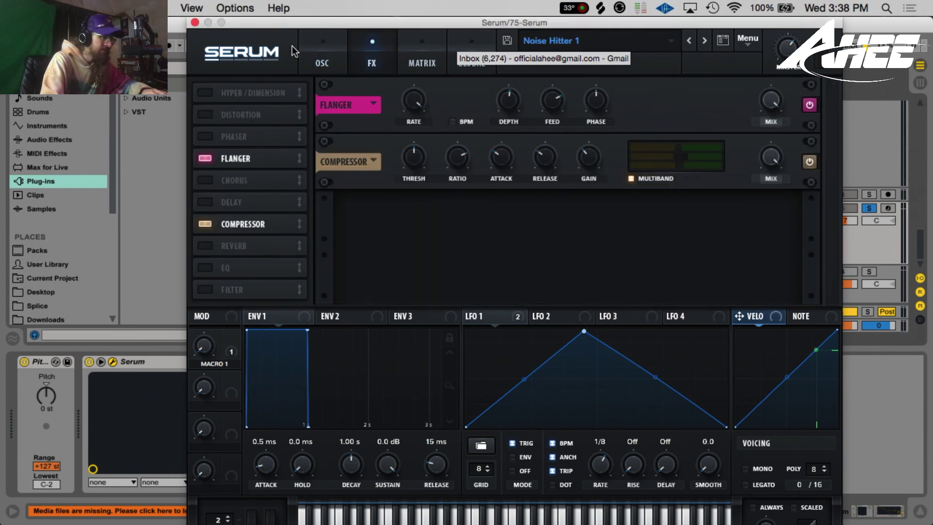
{"action": "left_click", "coordinate": [340, 42]}
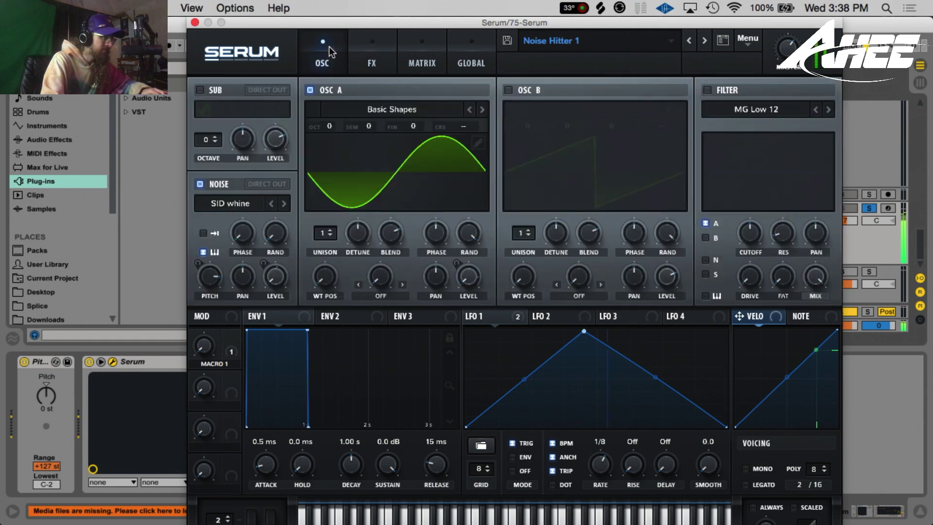
{"action": "left_click", "coordinate": [195, 23]}
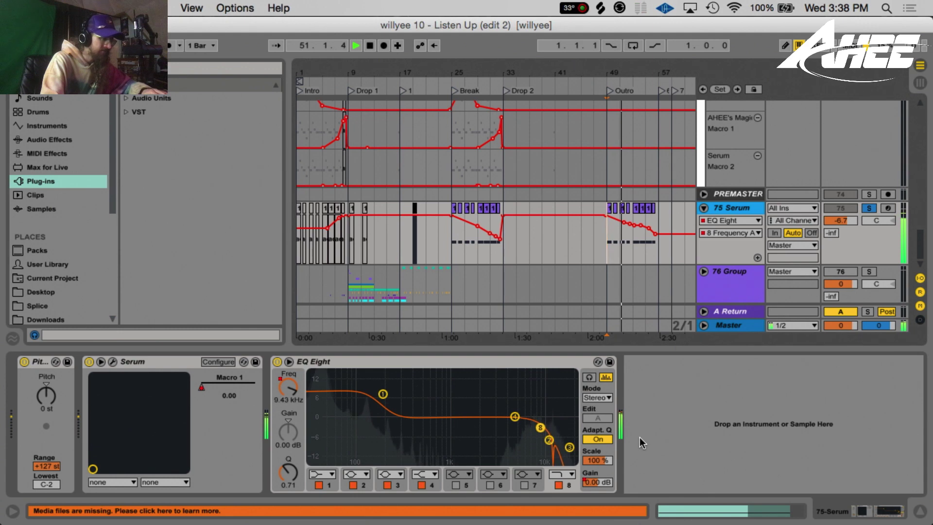
{"action": "key", "text": "space"}
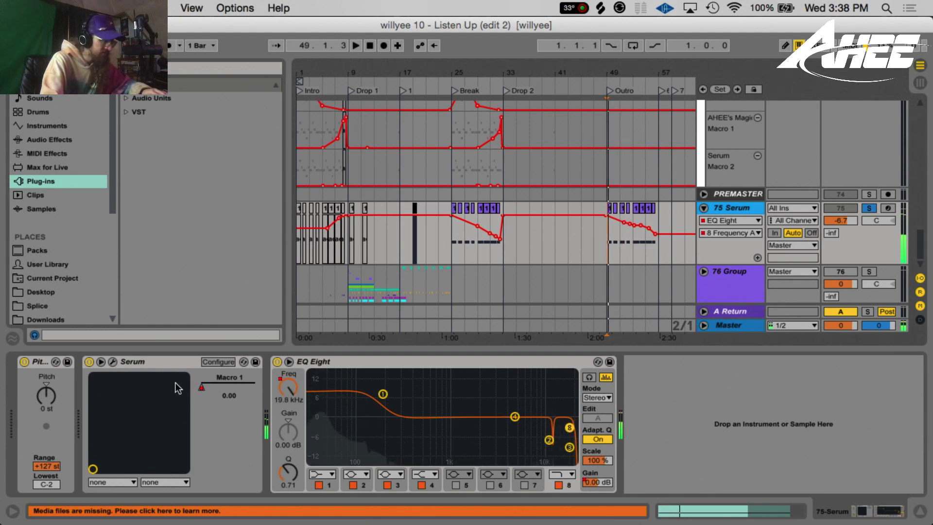
- Open SPAN on the Master track and play the soloed Outro part to examine its frequency spectrum
{"action": "left_click", "coordinate": [730, 326]}
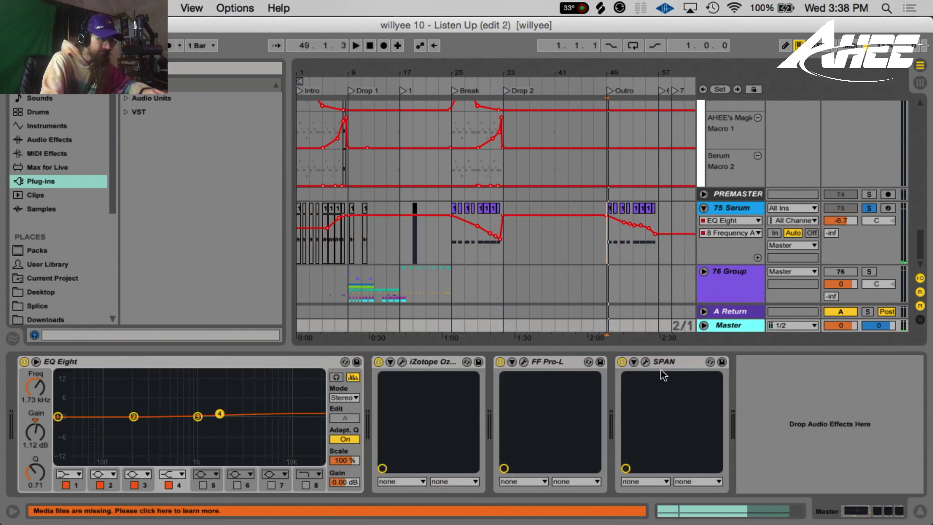
{"action": "left_click", "coordinate": [644, 361]}
{"action": "key", "text": "space"}
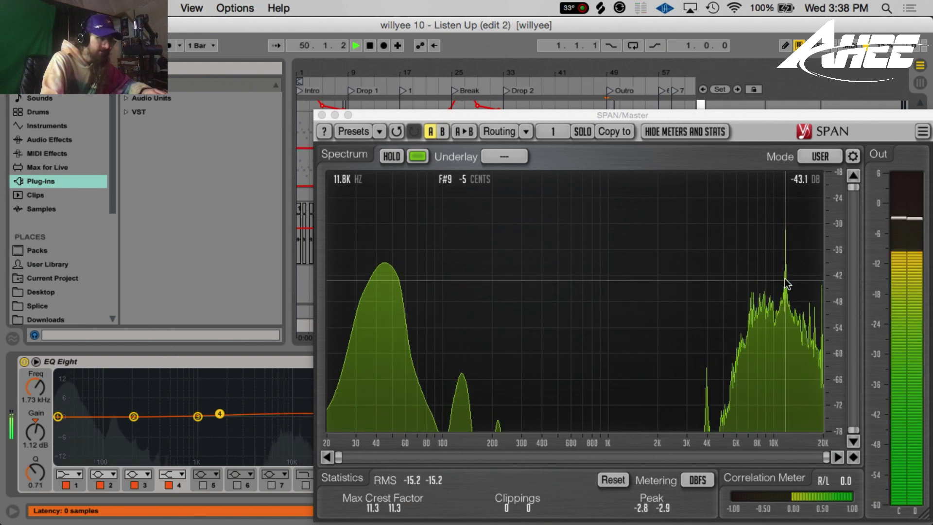
{"action": "key", "text": "space"}
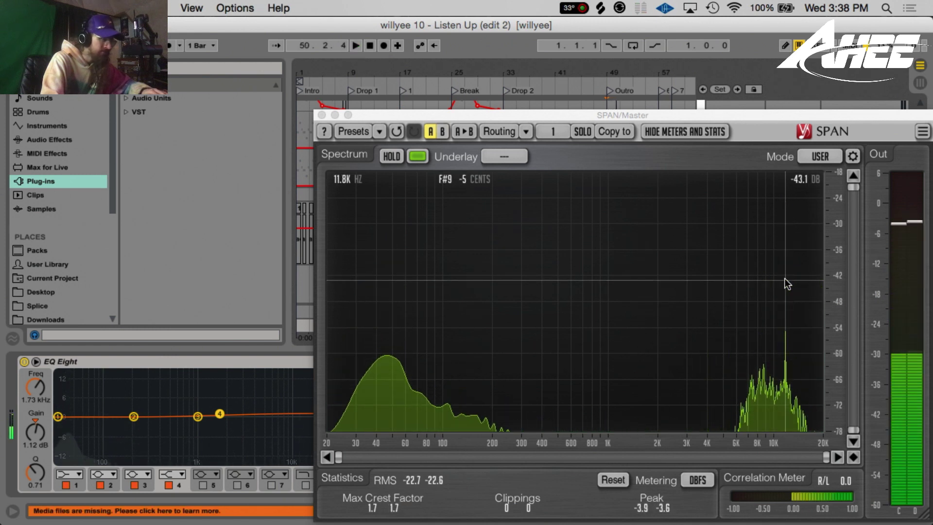
- Move SPAN out of the way and show band 2 of the EQ Eight on 75 Serum
{"action": "left_click_drag", "start_coordinate": [712, 115], "coordinate": [727, 334]}
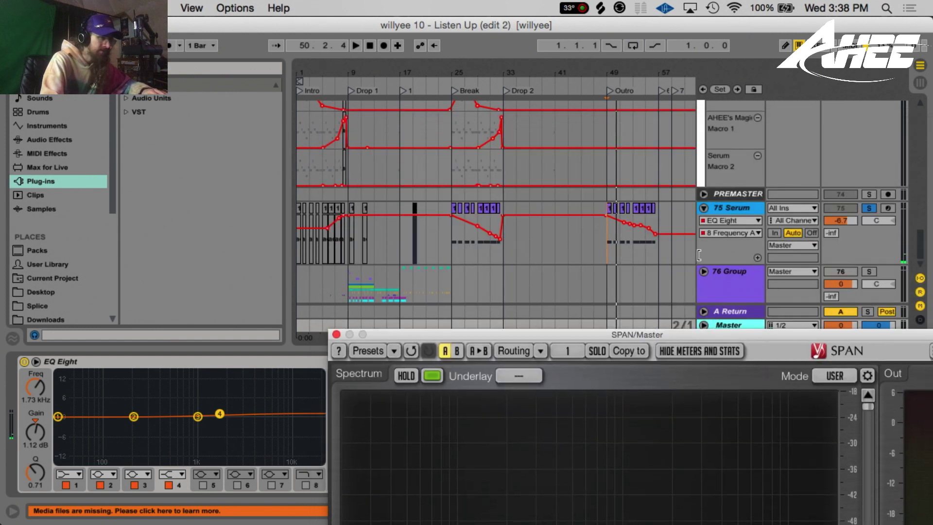
{"action": "left_click", "coordinate": [726, 206]}
{"action": "right_click", "coordinate": [726, 206]}
{"action": "left_click", "coordinate": [488, 452]}
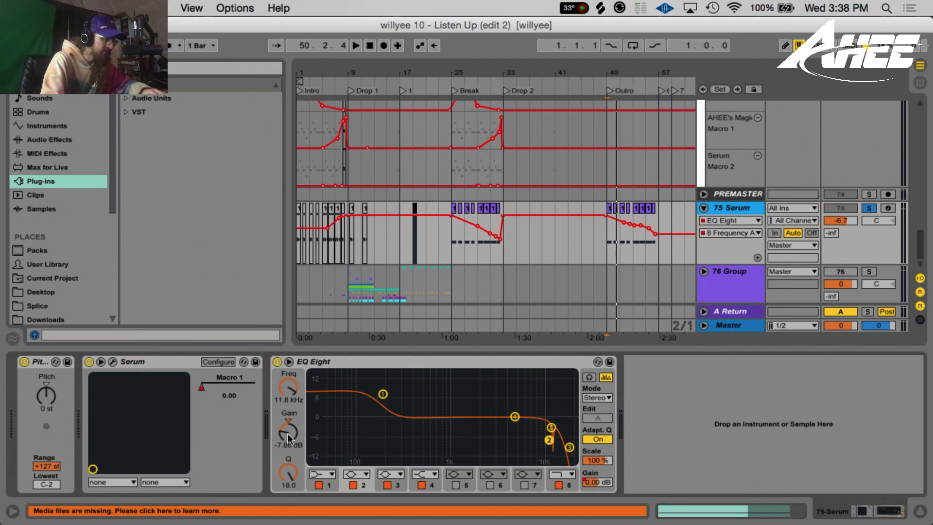
- Release the solo on 75 Serum and open the recent Live Set Break Dime 16 - Tarantula Beat
{"action": "left_click", "coordinate": [895, 199]}
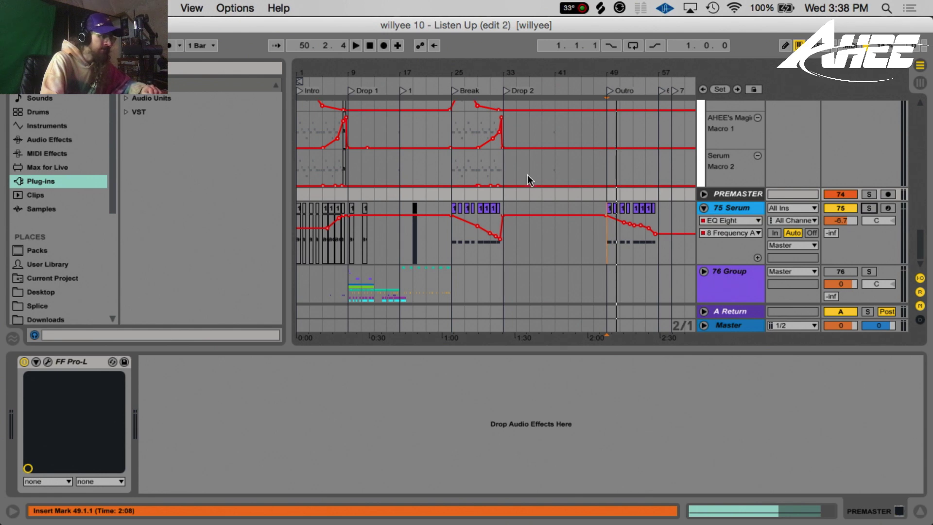
{"action": "scroll", "coordinate": [526, 174], "scroll_direction": "up", "scroll_amount": 10}
{"action": "left_click", "coordinate": [81, 8]}
{"action": "left_click", "coordinate": [112, 40]}
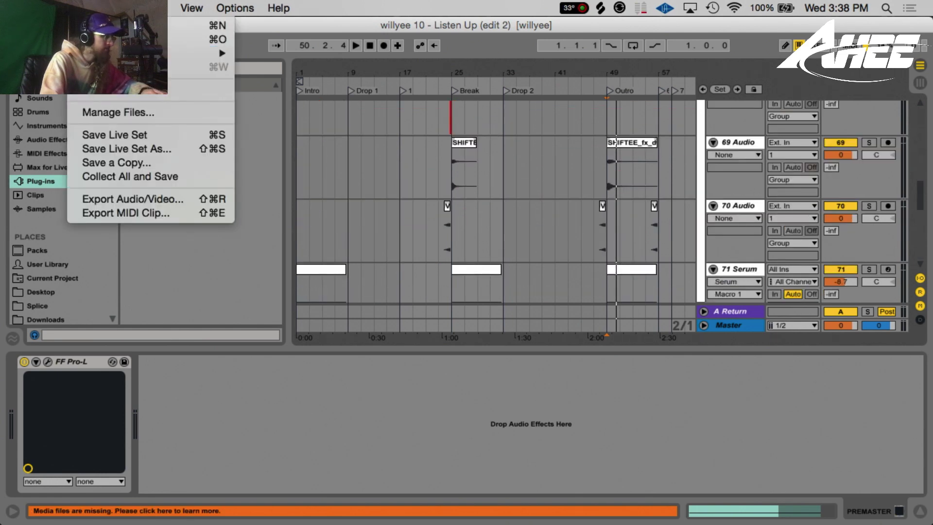
{"action": "scroll", "coordinate": [457, 203], "scroll_direction": "up", "scroll_amount": 5}
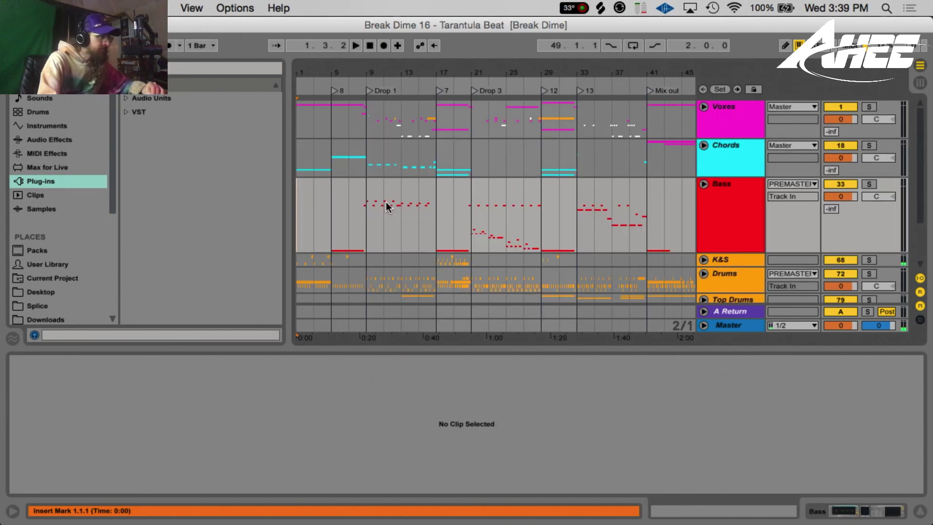
- Unfold the 98 Audio reference track below the FX group to show its waveform
{"action": "scroll", "coordinate": [389, 207], "scroll_direction": "down", "scroll_amount": 3}
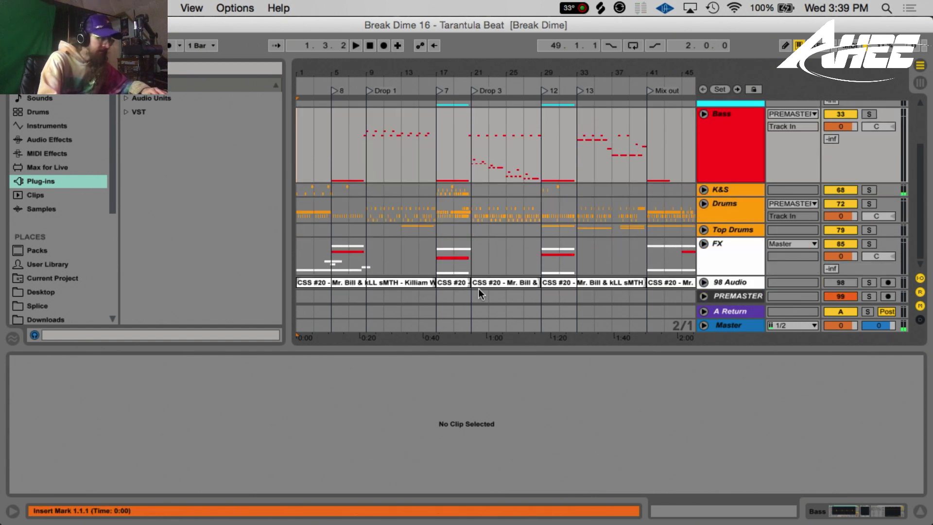
{"action": "left_click", "coordinate": [703, 282]}
{"action": "scroll", "coordinate": [430, 208], "scroll_direction": "down", "scroll_amount": 2}
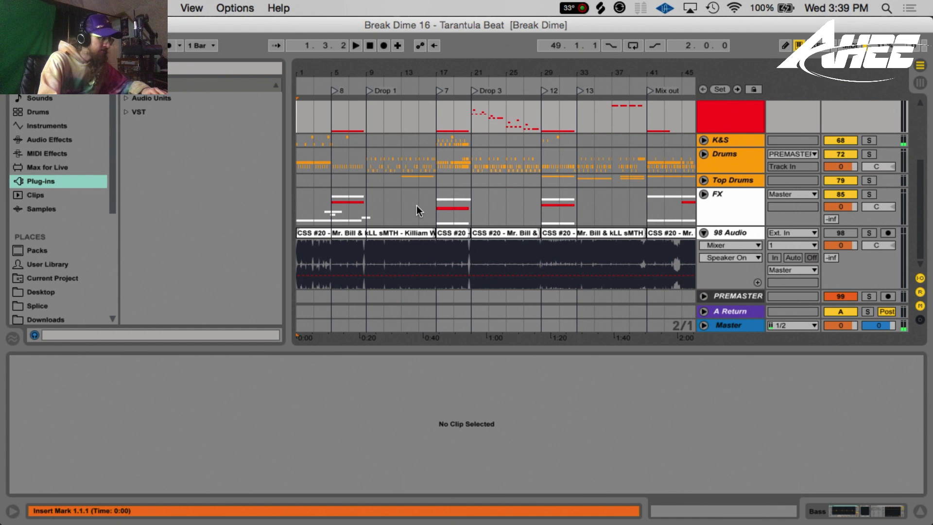
- Try to extend the first CSS #20 reference clip on 98 Audio to bar 39
{"action": "left_click", "coordinate": [343, 232]}
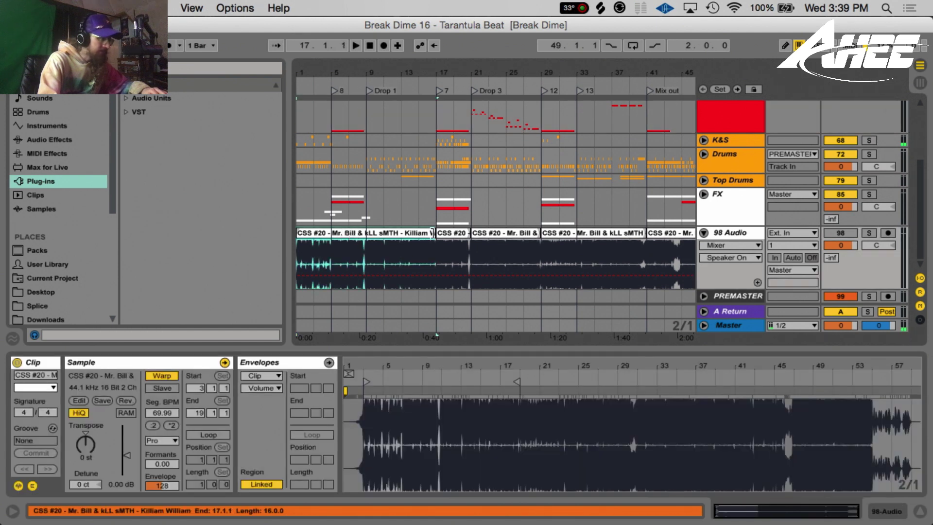
{"action": "left_click_drag", "start_coordinate": [435, 232], "coordinate": [629, 234]}
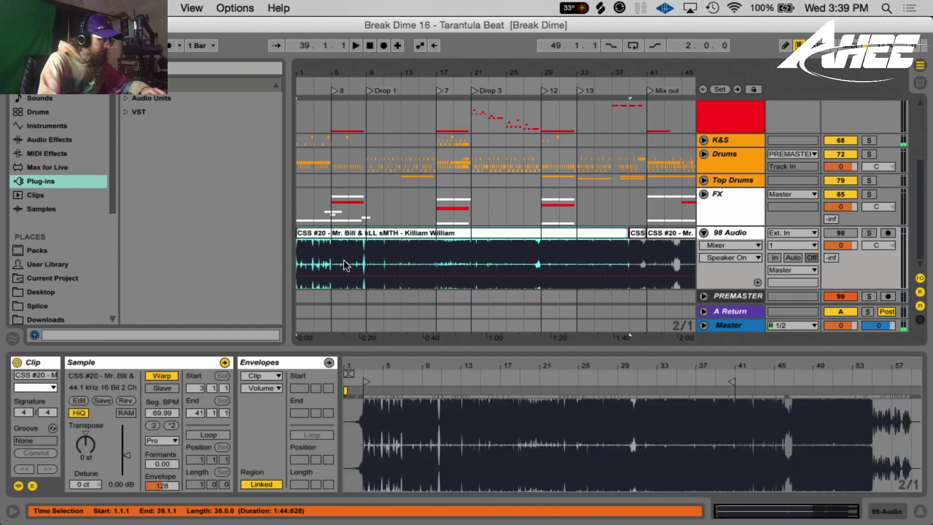
{"action": "key", "text": "super+z"}
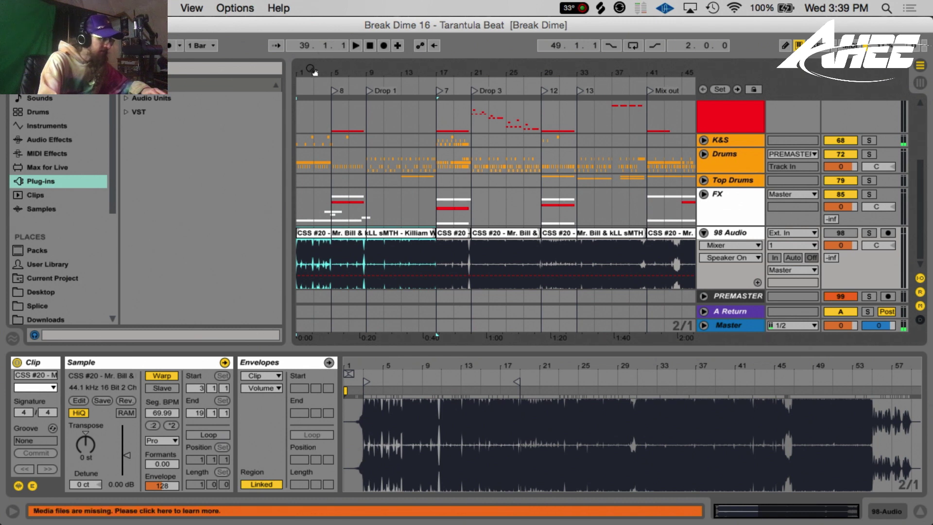
- Select bars 5 to 17 of the reference clip on 98 Audio and undo the stray automation edit
{"action": "left_click_drag", "start_coordinate": [313, 72], "coordinate": [315, 84]}
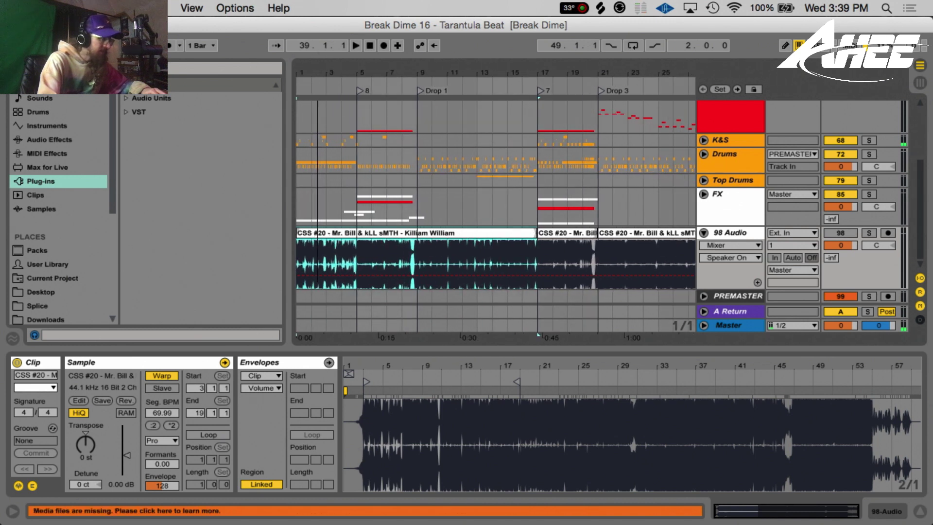
{"action": "left_click", "coordinate": [415, 265], "text": "shift"}
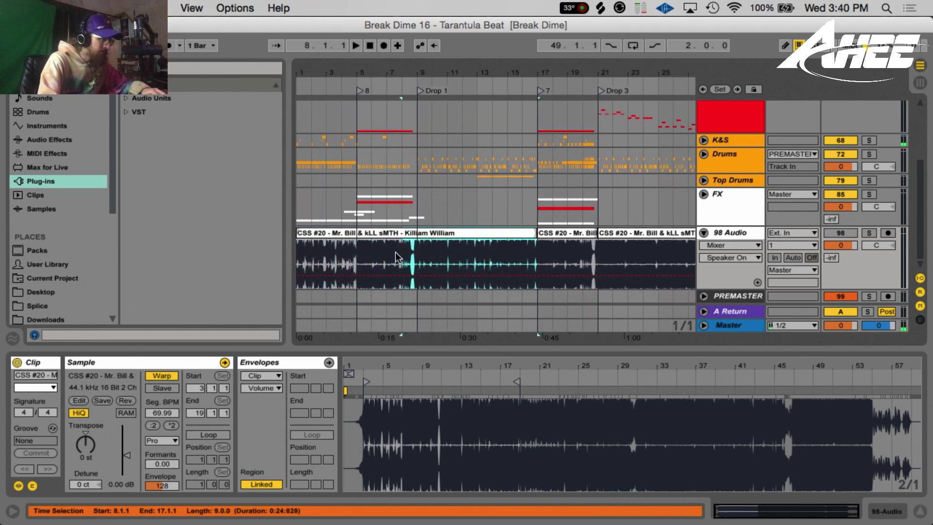
{"action": "left_click", "coordinate": [357, 255], "text": "shift"}
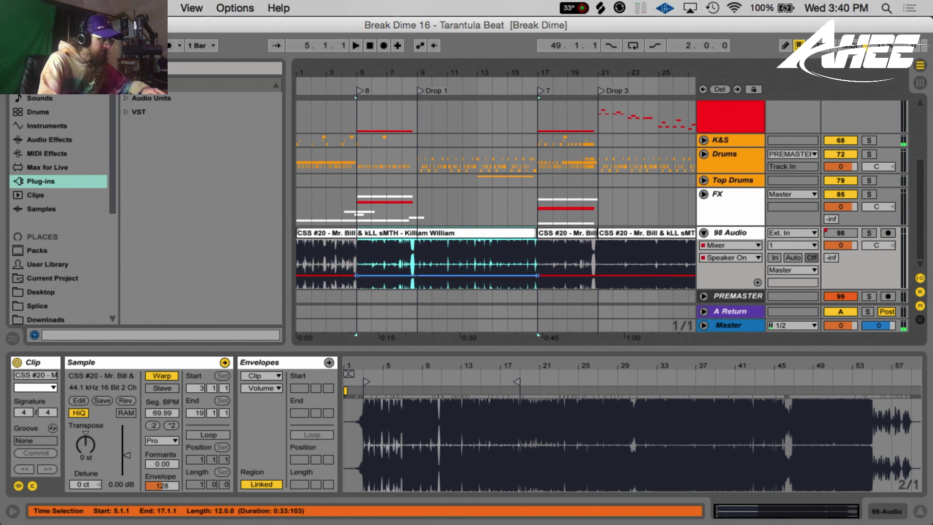
{"action": "key", "text": "super+z"}
- Place the insert marker on 98 Audio at bar 17, followed by bar 11 within Drop 1
{"action": "left_click", "coordinate": [521, 252]}
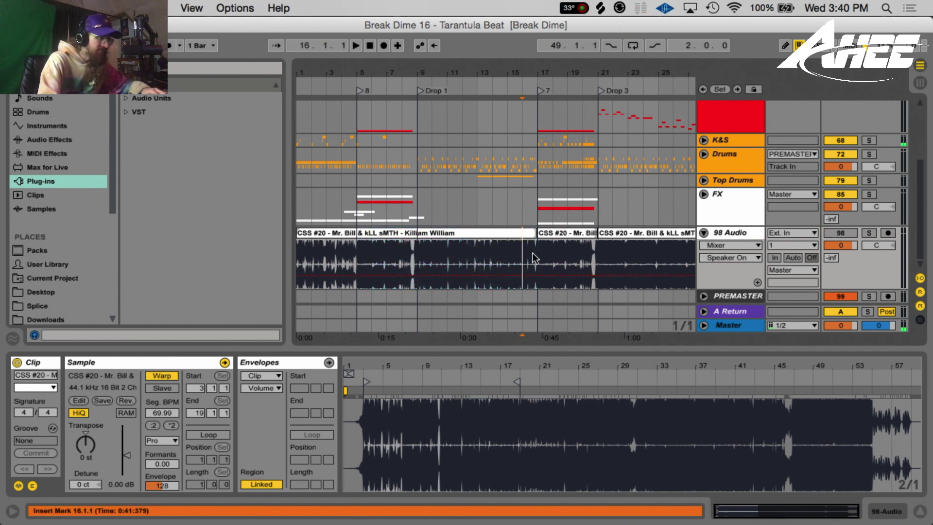
{"action": "left_click", "coordinate": [532, 252]}
{"action": "left_click_drag", "start_coordinate": [519, 69], "coordinate": [437, 45]}
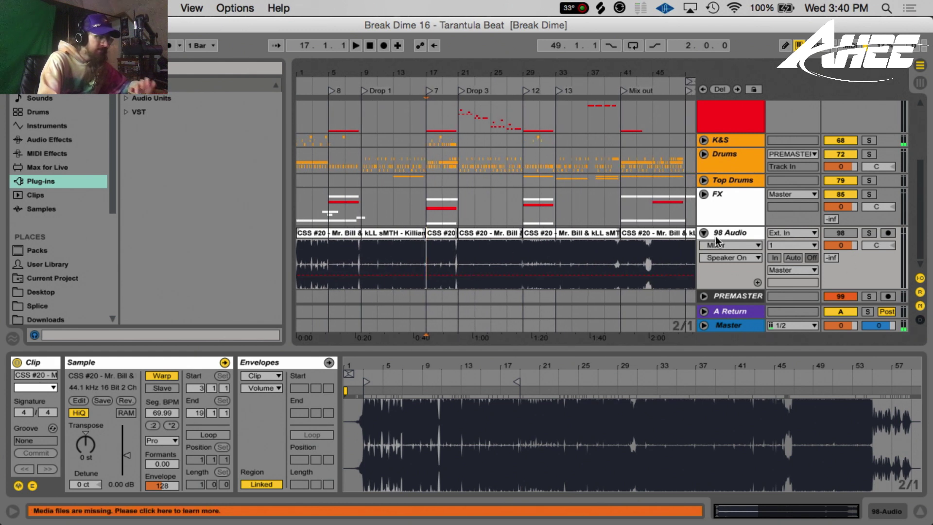
{"action": "left_click_drag", "start_coordinate": [454, 68], "coordinate": [458, 127]}
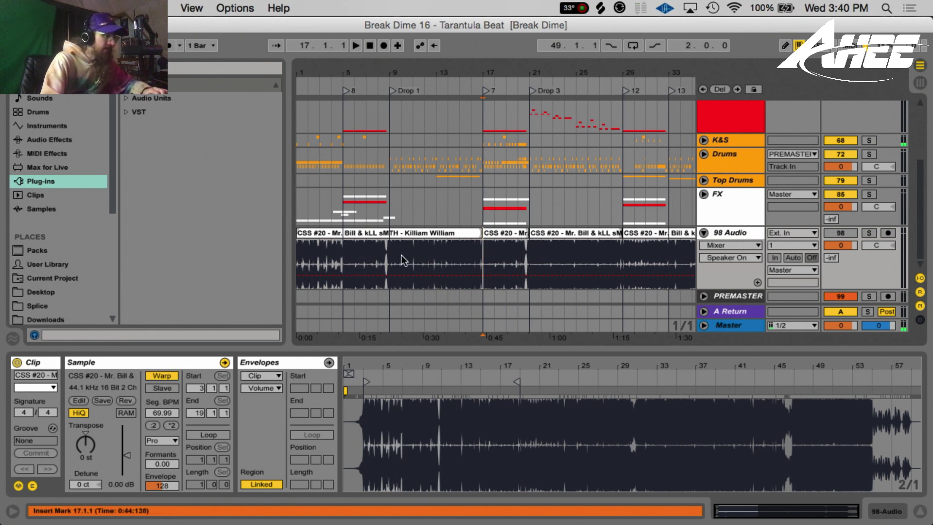
{"action": "left_click", "coordinate": [408, 237]}
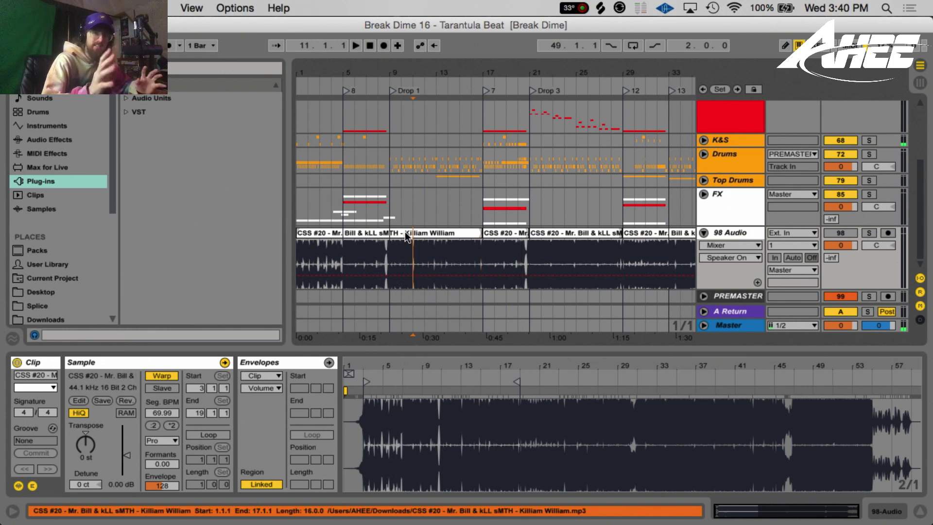
- Solo the 98 Audio reference track and play it from bar 9 at the start of Drop 1
{"action": "left_click", "coordinate": [361, 237]}
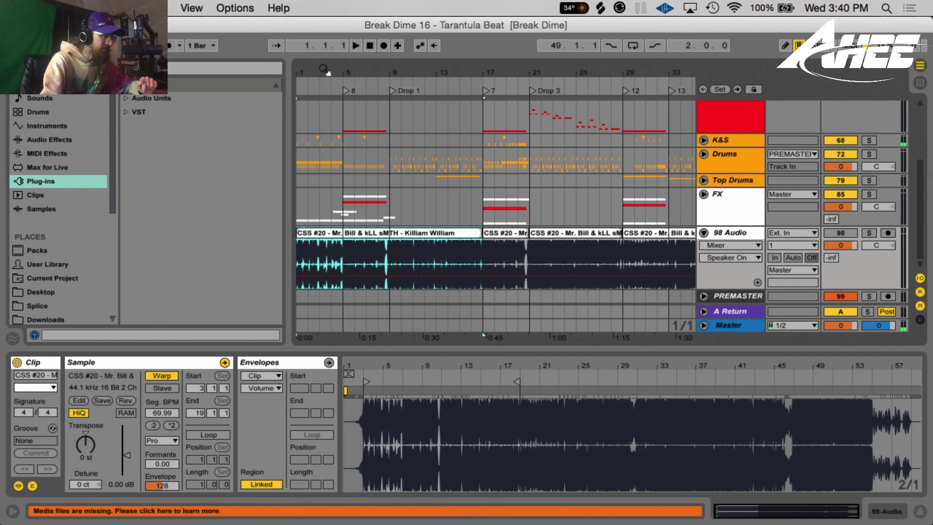
{"action": "left_click_drag", "start_coordinate": [324, 69], "coordinate": [477, 56]}
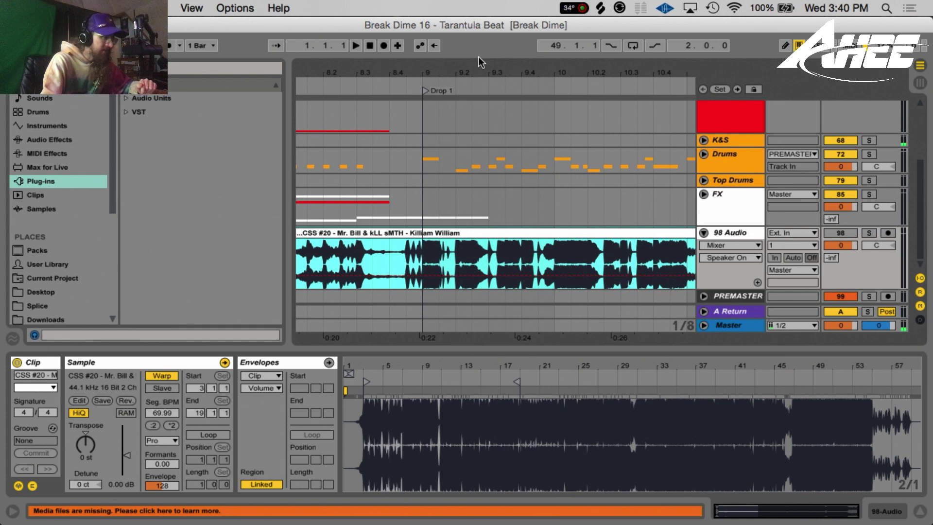
{"action": "left_click", "coordinate": [869, 233]}
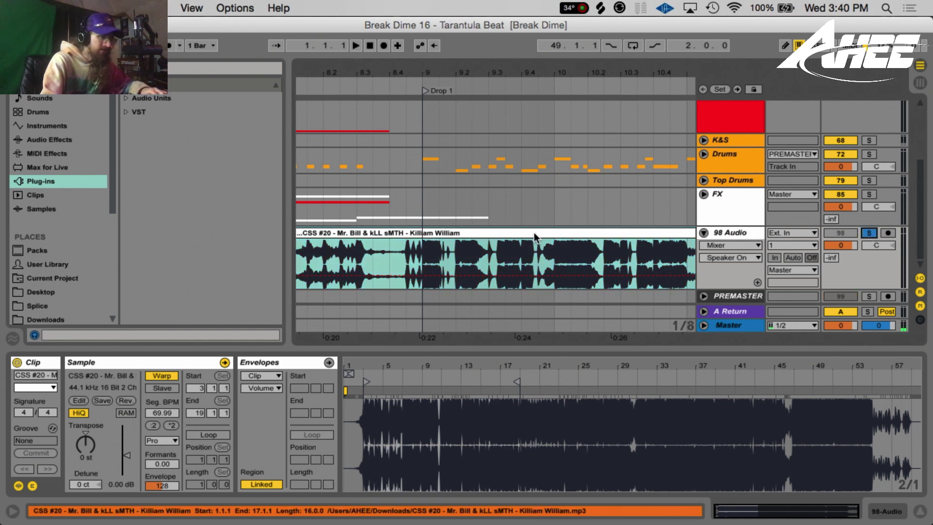
{"action": "left_click", "coordinate": [433, 256]}
{"action": "key", "text": "space"}
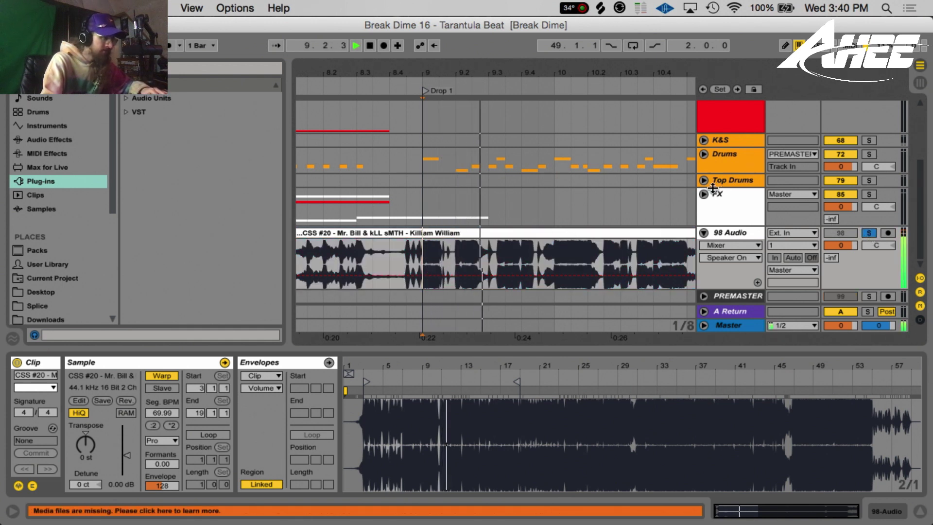
{"action": "key", "text": "space"}
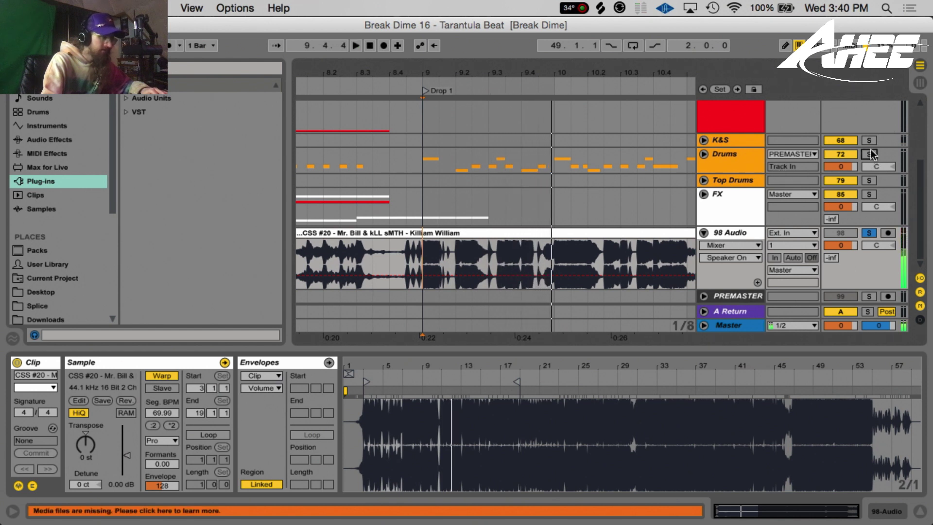
- Solo the Drums group and play it from bar 9 for comparison with the reference
{"action": "left_click", "coordinate": [869, 154]}
{"action": "key", "text": "space"}
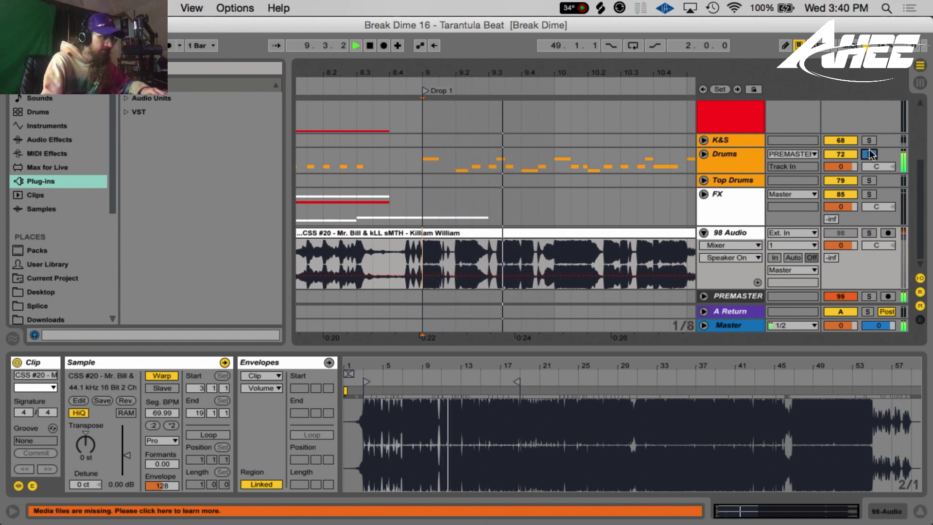
{"action": "key", "text": "space"}
{"action": "left_click_drag", "start_coordinate": [524, 72], "coordinate": [431, 22]}
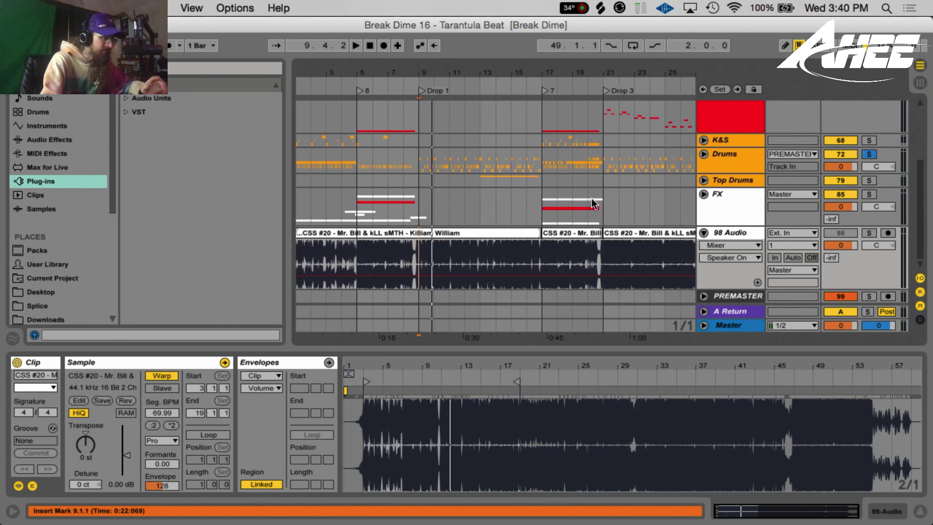
- Unfold the Drums group and show the sliced loop clips on 75 Audio around Drop 1
{"action": "left_click", "coordinate": [703, 155]}
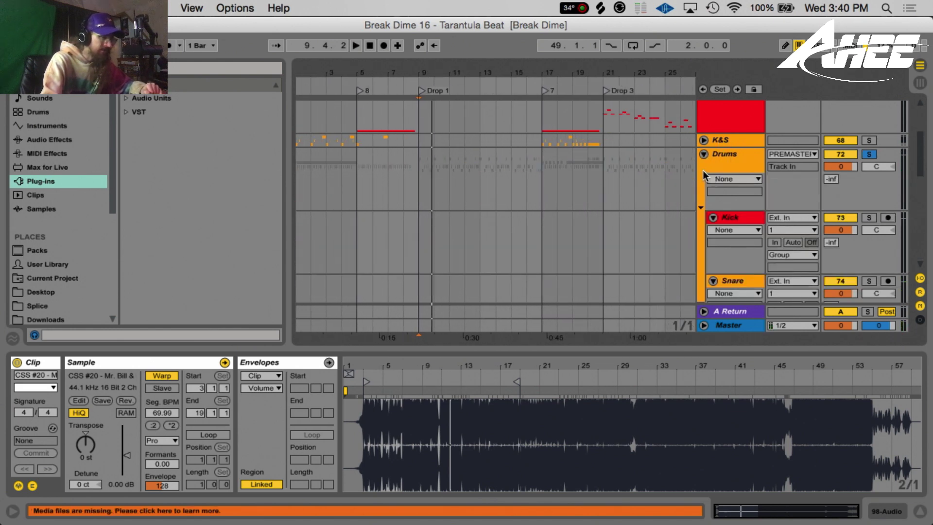
{"action": "scroll", "coordinate": [534, 194], "scroll_direction": "down", "scroll_amount": 5}
{"action": "scroll", "coordinate": [444, 200], "scroll_direction": "up", "scroll_amount": 2}
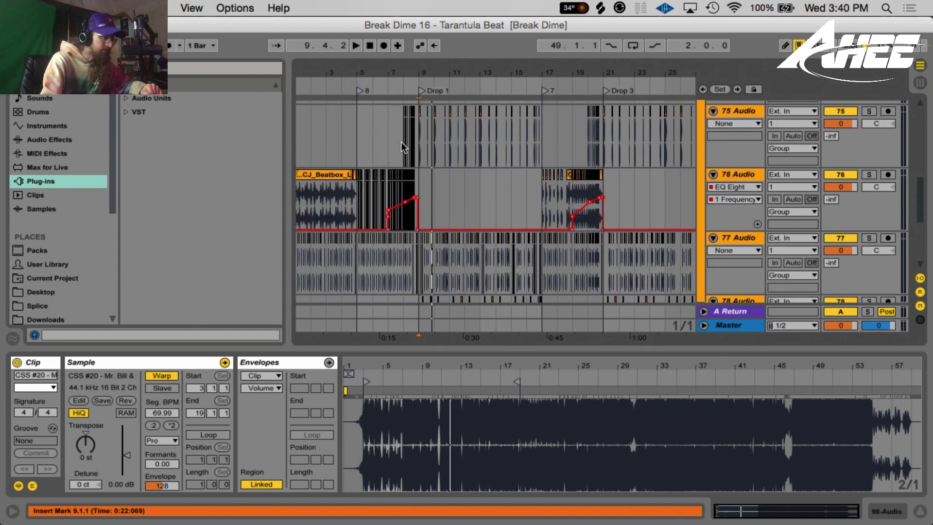
{"action": "left_click_drag", "start_coordinate": [433, 79], "coordinate": [452, 144]}
{"action": "scroll", "coordinate": [375, 214], "scroll_direction": "up", "scroll_amount": 2}
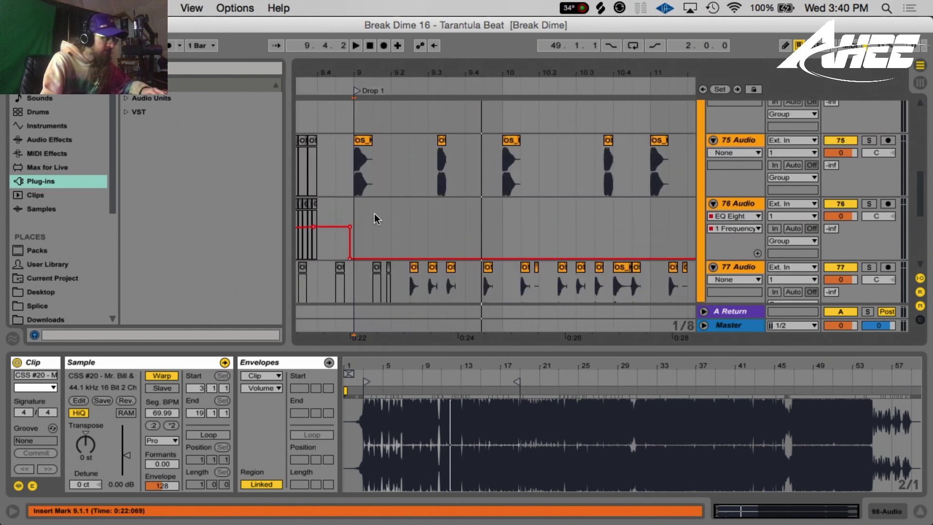
- Try extending the first Drop 1 loop slice on 75 Audio to 10.4.1, audition it soloed, and undo the extension
{"action": "left_click_drag", "start_coordinate": [372, 156], "coordinate": [604, 162]}
{"action": "left_click", "coordinate": [873, 155]}
{"action": "key", "text": "space"}
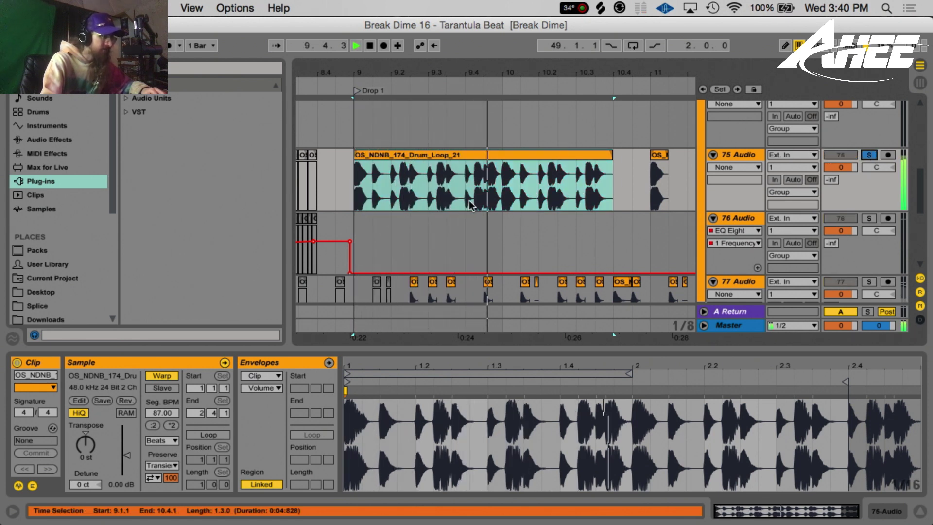
{"action": "key", "text": "space"}
{"action": "key", "text": "super+z"}
- Select the slice at bar 9 on 75 Audio and play the soloed track from there
{"action": "left_click", "coordinate": [367, 155]}
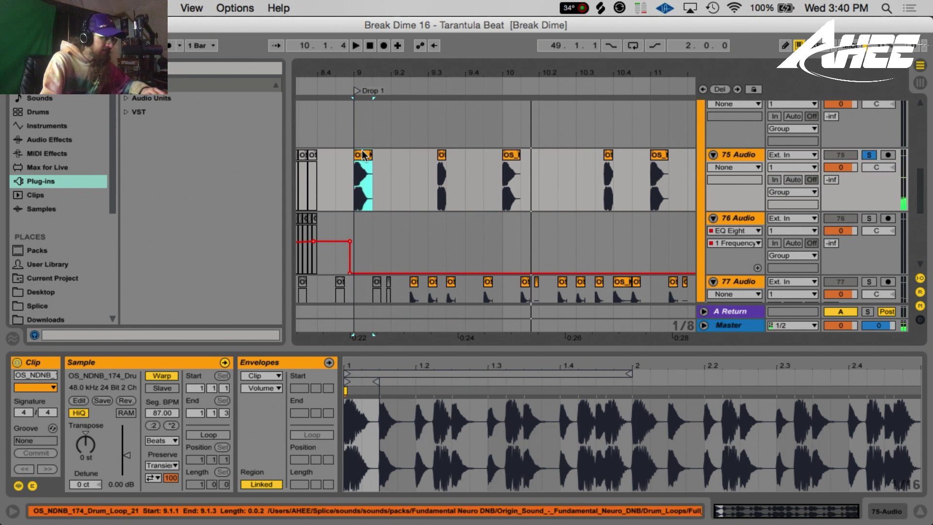
{"action": "left_click_drag", "start_coordinate": [378, 68], "coordinate": [399, 95]}
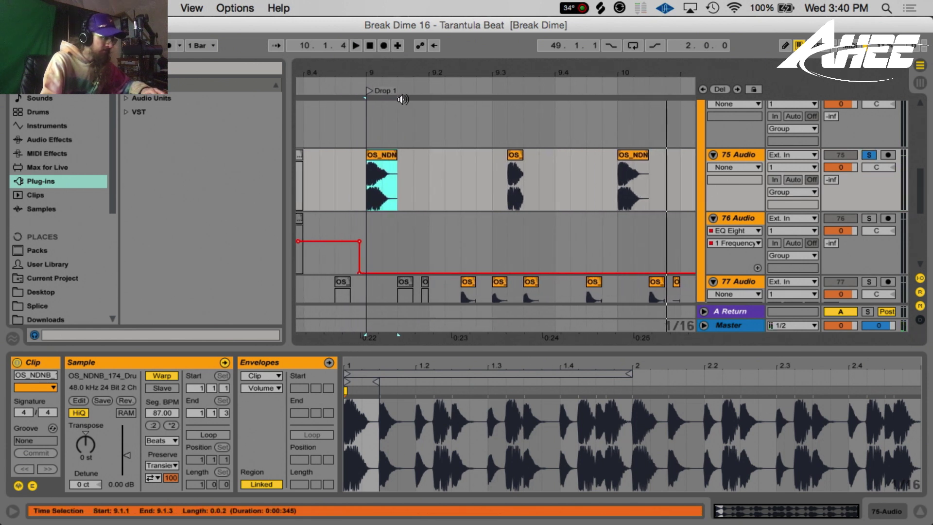
{"action": "key", "text": "space"}
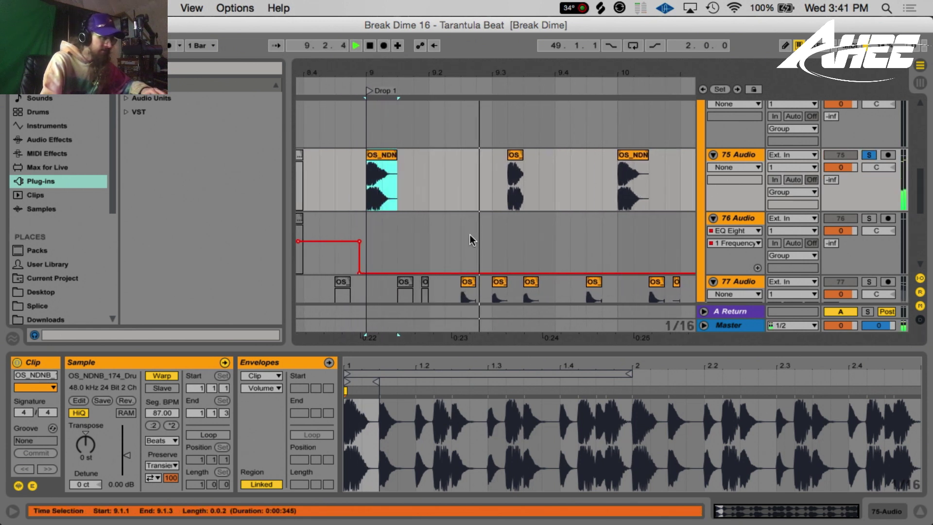
{"action": "key", "text": "space"}
- Solo 77 Audio and play its loop slices from 9.2.3
{"action": "scroll", "coordinate": [458, 212], "scroll_direction": "down", "scroll_amount": 3}
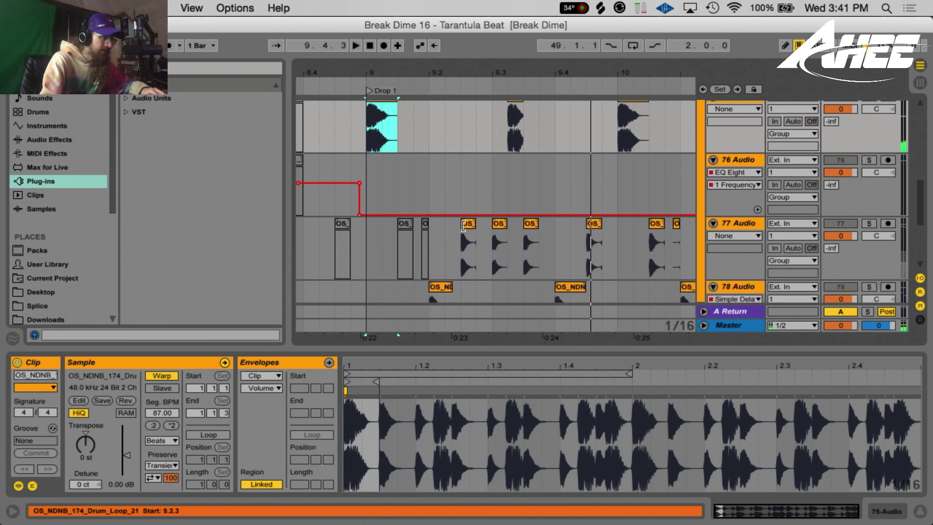
{"action": "left_click", "coordinate": [868, 224]}
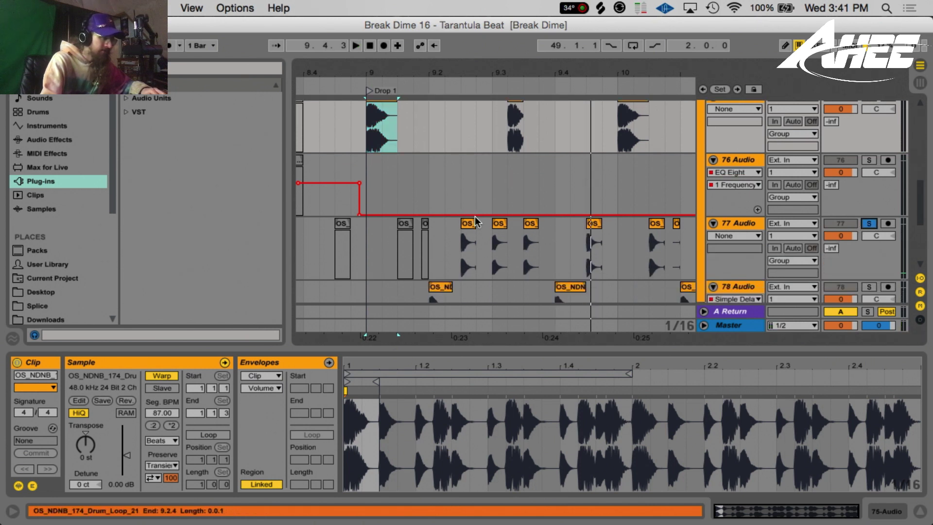
{"action": "left_click", "coordinate": [469, 240]}
{"action": "key", "text": "space"}
- Select the slice at 9.2.1 on 78 Audio and audition that track soloed
{"action": "scroll", "coordinate": [486, 232], "scroll_direction": "down", "scroll_amount": 4}
{"action": "left_click", "coordinate": [437, 226]}
{"action": "key", "text": "space"}
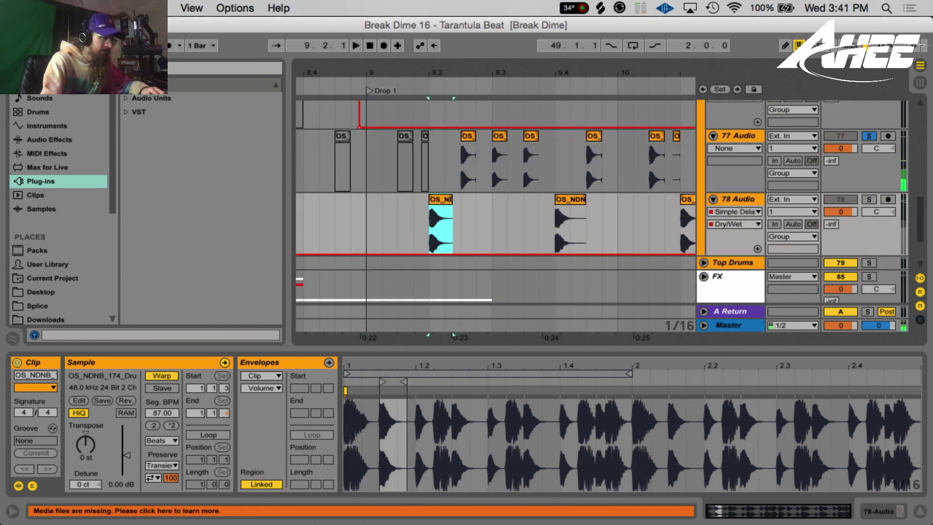
{"action": "left_click", "coordinate": [868, 200]}
{"action": "key", "text": "space"}
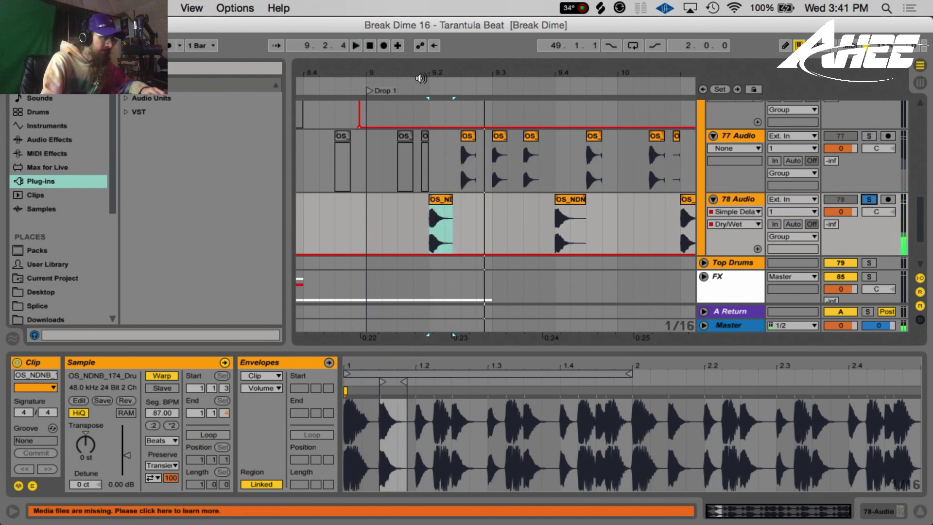
- Solo the whole Drums group and play it from bar 9 while viewing its sliced tracks together
{"action": "key", "text": "minus"}
{"action": "left_click_drag", "start_coordinate": [458, 74], "coordinate": [447, 75]}
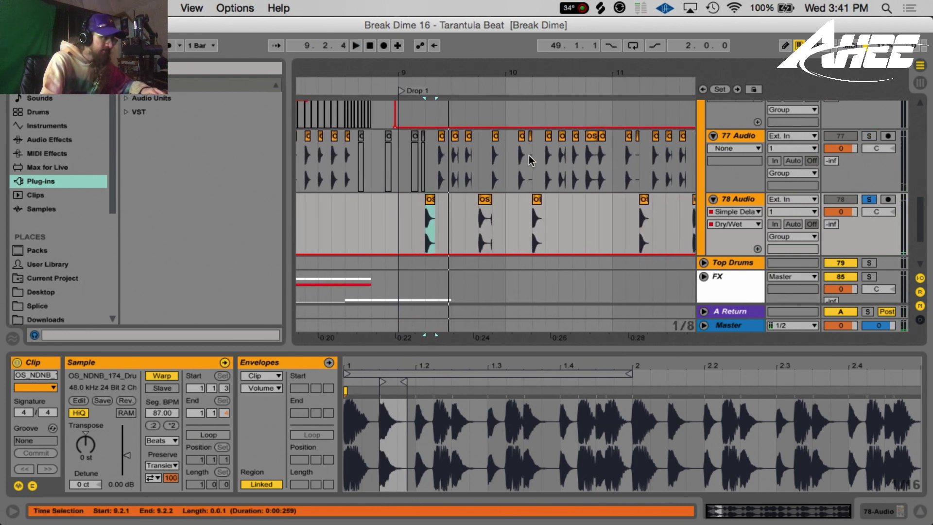
{"action": "scroll", "coordinate": [532, 158], "scroll_direction": "up", "scroll_amount": 6}
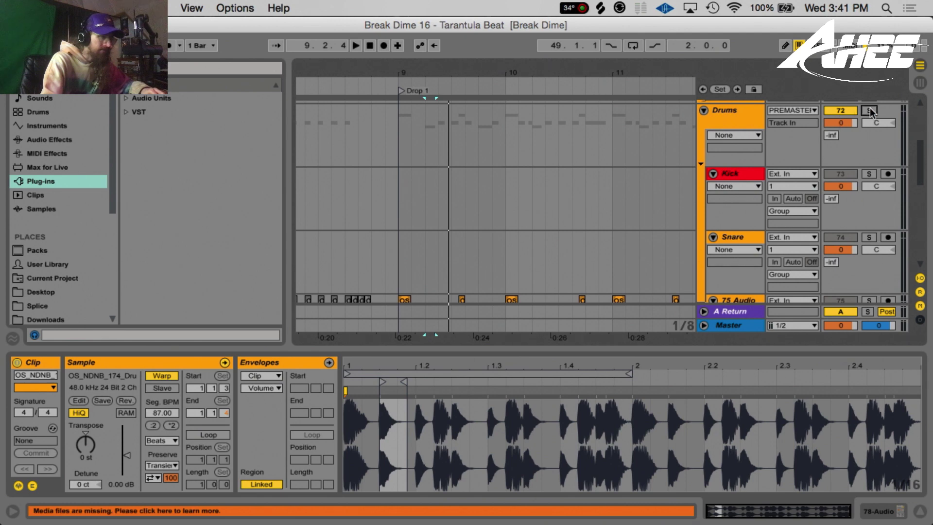
{"action": "left_click", "coordinate": [870, 110]}
{"action": "left_click", "coordinate": [728, 112]}
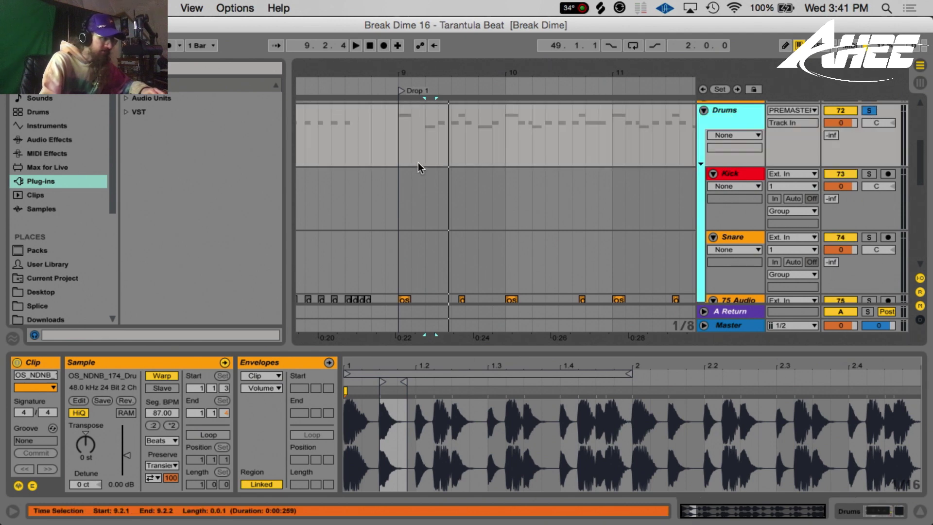
{"action": "left_click", "coordinate": [395, 145]}
{"action": "scroll", "coordinate": [471, 189], "scroll_direction": "down", "scroll_amount": 10}
{"action": "key", "text": "space"}
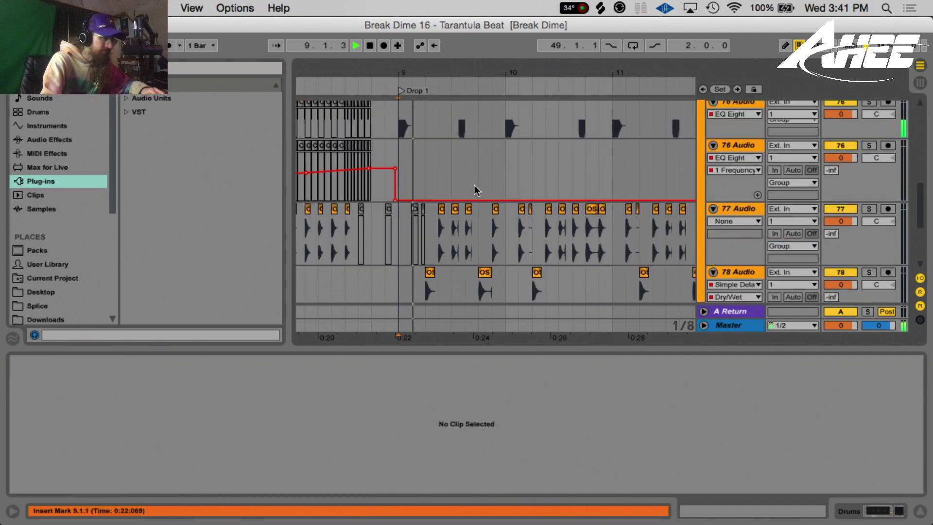
{"action": "scroll", "coordinate": [515, 187], "scroll_direction": "up", "scroll_amount": 2}
{"action": "scroll", "coordinate": [516, 188], "scroll_direction": "down", "scroll_amount": 3}
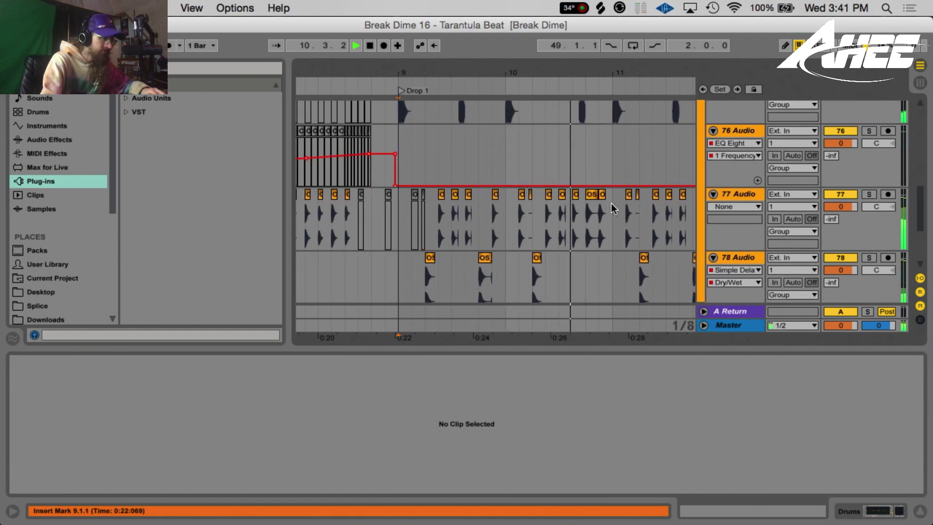
{"action": "scroll", "coordinate": [617, 204], "scroll_direction": "up", "scroll_amount": 2}
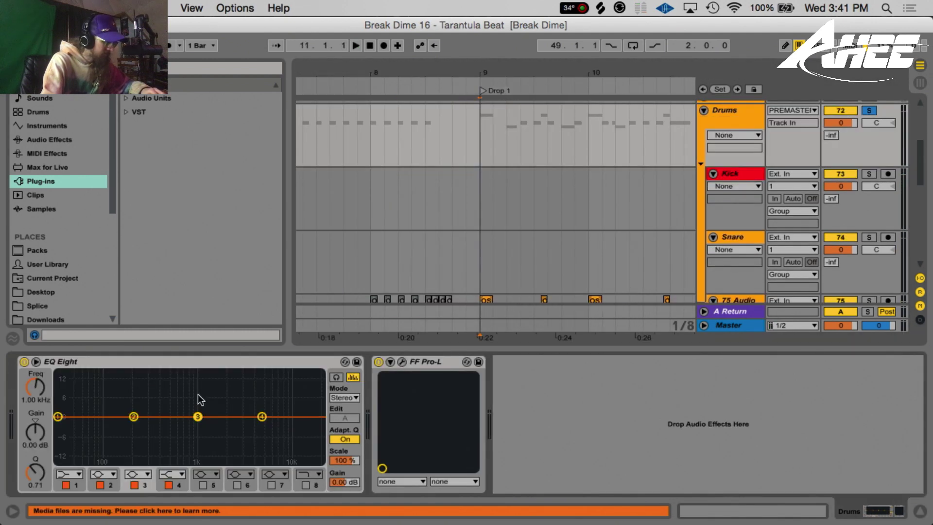
- Inspect the FF Pro-L limiter on the Drums group during playback, and close its plug-in window
{"action": "key", "text": "space"}
{"action": "left_click", "coordinate": [401, 361]}
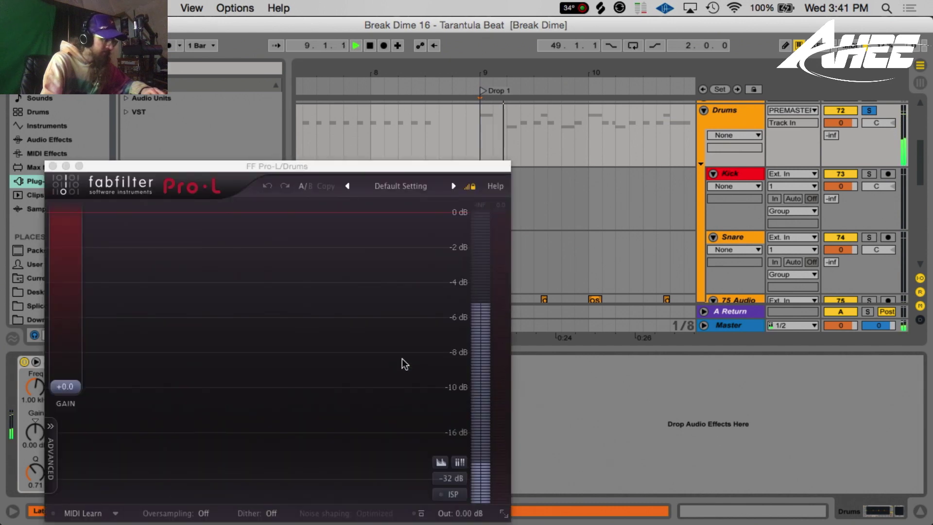
{"action": "key", "text": "space"}
{"action": "left_click", "coordinate": [53, 166]}
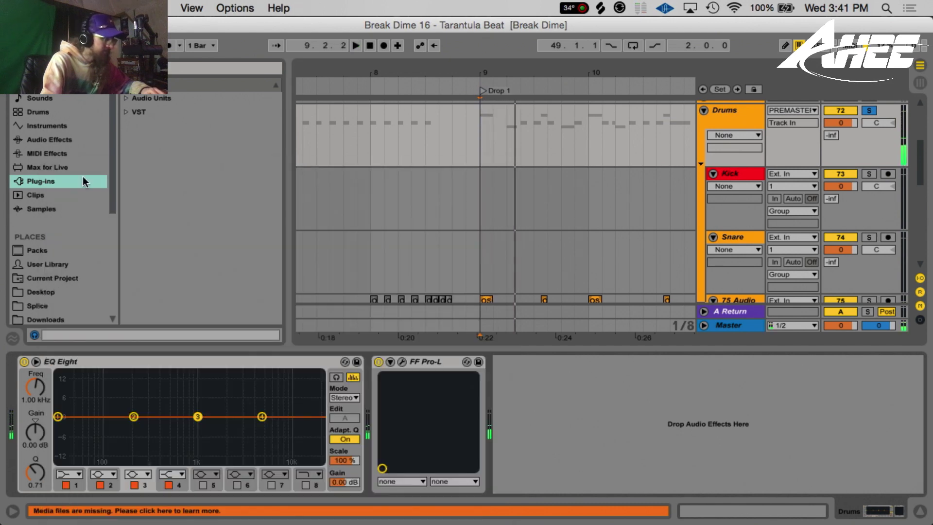
- Place the insert marker at bar 13 on the Top Drums group and unfold the group
{"action": "scroll", "coordinate": [621, 214], "scroll_direction": "down", "scroll_amount": 5}
{"action": "left_click_drag", "start_coordinate": [550, 66], "coordinate": [544, 49]}
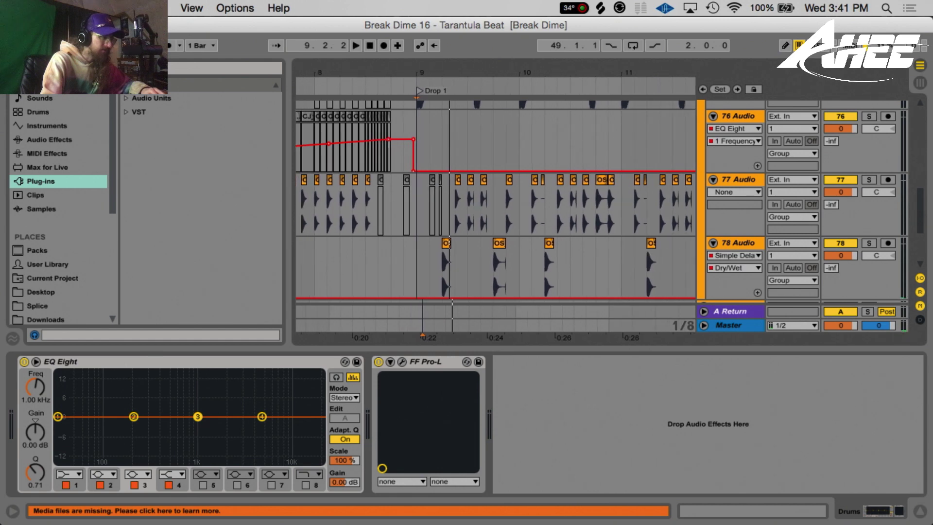
{"action": "scroll", "coordinate": [506, 204], "scroll_direction": "down", "scroll_amount": 5}
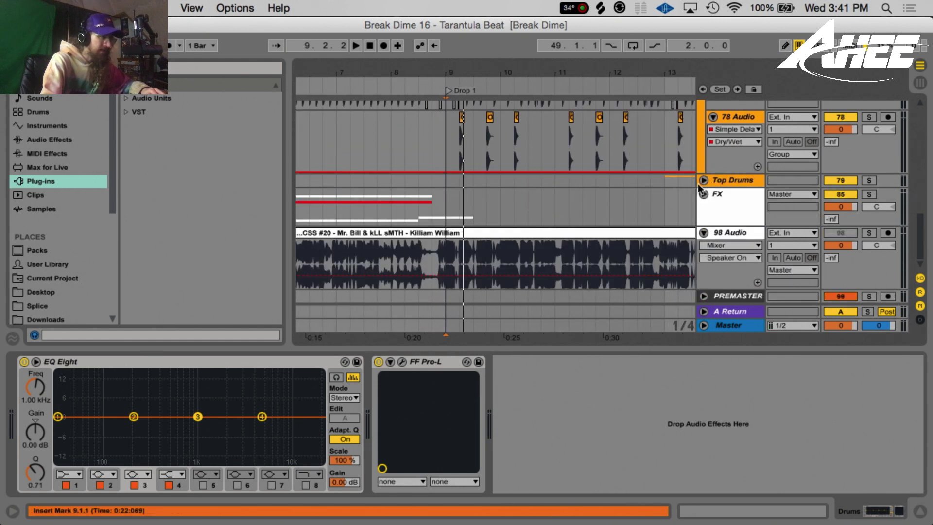
{"action": "left_click_drag", "start_coordinate": [608, 76], "coordinate": [427, 78]}
{"action": "left_click", "coordinate": [470, 179]}
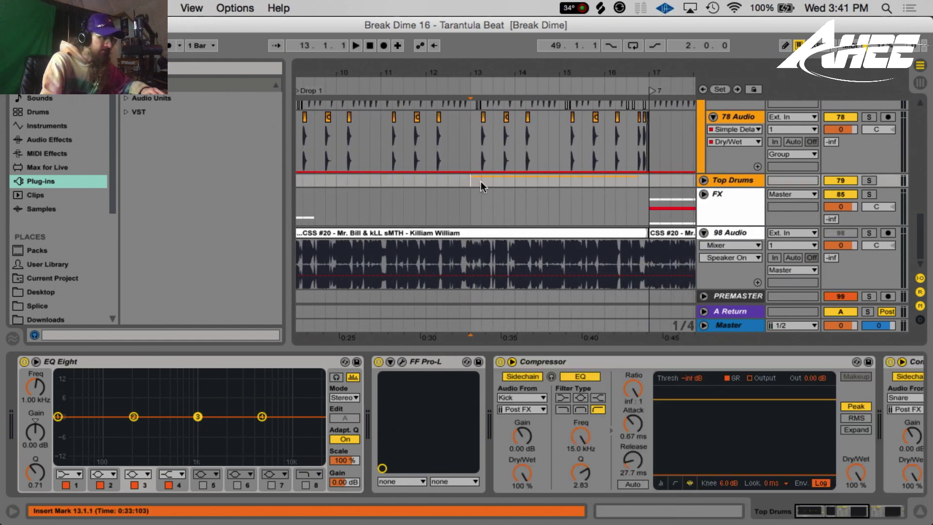
{"action": "left_click", "coordinate": [703, 180]}
{"action": "scroll", "coordinate": [534, 201], "scroll_direction": "down", "scroll_amount": 2}
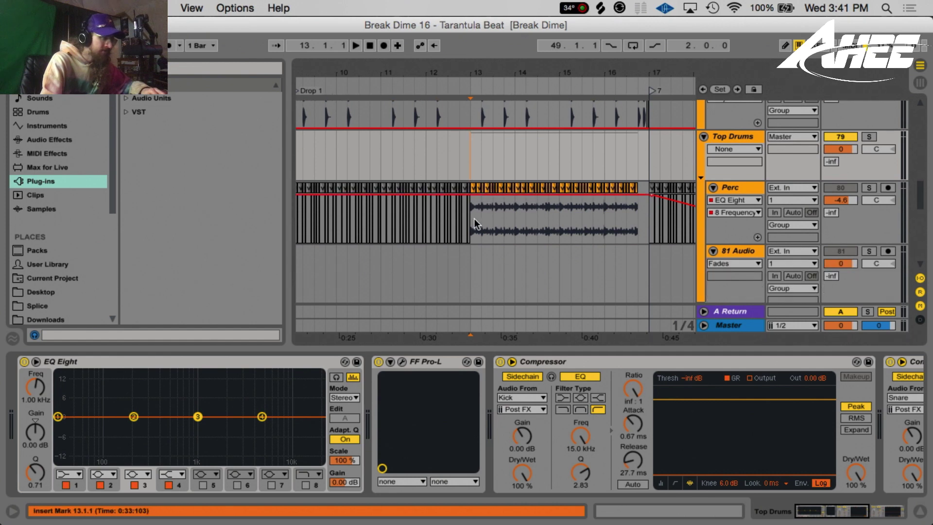
- Solo the first Perc track in Top Drums and play its slices from bar 13
{"action": "scroll", "coordinate": [377, 244], "scroll_direction": "left", "scroll_amount": 3}
{"action": "scroll", "coordinate": [481, 233], "scroll_direction": "down", "scroll_amount": 5}
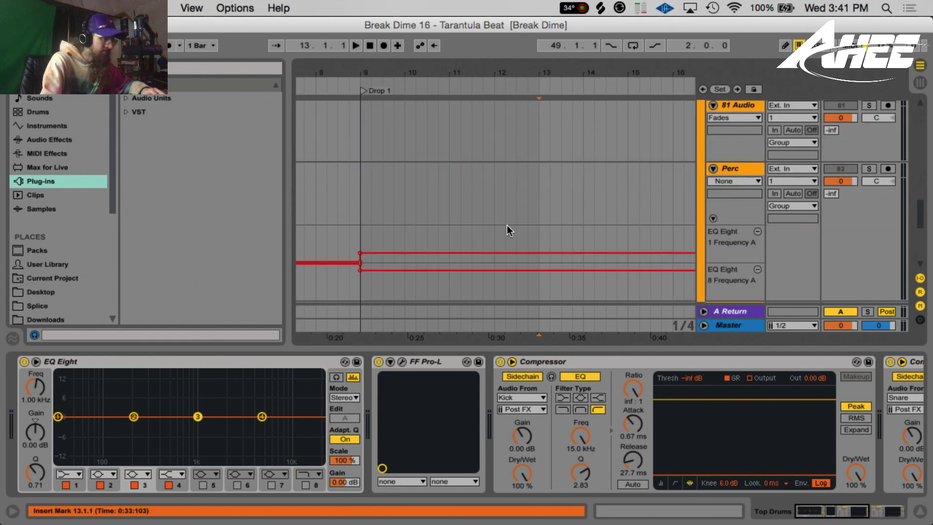
{"action": "scroll", "coordinate": [508, 232], "scroll_direction": "up", "scroll_amount": 4}
{"action": "left_click_drag", "start_coordinate": [575, 69], "coordinate": [610, 107]}
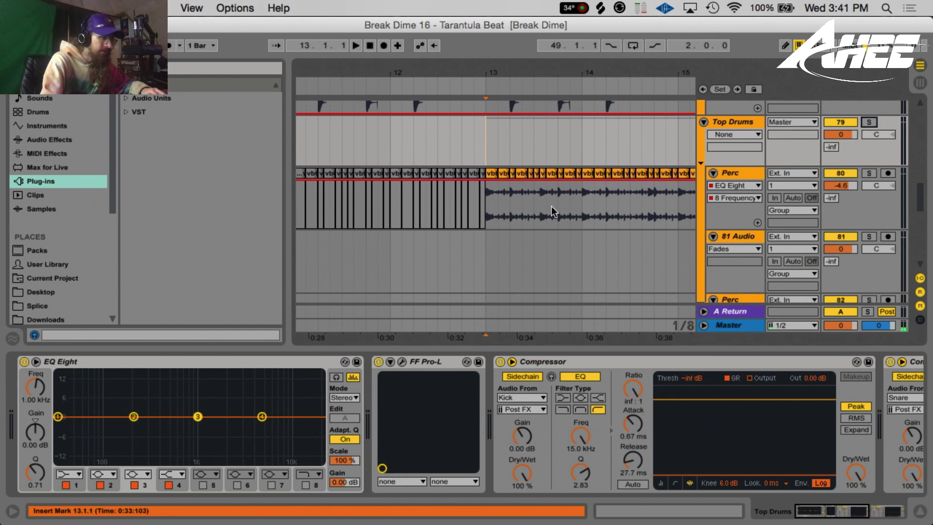
{"action": "left_click", "coordinate": [868, 173]}
{"action": "key", "text": "space"}
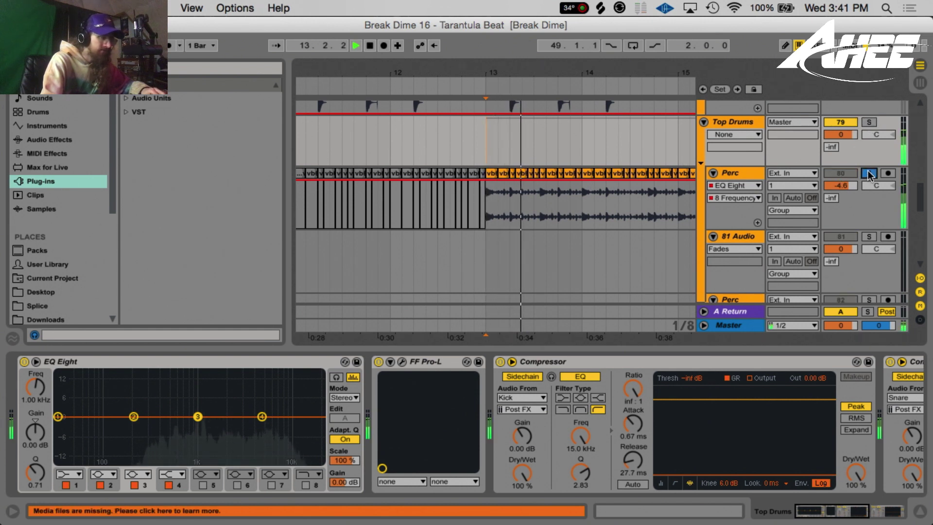
- Try extending the vb6_drm90_shakerboi slice at bar 13 on Perc to bar 14, audition it, and undo the extension
{"action": "left_click_drag", "start_coordinate": [520, 79], "coordinate": [641, 183]}
{"action": "key", "text": "space"}
{"action": "key", "text": "space"}
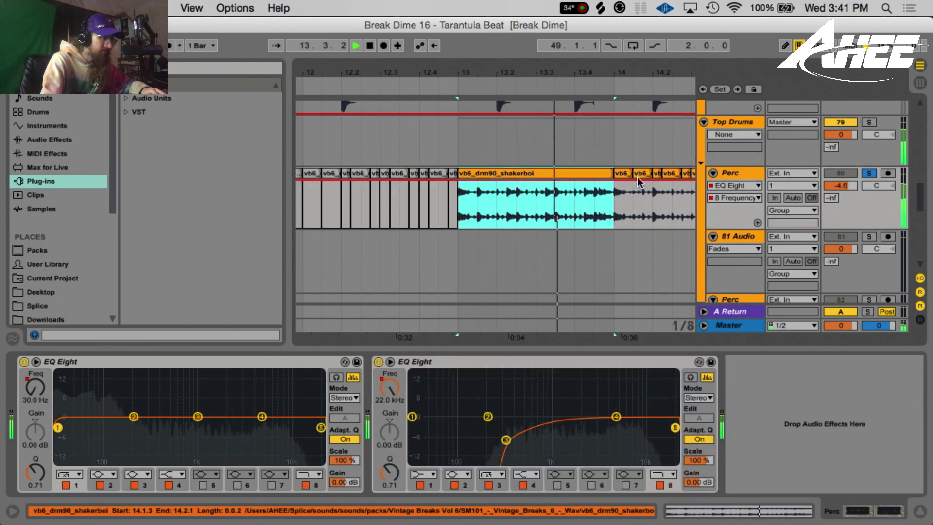
{"action": "key", "text": "space"}
{"action": "key", "text": "super+z"}
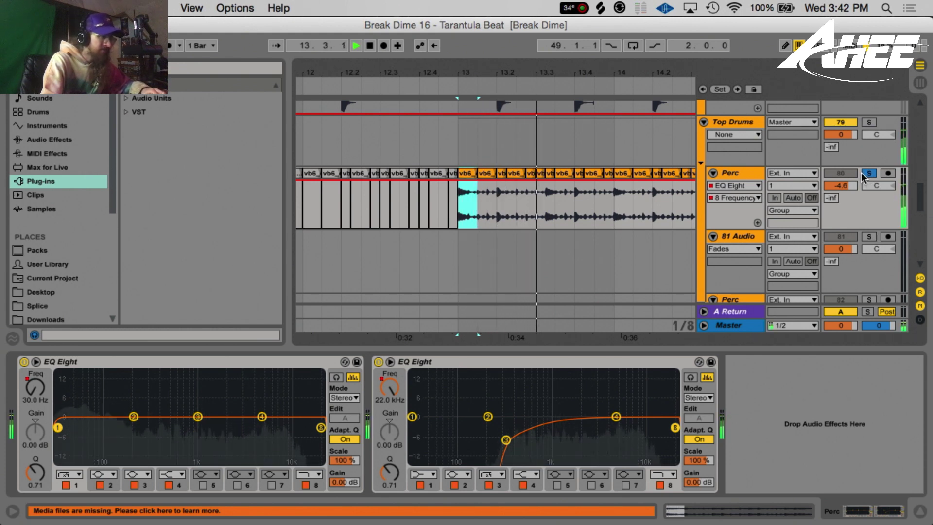
{"action": "key", "text": "space"}
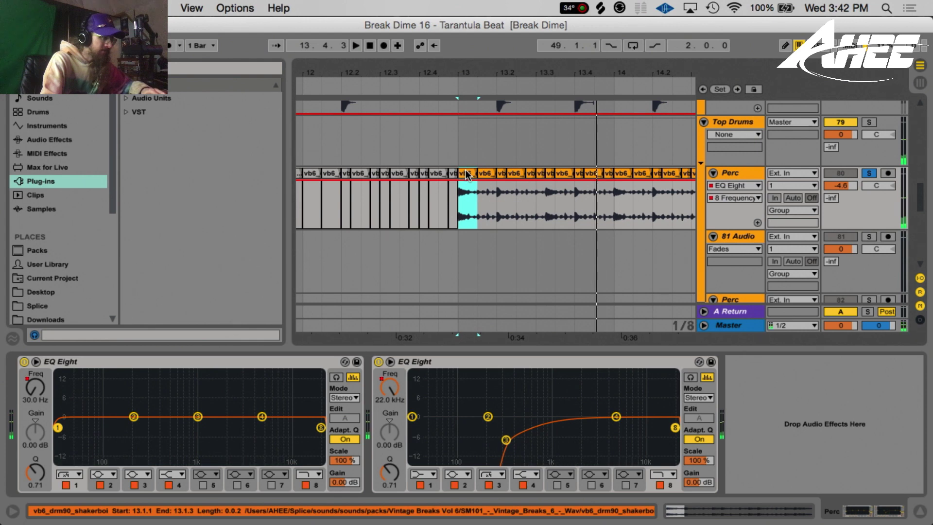
- Paste the vb6_drm90_shakerboi slice onto 81 Audio at bar 13 and extend it to bar 14
{"action": "left_click", "coordinate": [460, 248]}
{"action": "key", "text": "super+v"}
{"action": "left_click_drag", "start_coordinate": [478, 236], "coordinate": [613, 236]}
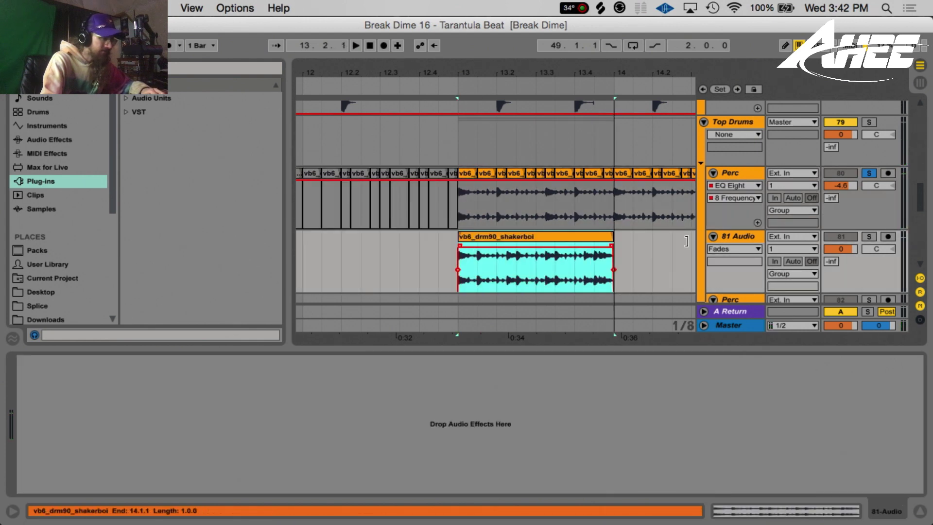
- On 81 Audio, remove the shaker at 13.1.3, split at 13.2.2, move the slice before it to 13.1.3 and paste the copied slice at 13.2.1
{"action": "left_click_drag", "start_coordinate": [479, 74], "coordinate": [478, 107]}
{"action": "left_click_drag", "start_coordinate": [474, 268], "coordinate": [497, 266]}
{"action": "key", "text": "Delete"}
{"action": "left_click", "coordinate": [537, 264]}
{"action": "key", "text": "super+e"}
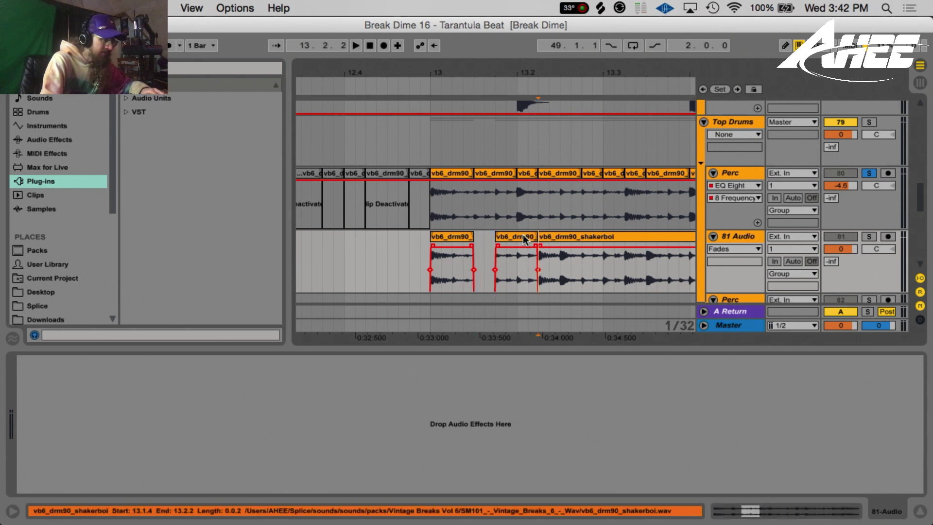
{"action": "left_click_drag", "start_coordinate": [523, 237], "coordinate": [495, 237]}
{"action": "left_click", "coordinate": [516, 263]}
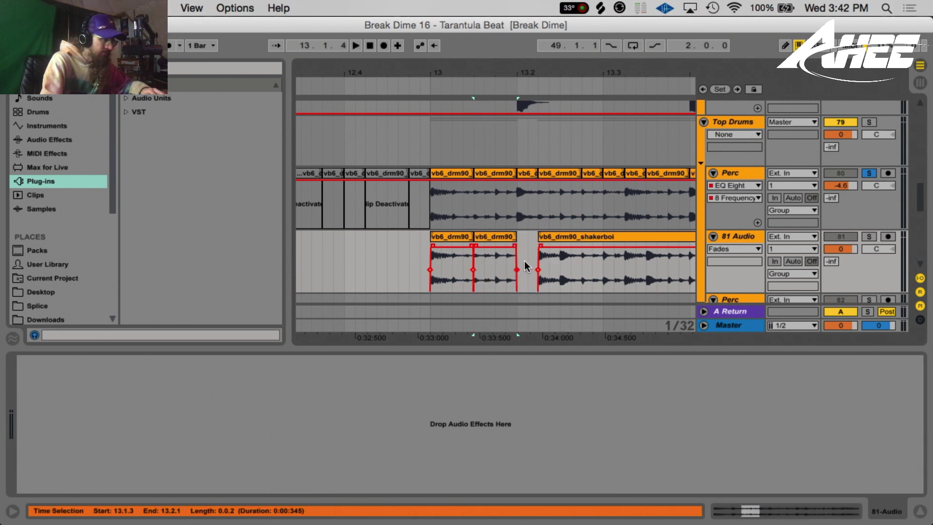
{"action": "key", "text": "super+v"}
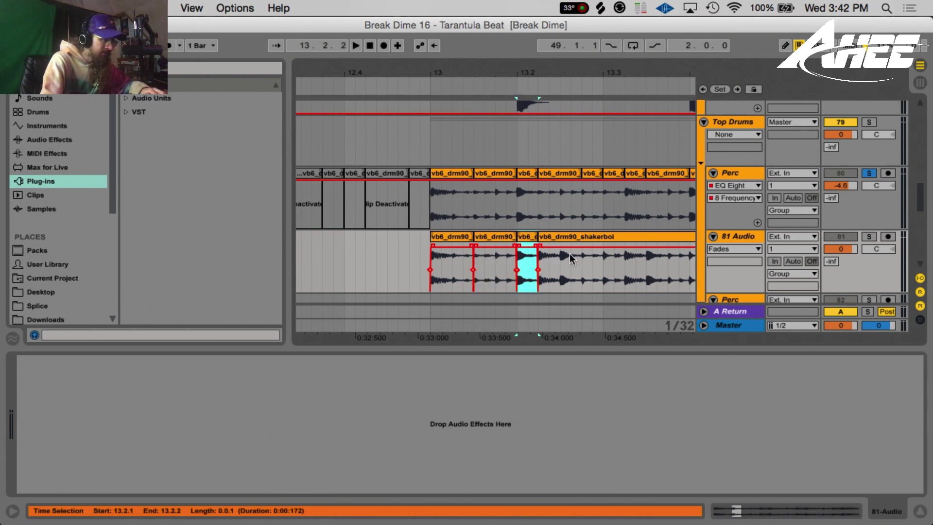
- Clear the 81 Audio shaker loop from 13.2.2 to 13.2.4 and fill the gap with a copy of the slice starting at 13.1.3
{"action": "left_click_drag", "start_coordinate": [558, 254], "coordinate": [581, 267]}
{"action": "key", "text": "Delete"}
{"action": "left_click", "coordinate": [562, 267]}
{"action": "key", "text": "Delete"}
{"action": "left_click", "coordinate": [481, 236]}
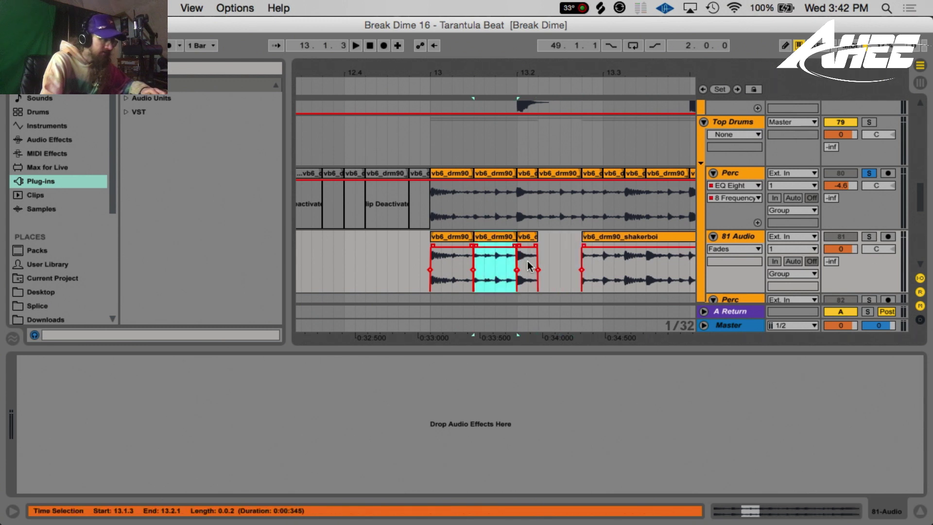
{"action": "left_click", "coordinate": [541, 264]}
{"action": "key", "text": "super+v"}
- Delete the sixteenth at 13.3.3 on 81 Audio, split at 13.4.2, move the preceding slice to 13.3.3 and paste a slice at 13.4.1
{"action": "left_click", "coordinate": [459, 236]}
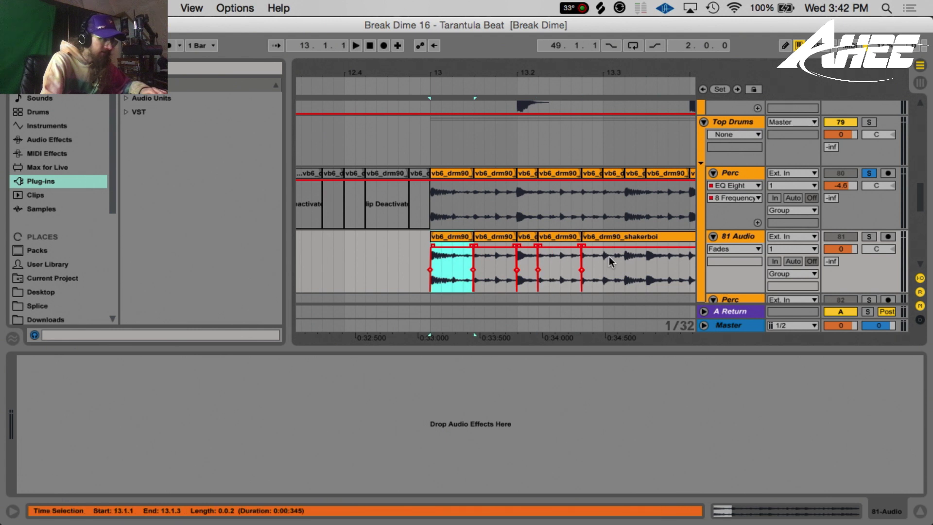
{"action": "left_click", "coordinate": [603, 266], "text": "shift"}
{"action": "left_click_drag", "start_coordinate": [561, 74], "coordinate": [491, 59]}
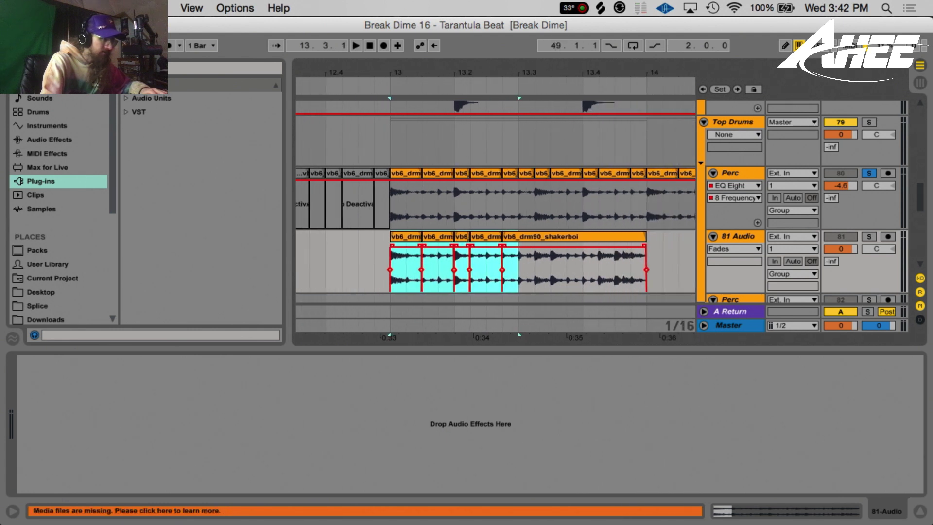
{"action": "left_click", "coordinate": [550, 269]}
{"action": "key", "text": "Delete"}
{"action": "left_click", "coordinate": [588, 262]}
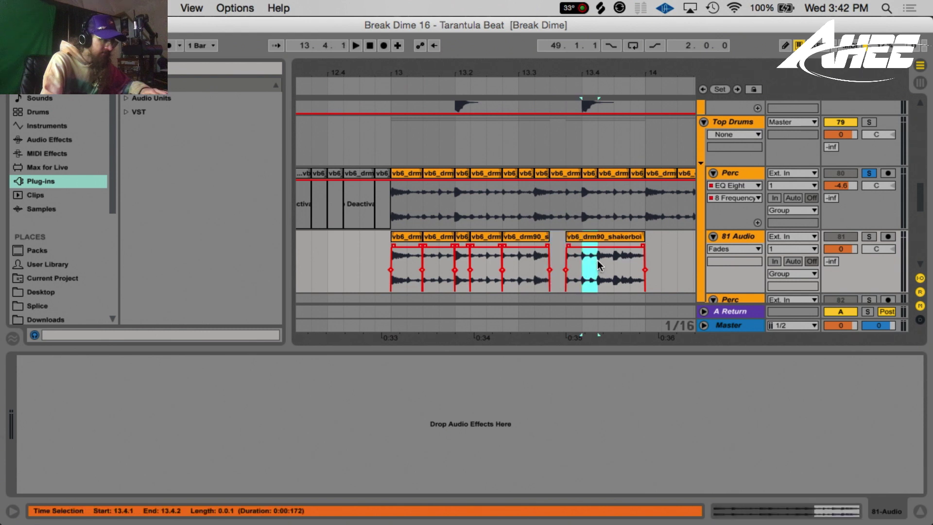
{"action": "left_click", "coordinate": [598, 265]}
{"action": "key", "text": "super+e"}
{"action": "left_click_drag", "start_coordinate": [587, 238], "coordinate": [571, 240]}
{"action": "left_click", "coordinate": [587, 261]}
{"action": "key", "text": "super+v"}
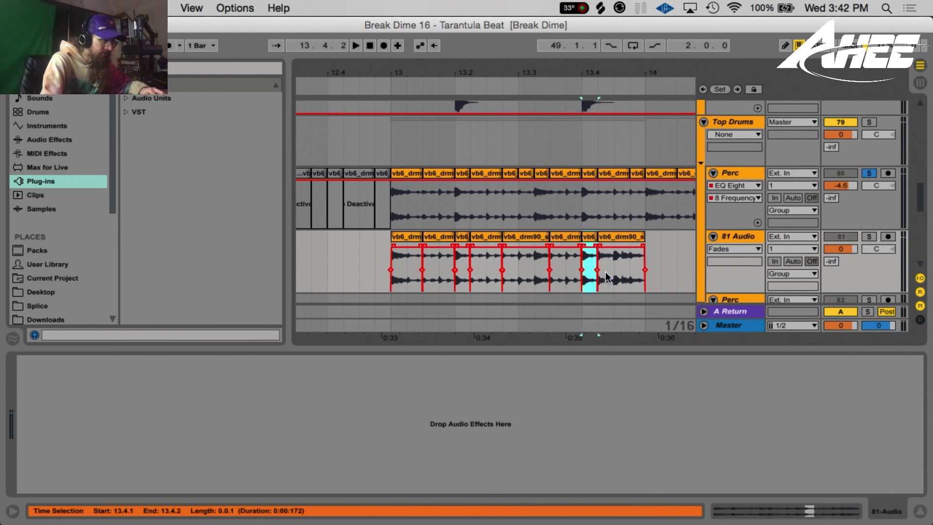
- Copy the shaker section from 13.2.3 to 13.3.1 on 81 Audio and paste it near the end of the bar
{"action": "left_click_drag", "start_coordinate": [516, 265], "coordinate": [492, 265]}
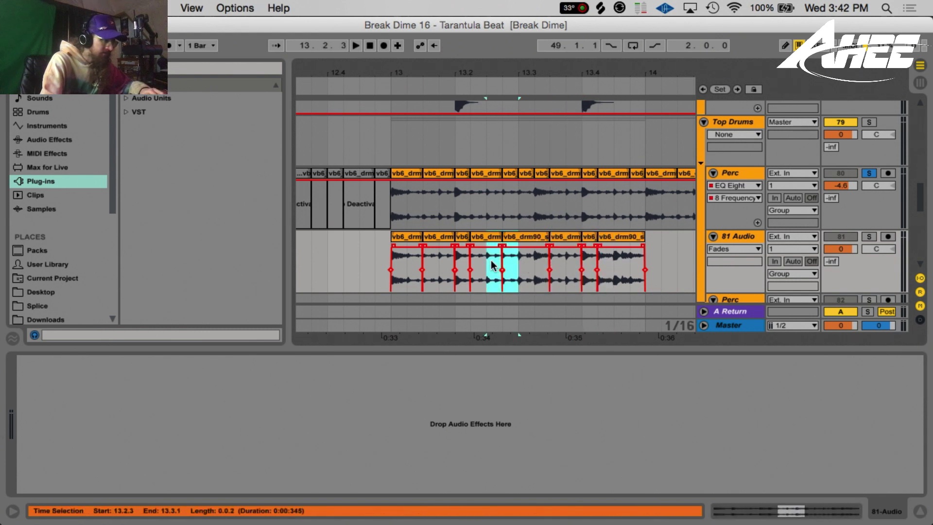
{"action": "key", "text": "super+c"}
{"action": "left_click", "coordinate": [613, 264]}
{"action": "key", "text": "super+v"}
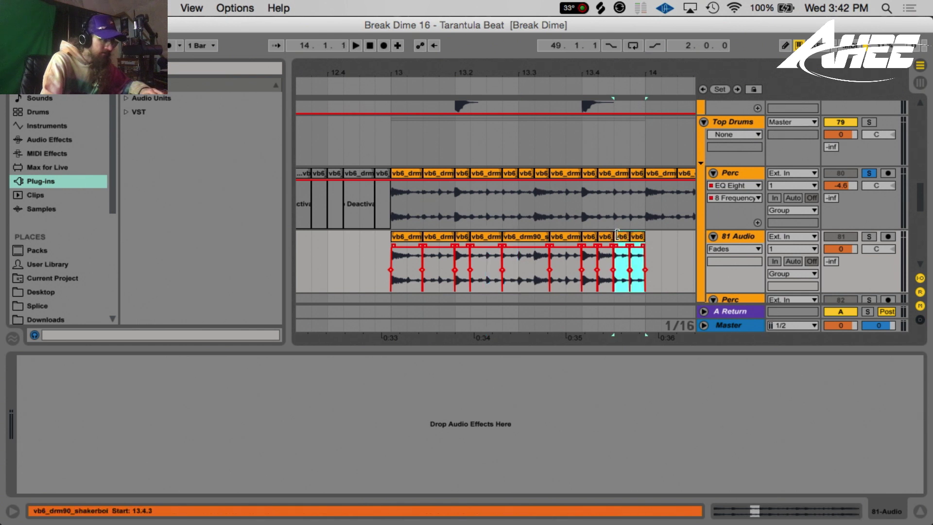
- Select the chopped shaker slices from 13.1.1 to 14.1.1, play them with 81 Audio soloed, and turn the solo off
{"action": "left_click", "coordinate": [408, 236]}
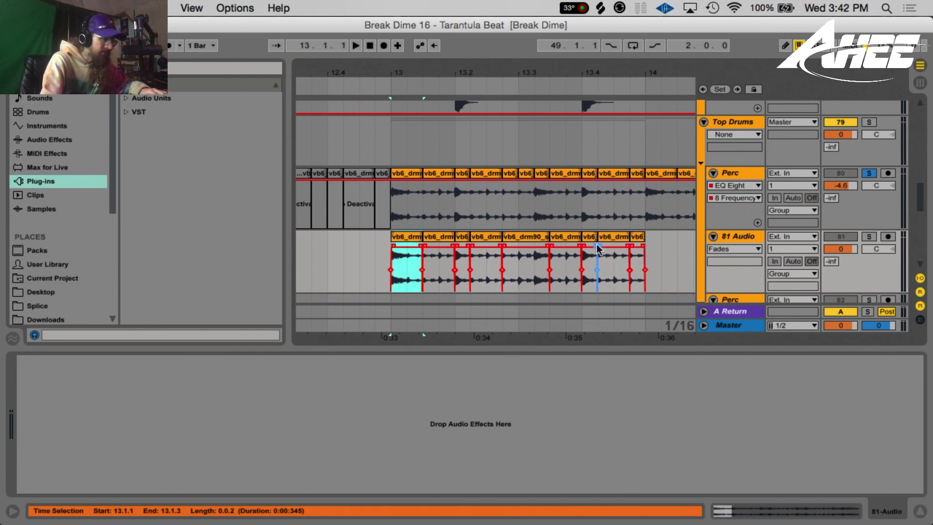
{"action": "left_click", "coordinate": [638, 237], "text": "shift"}
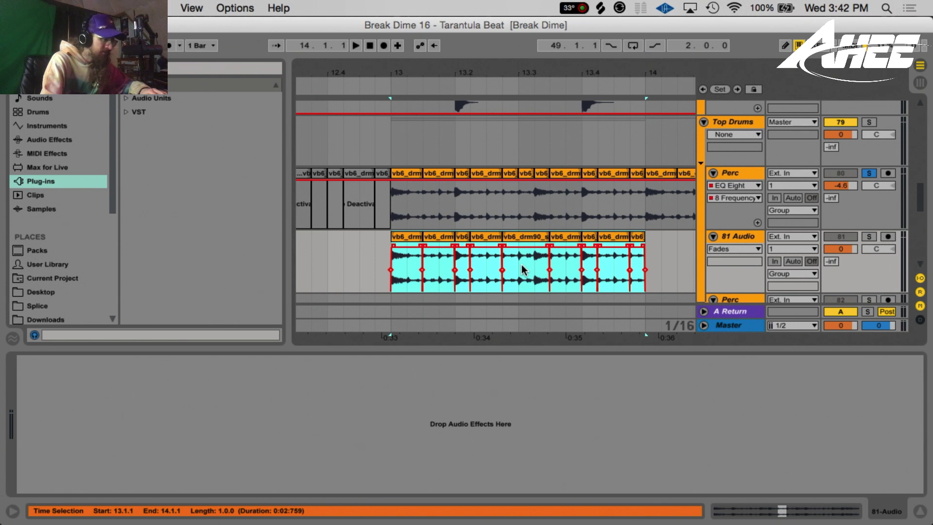
{"action": "left_click", "coordinate": [868, 237]}
{"action": "key", "text": "space"}
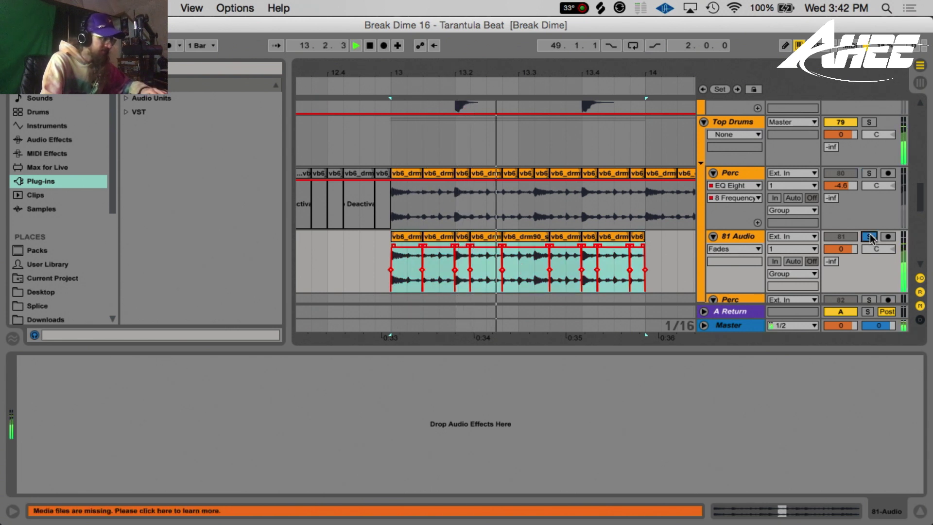
{"action": "key", "text": "space"}
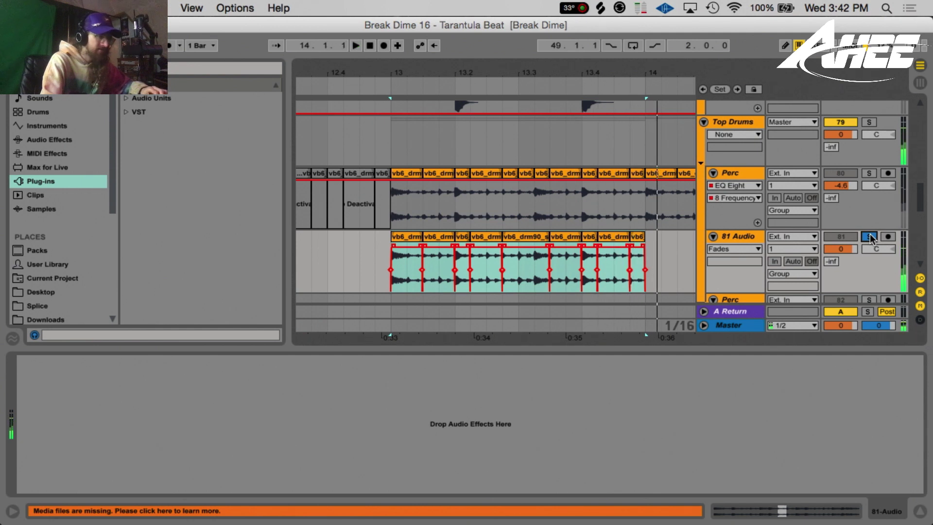
{"action": "left_click", "coordinate": [870, 236]}
- Delete all the shaker slices on 81 Audio from 13.1.1 to 14.1.1
{"action": "left_click", "coordinate": [638, 237]}
{"action": "left_click", "coordinate": [398, 237], "text": "shift"}
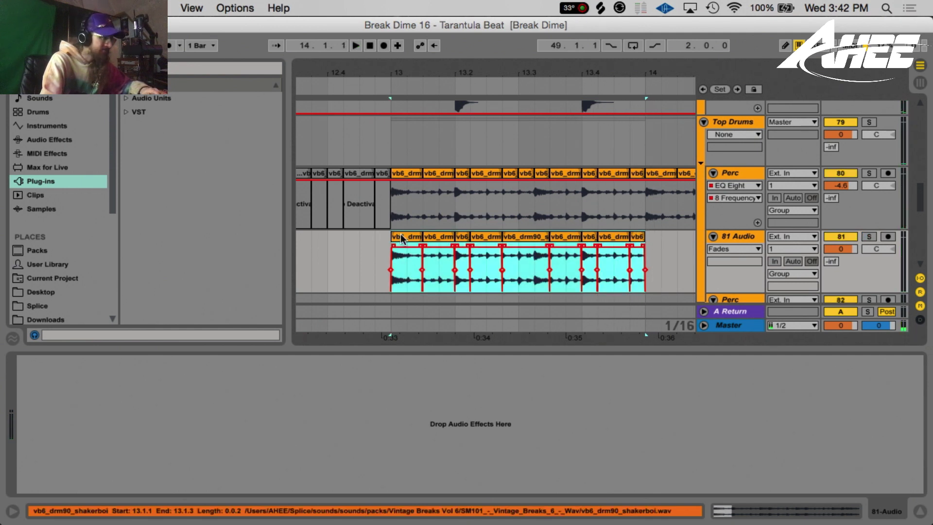
{"action": "key", "text": "Delete"}
- Show the effect chains of the Top Drums group, the Perc track and the Drums group
{"action": "left_click", "coordinate": [729, 119]}
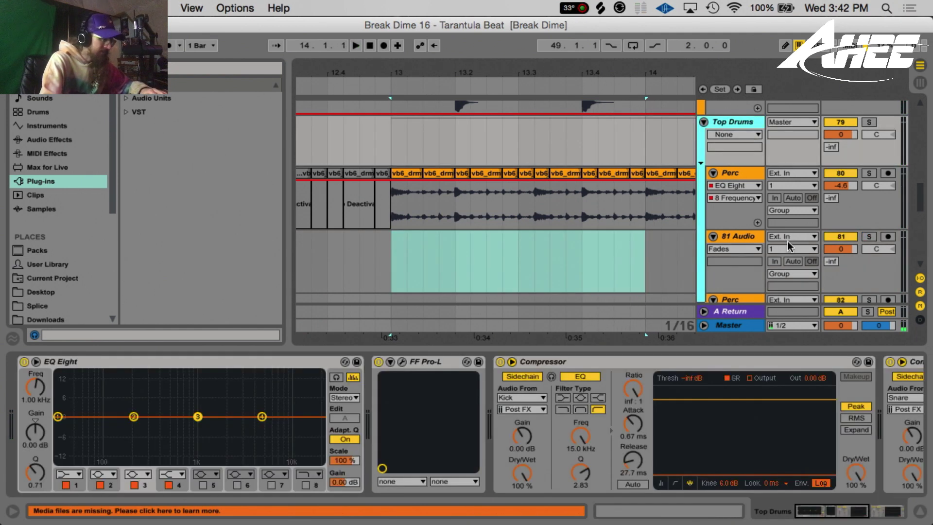
{"action": "left_click", "coordinate": [748, 172]}
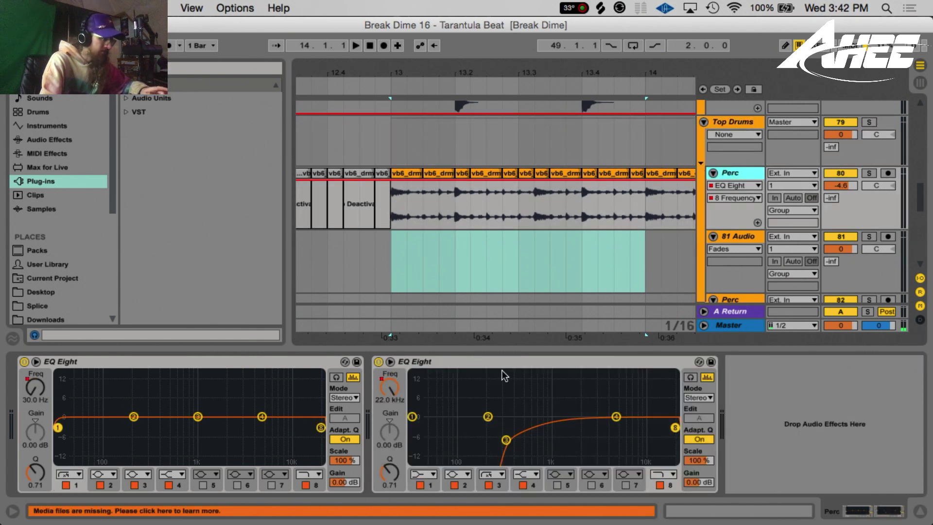
{"action": "scroll", "coordinate": [675, 171], "scroll_direction": "up", "scroll_amount": 4}
{"action": "scroll", "coordinate": [477, 183], "scroll_direction": "up", "scroll_amount": 2}
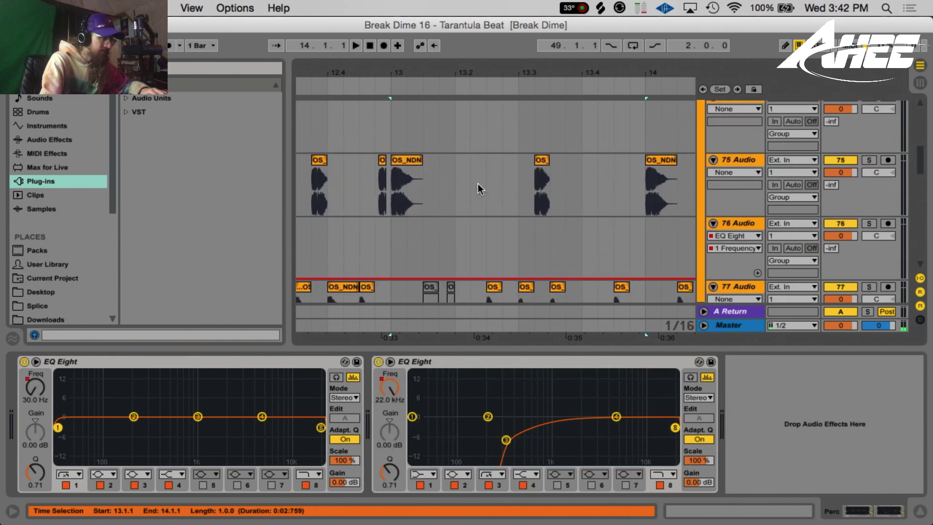
{"action": "scroll", "coordinate": [477, 183], "scroll_direction": "up", "scroll_amount": 1}
{"action": "scroll", "coordinate": [868, 176], "scroll_direction": "up", "scroll_amount": 3}
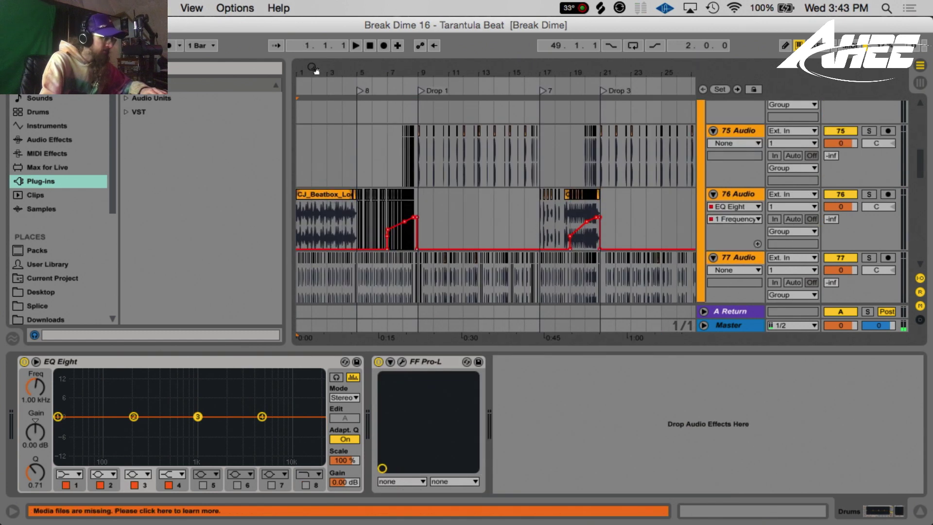
- Play the CJ_Beatbox_Loop_05_90 clip from bar 1 with 76 Audio soloed, view its clip settings, and turn the solo off
{"action": "key", "text": "z"}
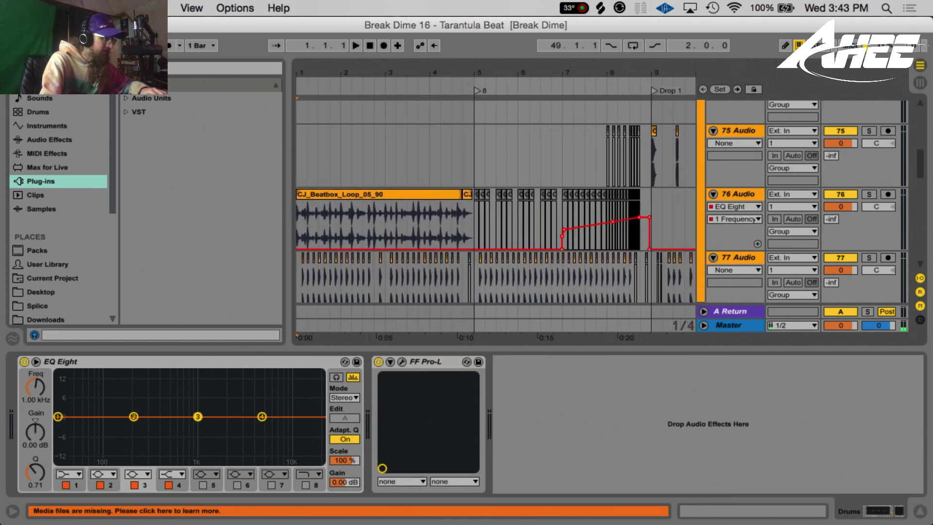
{"action": "left_click_drag", "start_coordinate": [328, 72], "coordinate": [340, 91]}
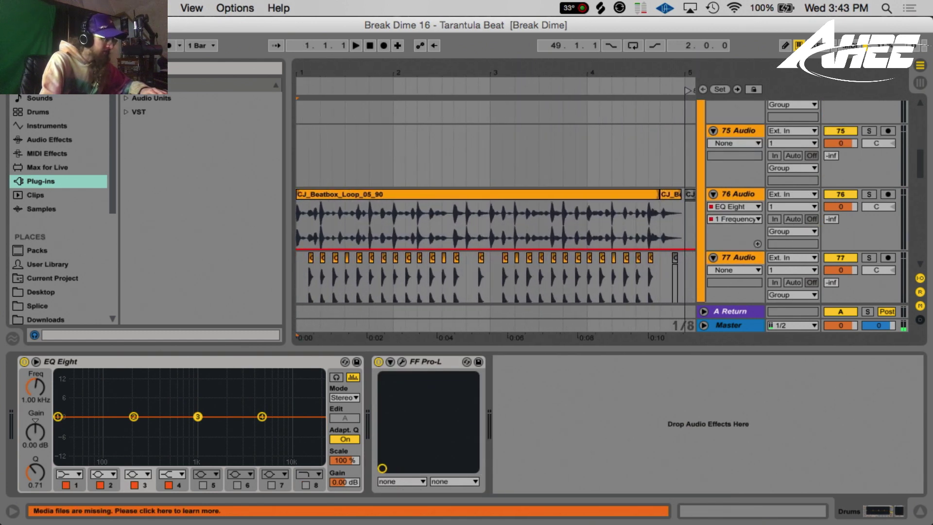
{"action": "left_click", "coordinate": [304, 194]}
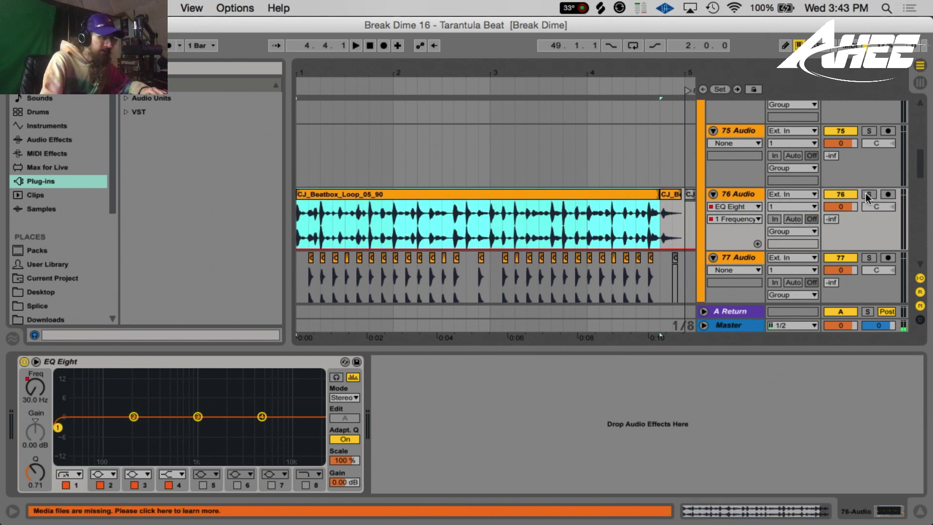
{"action": "left_click", "coordinate": [868, 196]}
{"action": "key", "text": "space"}
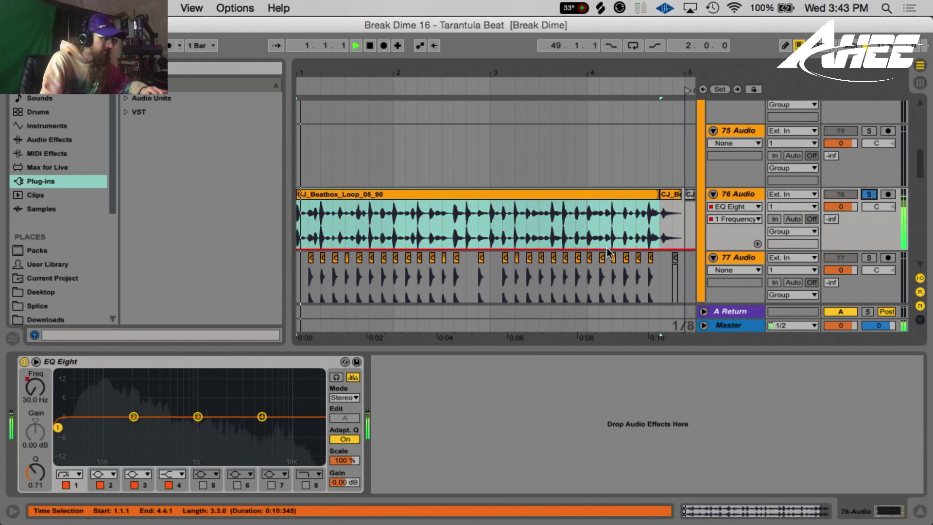
{"action": "double_click", "coordinate": [406, 237]}
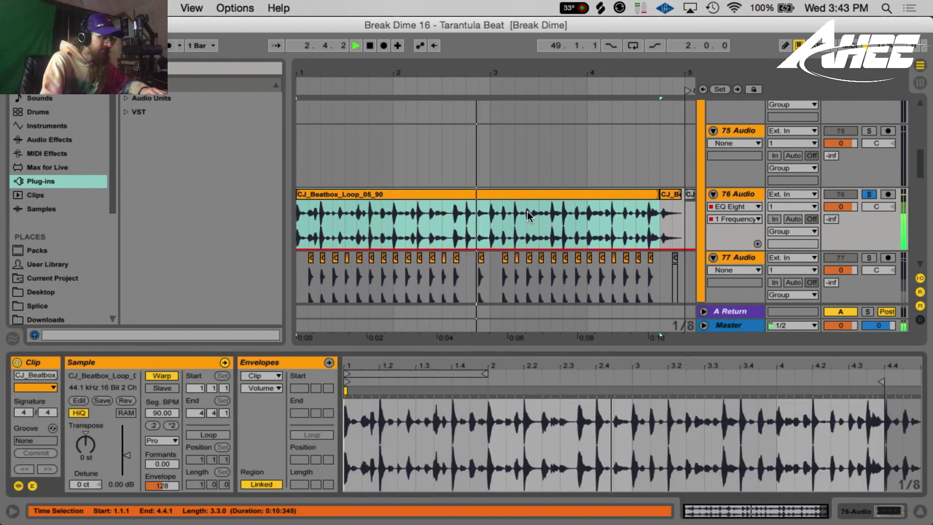
{"action": "key", "text": "space"}
{"action": "left_click", "coordinate": [868, 195]}
- Play the intro from bar 1 with no track soloed
{"action": "key", "text": "space"}
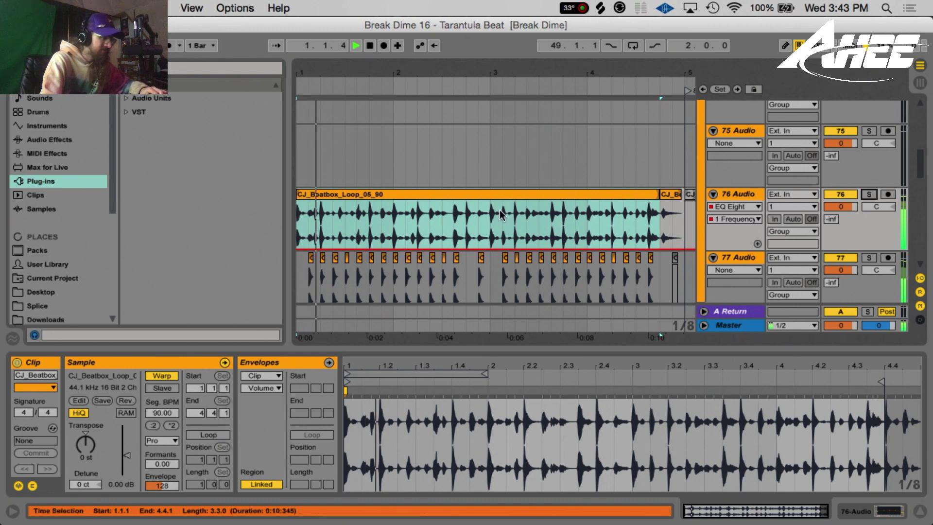
{"action": "scroll", "coordinate": [501, 214], "scroll_direction": "down", "scroll_amount": 2}
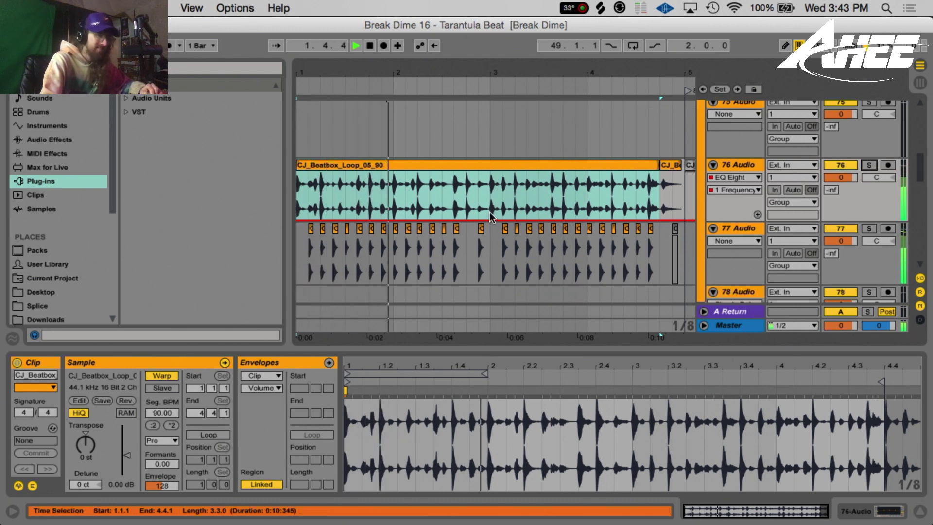
{"action": "scroll", "coordinate": [486, 209], "scroll_direction": "up", "scroll_amount": 15}
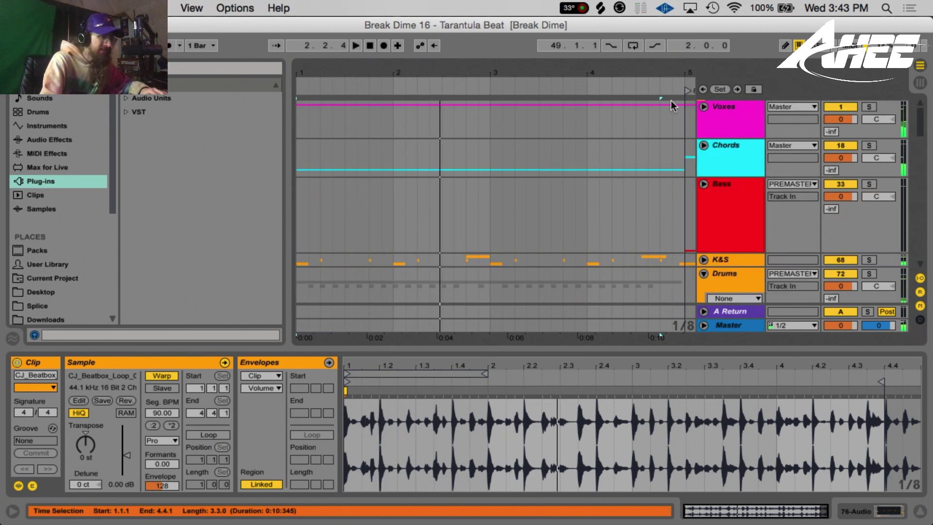
- Expand the Voxes group and play the UH_2_Vox_Intro clips on 3 Audio in solo, ending with the solo off
{"action": "left_click", "coordinate": [704, 107]}
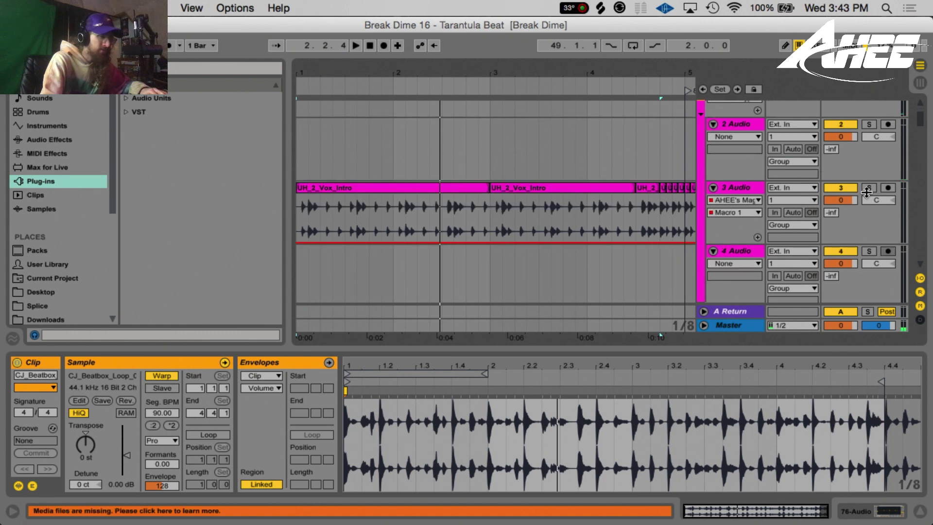
{"action": "key", "text": "space"}
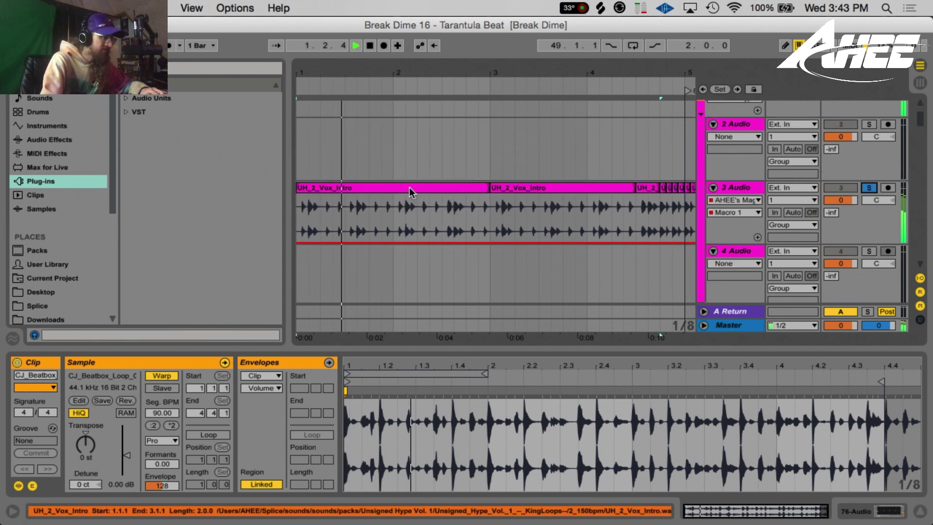
{"action": "key", "text": "space"}
{"action": "left_click", "coordinate": [868, 188]}
- Play the full intro mix again while viewing the K&S and Drums groups
{"action": "scroll", "coordinate": [398, 211], "scroll_direction": "up", "scroll_amount": 5}
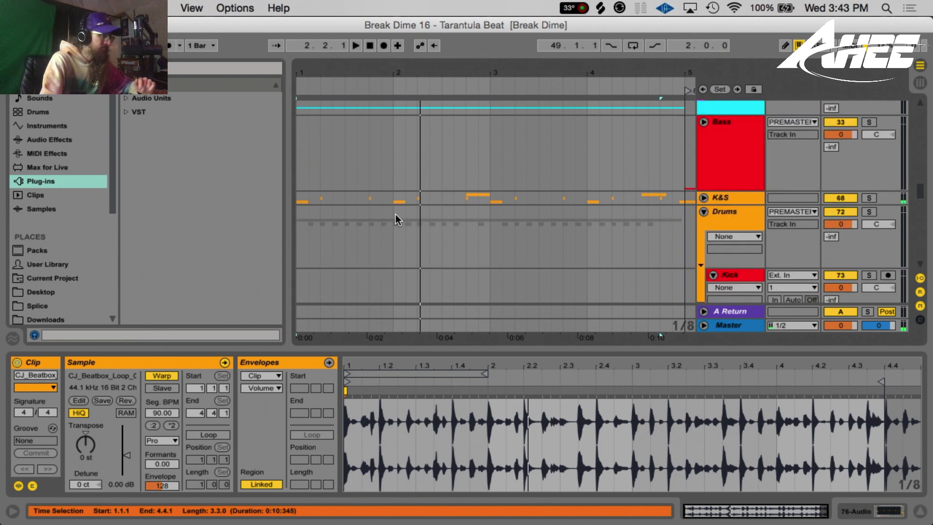
{"action": "key", "text": "space"}
{"action": "scroll", "coordinate": [395, 214], "scroll_direction": "down", "scroll_amount": 4}
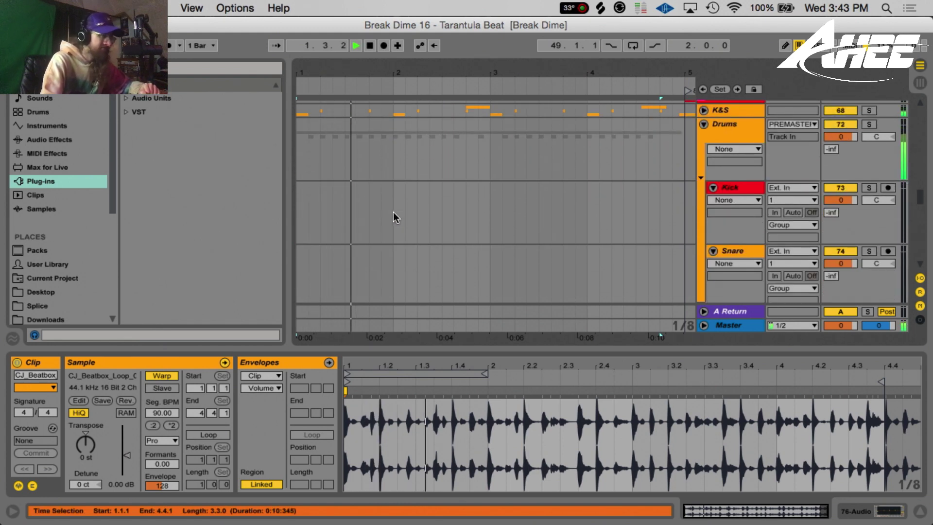
{"action": "key", "text": "space"}
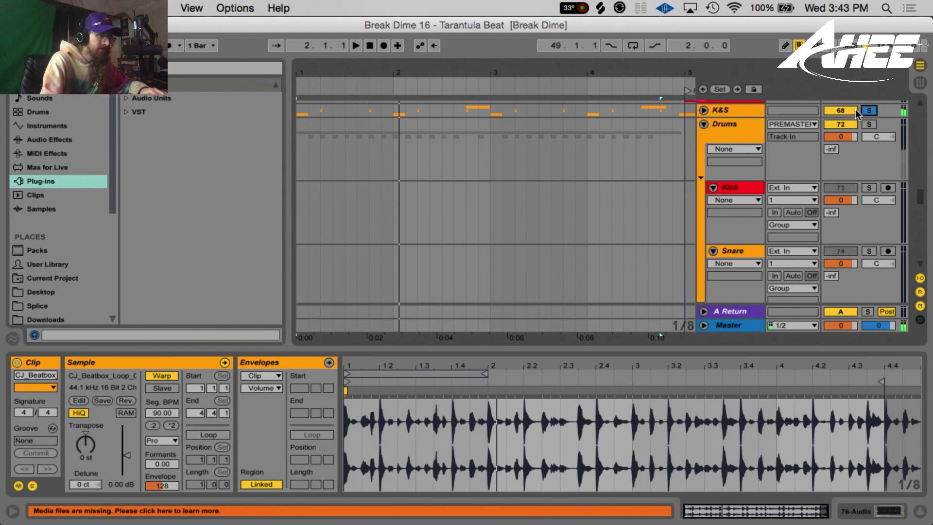
- Play the K&S group in solo from bar 1 and examine its expanded Snap and Soft Kick tracks
{"action": "key", "text": "space"}
{"action": "scroll", "coordinate": [469, 182], "scroll_direction": "up", "scroll_amount": 5}
{"action": "scroll", "coordinate": [468, 182], "scroll_direction": "down", "scroll_amount": 3}
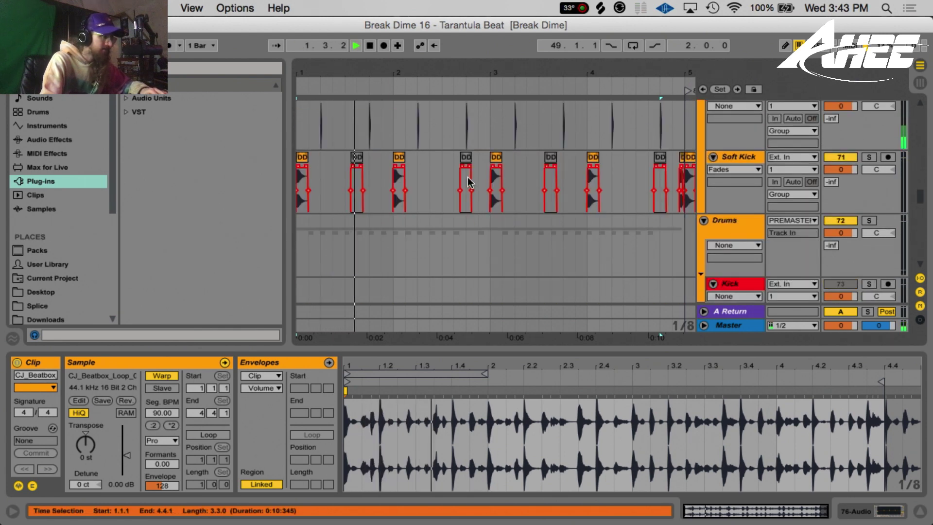
{"action": "scroll", "coordinate": [468, 182], "scroll_direction": "up", "scroll_amount": 3}
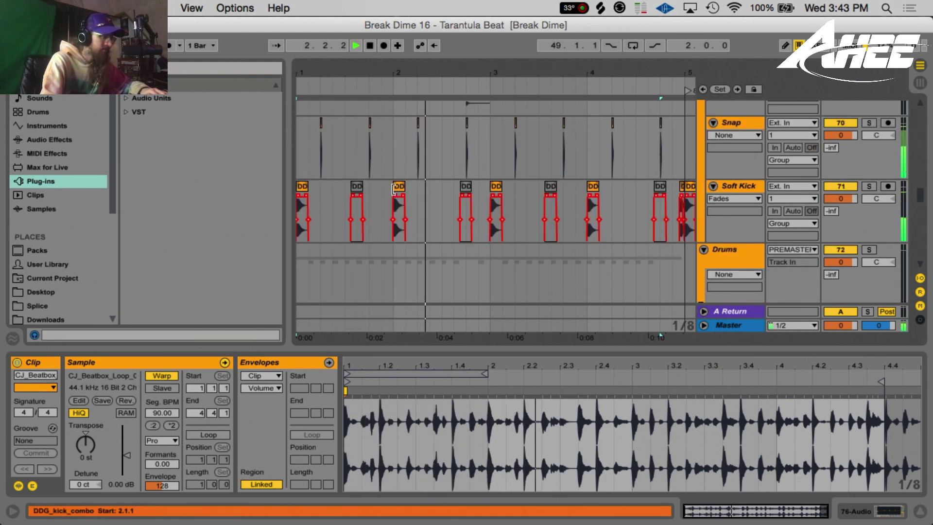
{"action": "scroll", "coordinate": [394, 189], "scroll_direction": "up", "scroll_amount": 4}
{"action": "key", "text": "space"}
{"action": "scroll", "coordinate": [391, 185], "scroll_direction": "down", "scroll_amount": 2}
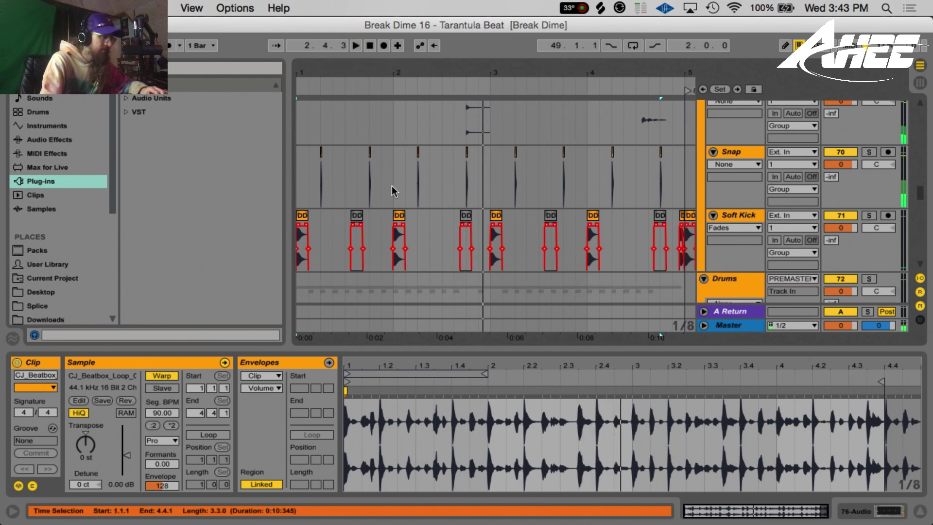
- Play the intro from the first DDG_kick_combo clip on Soft Kick and compare its clips with the Snap track
{"action": "scroll", "coordinate": [392, 187], "scroll_direction": "down", "scroll_amount": 5}
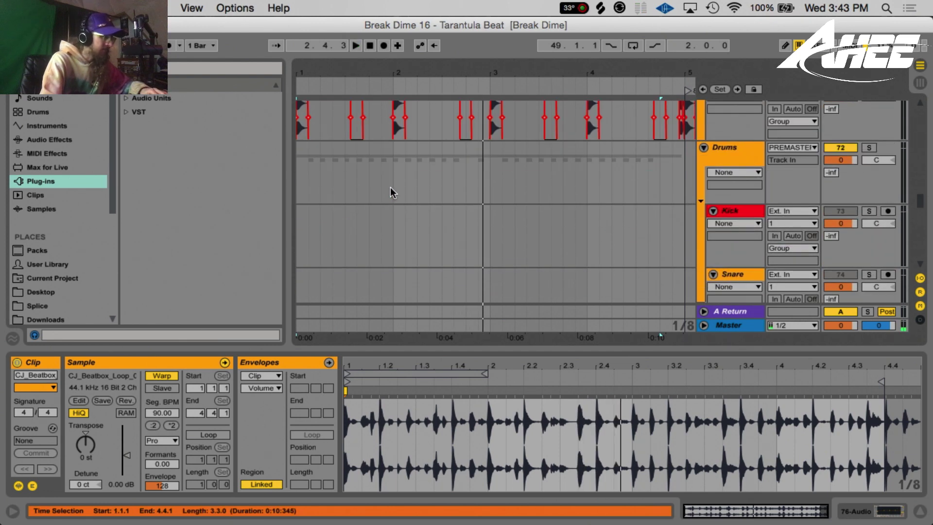
{"action": "scroll", "coordinate": [390, 188], "scroll_direction": "up", "scroll_amount": 5}
{"action": "left_click", "coordinate": [303, 161]}
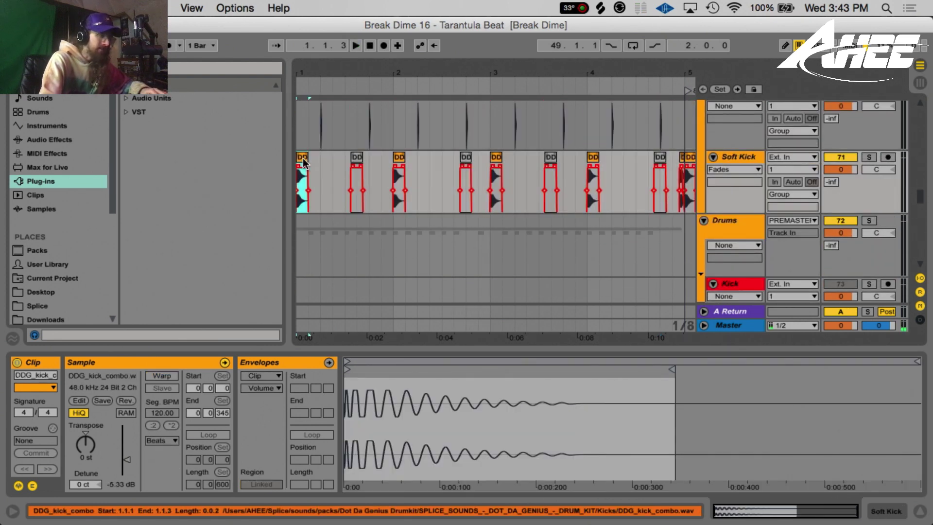
{"action": "key", "text": "space"}
{"action": "scroll", "coordinate": [413, 146], "scroll_direction": "up", "scroll_amount": 3}
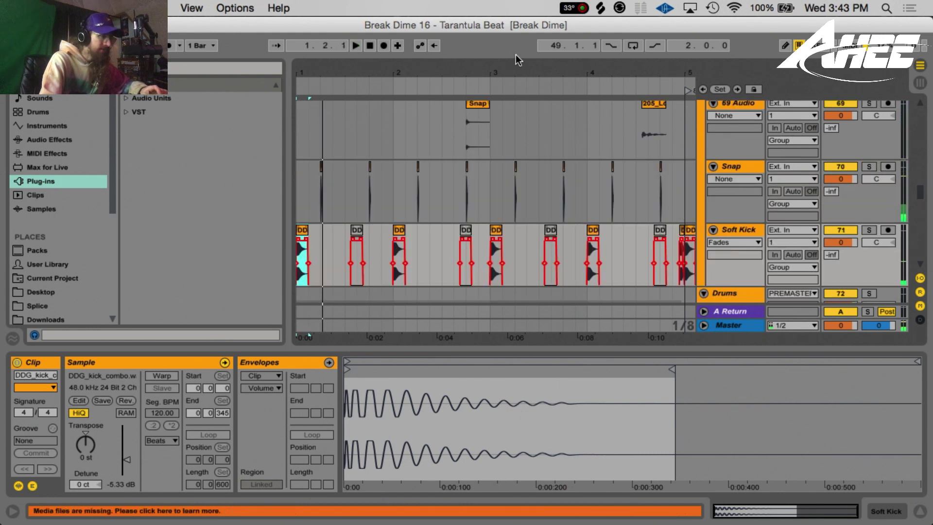
- Examine the first two bars of Soft Kick against the Snap hits, including the deactivated kick clip after beat 1.3
{"action": "left_click_drag", "start_coordinate": [514, 75], "coordinate": [430, 76]}
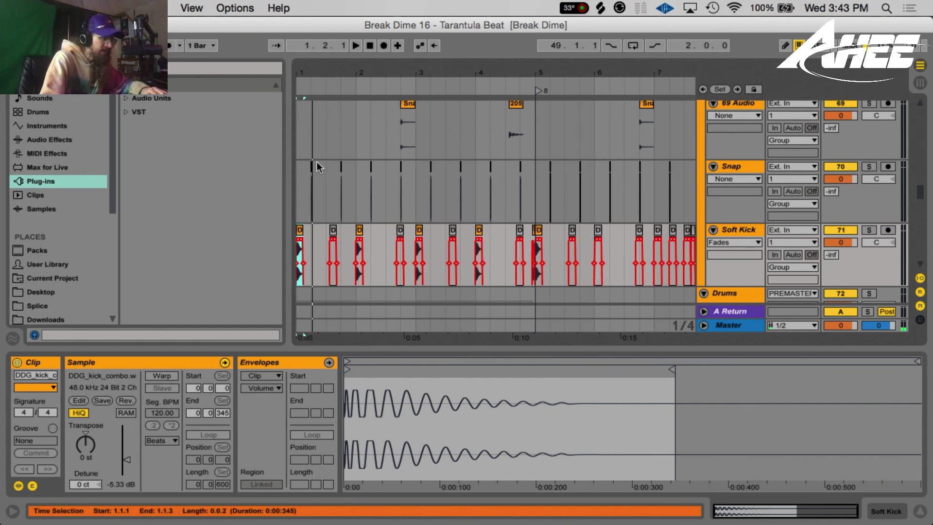
{"action": "left_click_drag", "start_coordinate": [306, 73], "coordinate": [306, 97]}
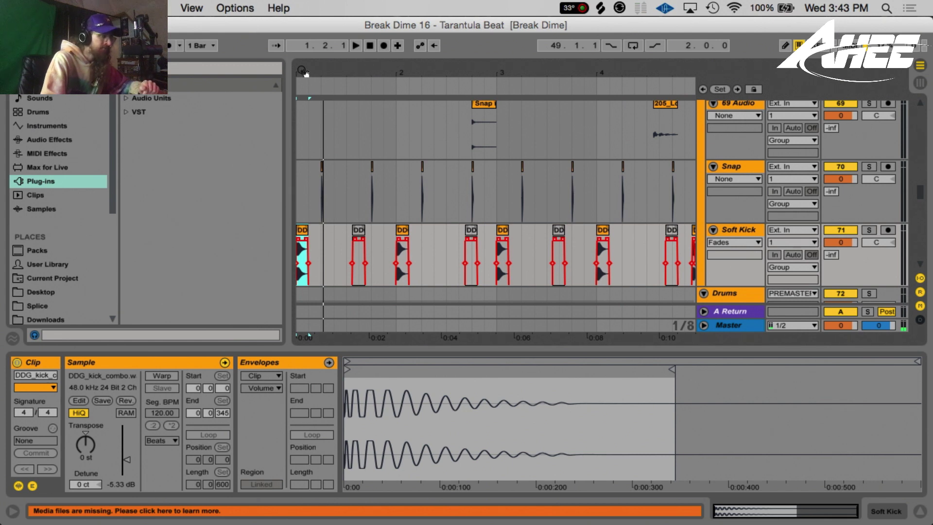
{"action": "left_click_drag", "start_coordinate": [309, 68], "coordinate": [358, 156]}
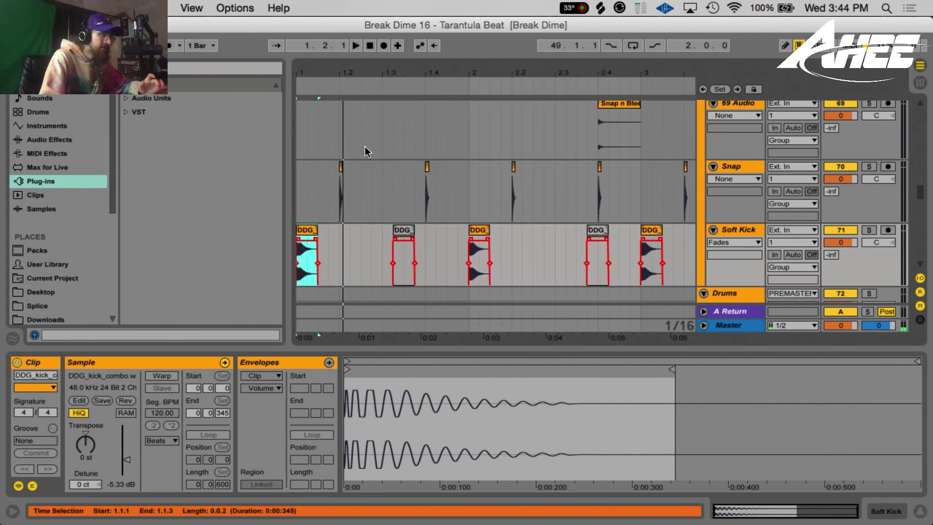
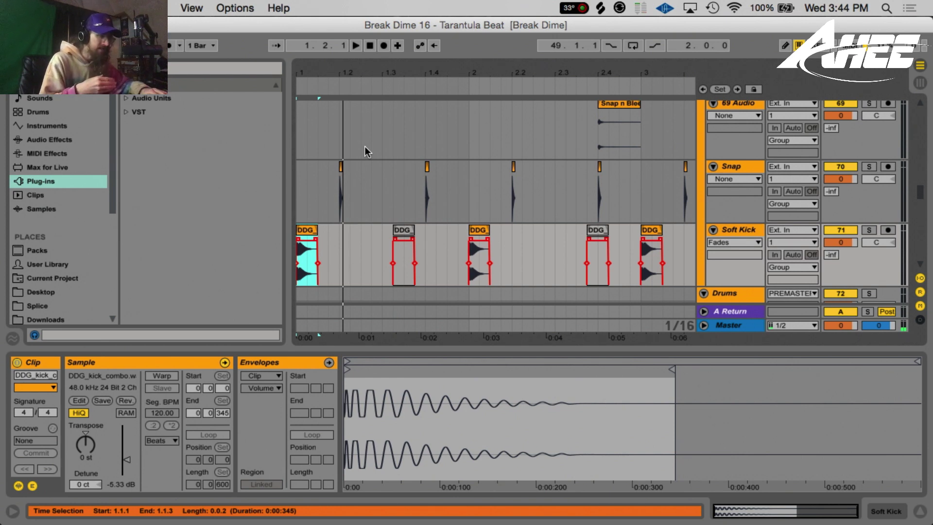
{"action": "key", "text": "space"}
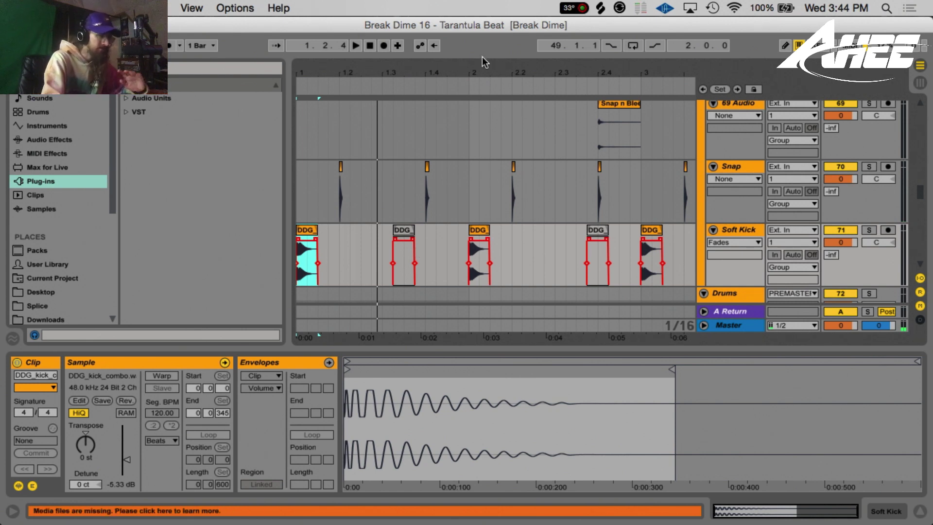
{"action": "left_click", "coordinate": [397, 264]}
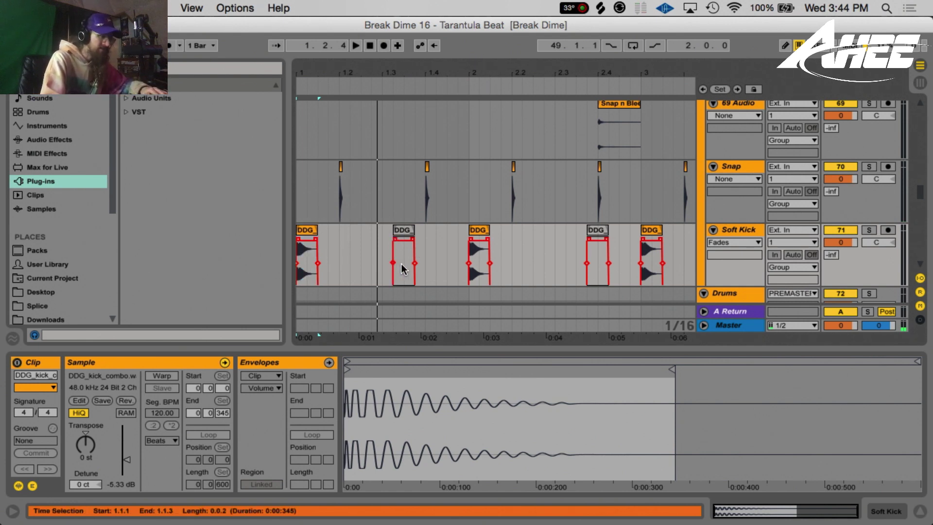
{"action": "left_click_drag", "start_coordinate": [442, 72], "coordinate": [316, 72]}
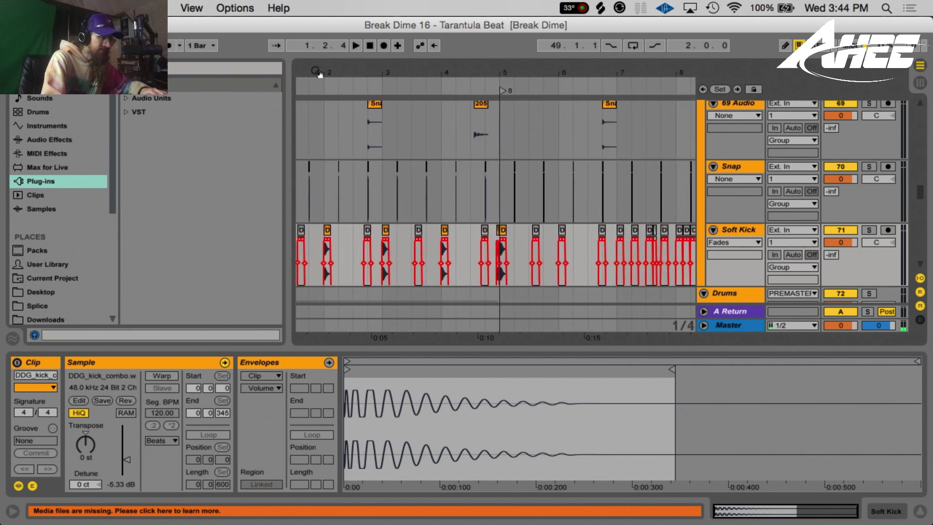
- Expand the FX group, solo the 90 Serum track and open its Serum synth while playing from bar 5
{"action": "scroll", "coordinate": [517, 223], "scroll_direction": "up", "scroll_amount": 8}
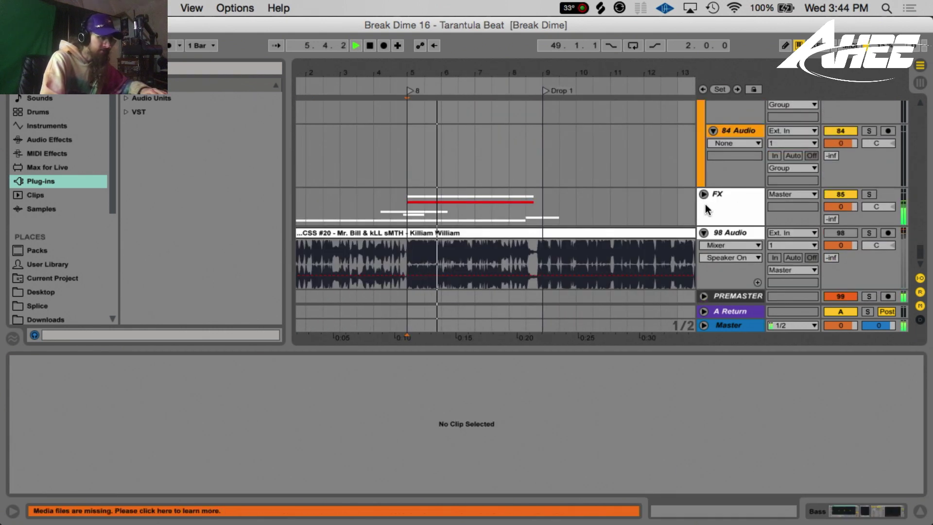
{"action": "left_click", "coordinate": [703, 194]}
{"action": "scroll", "coordinate": [707, 200], "scroll_direction": "down", "scroll_amount": 10}
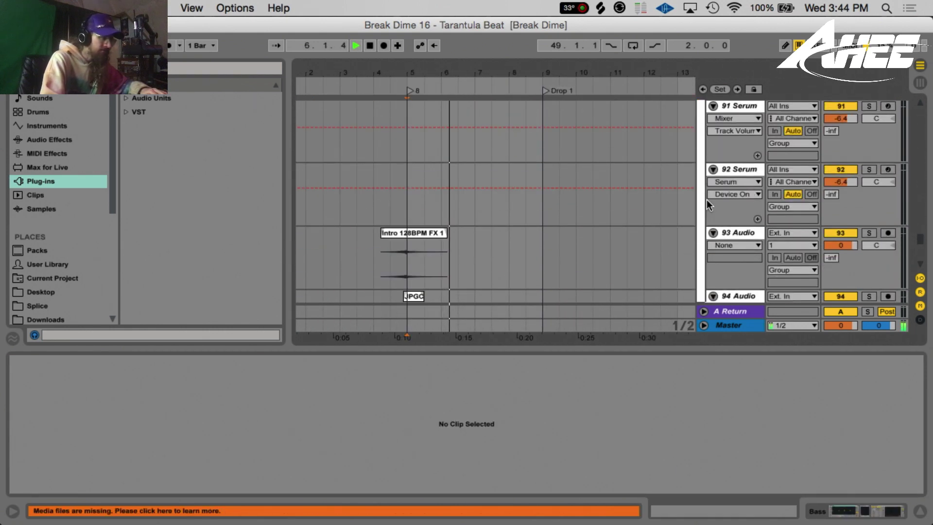
{"action": "scroll", "coordinate": [709, 204], "scroll_direction": "up", "scroll_amount": 4}
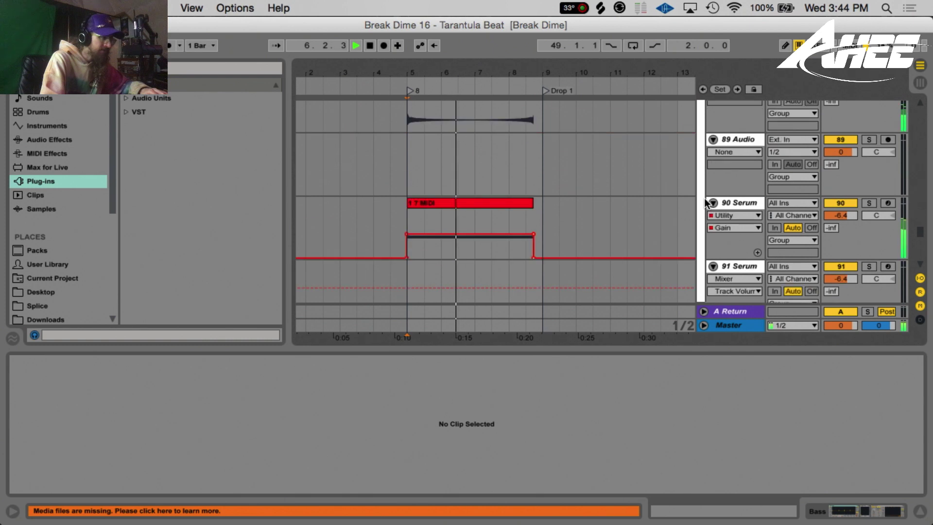
{"action": "left_click", "coordinate": [733, 204]}
{"action": "left_click", "coordinate": [869, 514]}
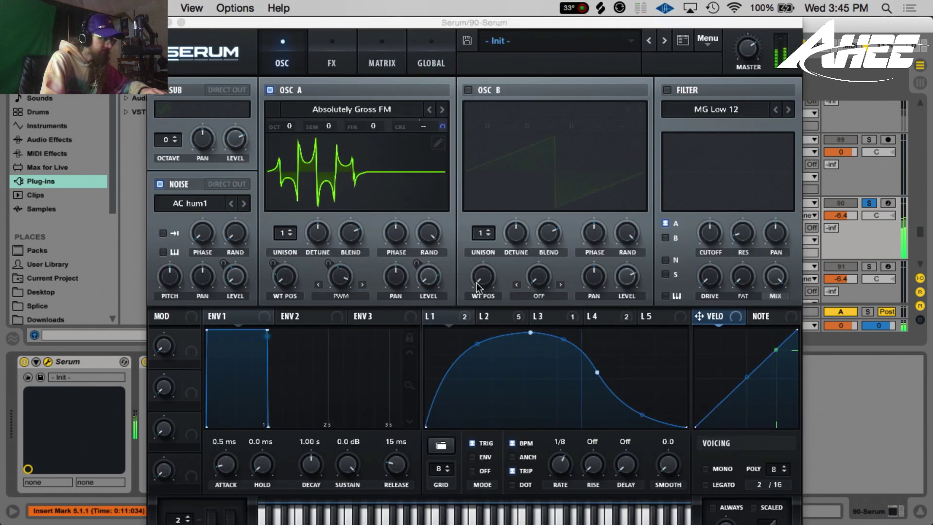
- Examine the shapes, rates and destinations of LFO 1 through LFO 4 in Serum
{"action": "mouse_move", "coordinate": [494, 320]}
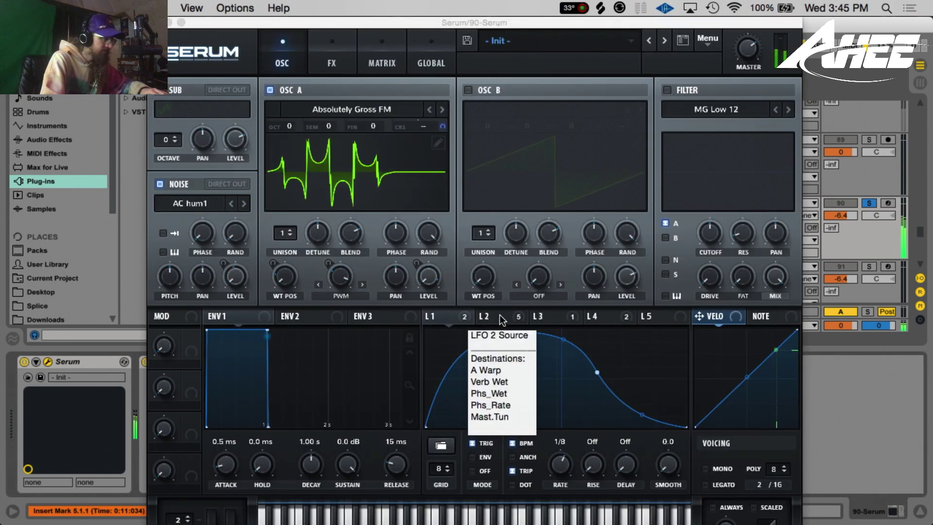
{"action": "left_click", "coordinate": [455, 319]}
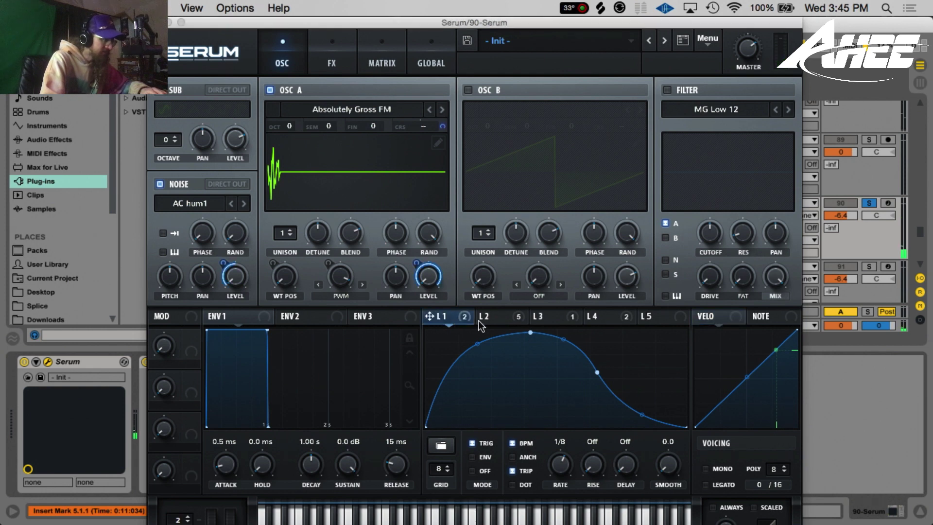
{"action": "left_click", "coordinate": [505, 318]}
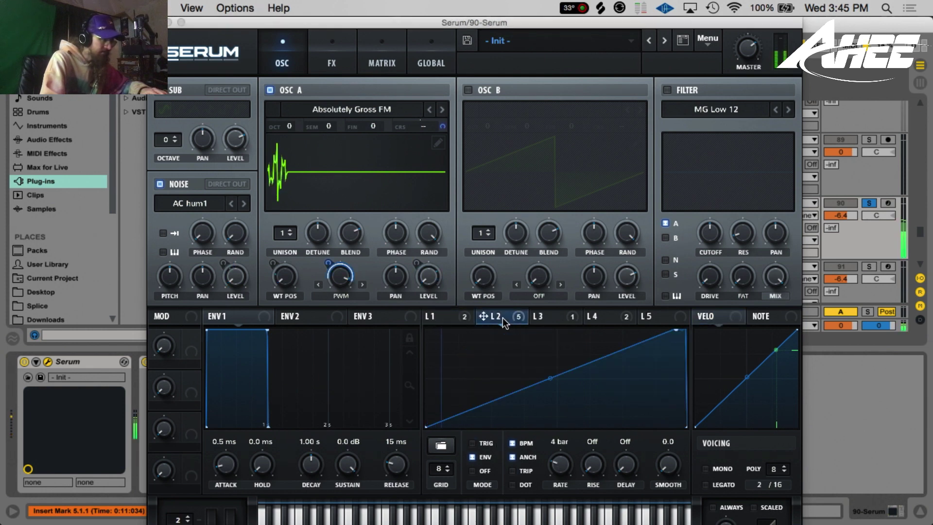
{"action": "mouse_move", "coordinate": [544, 316]}
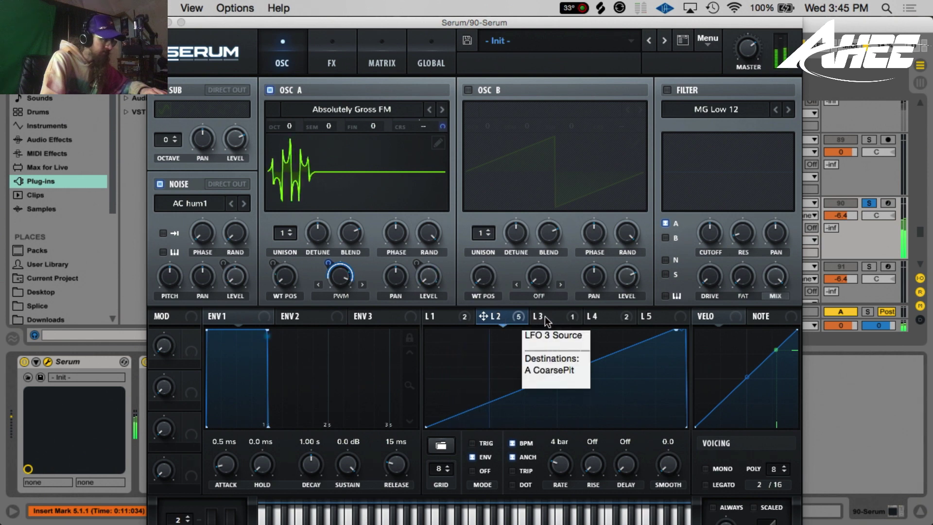
{"action": "left_click", "coordinate": [560, 319]}
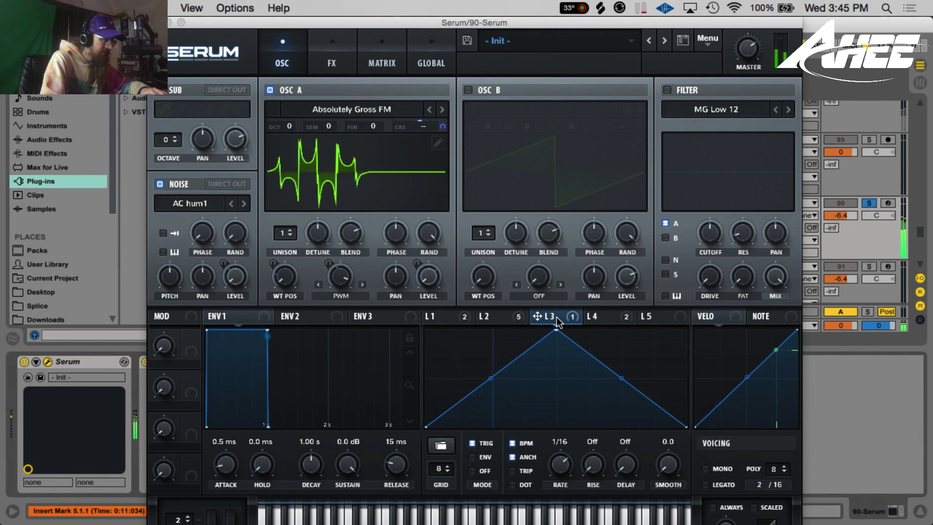
{"action": "left_click", "coordinate": [602, 317]}
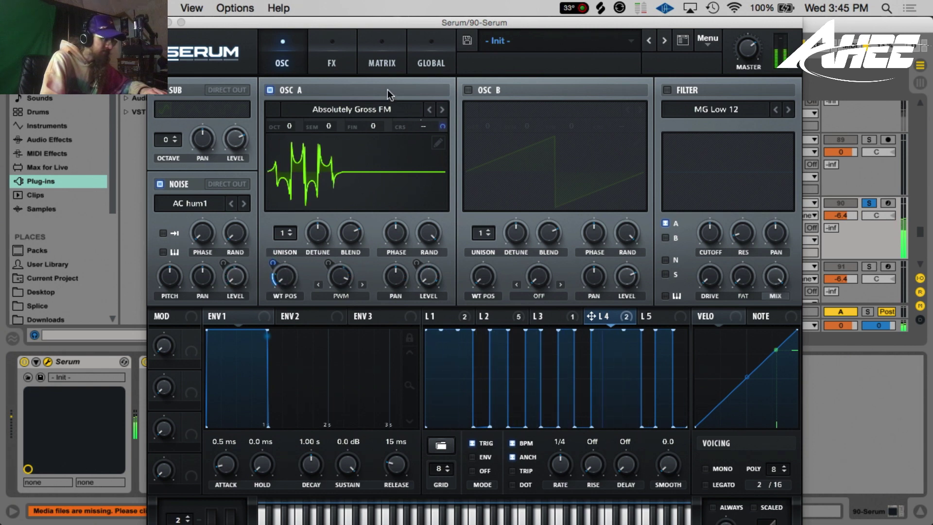
- Switch off Serum's Distortion effect and review LFO 2's modulation of the phaser, reverb and oscillator A warp
{"action": "left_click", "coordinate": [347, 63]}
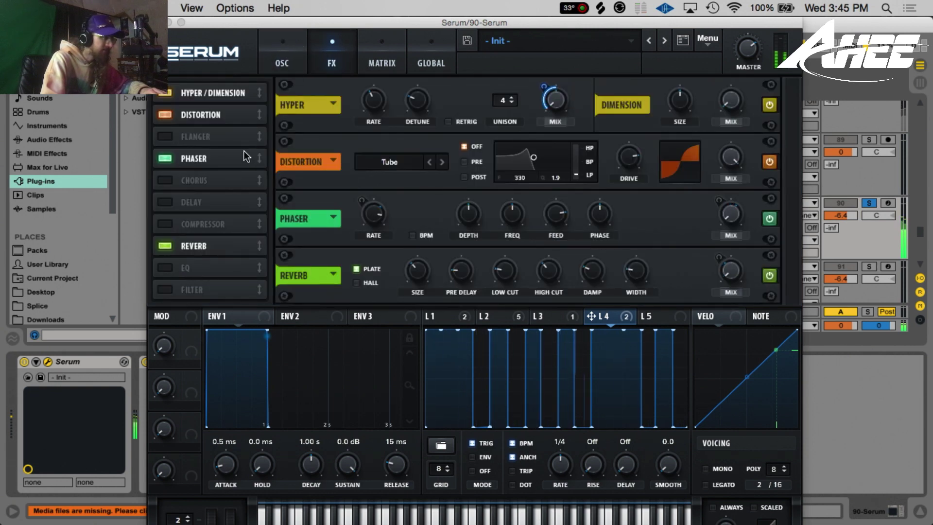
{"action": "left_click", "coordinate": [238, 116]}
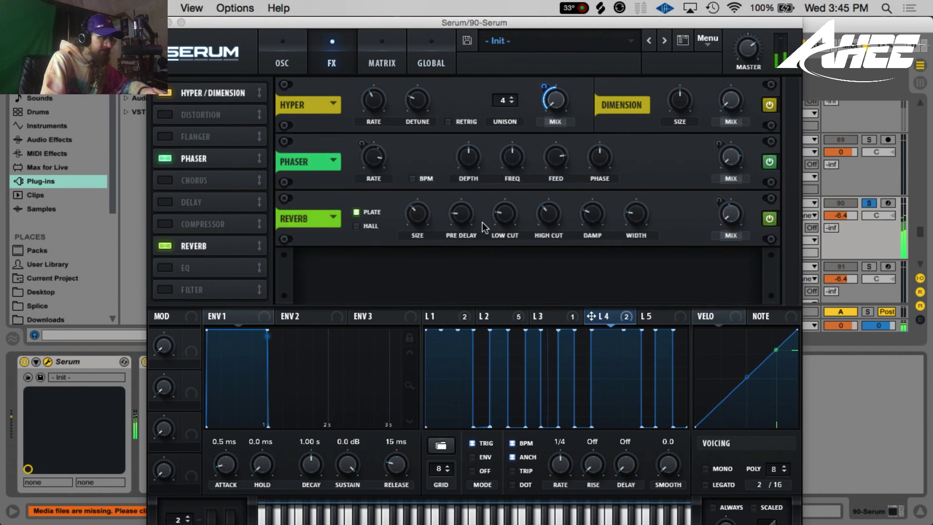
{"action": "left_click", "coordinate": [488, 316]}
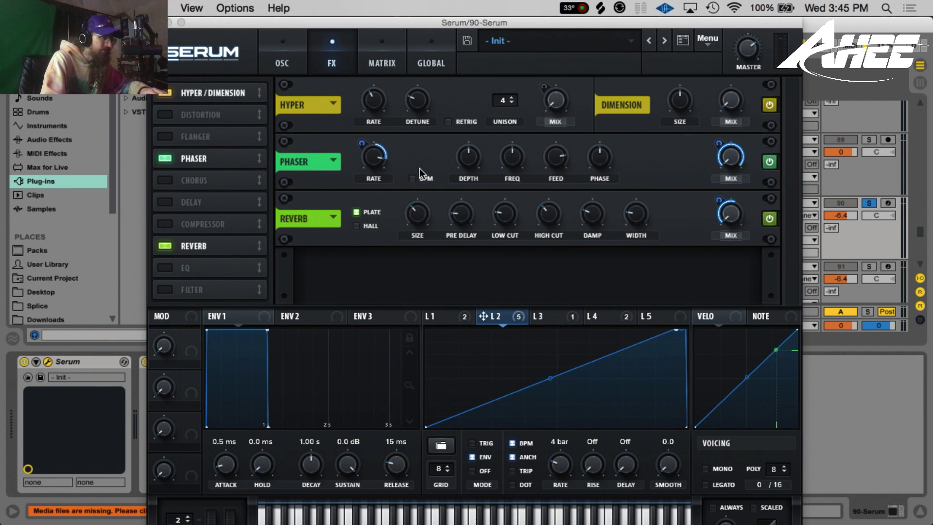
{"action": "left_click", "coordinate": [280, 56]}
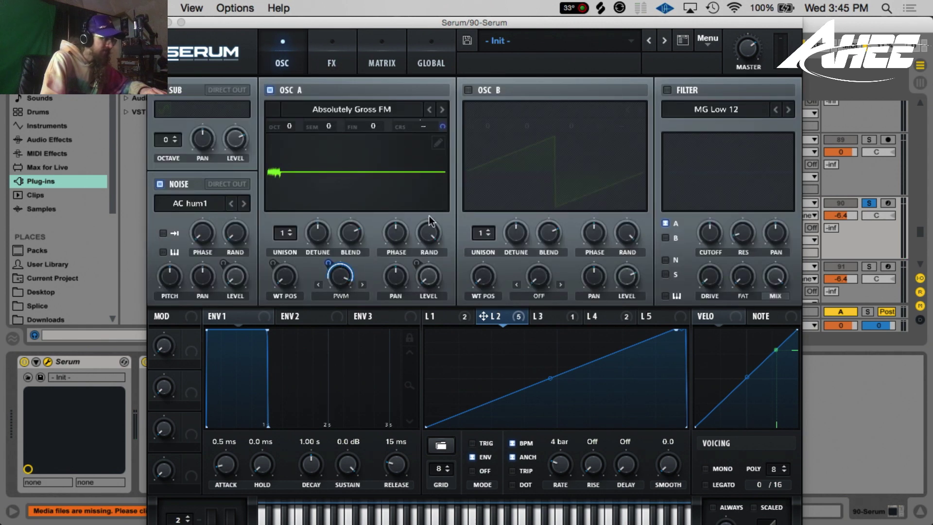
{"action": "left_click", "coordinate": [157, 23]}
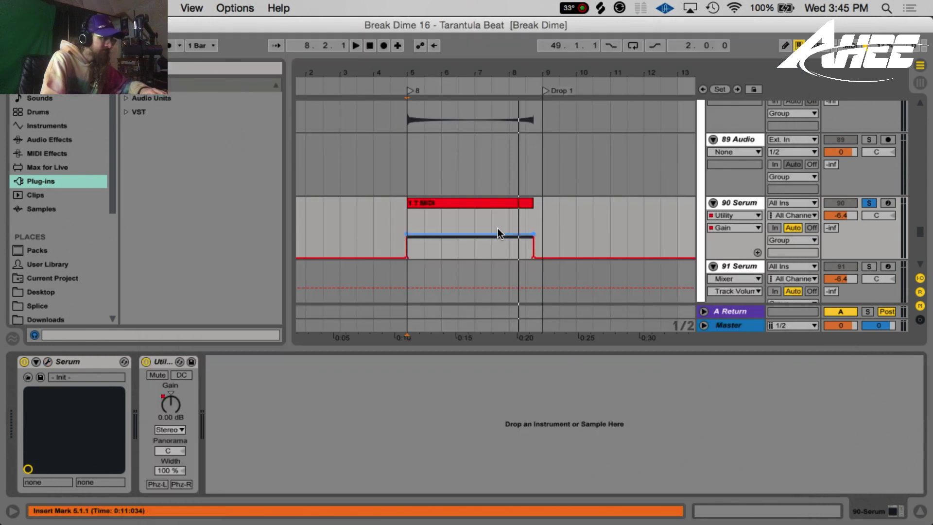
- Play the underwater air discharge clip on 96 Audio in solo from bars 5 and 6.3, ending with the solo off
{"action": "scroll", "coordinate": [513, 246], "scroll_direction": "down", "scroll_amount": 10}
{"action": "scroll", "coordinate": [505, 237], "scroll_direction": "up", "scroll_amount": 1}
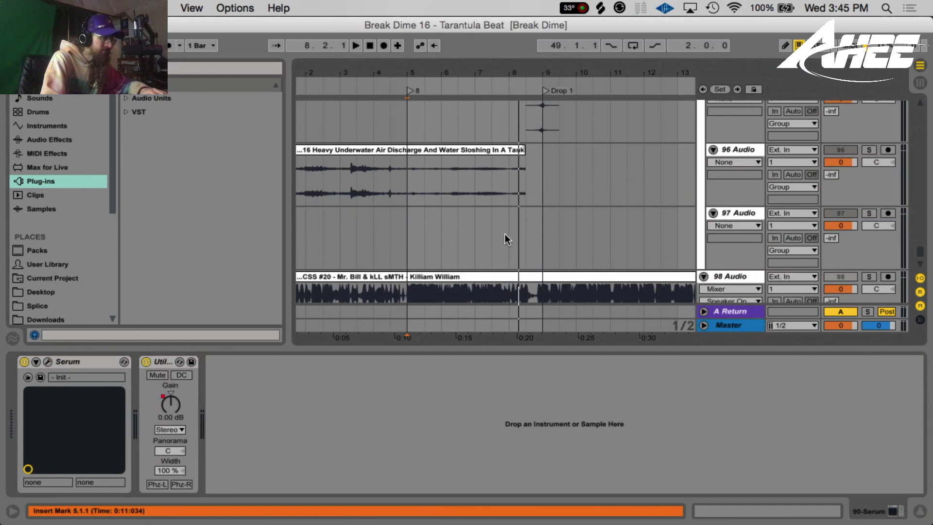
{"action": "left_click", "coordinate": [412, 179]}
{"action": "left_click", "coordinate": [869, 150]}
{"action": "key", "text": "space"}
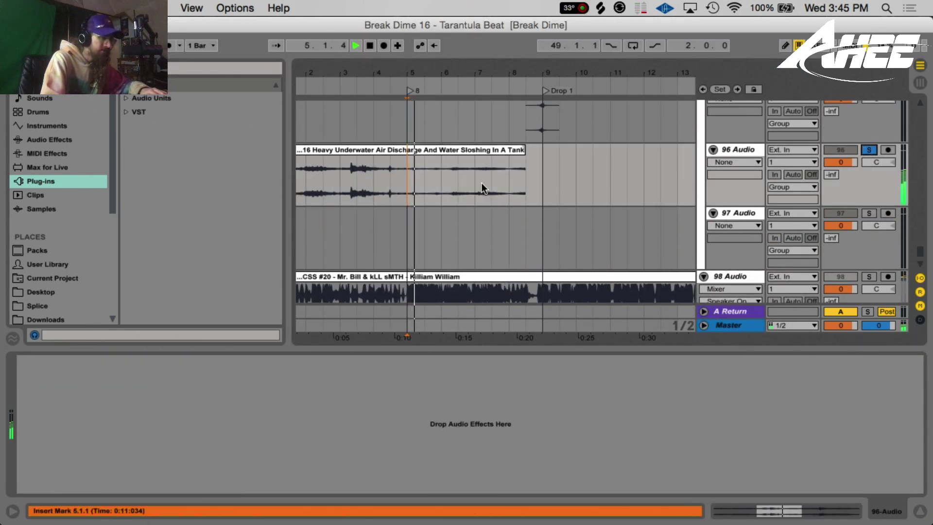
{"action": "left_click", "coordinate": [455, 185]}
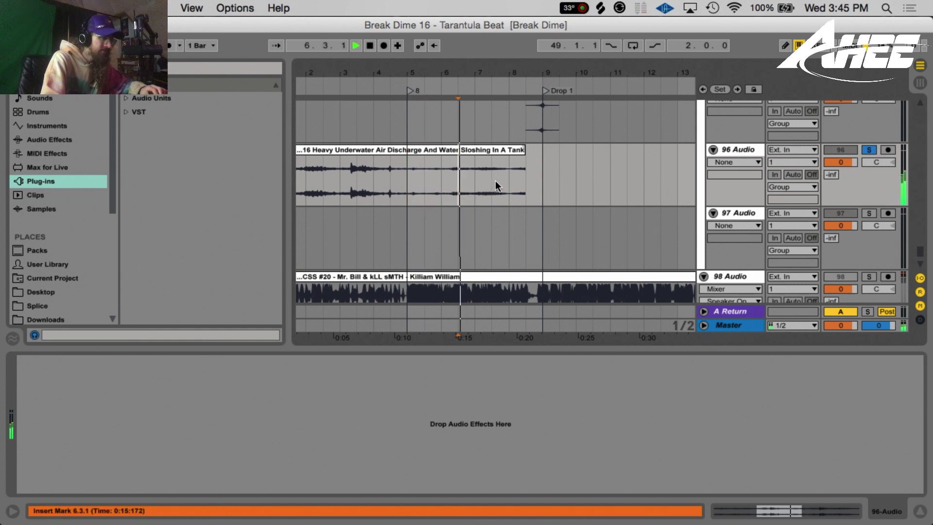
{"action": "scroll", "coordinate": [494, 179], "scroll_direction": "up", "scroll_amount": 2}
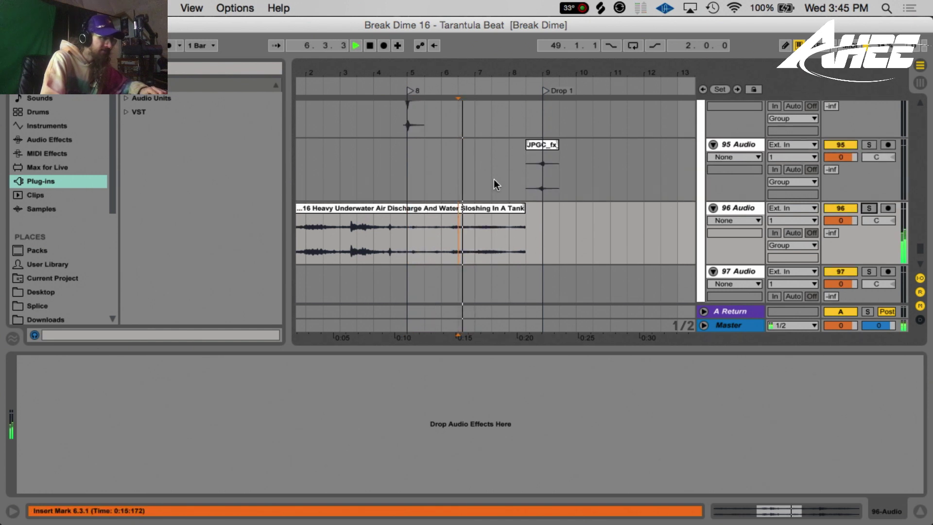
- Solo 88 Audio and play both Dazz_FX_Down_Noise_Spread clips, including the end of the second from 8.3.1
{"action": "scroll", "coordinate": [481, 178], "scroll_direction": "up", "scroll_amount": 6}
{"action": "key", "text": "space"}
{"action": "left_click", "coordinate": [517, 150]}
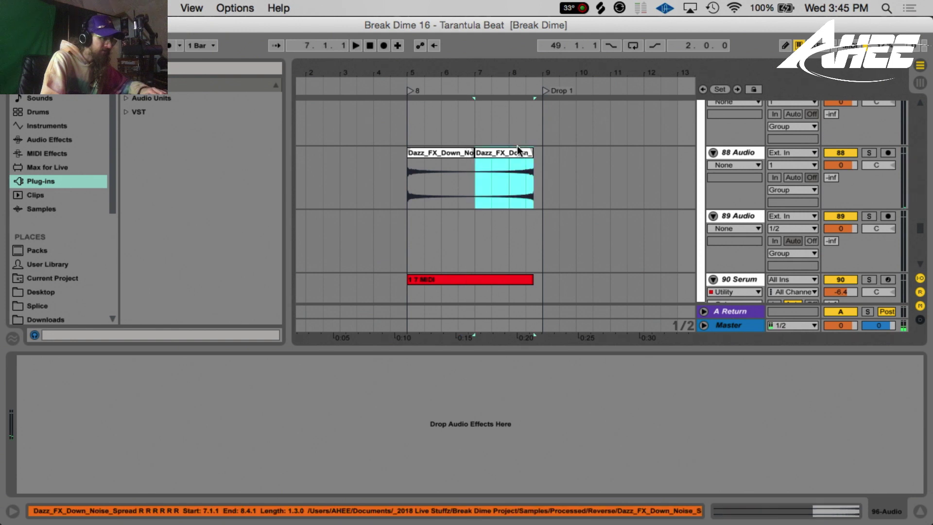
{"action": "left_click", "coordinate": [869, 153]}
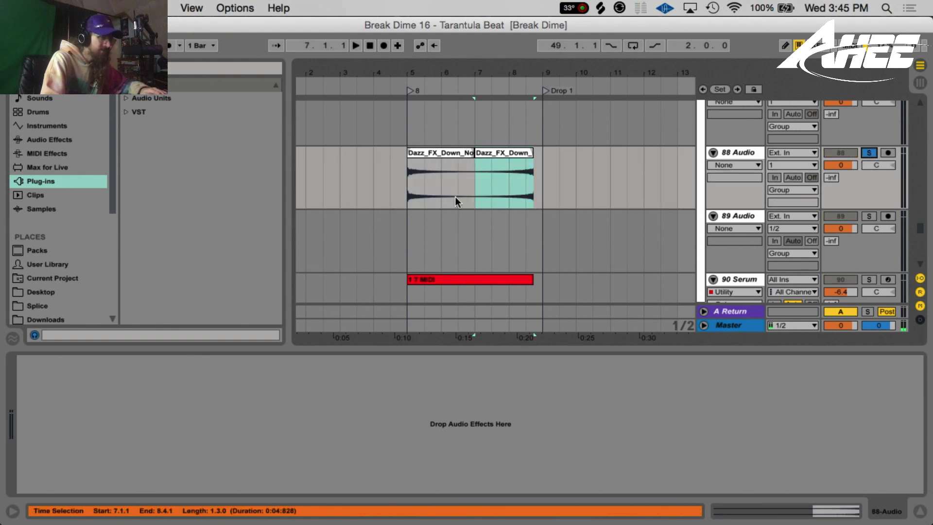
{"action": "left_click", "coordinate": [512, 179]}
{"action": "key", "text": "space"}
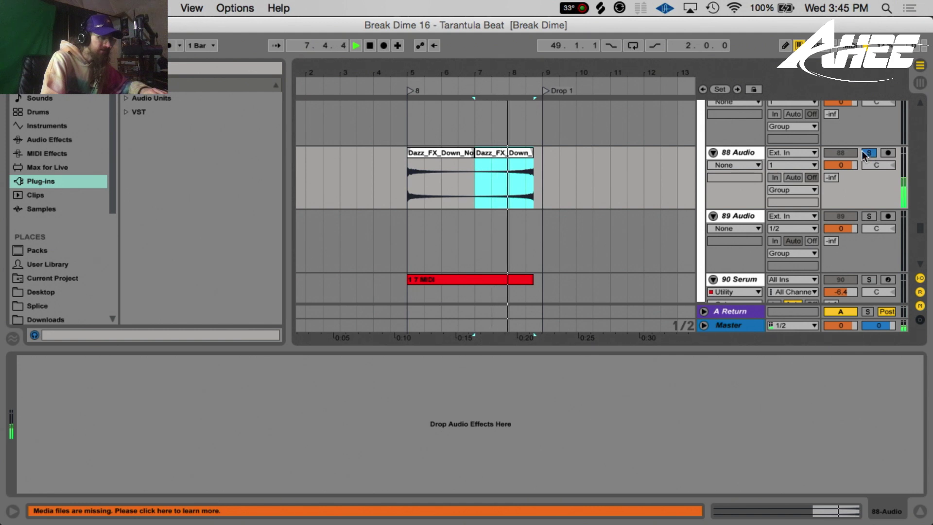
{"action": "key", "text": "space"}
{"action": "left_click", "coordinate": [450, 156]}
{"action": "key", "text": "space"}
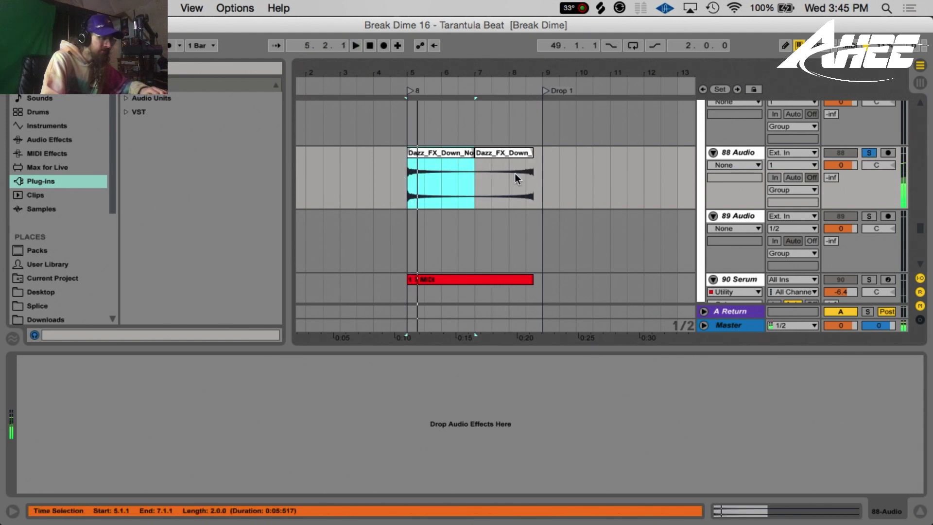
{"action": "left_click", "coordinate": [513, 175]}
- Play the Chords group in solo from bar 5 and expand it to examine its tracks and automation
{"action": "scroll", "coordinate": [406, 231], "scroll_direction": "up", "scroll_amount": 15}
{"action": "left_click", "coordinate": [406, 231]}
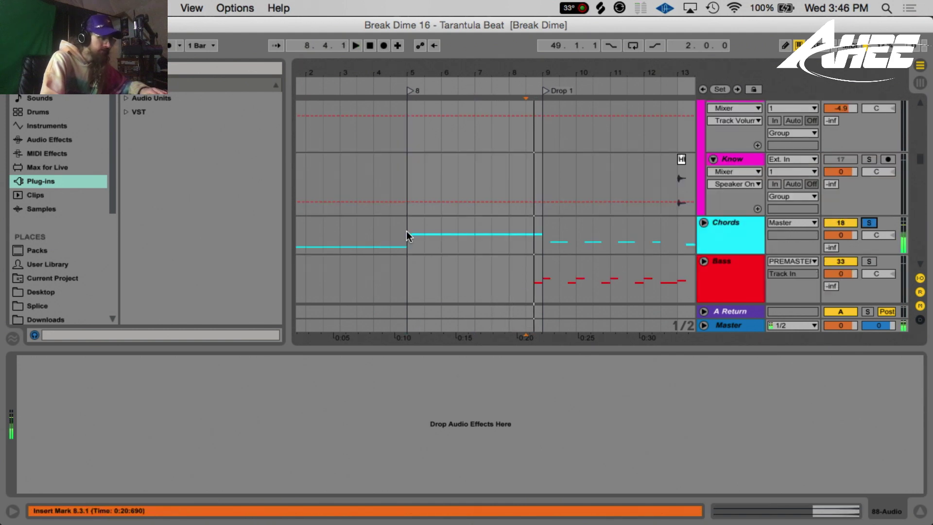
{"action": "left_click", "coordinate": [704, 223]}
{"action": "scroll", "coordinate": [567, 208], "scroll_direction": "down", "scroll_amount": 15}
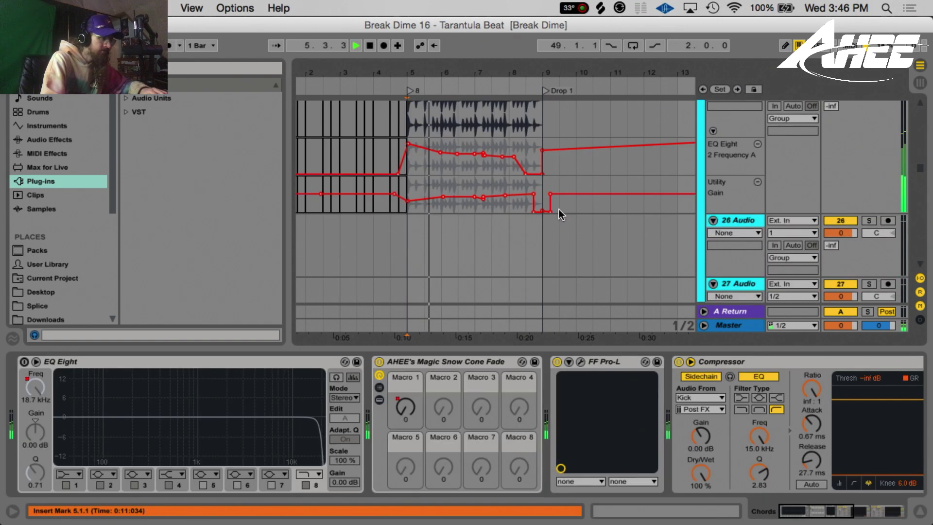
- Open the RARE_2S_NHW_RAVE breakbeat clip at bar 5 on 25 Audio to view its sample settings, and stop playback
{"action": "scroll", "coordinate": [558, 209], "scroll_direction": "up", "scroll_amount": 2}
{"action": "double_click", "coordinate": [464, 146]}
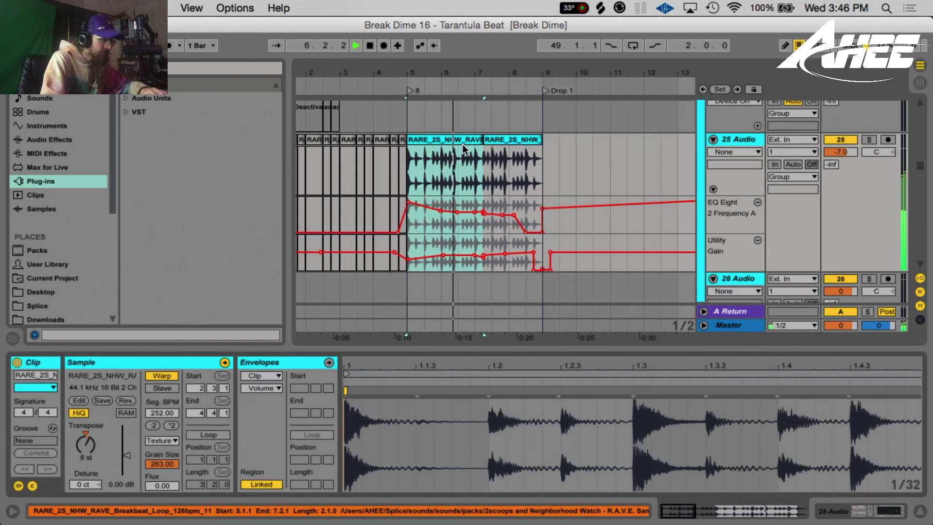
{"action": "key", "text": "space"}
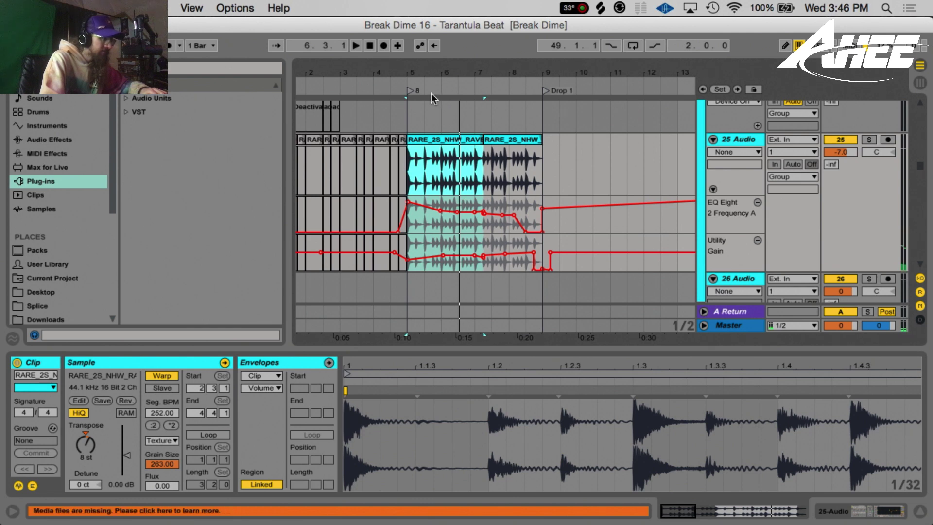
- Play the breakbeat clip at bar 1 in solo on 25 Audio with Utility toggled, and delete that clip
{"action": "left_click_drag", "start_coordinate": [378, 72], "coordinate": [402, 74]}
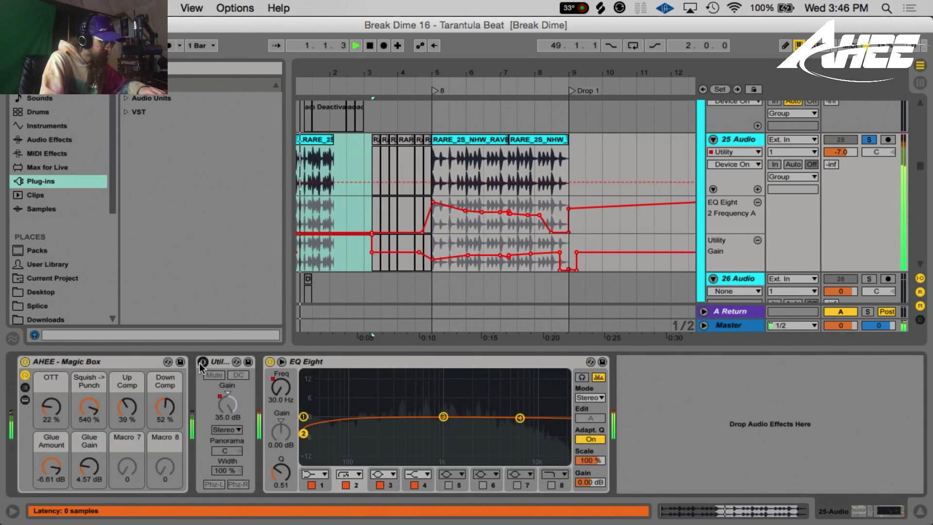
{"action": "left_click", "coordinate": [203, 361]}
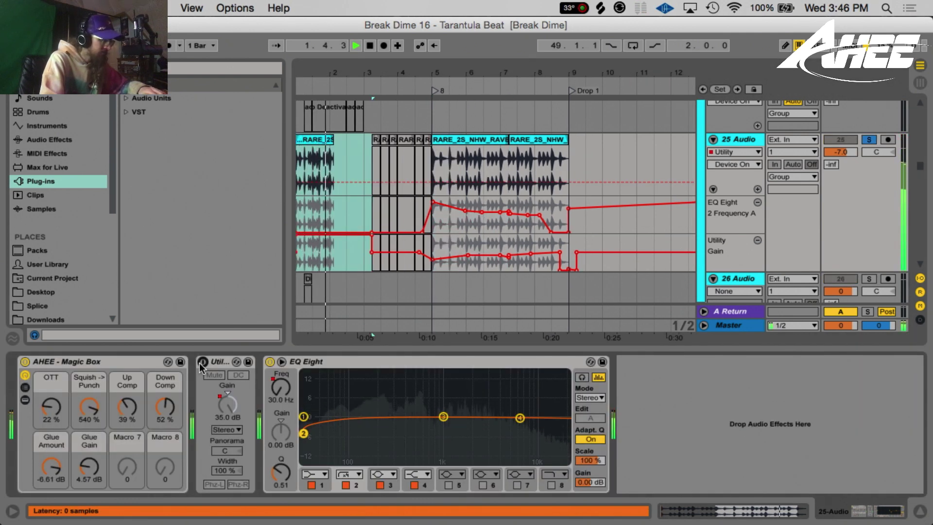
{"action": "key", "text": "space"}
{"action": "key", "text": "Delete"}
- Halve the segment tempo of the first breakbeat clip at bar 5 and double it back to 252 BPM
{"action": "left_click", "coordinate": [466, 140]}
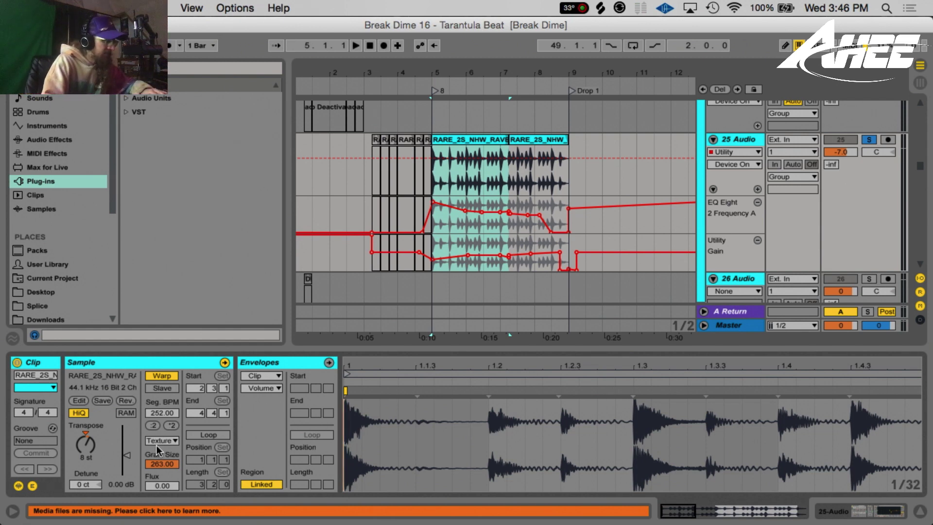
{"action": "left_click", "coordinate": [152, 426]}
{"action": "left_click", "coordinate": [170, 426]}
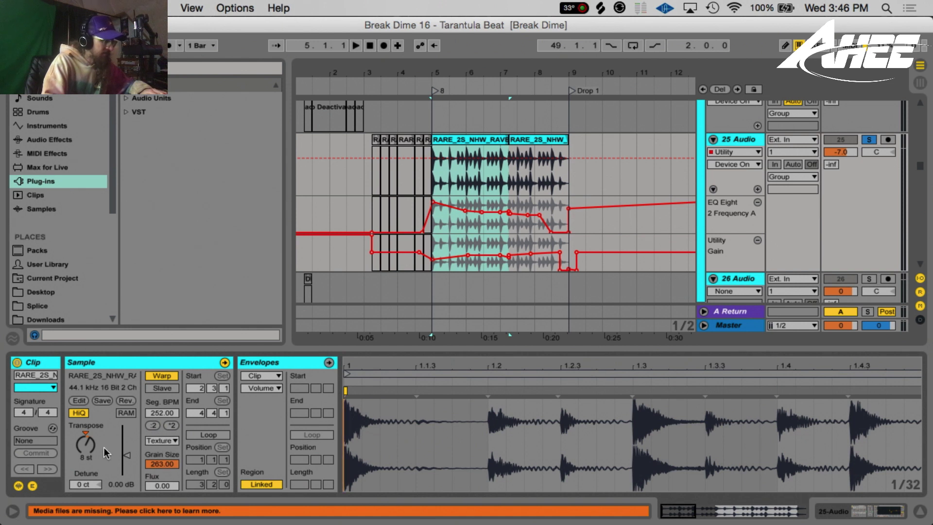
- Play both breakbeat clips on 25 Audio in solo from bar 5 to Drop 1, ending with the solo off
{"action": "key", "text": "space"}
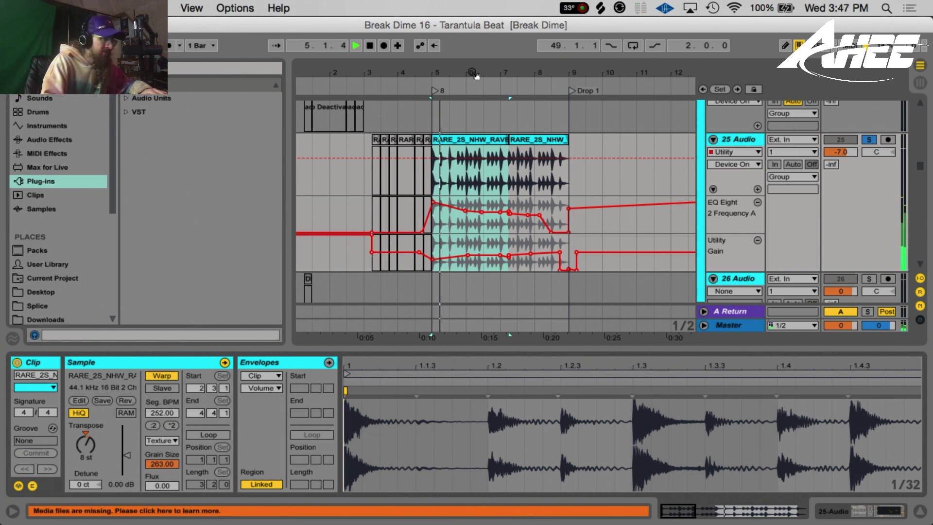
{"action": "left_click_drag", "start_coordinate": [466, 66], "coordinate": [475, 106]}
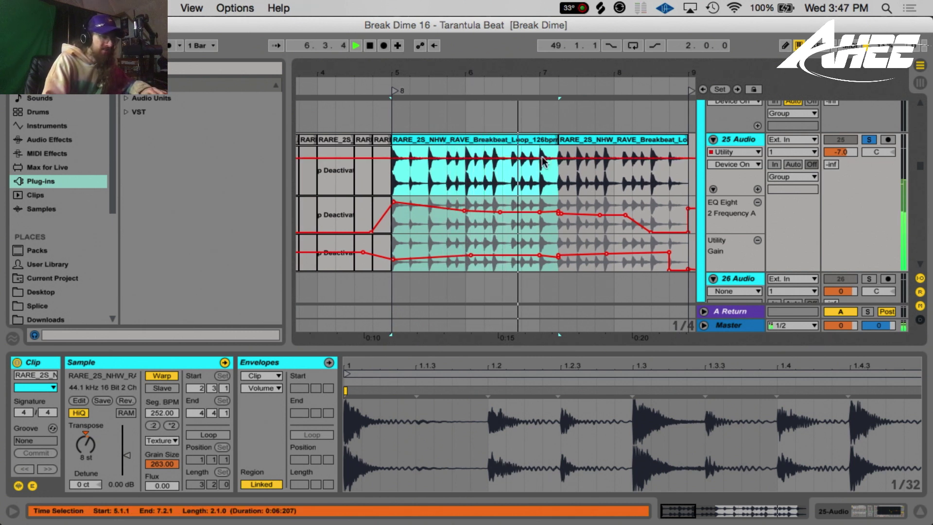
{"action": "left_click_drag", "start_coordinate": [579, 69], "coordinate": [511, 72]}
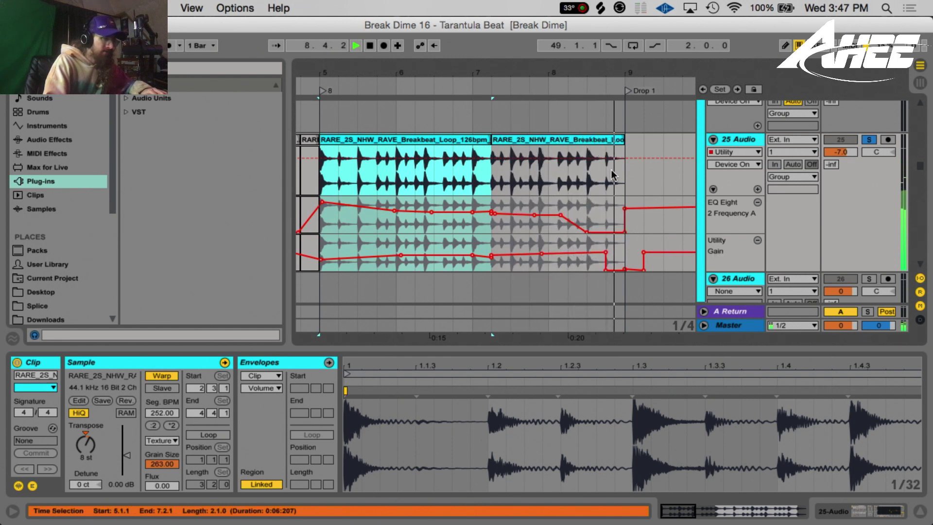
{"action": "key", "text": "space"}
{"action": "key", "text": "minus"}
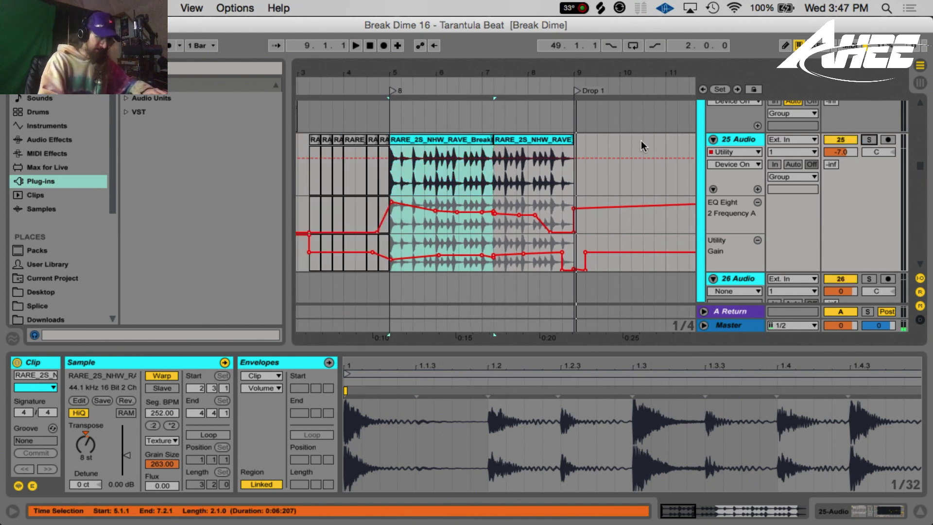
- Solo 3 Audio, play its chopped UH_2_Vox_Intro clips from bar 5, and examine Macro 1 of AHEE's Magic Snow Cone Fade
{"action": "scroll", "coordinate": [637, 142], "scroll_direction": "up", "scroll_amount": 5}
{"action": "scroll", "coordinate": [626, 153], "scroll_direction": "up", "scroll_amount": 10}
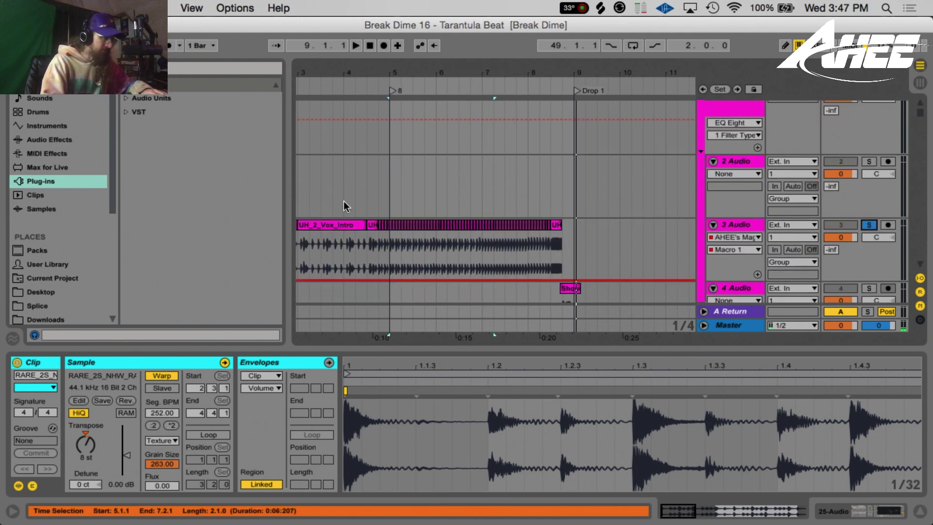
{"action": "key", "text": "space"}
{"action": "left_click", "coordinate": [743, 225]}
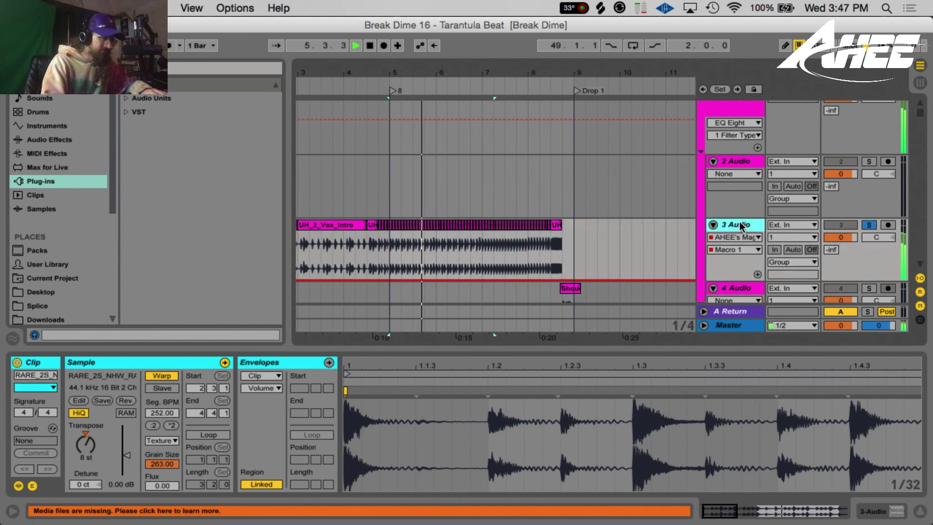
{"action": "left_click", "coordinate": [895, 511]}
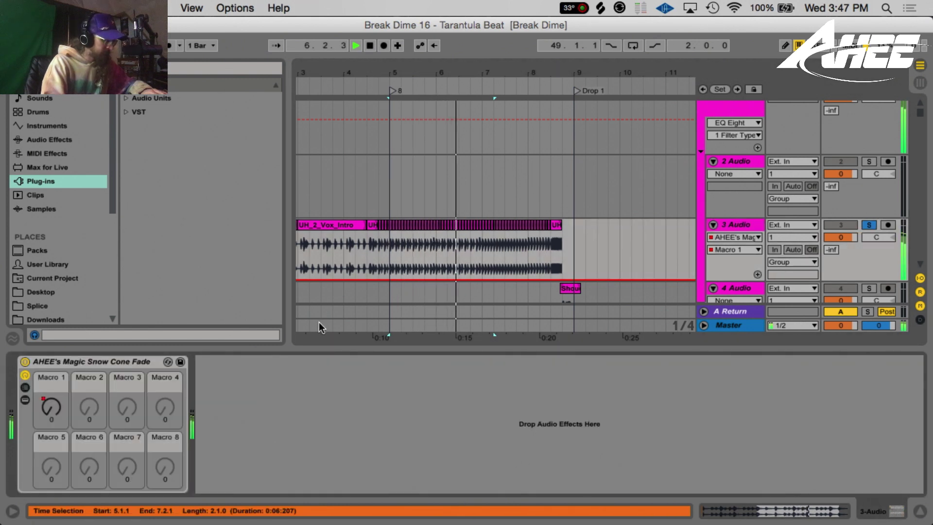
{"action": "left_click", "coordinate": [53, 394]}
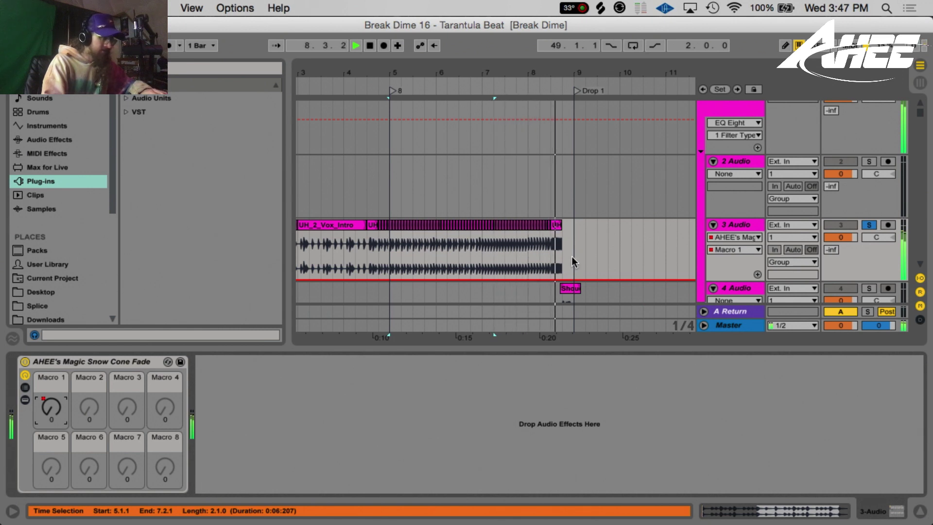
{"action": "key", "text": "space"}
- Consolidate the UH_2_Vox_Intro slices on 3 Audio over the first beat of bar 8 and set the warp mode to Complex Pro
{"action": "double_click", "coordinate": [557, 225]}
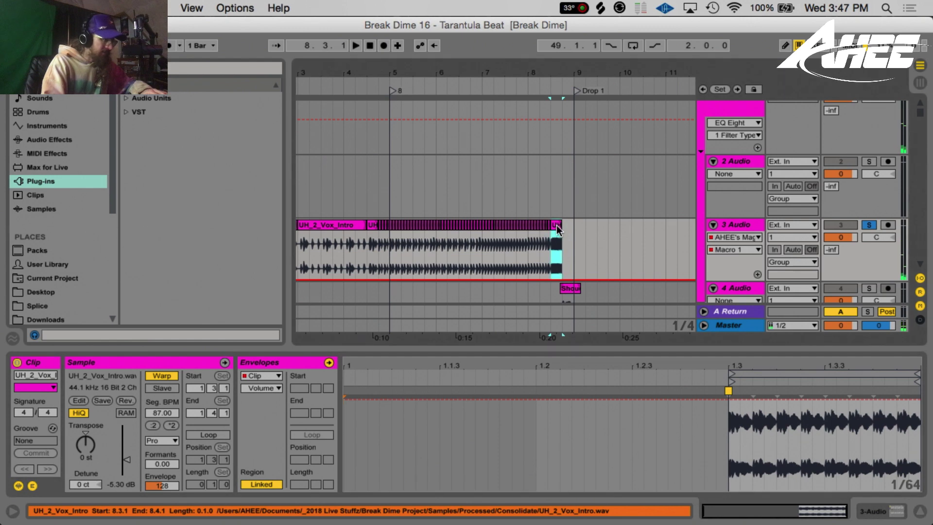
{"action": "left_click_drag", "start_coordinate": [563, 74], "coordinate": [563, 126]}
{"action": "left_click_drag", "start_coordinate": [473, 243], "coordinate": [504, 250]}
{"action": "key", "text": "super+j"}
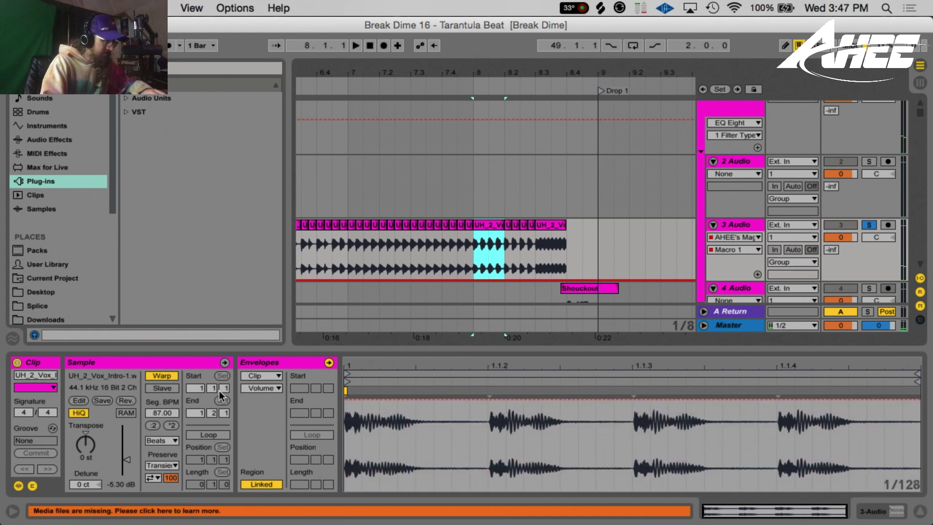
{"action": "left_click", "coordinate": [161, 440]}
{"action": "left_click", "coordinate": [172, 496]}
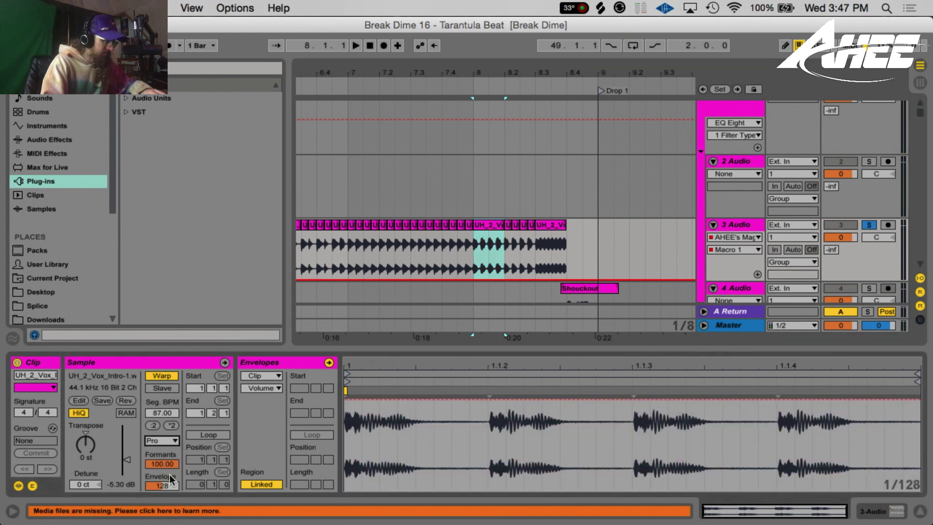
- Draw a rising Transposition Modulation envelope across the consolidated vocal clip at 8.1.1 and play the clip
{"action": "left_click", "coordinate": [254, 375]}
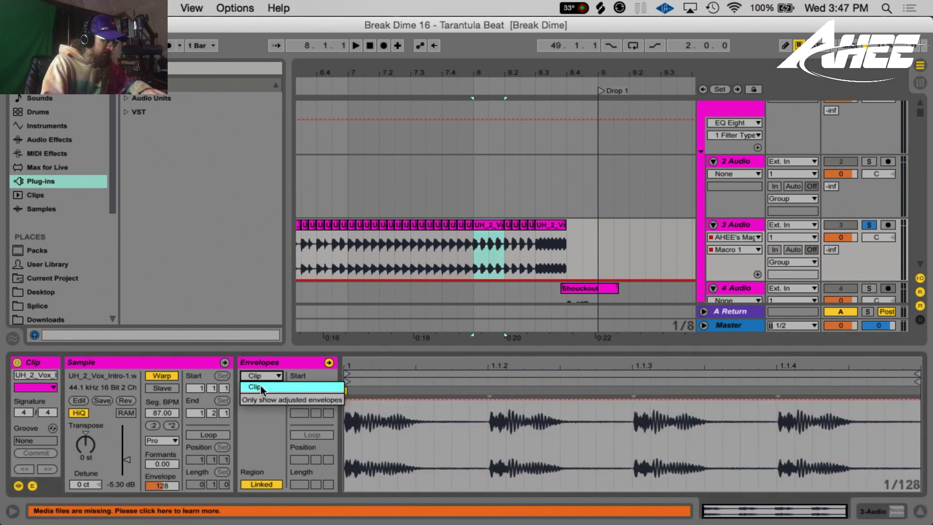
{"action": "left_click", "coordinate": [261, 386]}
{"action": "left_click", "coordinate": [259, 388]}
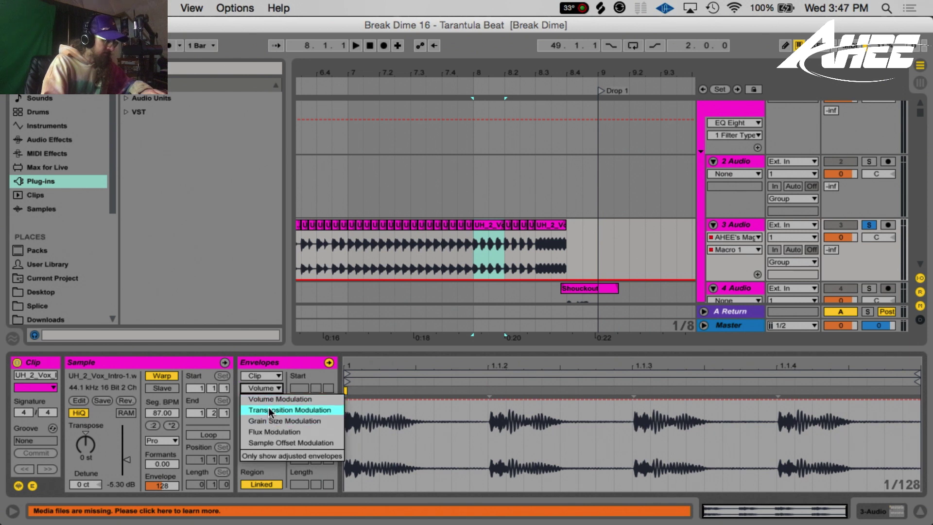
{"action": "left_click", "coordinate": [268, 409]}
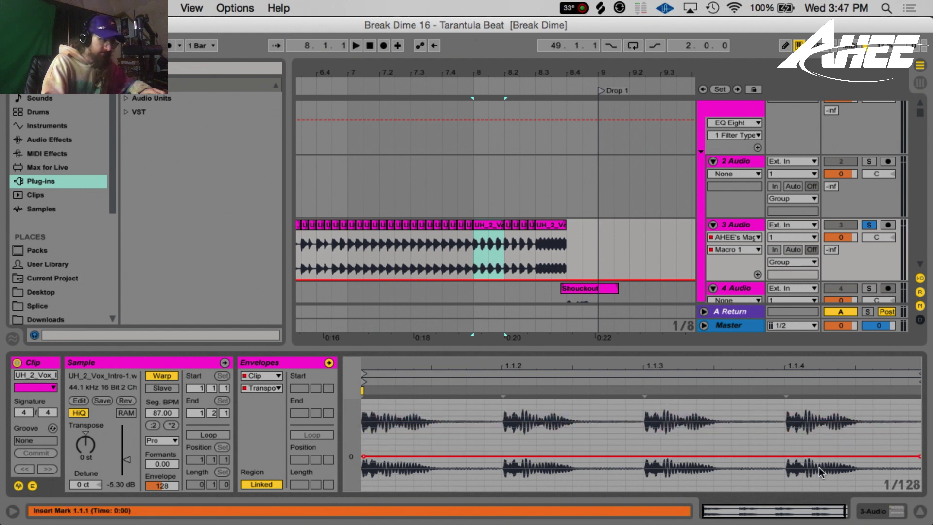
{"action": "left_click_drag", "start_coordinate": [868, 456], "coordinate": [913, 421]}
{"action": "key", "text": "space"}
{"action": "key", "text": "space"}
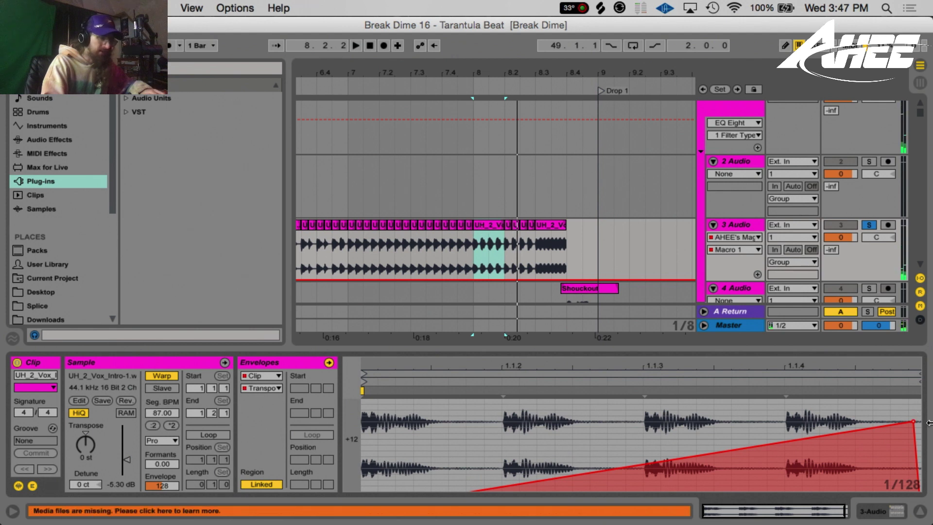
- Examine the transposition envelope of the last UH_2_Vox_Intro clip at 8.3.1 and play that clip
{"action": "left_click", "coordinate": [562, 237]}
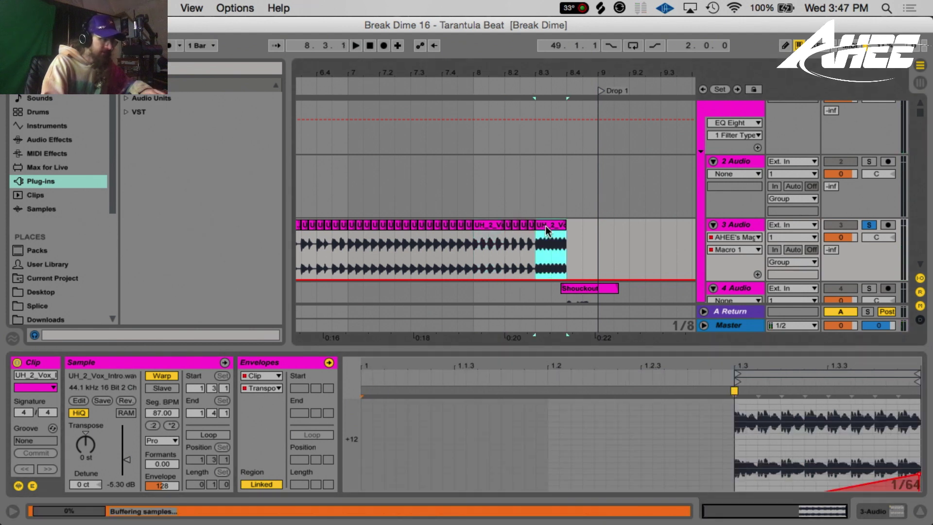
{"action": "scroll", "coordinate": [840, 432], "scroll_direction": "down", "scroll_amount": 3}
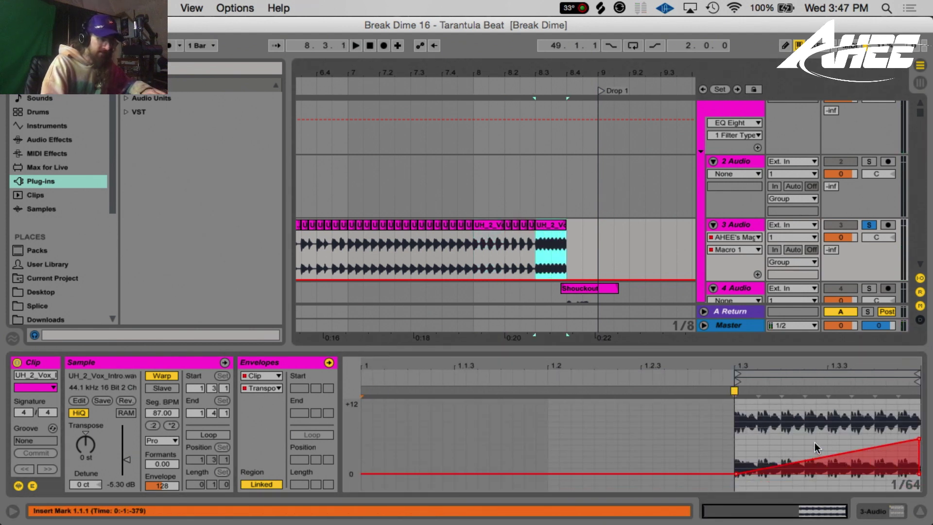
{"action": "key", "text": "space"}
{"action": "key", "text": "space"}
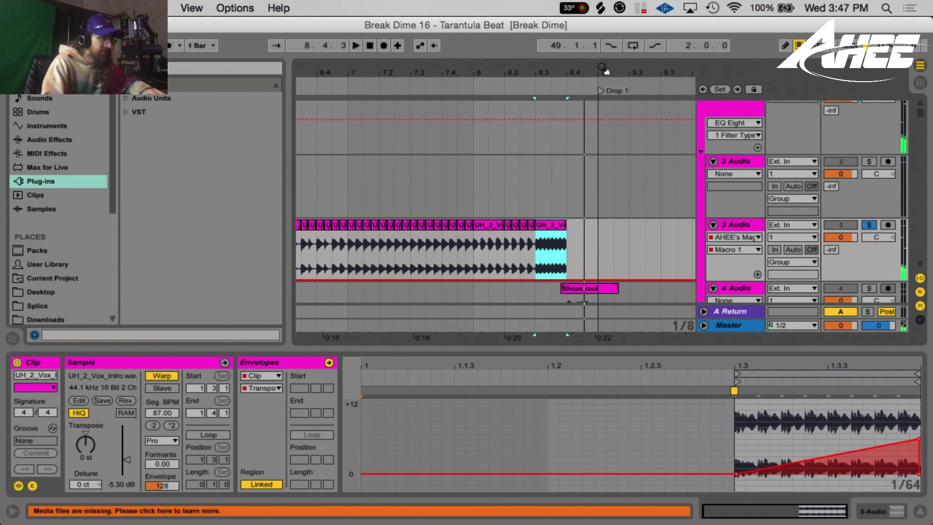
- Open the Shouckout clip before Drop 1 on 4 Audio and play it in solo
{"action": "left_click_drag", "start_coordinate": [603, 69], "coordinate": [489, 69]}
{"action": "scroll", "coordinate": [487, 214], "scroll_direction": "down", "scroll_amount": 5}
{"action": "left_click", "coordinate": [470, 128]}
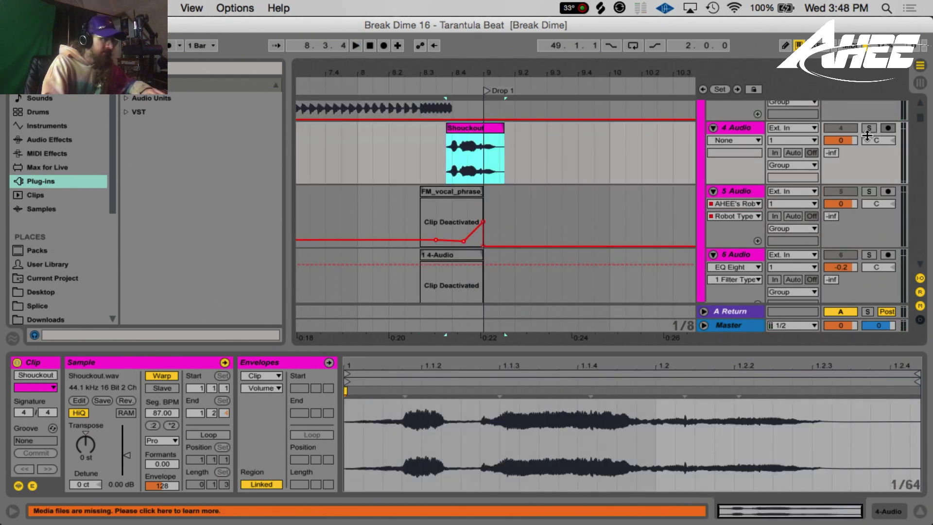
{"action": "left_click", "coordinate": [869, 128]}
{"action": "key", "text": "space"}
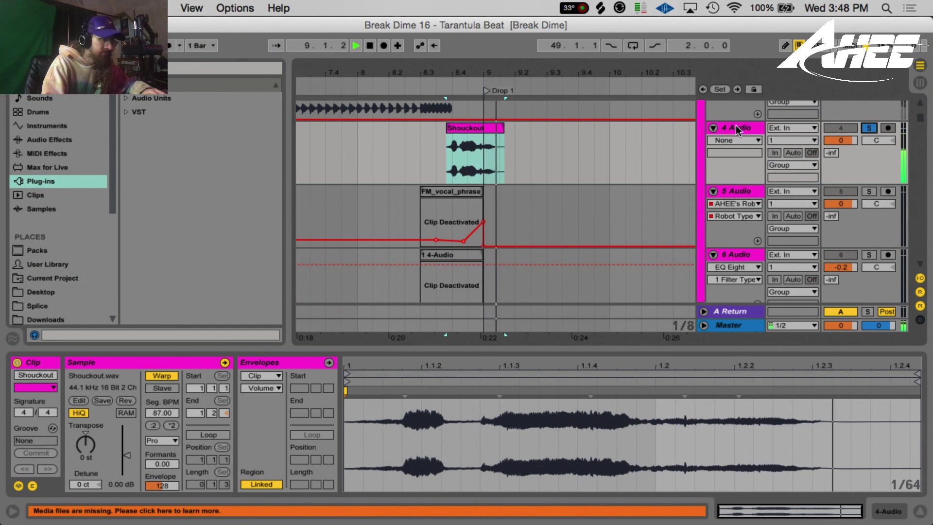
{"action": "key", "text": "space"}
- Check the device chain of 4 Audio, replay the Shouckout clip, and switch the track's solo off
{"action": "left_click", "coordinate": [744, 181]}
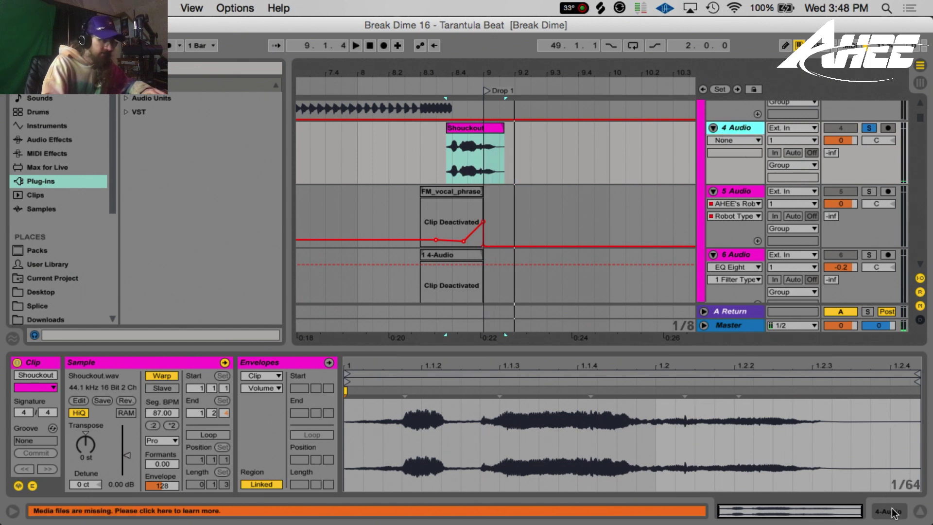
{"action": "left_click", "coordinate": [893, 512]}
{"action": "scroll", "coordinate": [624, 168], "scroll_direction": "up", "scroll_amount": 3}
{"action": "key", "text": "space"}
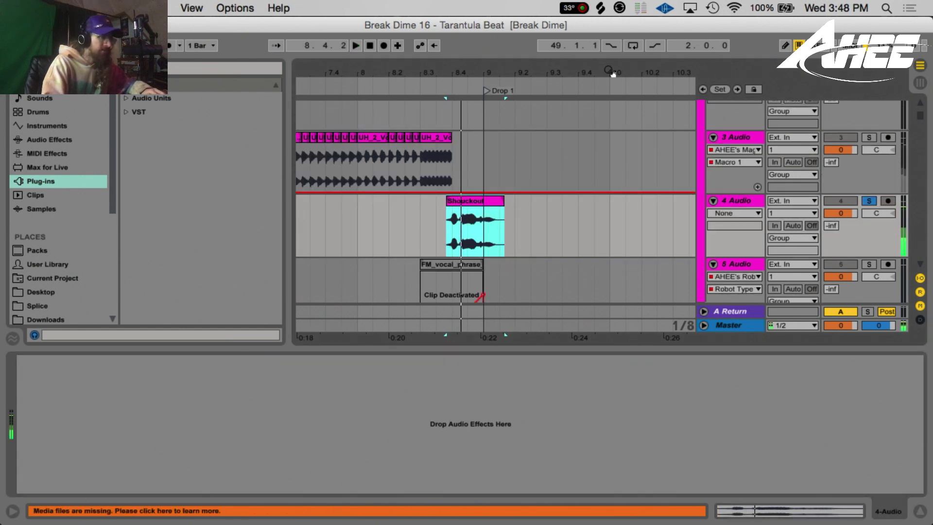
{"action": "left_click_drag", "start_coordinate": [612, 73], "coordinate": [422, 76]}
{"action": "left_click", "coordinate": [869, 201]}
- Collapse the Voxes and Chords groups
{"action": "scroll", "coordinate": [353, 139], "scroll_direction": "up", "scroll_amount": 5}
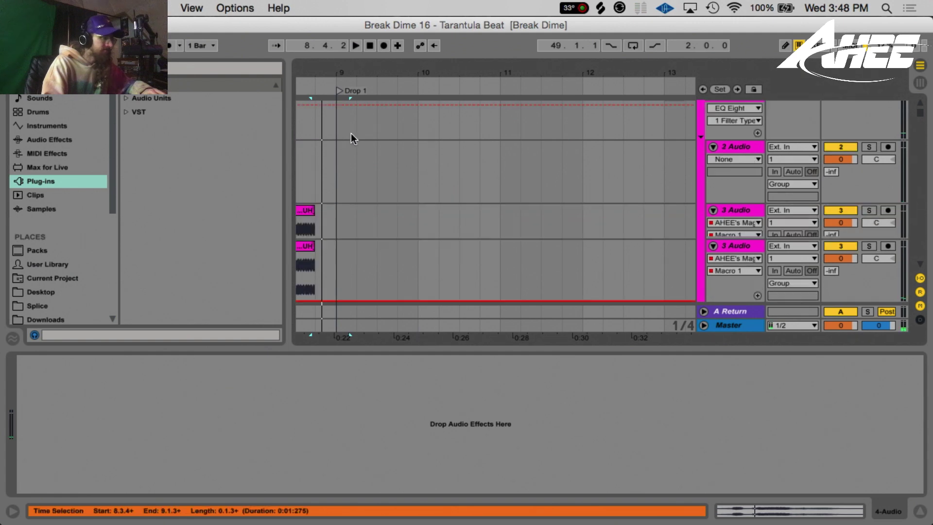
{"action": "scroll", "coordinate": [353, 139], "scroll_direction": "up", "scroll_amount": 2}
{"action": "left_click", "coordinate": [704, 106]}
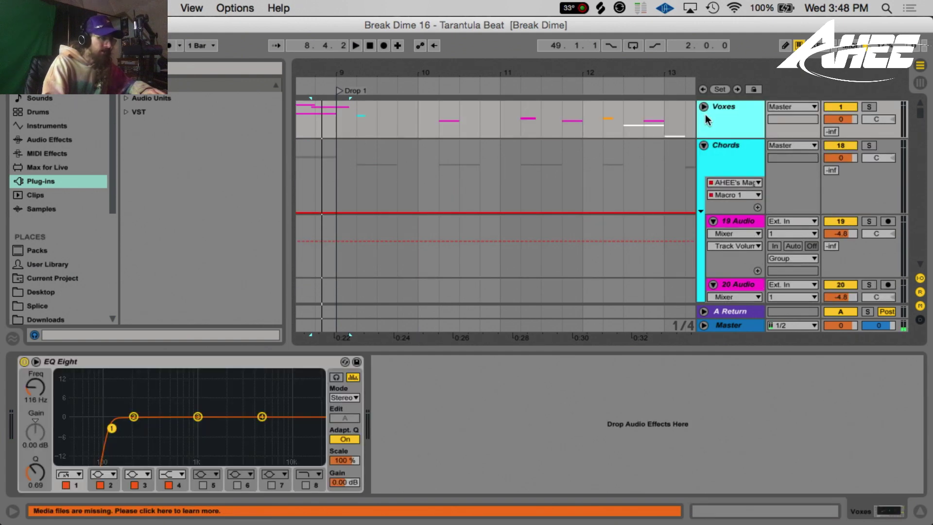
{"action": "left_click", "coordinate": [703, 145]}
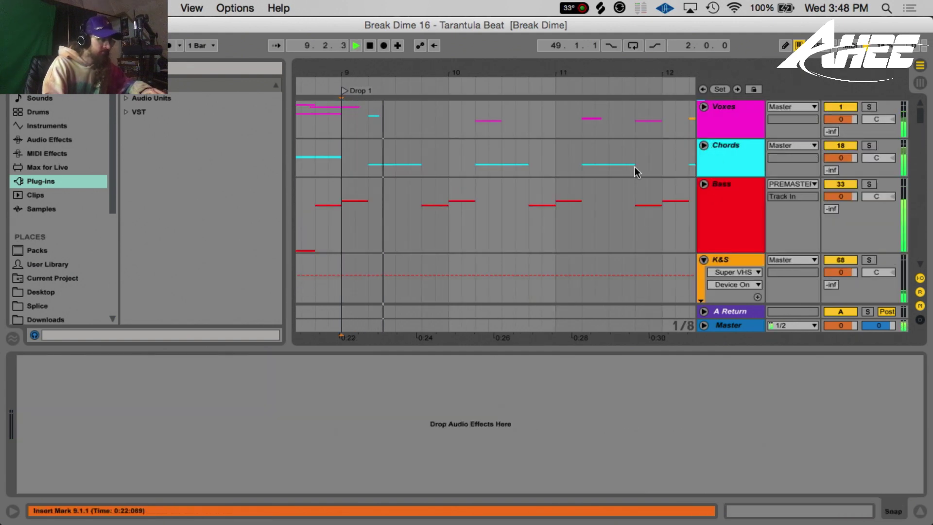
- Collapse the K&S and Drums groups while playing the full mix of Drop 1 from bar 9
{"action": "scroll", "coordinate": [548, 171], "scroll_direction": "down", "scroll_amount": 7}
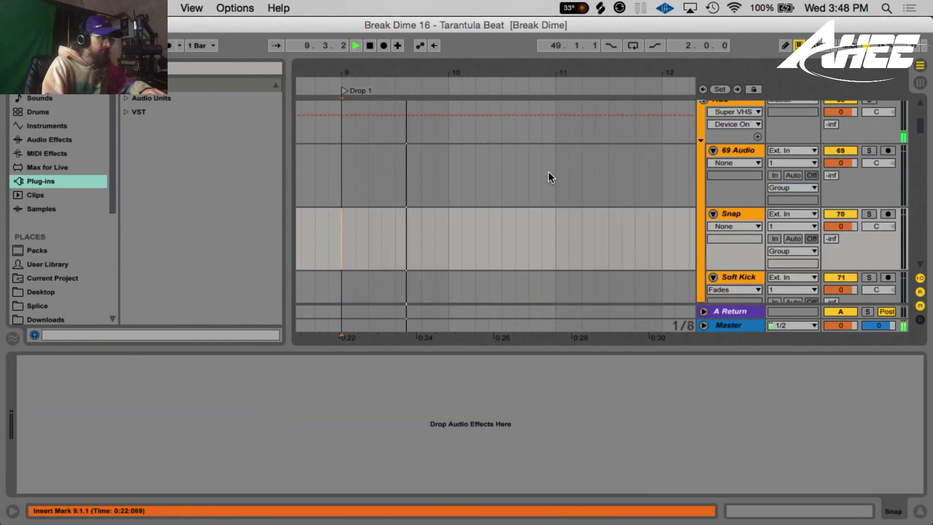
{"action": "scroll", "coordinate": [548, 171], "scroll_direction": "up", "scroll_amount": 5}
{"action": "left_click", "coordinate": [704, 215]}
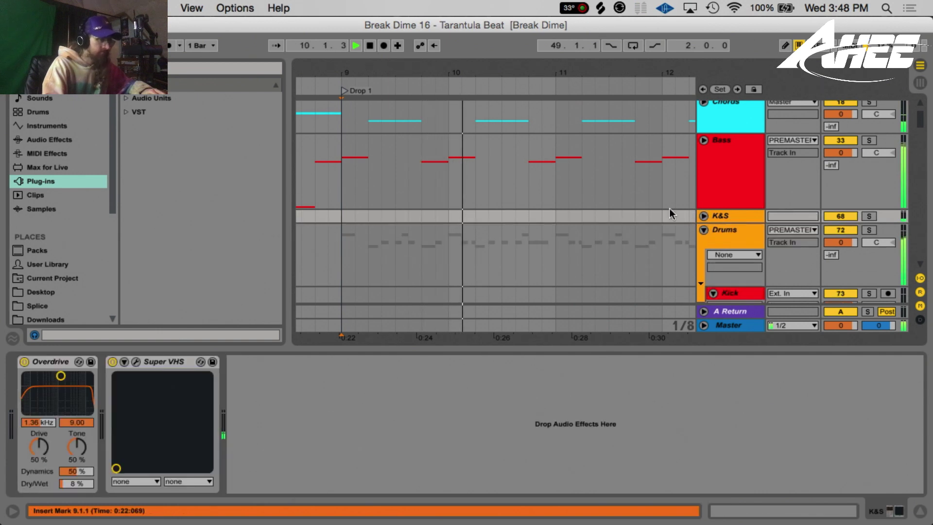
{"action": "left_click", "coordinate": [704, 230]}
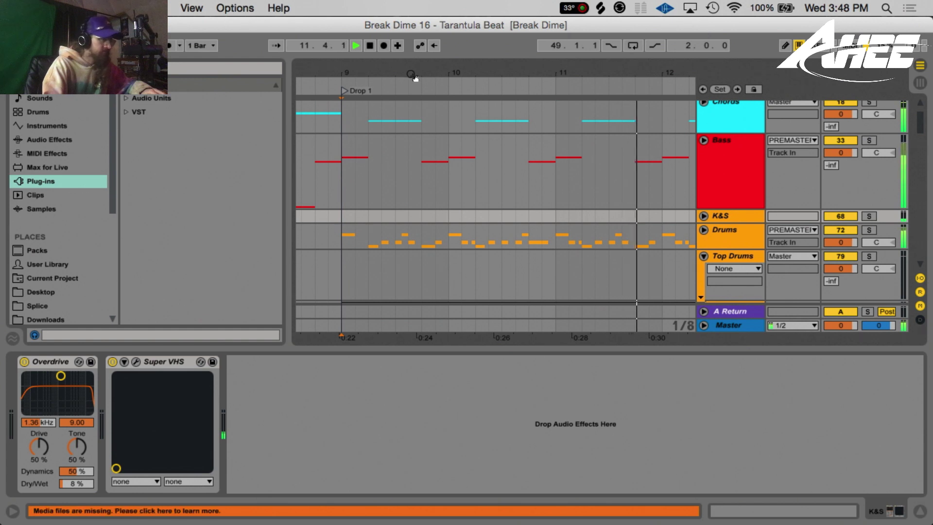
{"action": "left_click_drag", "start_coordinate": [412, 74], "coordinate": [406, 42]}
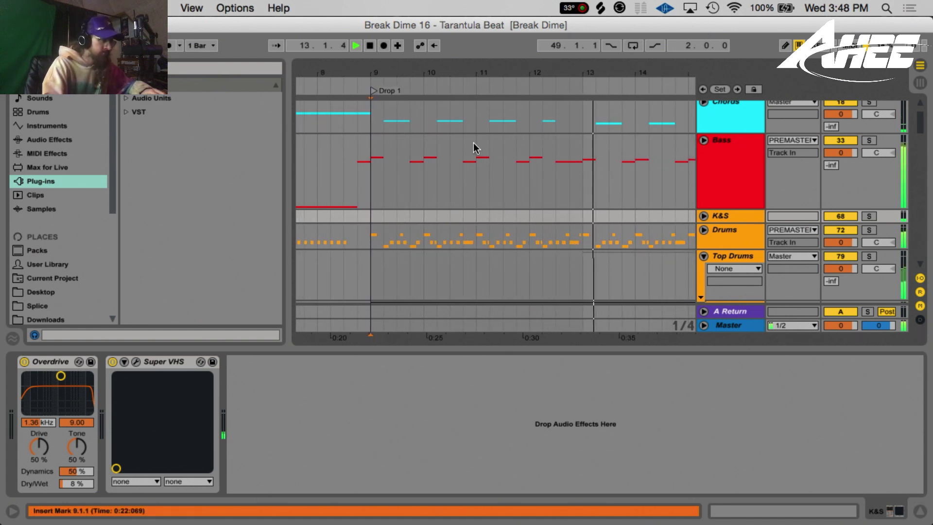
- Stop playback at Drop 1, expand the Bass group and go to its 44 Serum track around bar 9
{"action": "key", "text": "space"}
{"action": "left_click", "coordinate": [368, 161]}
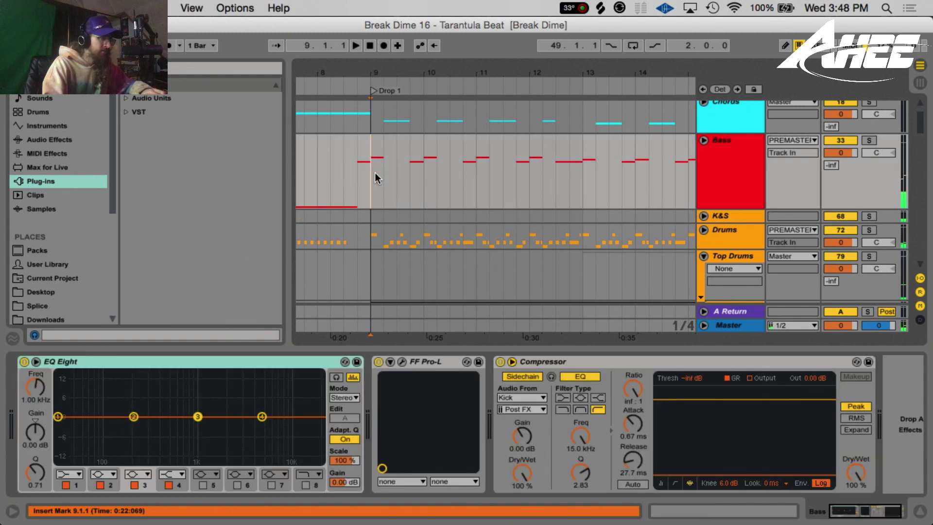
{"action": "scroll", "coordinate": [382, 180], "scroll_direction": "up", "scroll_amount": 2}
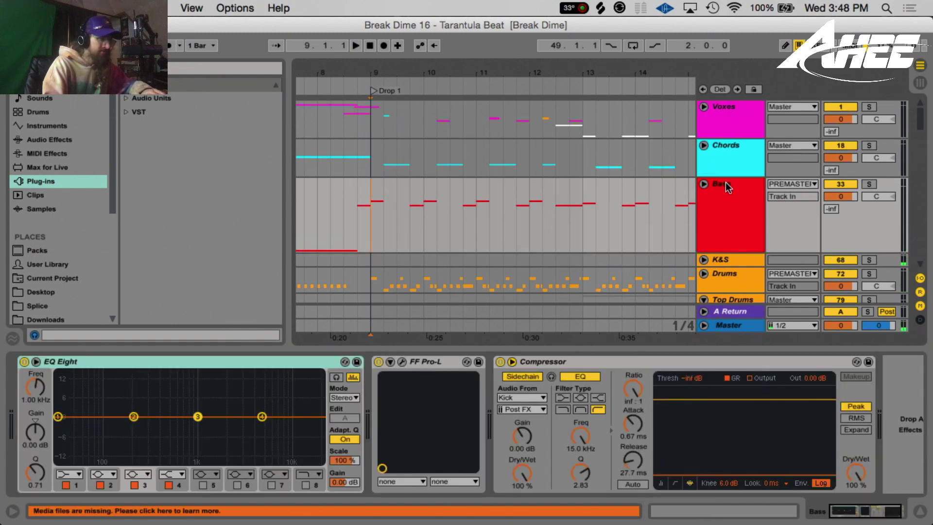
{"action": "left_click", "coordinate": [703, 184]}
{"action": "scroll", "coordinate": [651, 192], "scroll_direction": "down", "scroll_amount": 3}
{"action": "scroll", "coordinate": [583, 187], "scroll_direction": "down", "scroll_amount": 10}
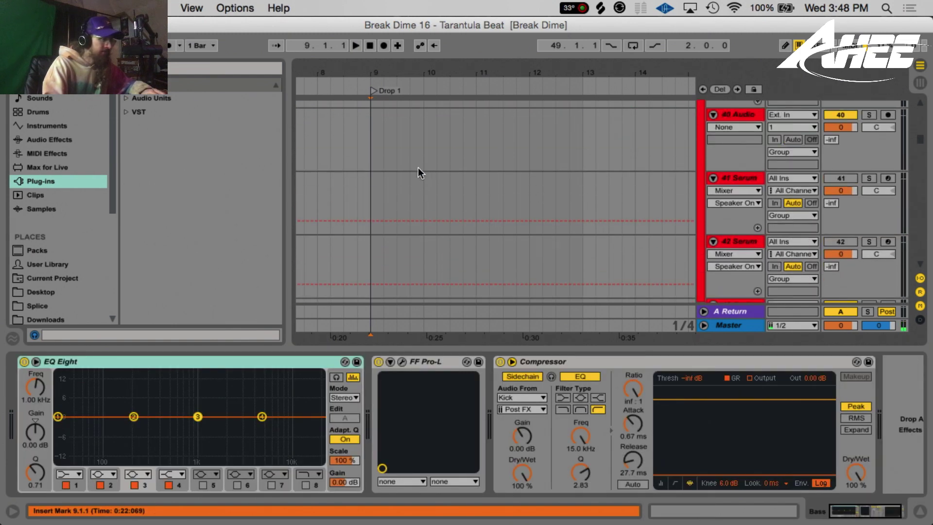
{"action": "left_click_drag", "start_coordinate": [378, 77], "coordinate": [379, 97]}
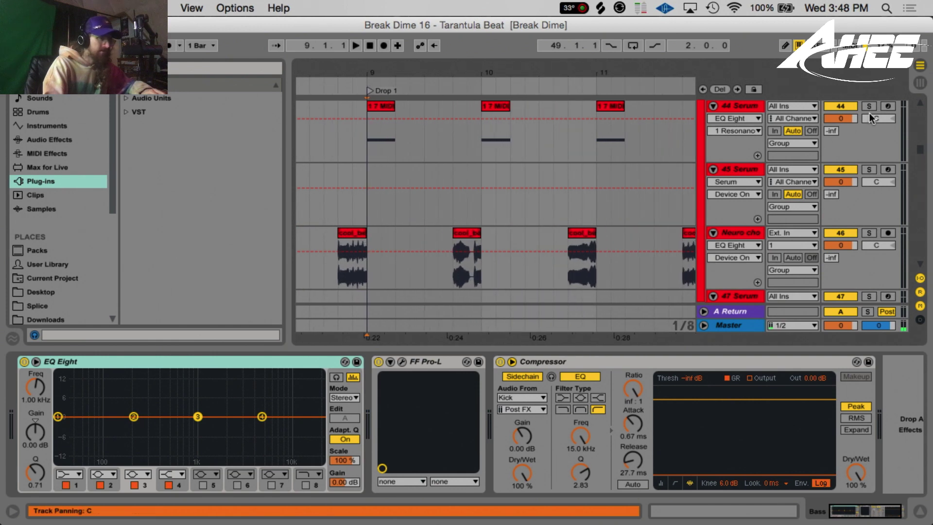
- Open the Phase Slime 1 patch on the soloed 44 Serum track and compare its sound without and with the Phaser
{"action": "left_click", "coordinate": [742, 106]}
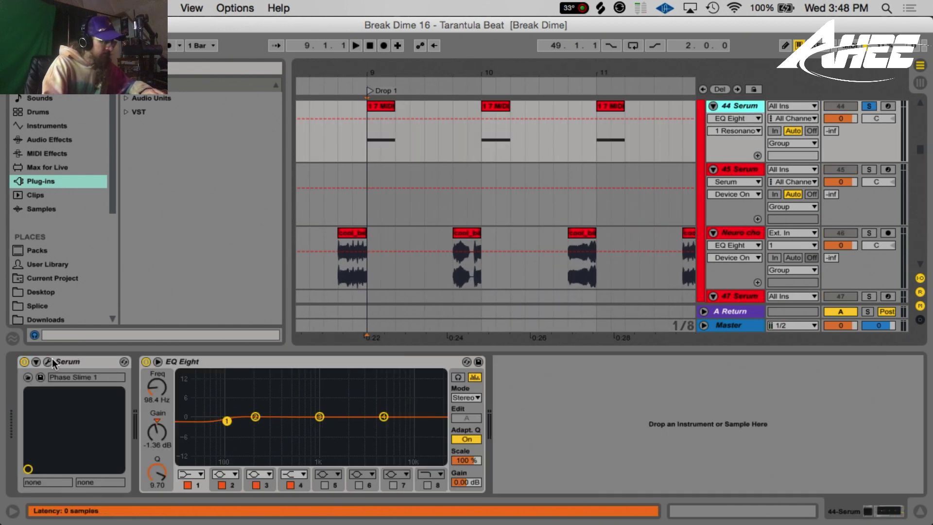
{"action": "key", "text": "super+alt+p"}
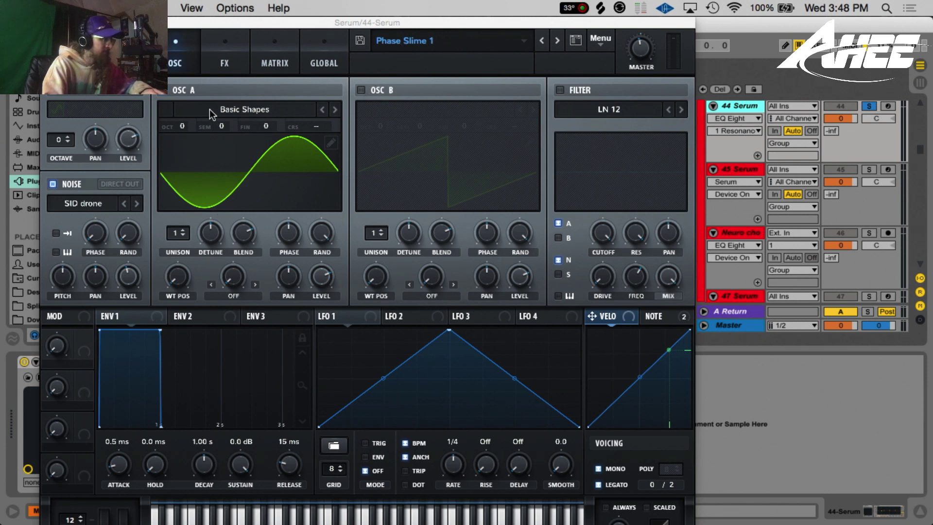
{"action": "left_click", "coordinate": [224, 56]}
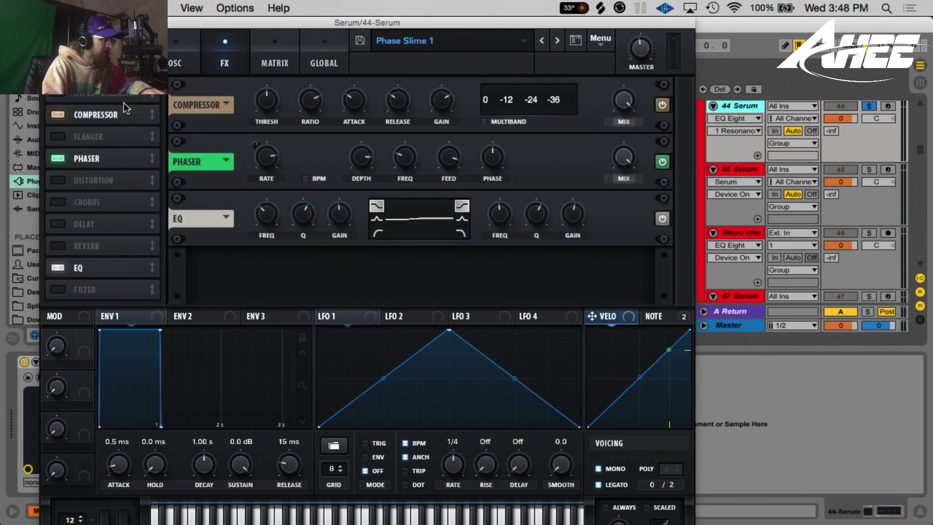
{"action": "left_click", "coordinate": [58, 158]}
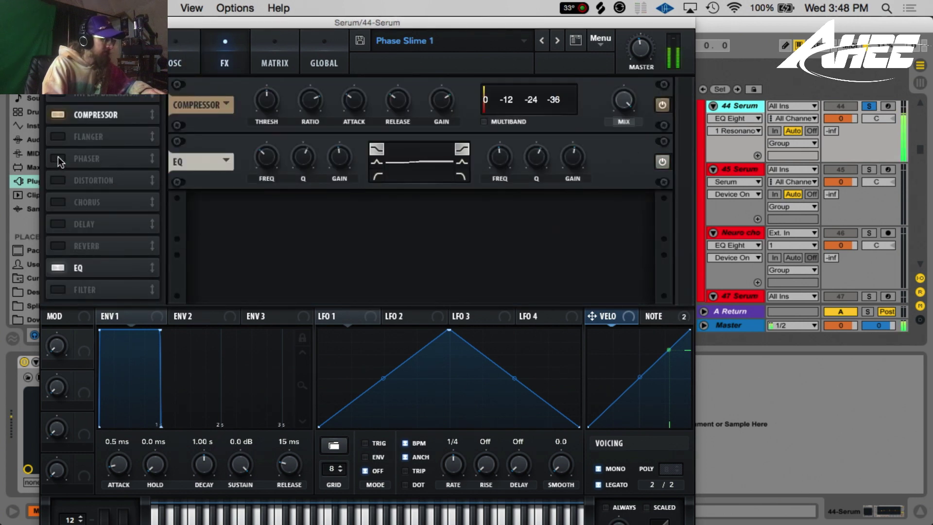
{"action": "left_click", "coordinate": [57, 158]}
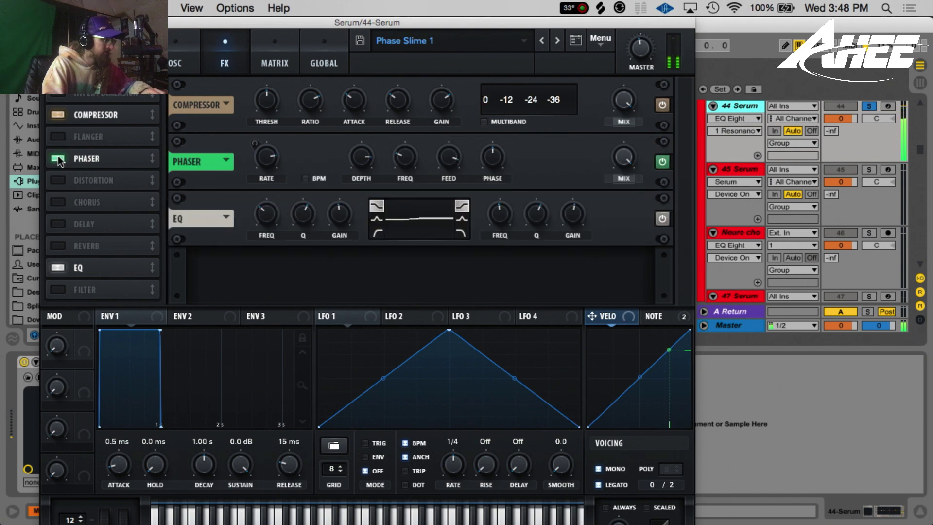
- Compare the Phaser's effect with the SID drone noise oscillator switched off, and switch the noise back on
{"action": "left_click", "coordinate": [174, 52]}
{"action": "left_click", "coordinate": [49, 185]}
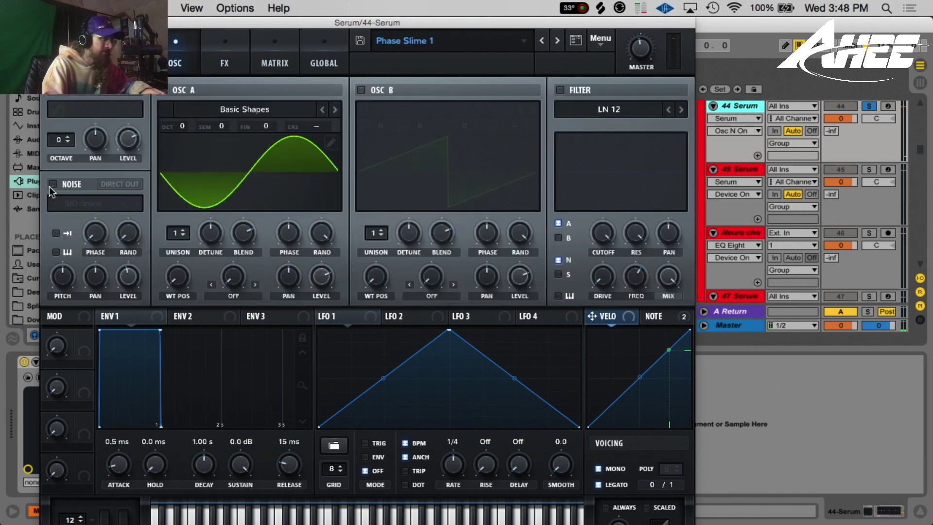
{"action": "left_click", "coordinate": [215, 55]}
{"action": "left_click", "coordinate": [63, 158]}
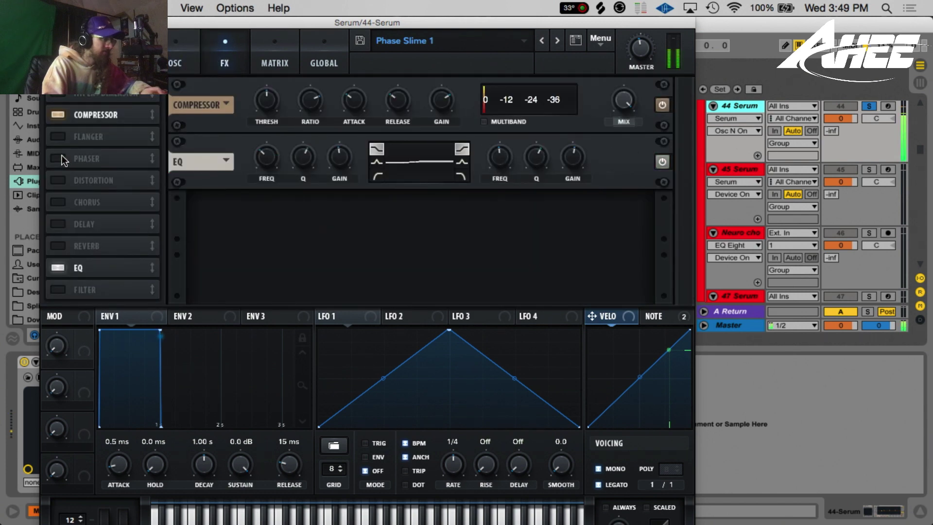
{"action": "left_click", "coordinate": [61, 155]}
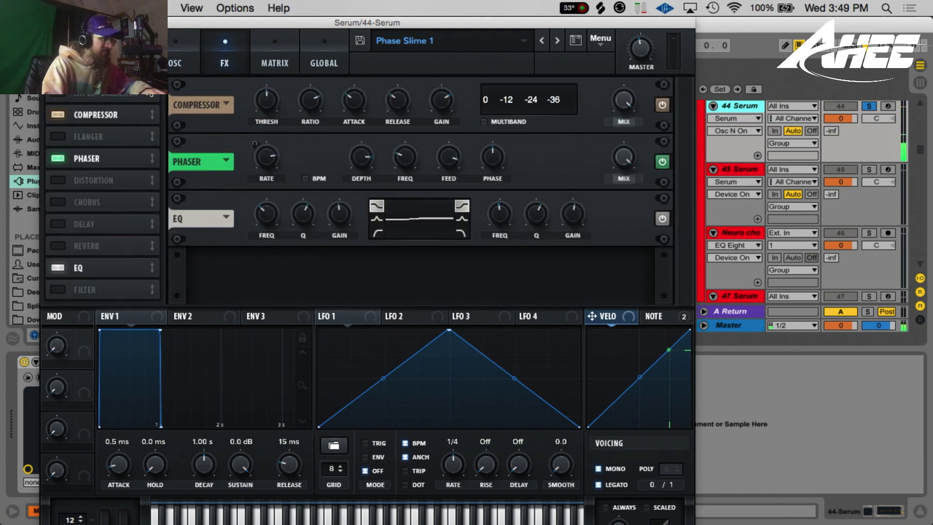
{"action": "left_click", "coordinate": [179, 47]}
{"action": "left_click", "coordinate": [52, 184]}
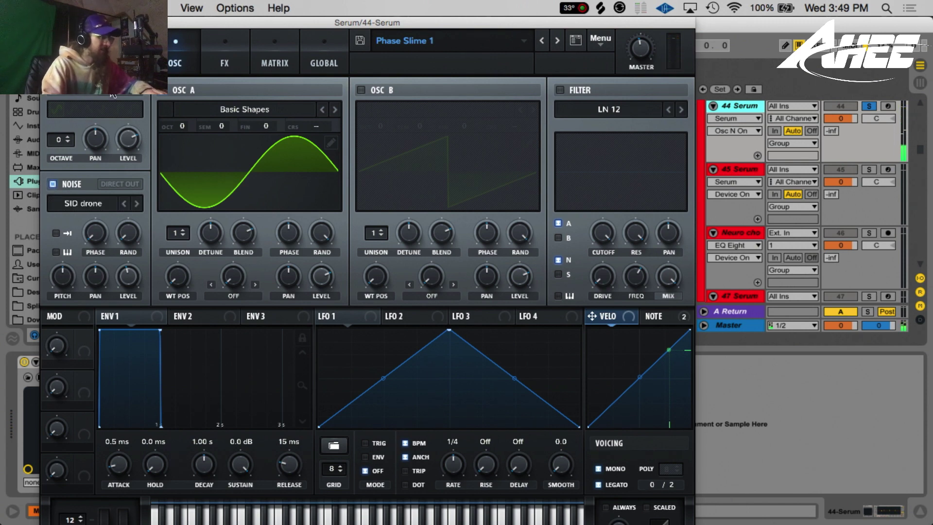
- Close the Serum window of 44 Serum, reopen it to show the Phase Slime 1 preset, and close it again
{"action": "left_click", "coordinate": [47, 23]}
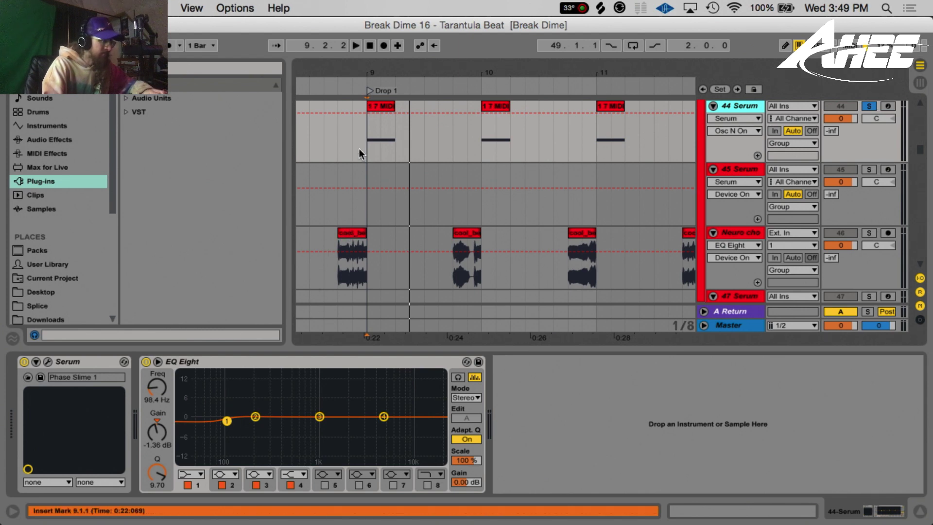
{"action": "left_click", "coordinate": [47, 360]}
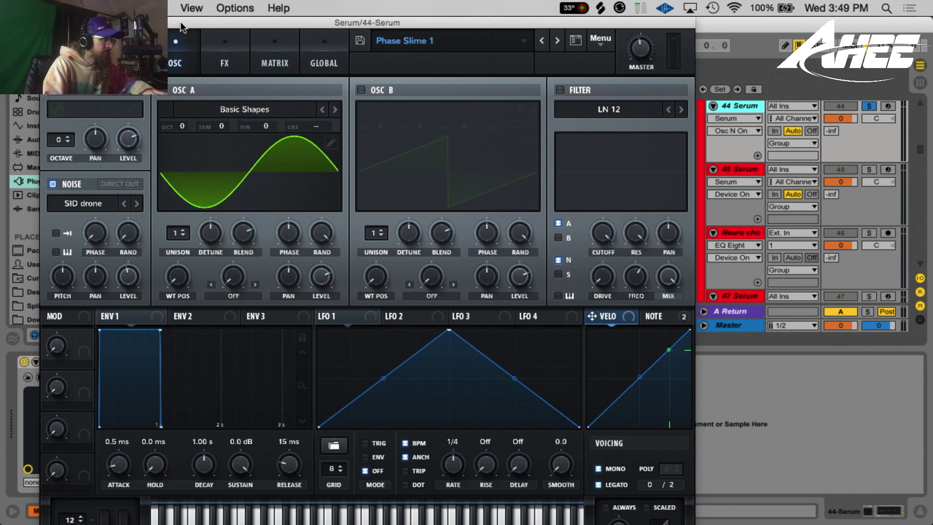
{"action": "left_click_drag", "start_coordinate": [179, 21], "coordinate": [228, 66]}
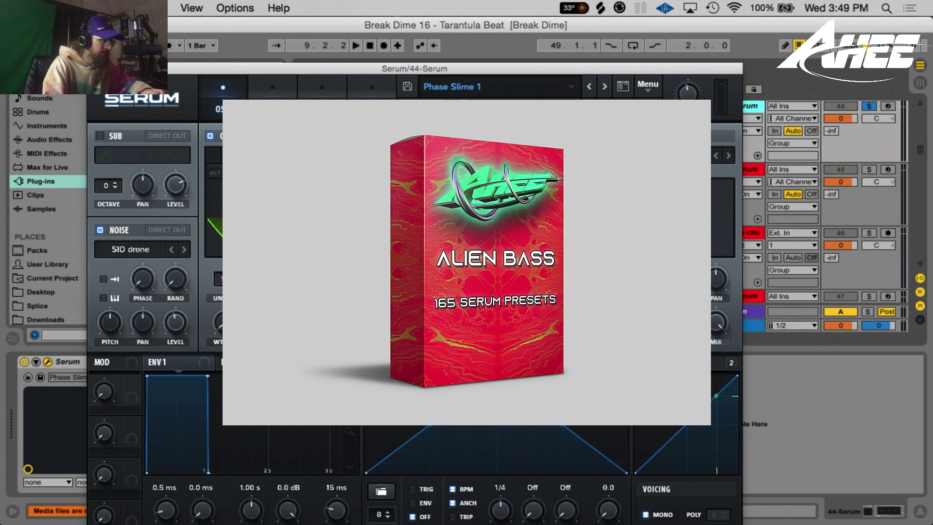
{"action": "left_click", "coordinate": [93, 69]}
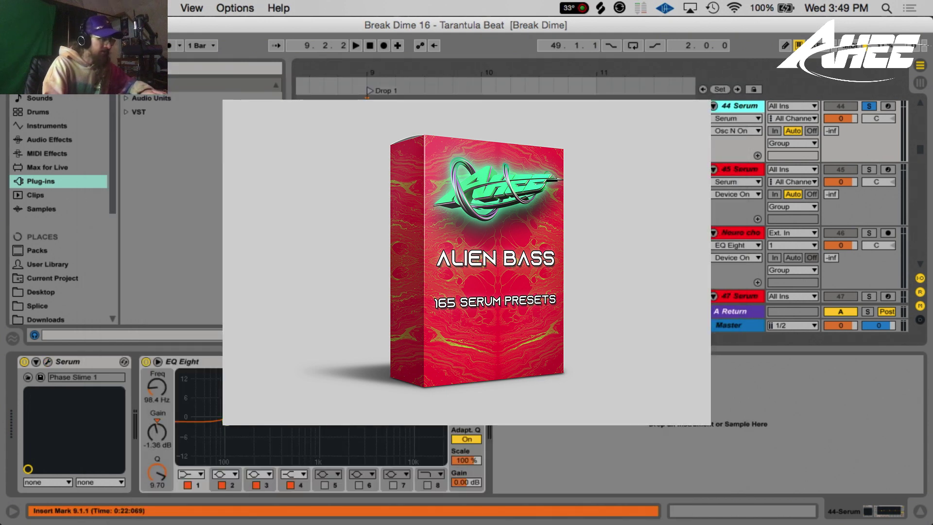
- Check the 45 Serum track, and play the soloed Neuro chop clips leading into bars 9 and 10
{"action": "left_click", "coordinate": [389, 106]}
{"action": "left_click", "coordinate": [388, 169]}
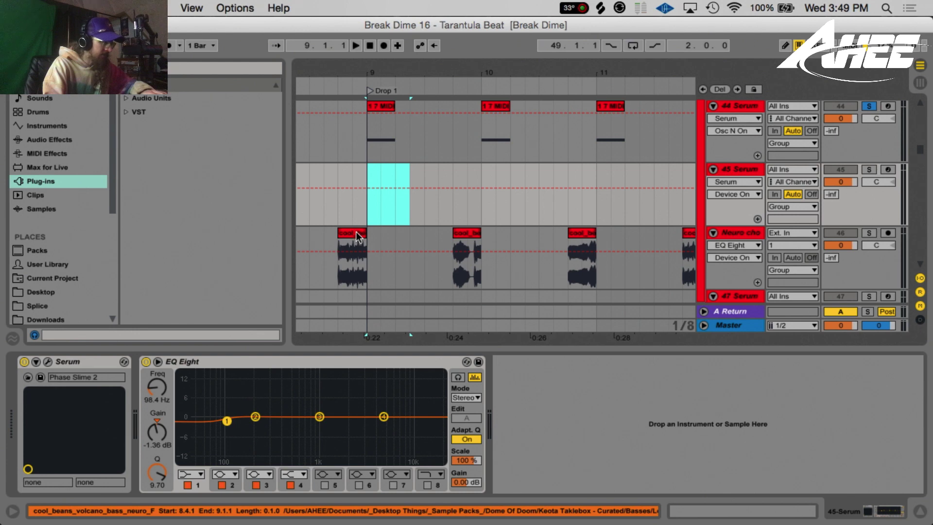
{"action": "left_click", "coordinate": [356, 234]}
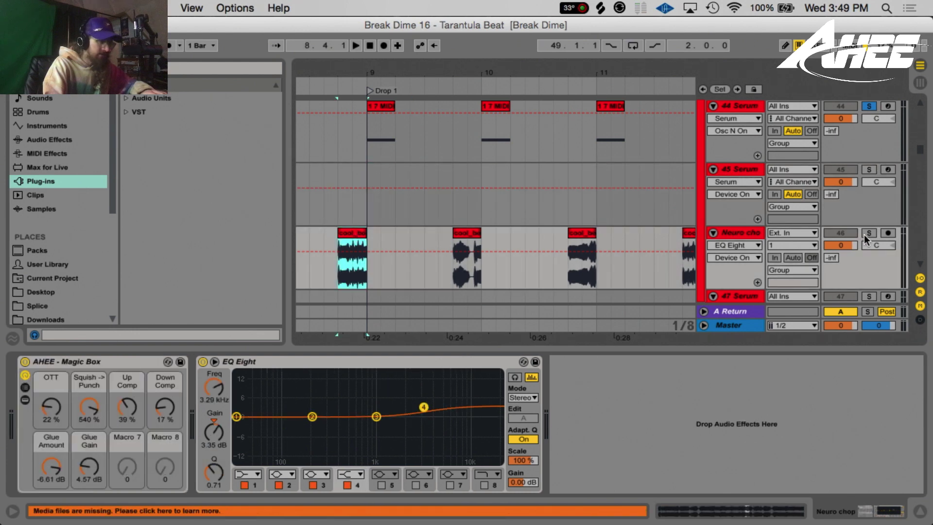
{"action": "left_click", "coordinate": [868, 233]}
{"action": "left_click", "coordinate": [356, 234]}
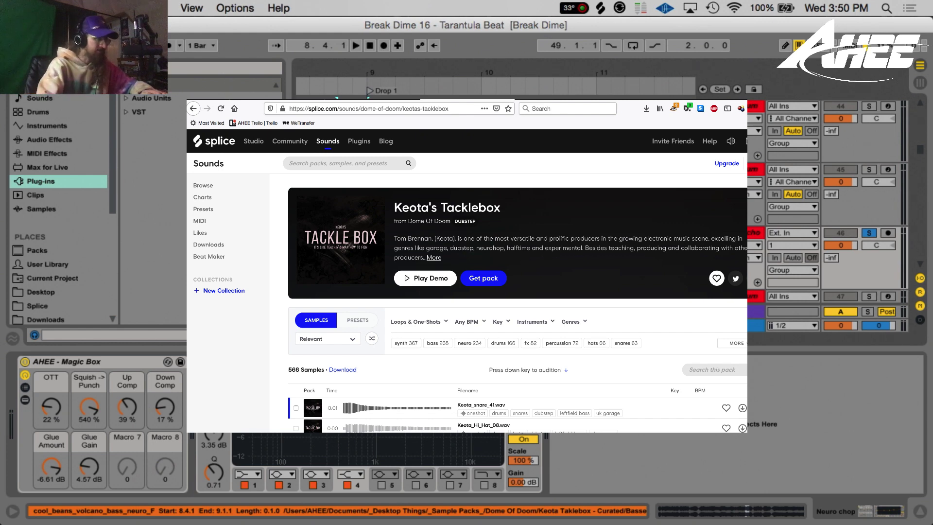
{"action": "key", "text": "space"}
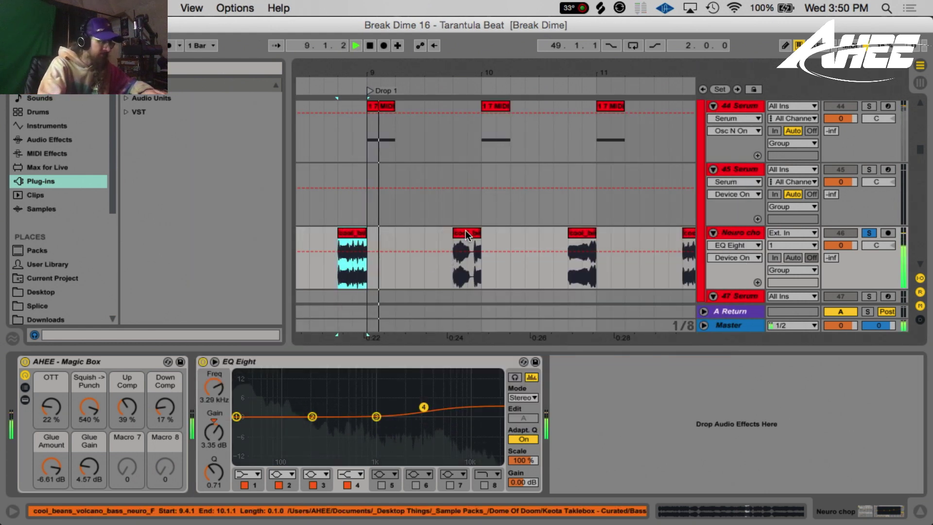
{"action": "left_click", "coordinate": [467, 235]}
{"action": "key", "text": "space"}
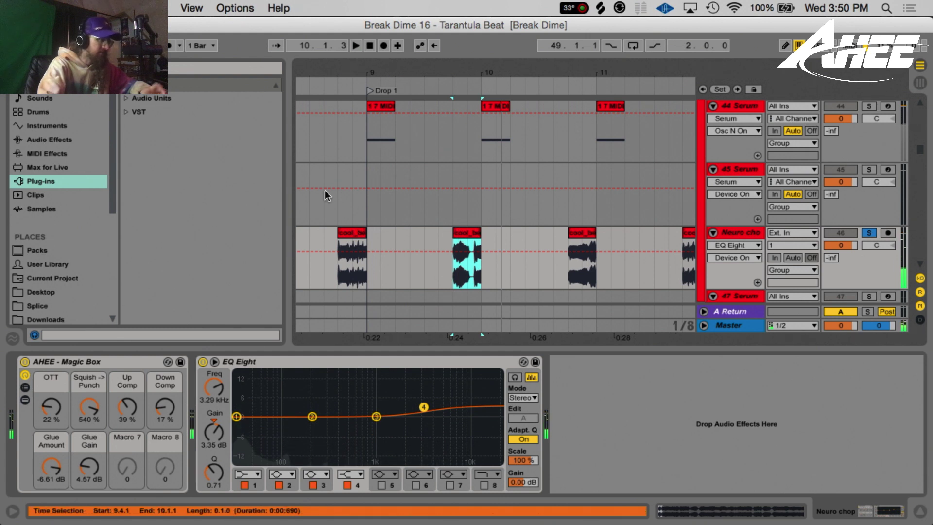
{"action": "left_click_drag", "start_coordinate": [453, 232], "coordinate": [720, 234]}
{"action": "key", "text": "super+z"}
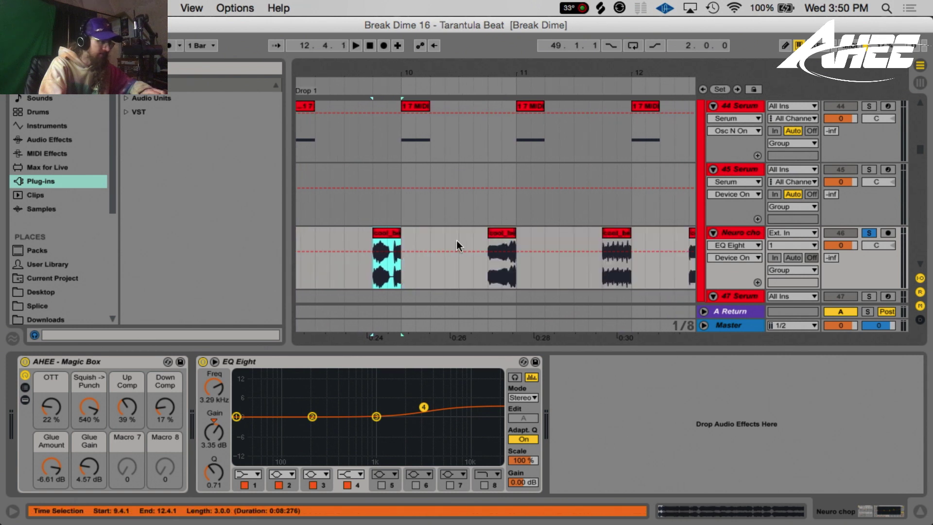
{"action": "left_click_drag", "start_coordinate": [438, 70], "coordinate": [633, 71]}
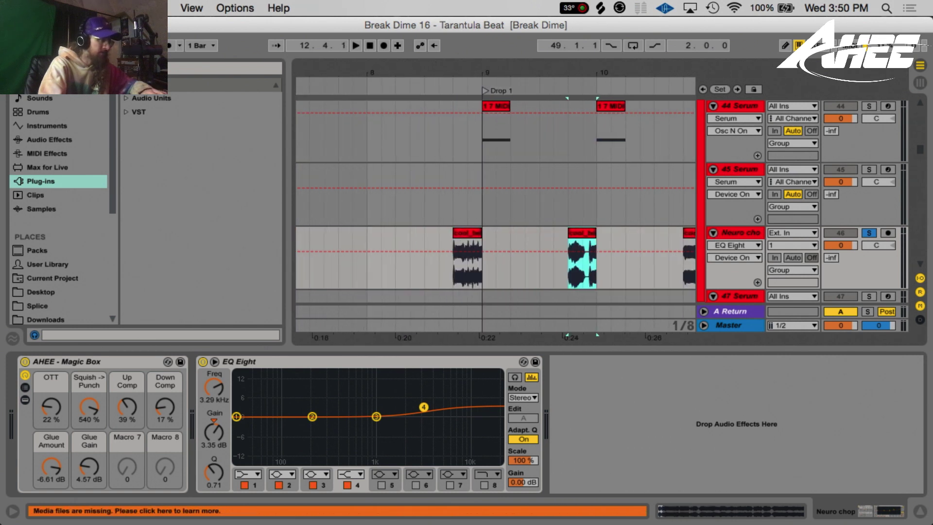
{"action": "left_click_drag", "start_coordinate": [511, 73], "coordinate": [436, 69]}
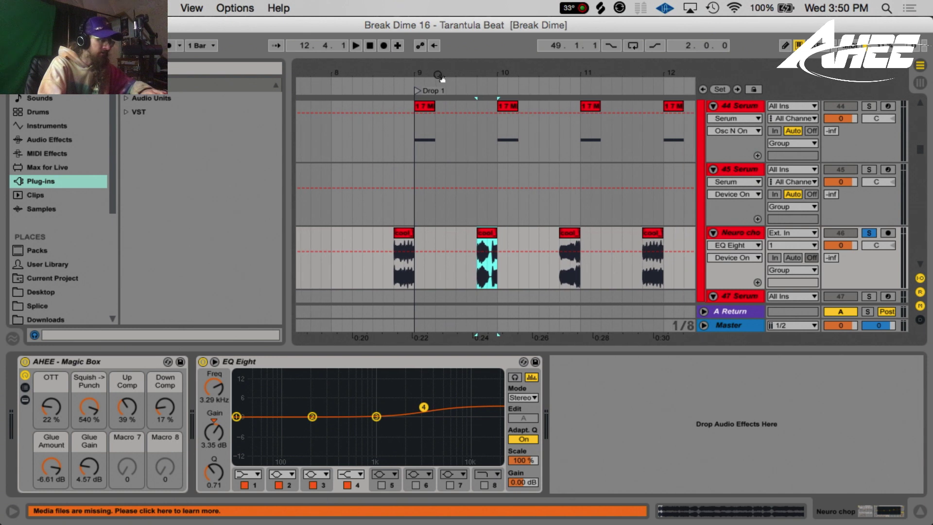
- Play the Neuro chop clip before bar 10 with AHEE - Magic Box bypassed, and replay it with the device switched back on
{"action": "left_click", "coordinate": [25, 362]}
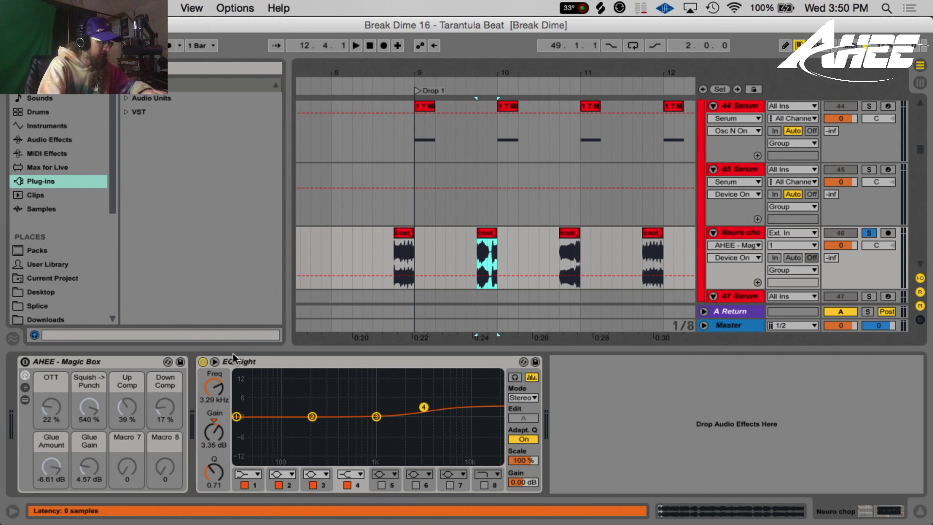
{"action": "key", "text": "space"}
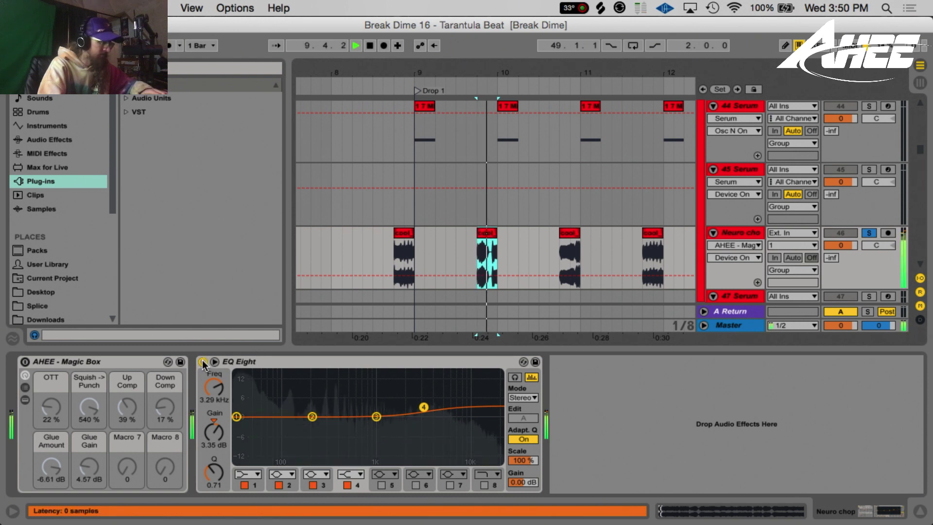
{"action": "left_click", "coordinate": [25, 362]}
{"action": "key", "text": "space"}
{"action": "key", "text": "space"}
{"action": "key", "text": "space"}
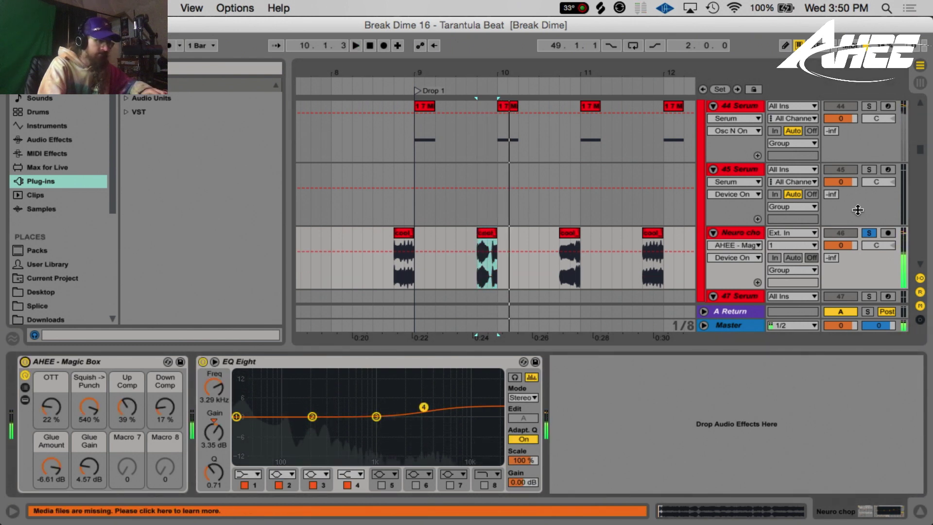
- Leave the Bass tracks, expand the Chords group and go to its 28 Serum track at Drop 1
{"action": "scroll", "coordinate": [543, 176], "scroll_direction": "up", "scroll_amount": 5}
{"action": "scroll", "coordinate": [639, 175], "scroll_direction": "up", "scroll_amount": 10}
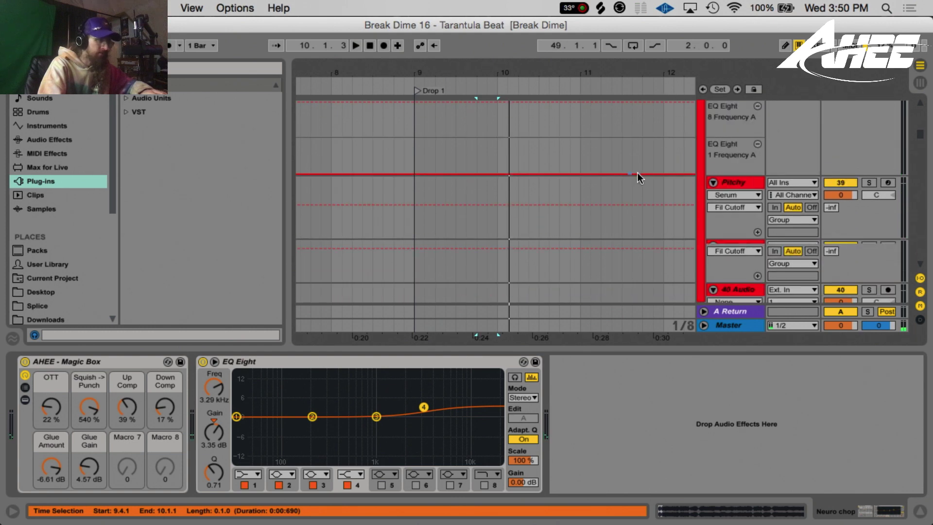
{"action": "left_click", "coordinate": [732, 165]}
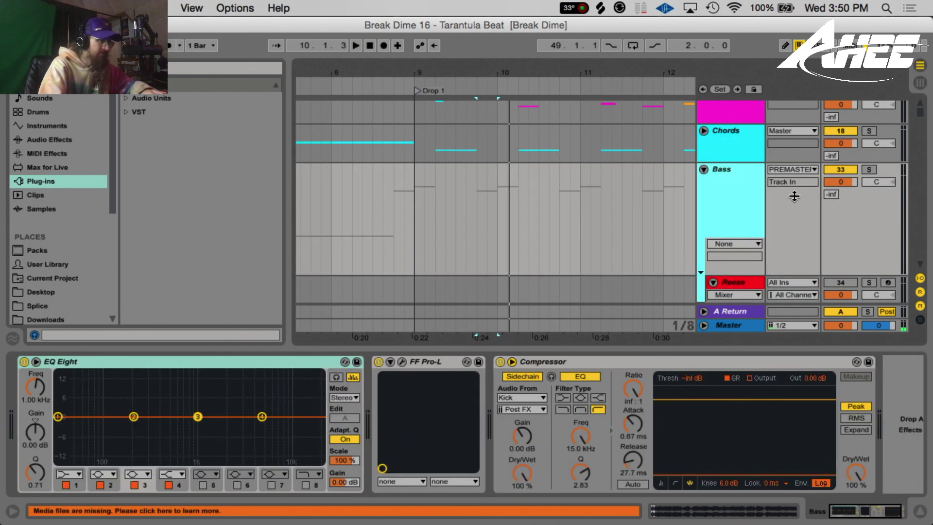
{"action": "scroll", "coordinate": [621, 216], "scroll_direction": "down", "scroll_amount": 12}
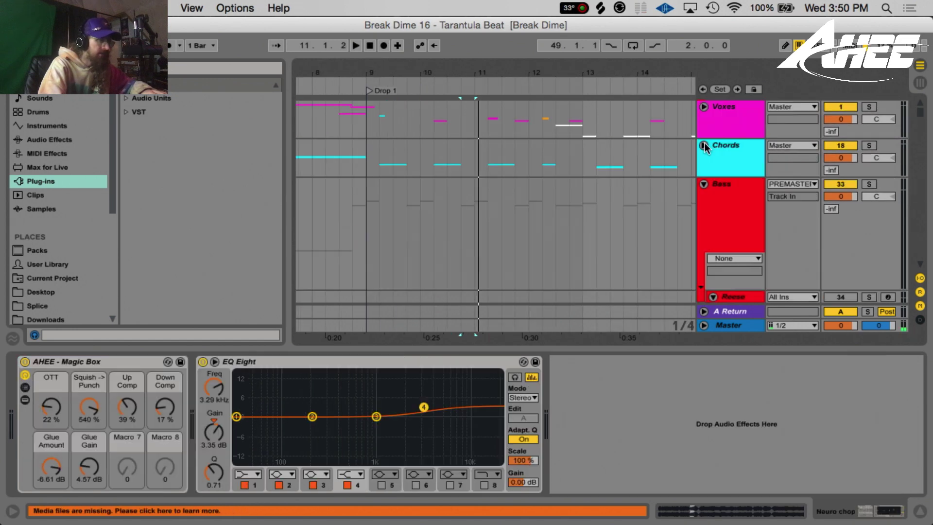
{"action": "left_click", "coordinate": [704, 146]}
{"action": "scroll", "coordinate": [430, 169], "scroll_direction": "down", "scroll_amount": 12}
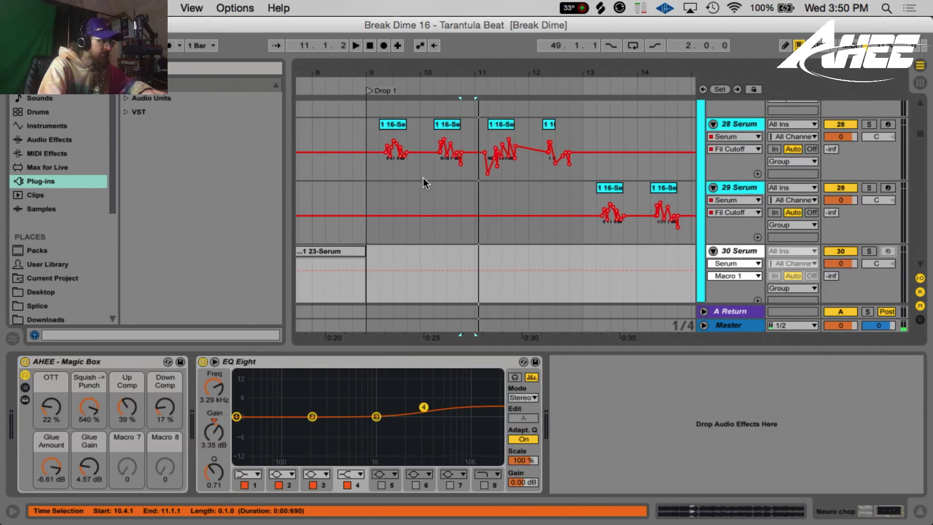
{"action": "scroll", "coordinate": [448, 167], "scroll_direction": "up", "scroll_amount": 3}
- Solo 28 Serum and place the insert mark at 9.2.3 in its first Drop 1 clip
{"action": "left_click", "coordinate": [388, 170]}
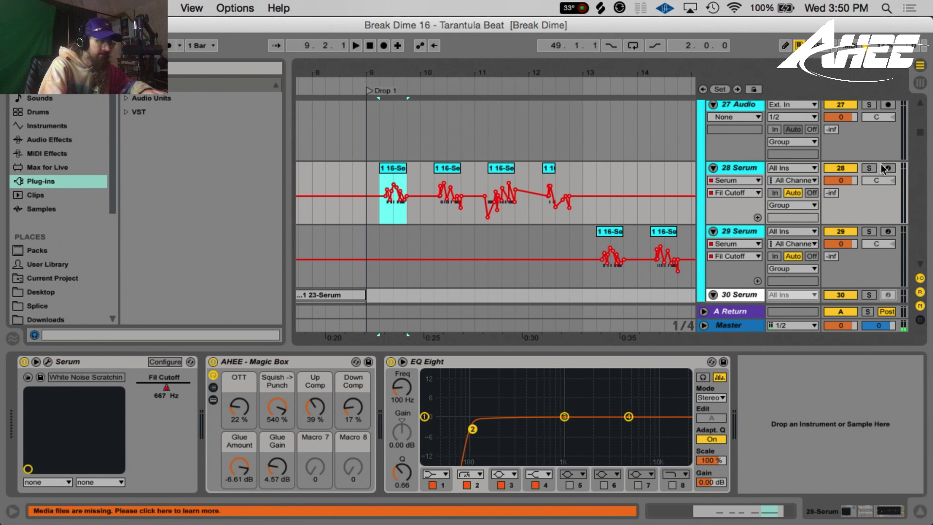
{"action": "left_click", "coordinate": [869, 168]}
{"action": "left_click_drag", "start_coordinate": [388, 74], "coordinate": [390, 83]}
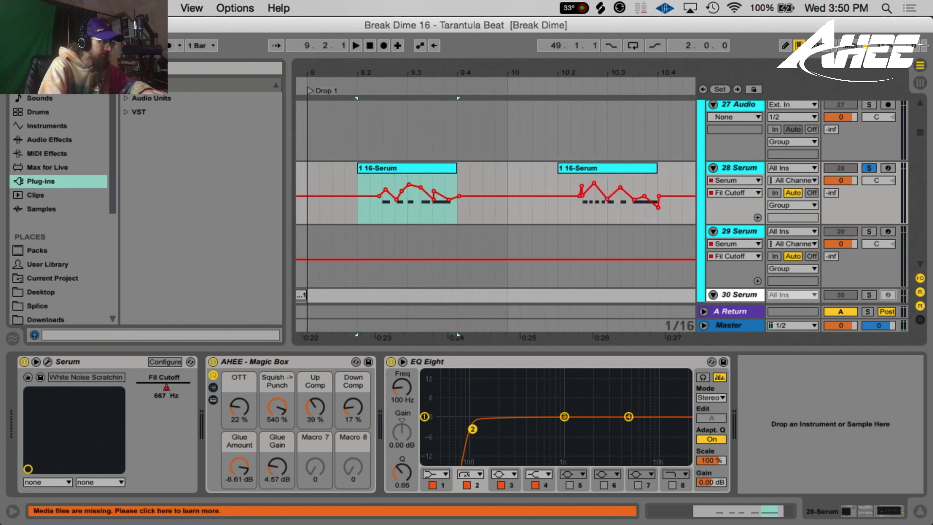
{"action": "left_click", "coordinate": [373, 208]}
{"action": "left_click", "coordinate": [382, 214]}
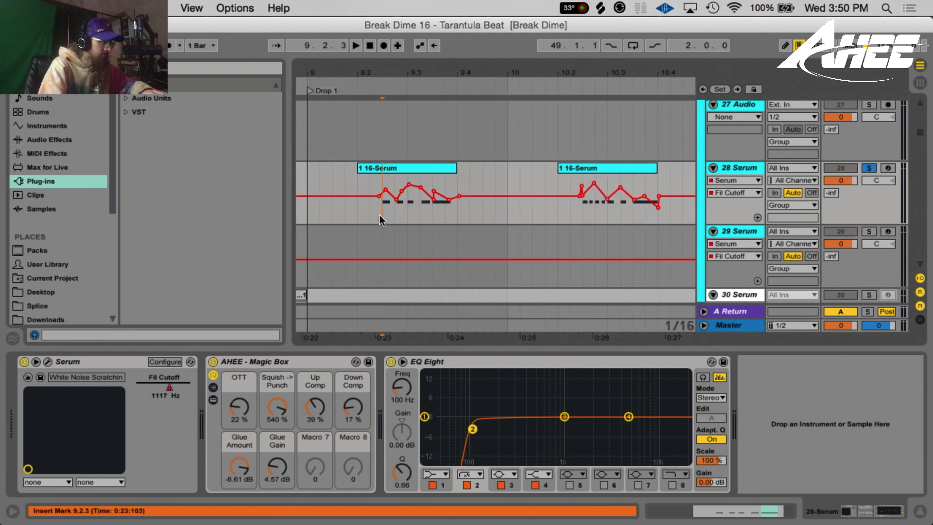
- Play the first 28 Serum clip from 9.2.3 and show the track's Fil Cutoff automation in its own lane
{"action": "key", "text": "space"}
{"action": "key", "text": "space"}
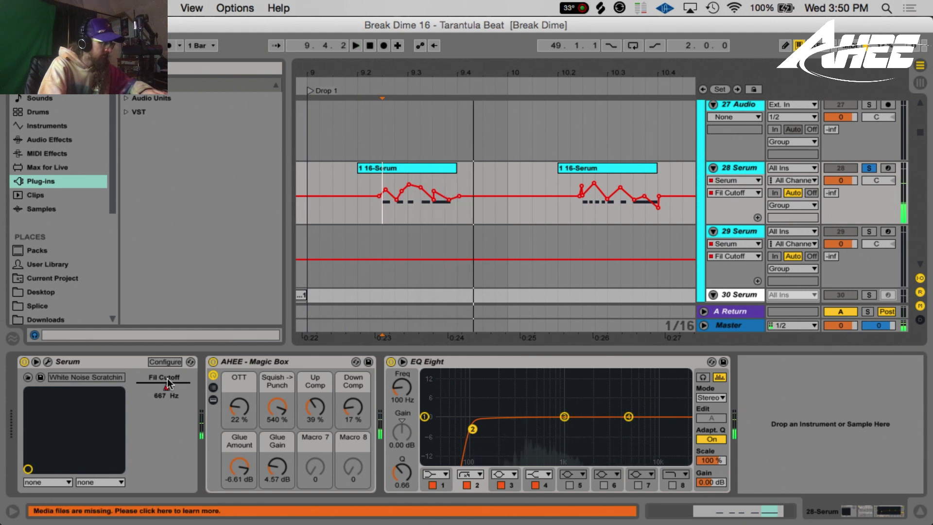
{"action": "left_click", "coordinate": [757, 217]}
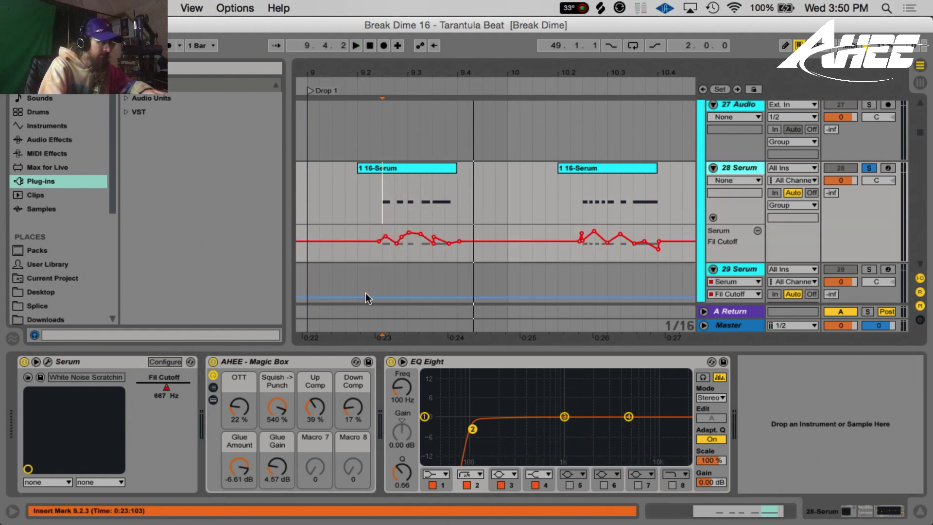
- Inspect the effects and oscillator pages of 28 Serum's White Noise Scratchin 1 preset, then close the plug-in window
{"action": "left_click", "coordinate": [48, 361]}
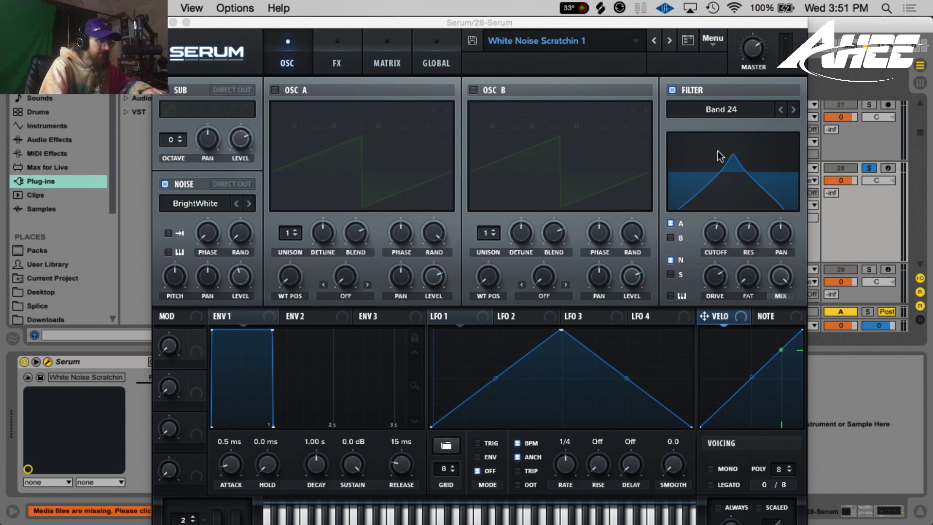
{"action": "left_click", "coordinate": [331, 59]}
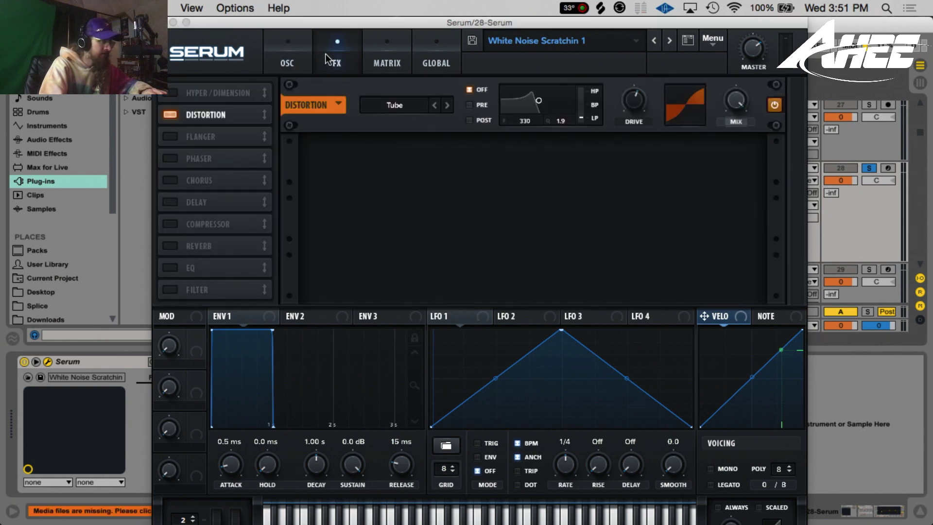
{"action": "left_click", "coordinate": [288, 63]}
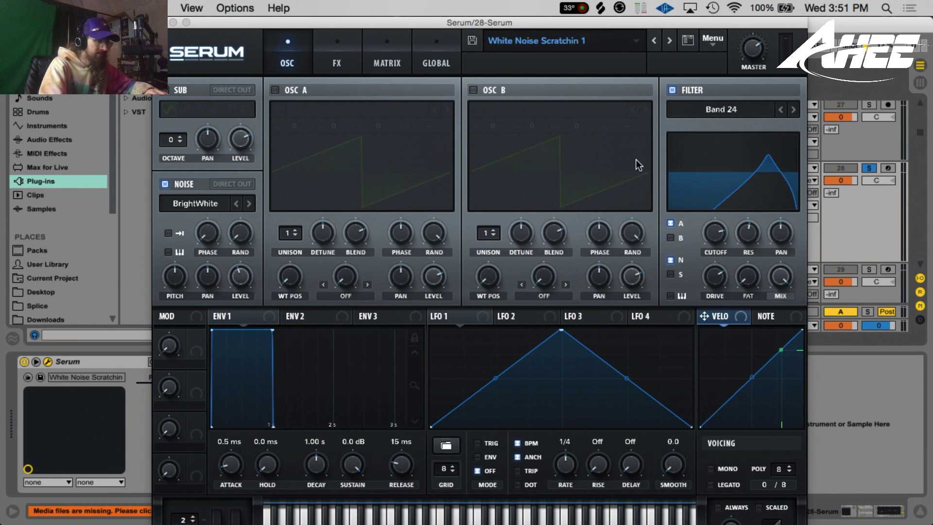
{"action": "left_click_drag", "start_coordinate": [752, 188], "coordinate": [732, 147]}
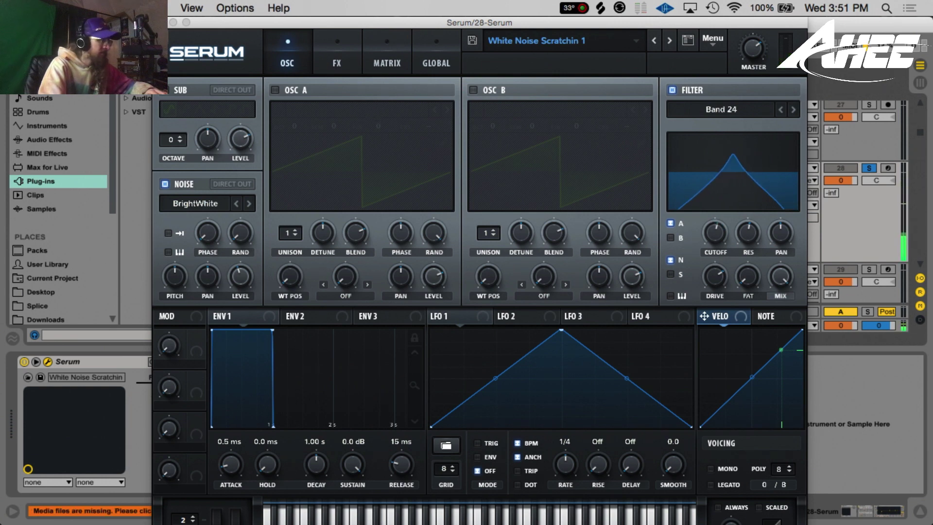
{"action": "left_click", "coordinate": [160, 23]}
{"action": "scroll", "coordinate": [395, 203], "scroll_direction": "up", "scroll_amount": 3}
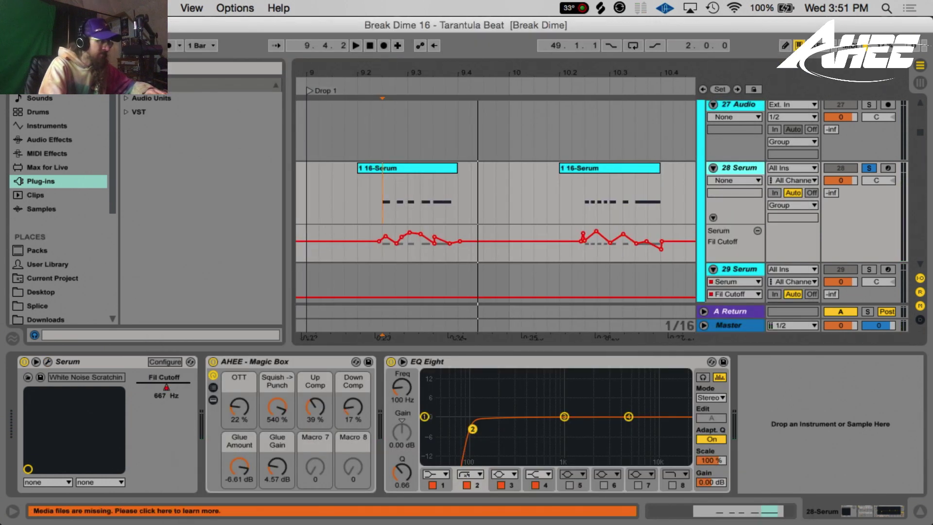
- View the notes of the first 28 Serum clip, and play the second clip from 10.2.3
{"action": "left_click", "coordinate": [403, 168]}
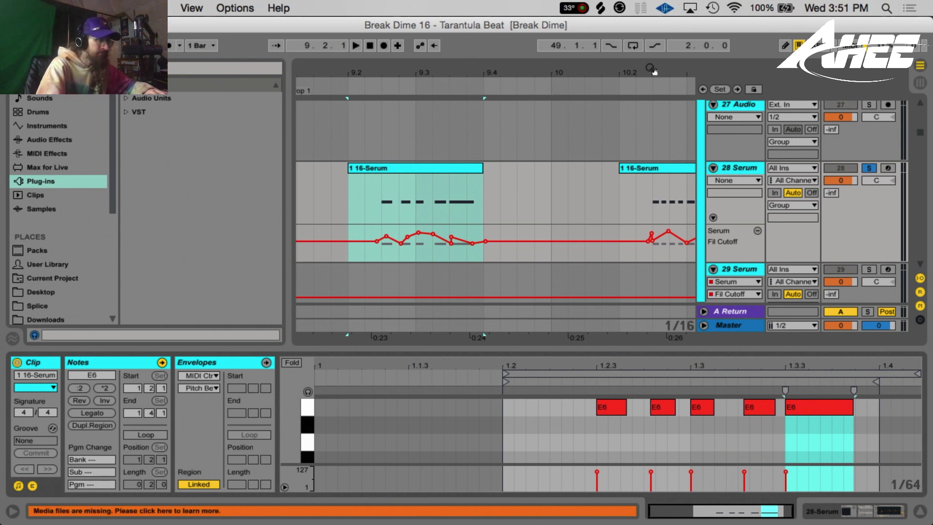
{"action": "left_click_drag", "start_coordinate": [652, 71], "coordinate": [562, 63]}
{"action": "left_click", "coordinate": [526, 201]}
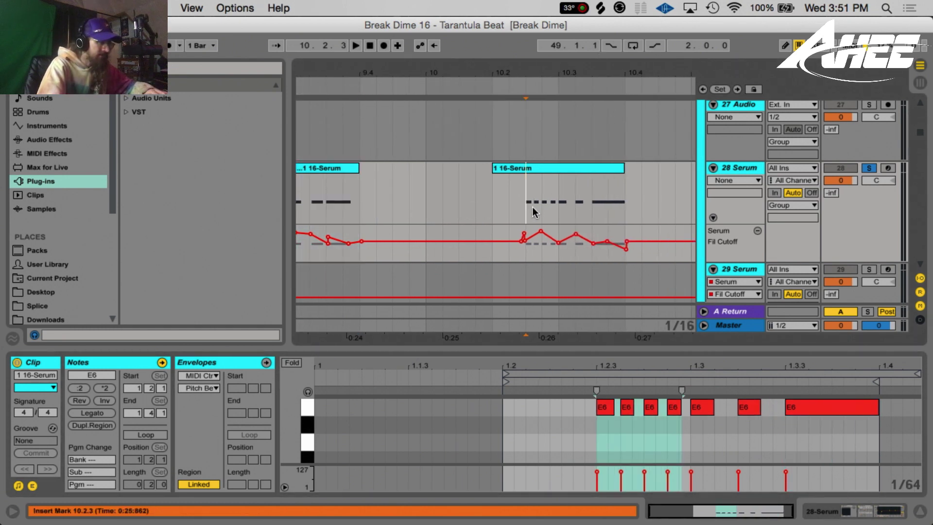
{"action": "key", "text": "space"}
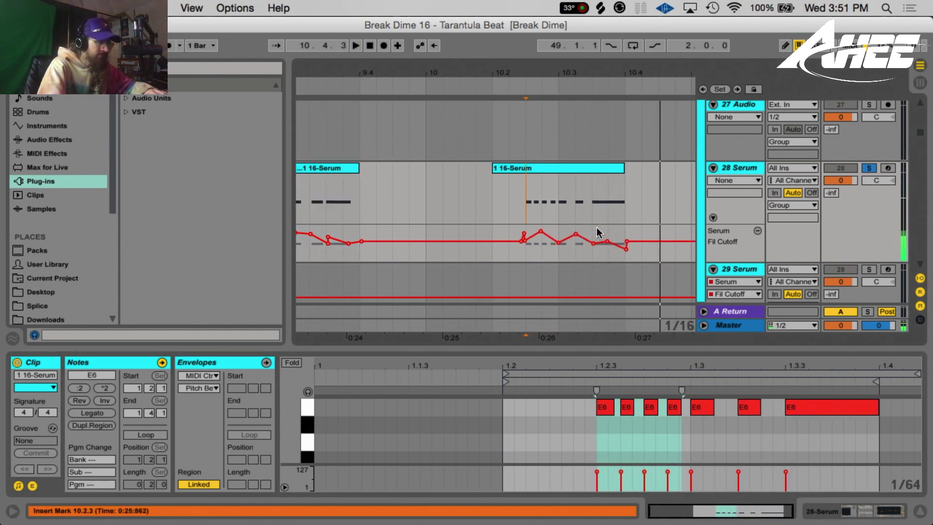
- Raise the Fil Cutoff breakpoint to the start of the second clip's last long note and audition it from 10.3.3
{"action": "left_click_drag", "start_coordinate": [607, 241], "coordinate": [594, 229]}
{"action": "key", "text": "space"}
{"action": "key", "text": "space"}
{"action": "key", "text": "space"}
{"action": "key", "text": "space"}
{"action": "key", "text": "space"}
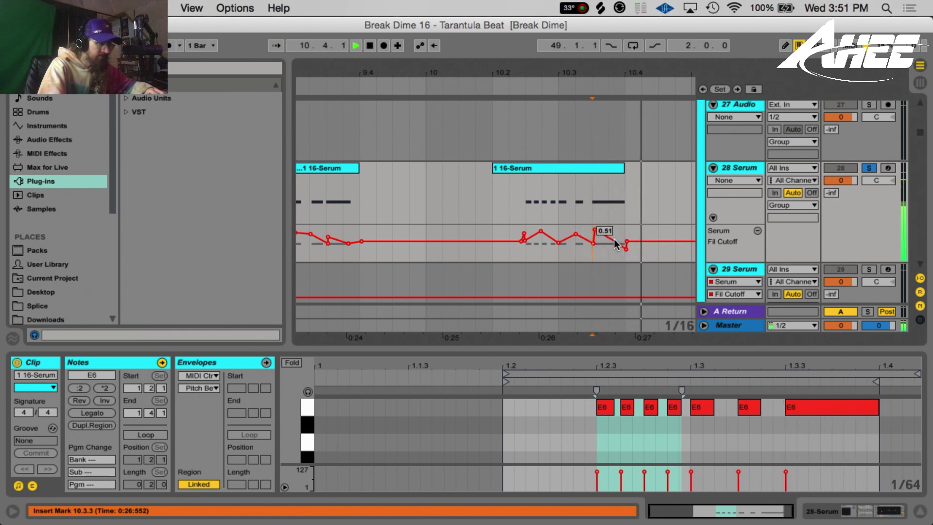
{"action": "key", "text": "space"}
{"action": "key", "text": "space"}
- Lower the raised Fil Cutoff breakpoint toward the end of the second clip's last note and replay from 10.3.3
{"action": "left_click_drag", "start_coordinate": [594, 229], "coordinate": [618, 252]}
{"action": "key", "text": "space"}
{"action": "key", "text": "space"}
{"action": "key", "text": "space"}
{"action": "key", "text": "space"}
{"action": "key", "text": "space"}
{"action": "key", "text": "space"}
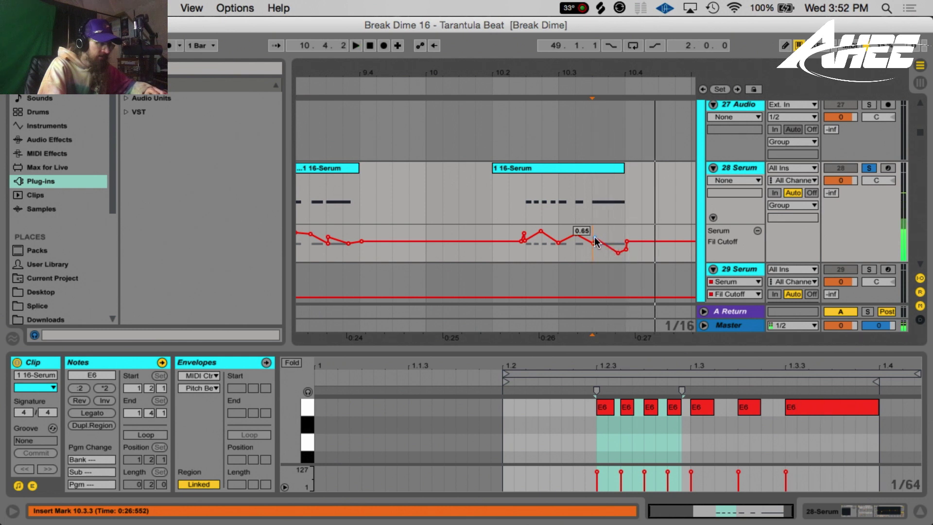
- Add a Fil Cutoff breakpoint at about 0.73 just after 10.3.3 and replay the end of the second clip
{"action": "key", "text": "space"}
{"action": "key", "text": "space"}
{"action": "key", "text": "space"}
{"action": "key", "text": "space"}
{"action": "left_click_drag", "start_coordinate": [598, 238], "coordinate": [597, 235]}
{"action": "key", "text": "space"}
{"action": "key", "text": "space"}
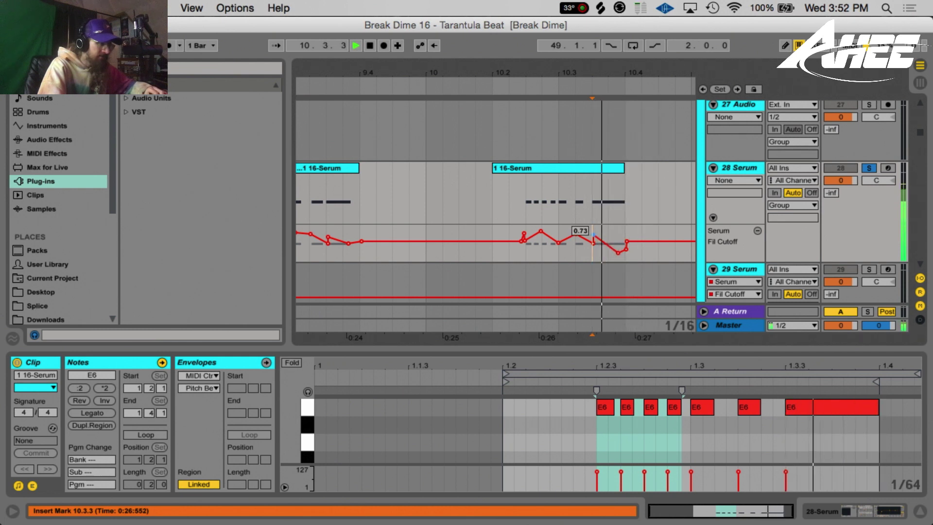
{"action": "key", "text": "space"}
{"action": "key", "text": "space"}
{"action": "key", "text": "space"}
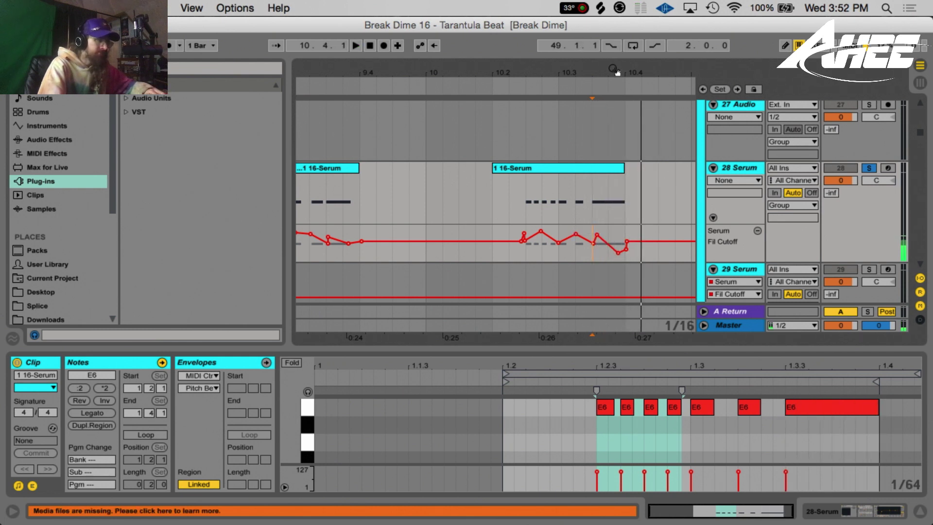
- Play the third 28 Serum clip from 11.2.1 and the fourth clip in bar 12
{"action": "left_click_drag", "start_coordinate": [615, 70], "coordinate": [429, 87]}
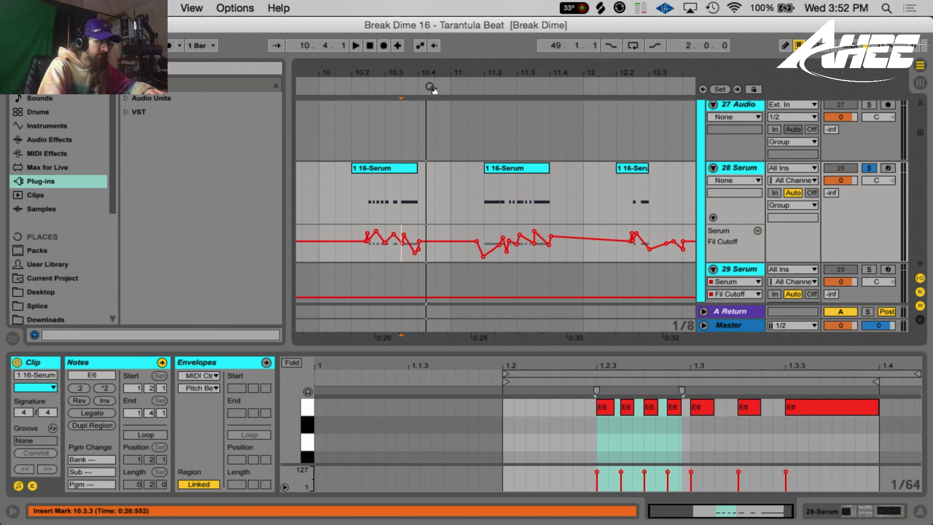
{"action": "left_click", "coordinate": [484, 202]}
{"action": "key", "text": "space"}
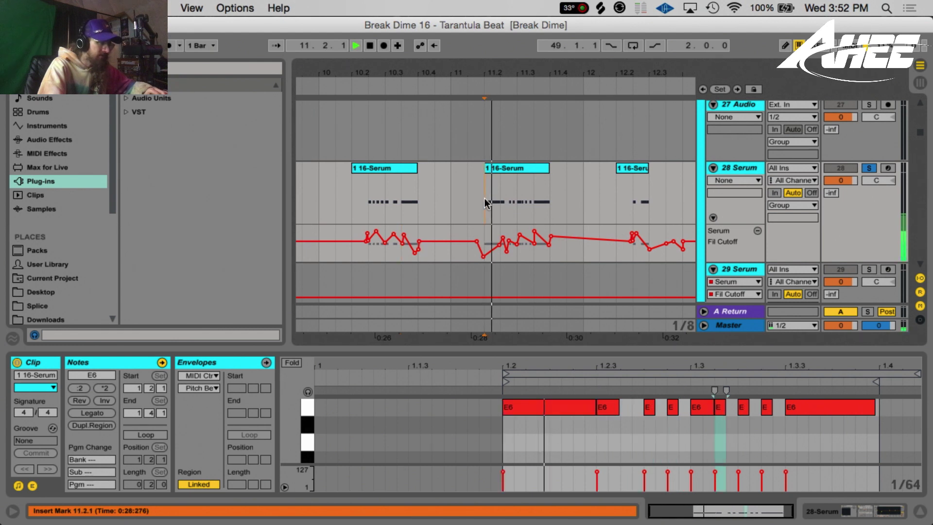
{"action": "key", "text": "space"}
{"action": "left_click", "coordinate": [637, 196]}
{"action": "key", "text": "space"}
{"action": "key", "text": "space"}
- Go to the 29 Serum track, select its first clip at 13.2.1 and solo the track
{"action": "left_click_drag", "start_coordinate": [651, 78], "coordinate": [429, 52]}
{"action": "scroll", "coordinate": [500, 231], "scroll_direction": "down", "scroll_amount": 5}
{"action": "left_click", "coordinate": [464, 168]}
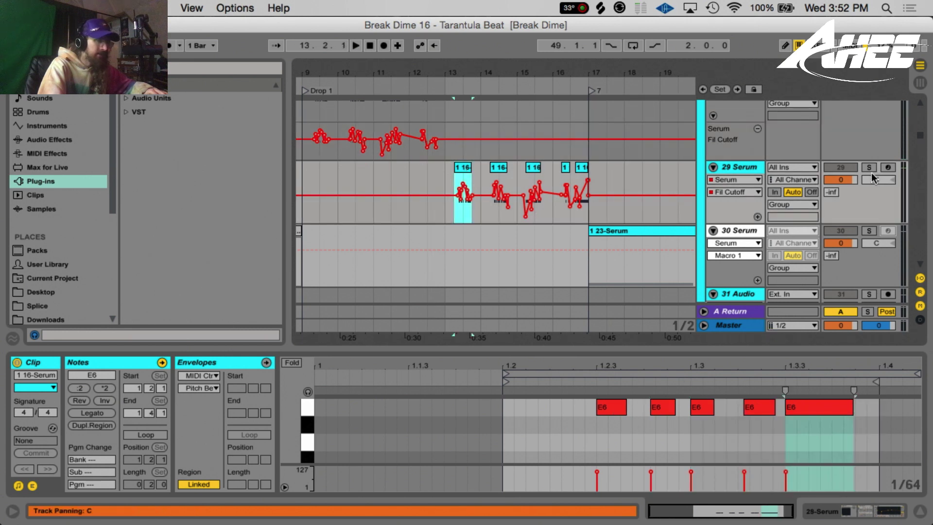
{"action": "left_click", "coordinate": [868, 167]}
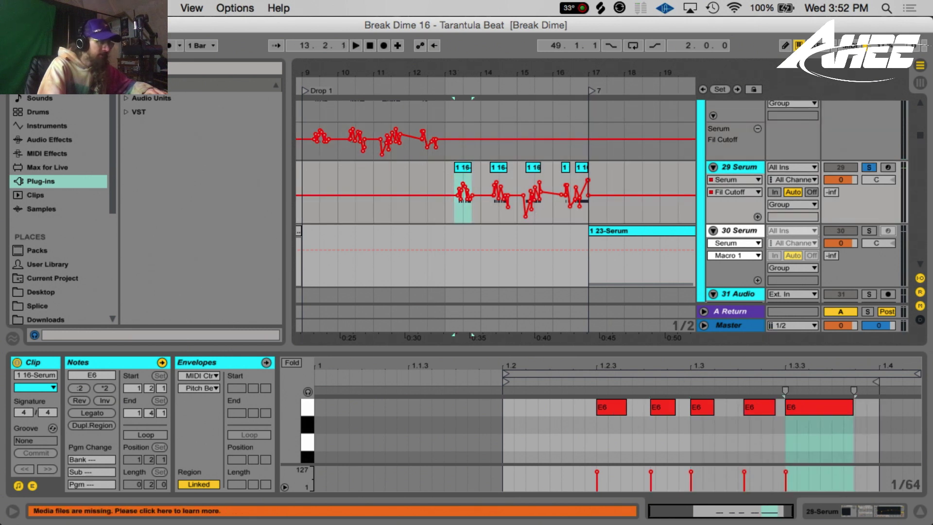
{"action": "left_click_drag", "start_coordinate": [471, 73], "coordinate": [503, 125]}
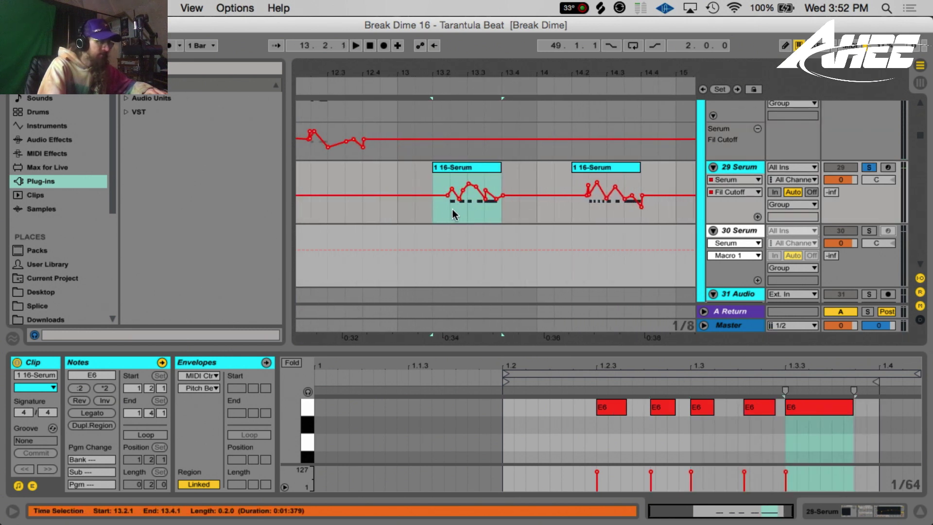
- Check the noise source of 29 Serum's Vox Scratcher - Ba preset while playing the first clip
{"action": "left_click", "coordinate": [848, 505]}
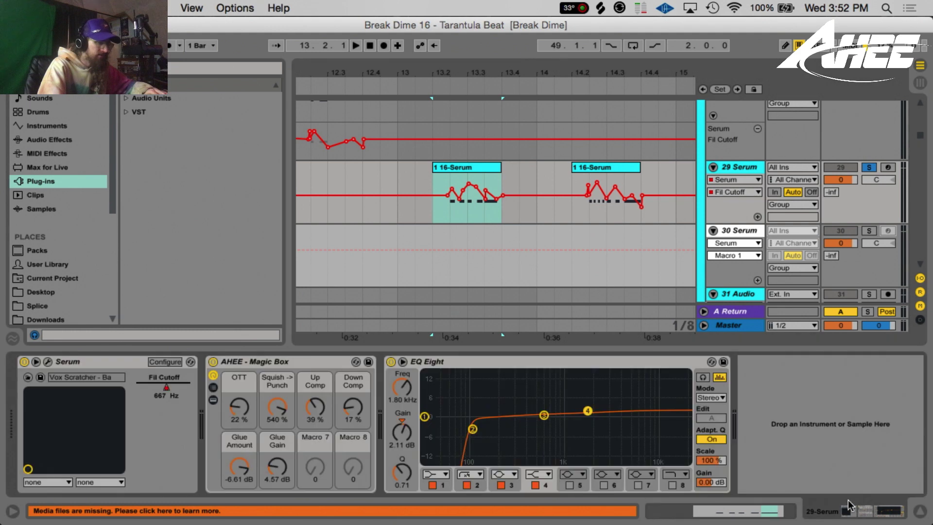
{"action": "left_click", "coordinate": [50, 363]}
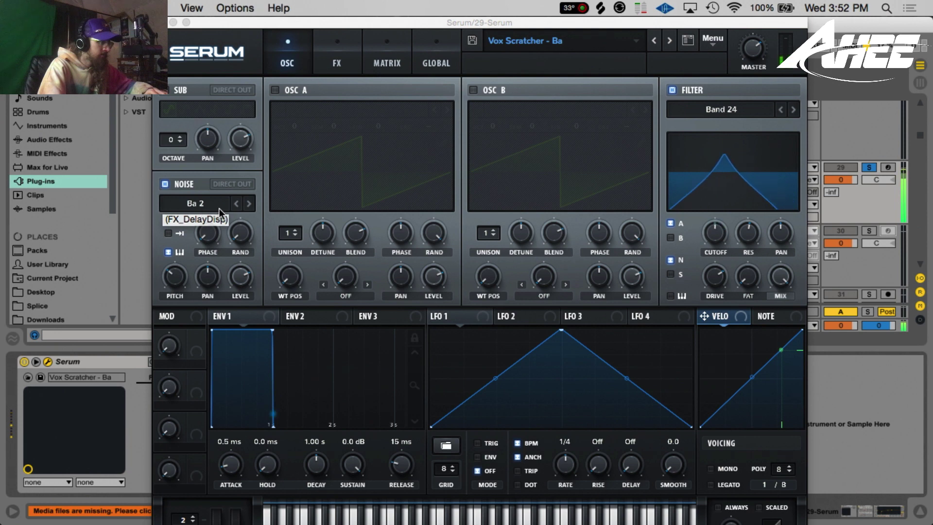
{"action": "key", "text": "super+alt+p"}
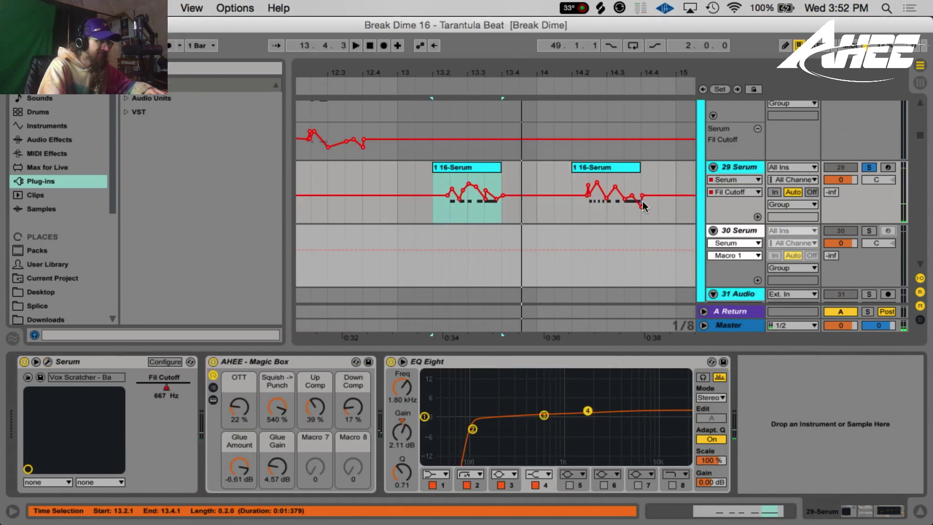
- Play the remaining 29 Serum scratch clips in bars 14, 15 and 16
{"action": "left_click", "coordinate": [591, 211]}
{"action": "key", "text": "space"}
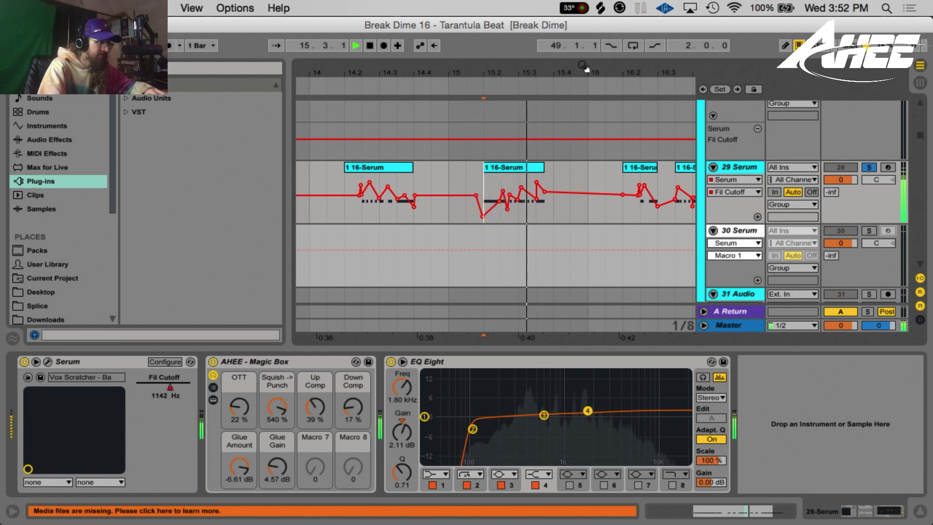
{"action": "left_click", "coordinate": [494, 202]}
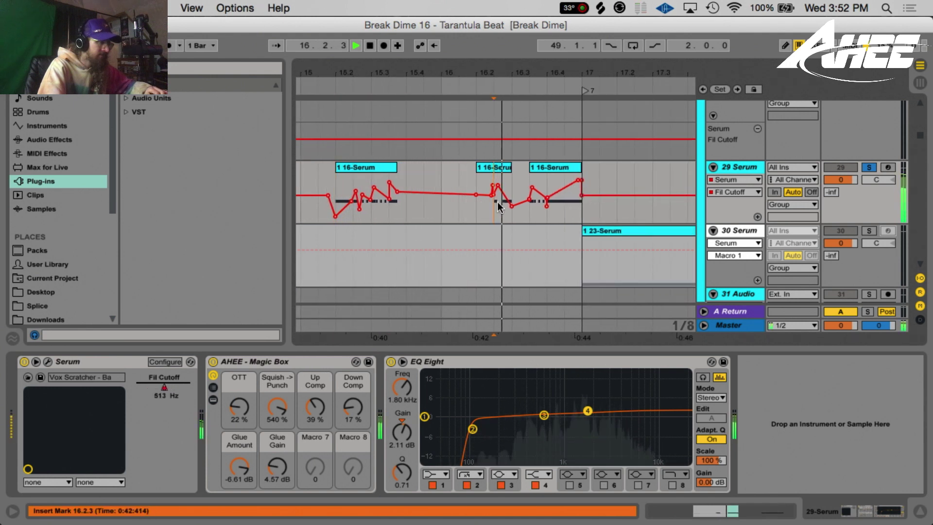
- Review the noise playback options of 29 Serum's Vox Scratcher preset, and set the insert mark at 16.4.1
{"action": "left_click", "coordinate": [47, 362]}
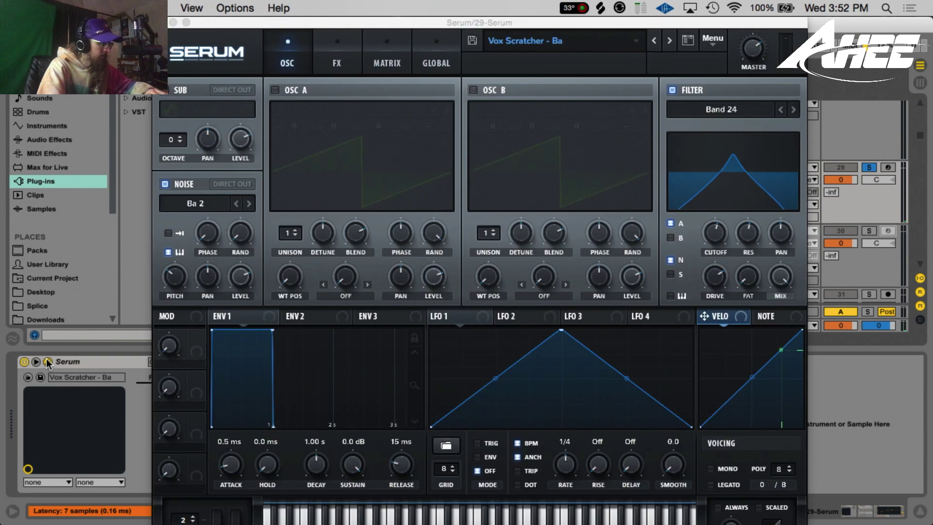
{"action": "left_click", "coordinate": [167, 233]}
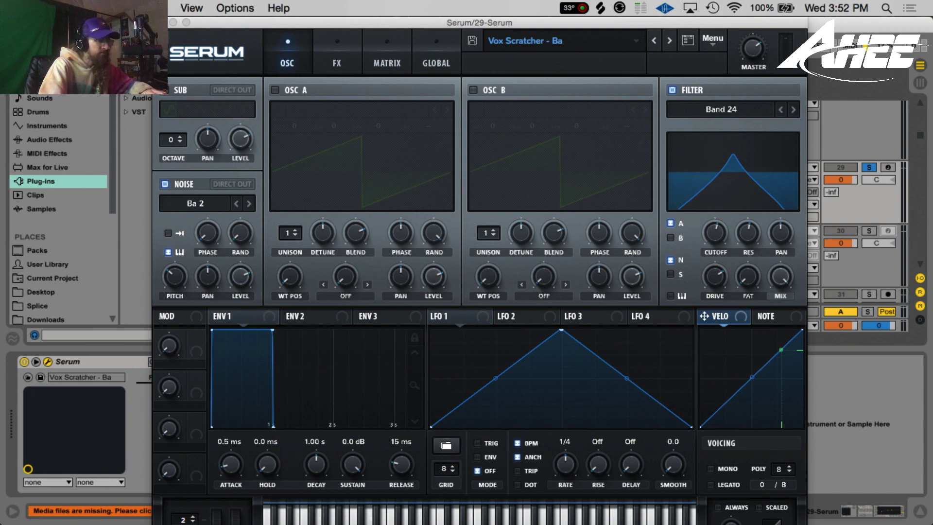
{"action": "left_click", "coordinate": [160, 23]}
{"action": "left_click", "coordinate": [548, 176]}
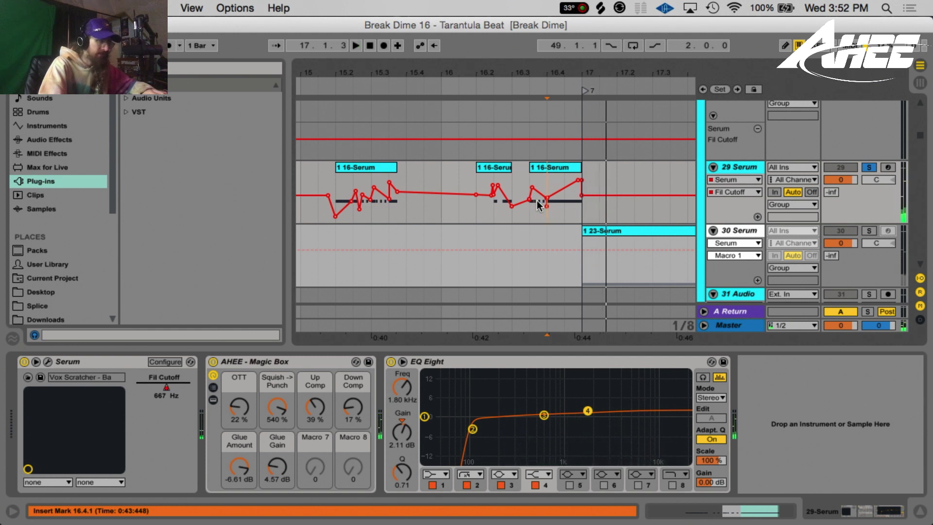
- Unsolo 29 Serum and go down to the 45 Serum track among the bass tracks
{"action": "left_click_drag", "start_coordinate": [474, 68], "coordinate": [475, 42]}
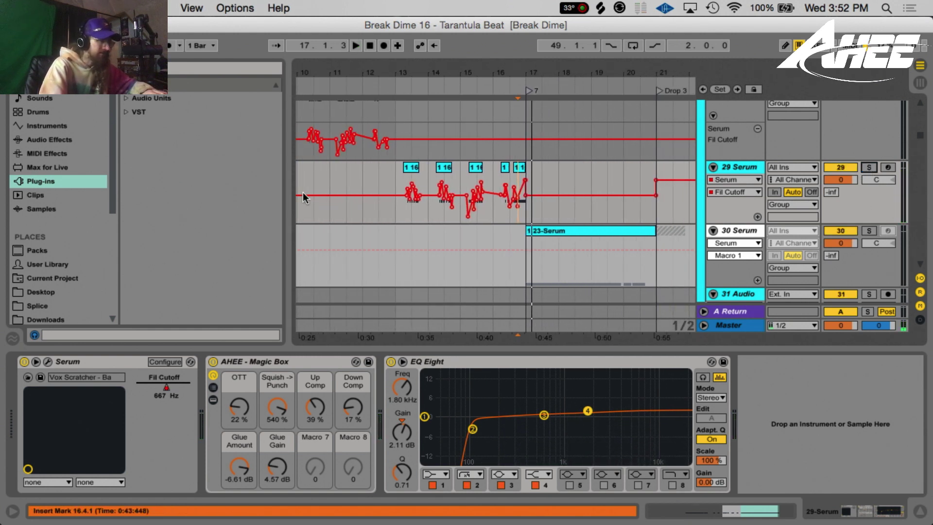
{"action": "key", "text": "space"}
{"action": "scroll", "coordinate": [466, 220], "scroll_direction": "down", "scroll_amount": 10}
{"action": "key", "text": "space"}
{"action": "scroll", "coordinate": [458, 211], "scroll_direction": "down", "scroll_amount": 5}
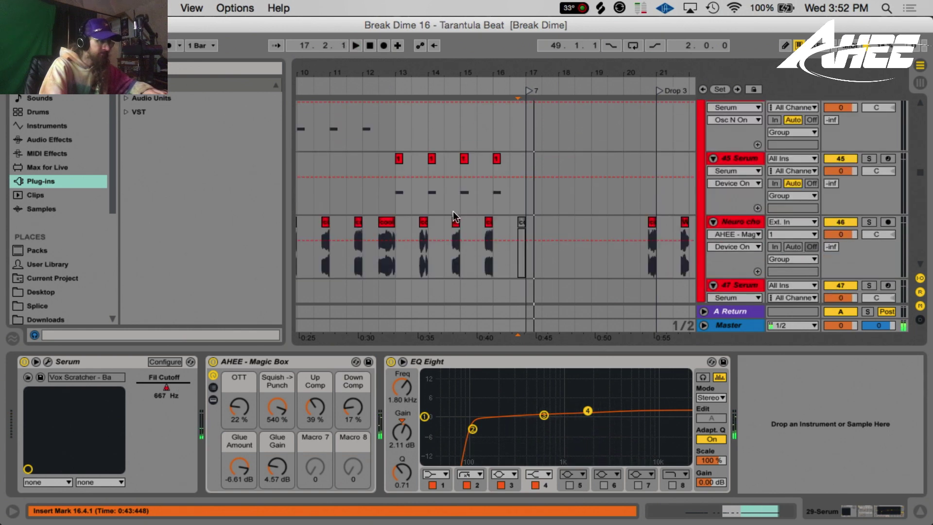
- Solo 45 Serum, play it from 13.1.1 and check the oscillators of its Phase Slime 2 preset
{"action": "left_click", "coordinate": [394, 187]}
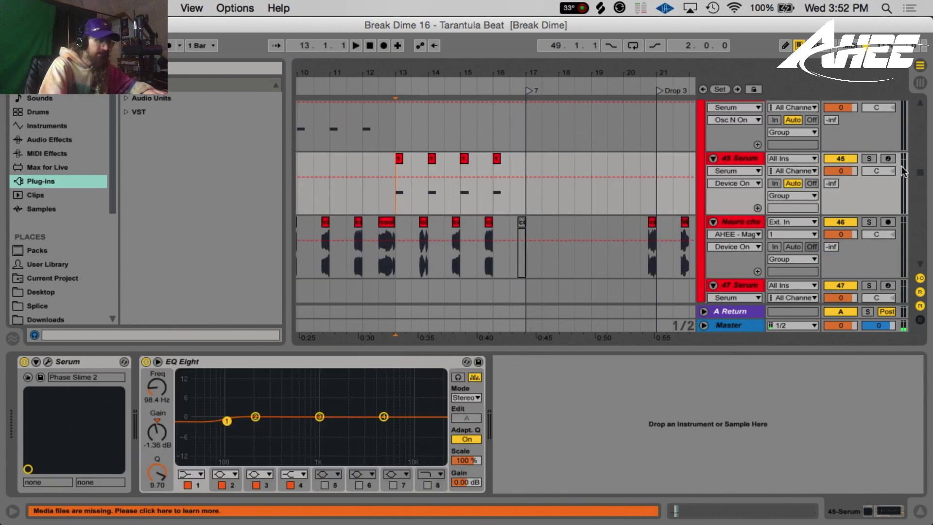
{"action": "left_click", "coordinate": [868, 158]}
{"action": "key", "text": "space"}
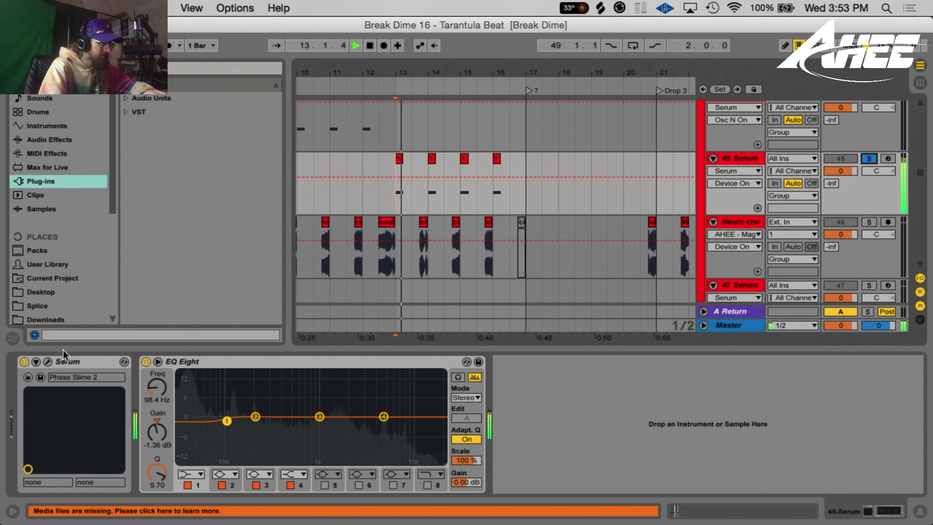
{"action": "left_click", "coordinate": [47, 361]}
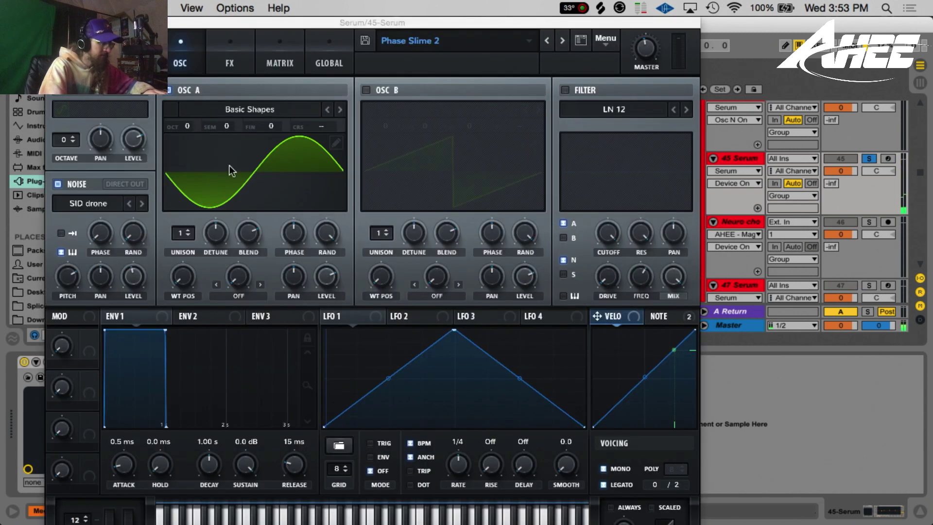
{"action": "left_click", "coordinate": [52, 23]}
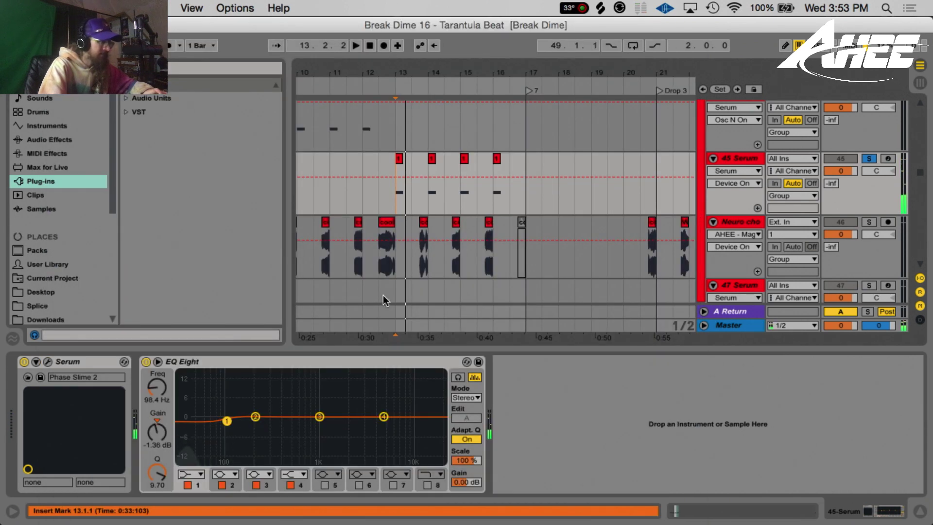
- Set the insert mark at 20.1.1 on 45 Serum and go up to the 24 Serum and 25 Audio tracks
{"action": "left_click_drag", "start_coordinate": [529, 73], "coordinate": [403, 46]}
{"action": "left_click", "coordinate": [455, 204]}
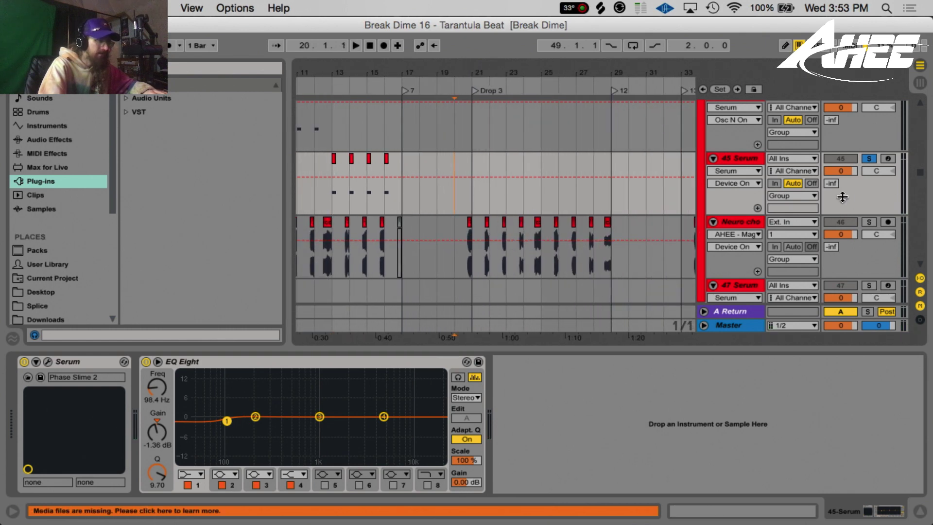
{"action": "scroll", "coordinate": [763, 199], "scroll_direction": "up", "scroll_amount": 15}
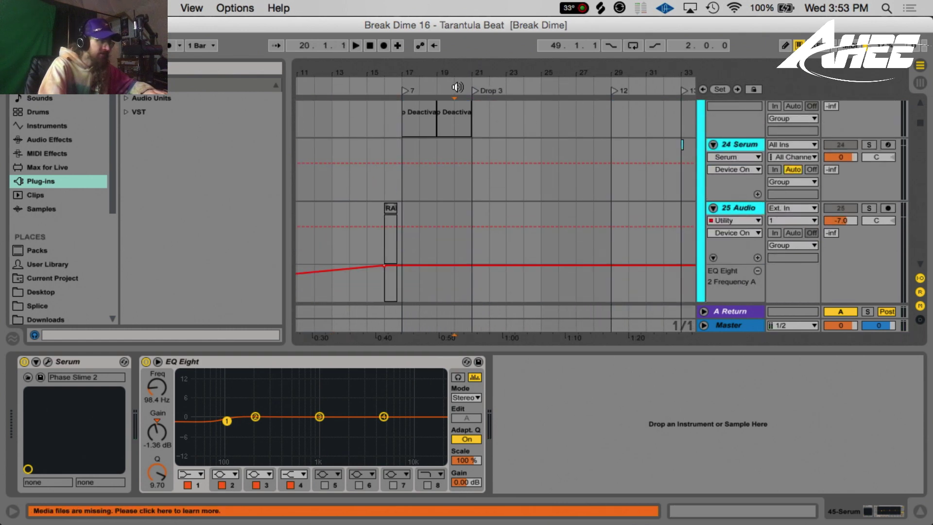
{"action": "left_click_drag", "start_coordinate": [569, 68], "coordinate": [471, 140]}
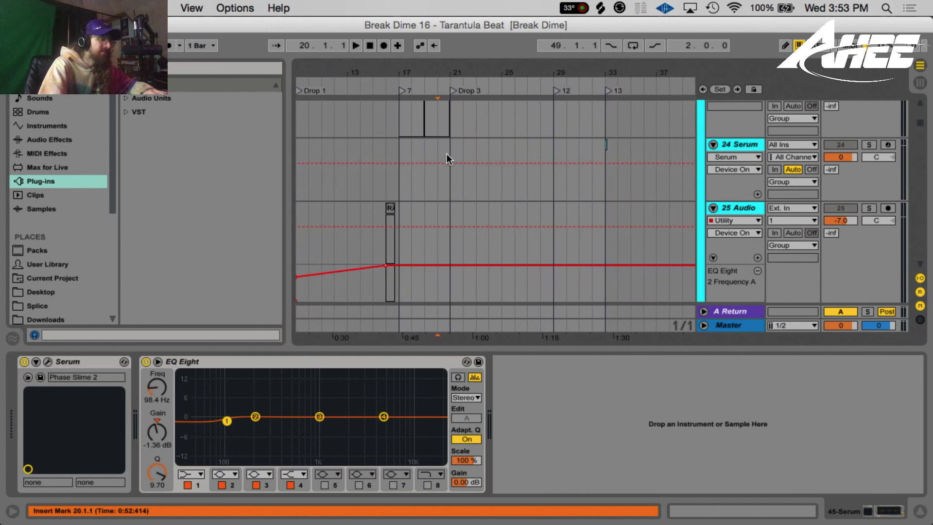
- Play 24 Serum's section from 33.1.1, clear the track solos and play it again with all tracks
{"action": "left_click", "coordinate": [604, 185]}
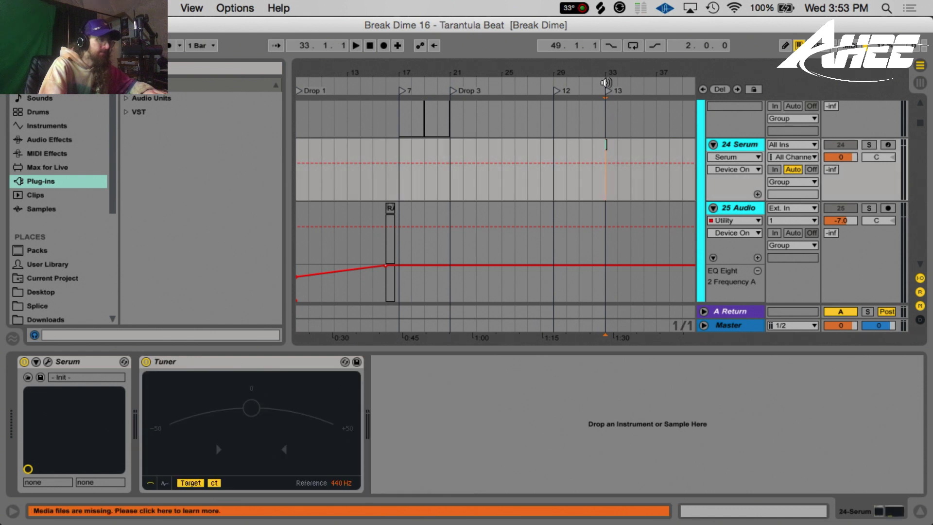
{"action": "key", "text": "space"}
{"action": "left_click_drag", "start_coordinate": [607, 79], "coordinate": [532, 73]}
{"action": "key", "text": "space"}
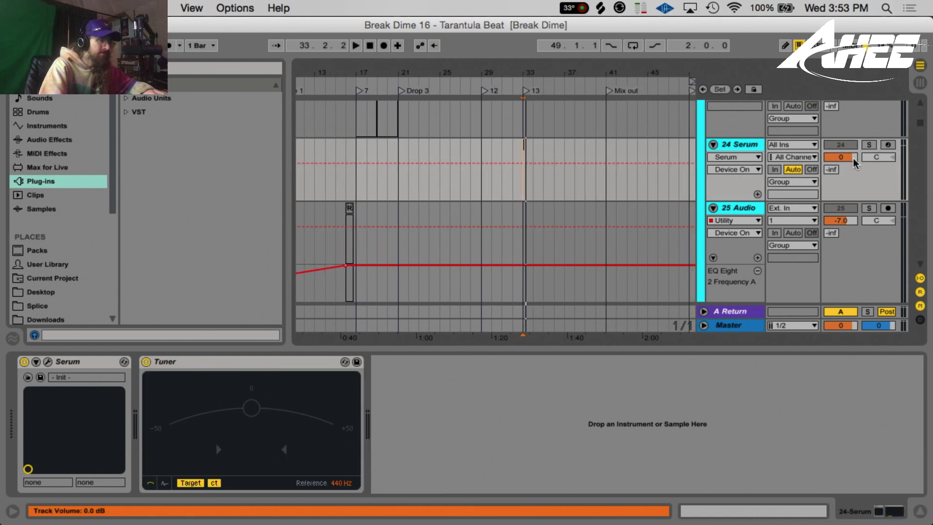
{"action": "left_click", "coordinate": [868, 145]}
{"action": "left_click", "coordinate": [869, 145]}
{"action": "key", "text": "space"}
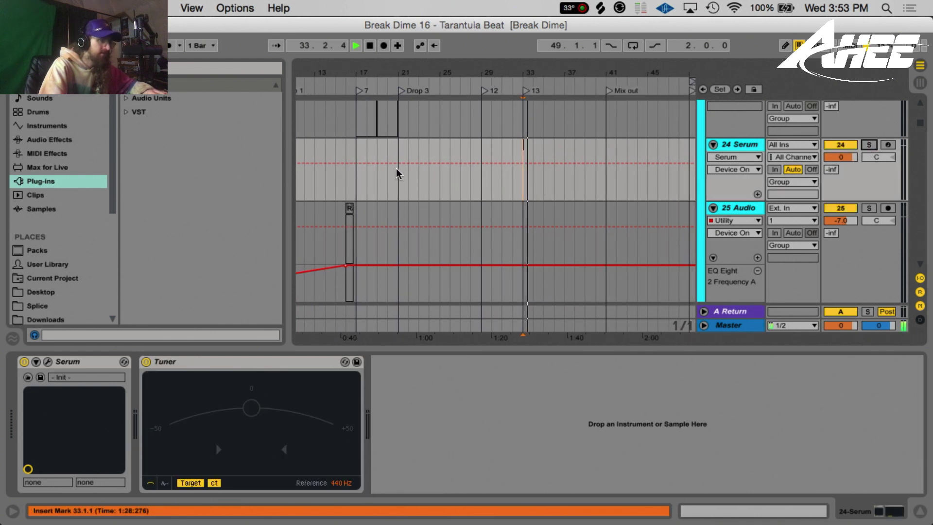
{"action": "key", "text": "space"}
- Play all tracks briefly from the Drop 3 marker at 21.1.1
{"action": "left_click", "coordinate": [399, 96]}
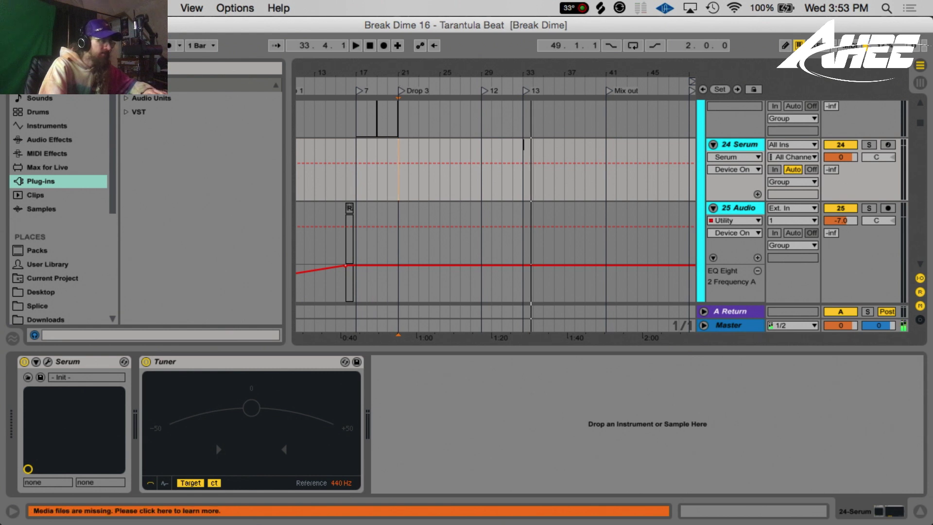
{"action": "left_click_drag", "start_coordinate": [408, 65], "coordinate": [408, 76]}
{"action": "key", "text": "space"}
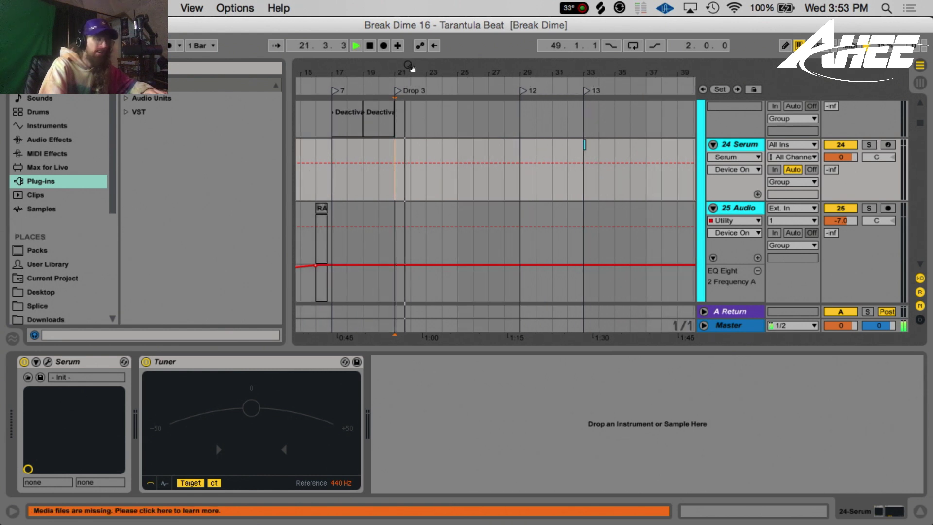
{"action": "key", "text": "space"}
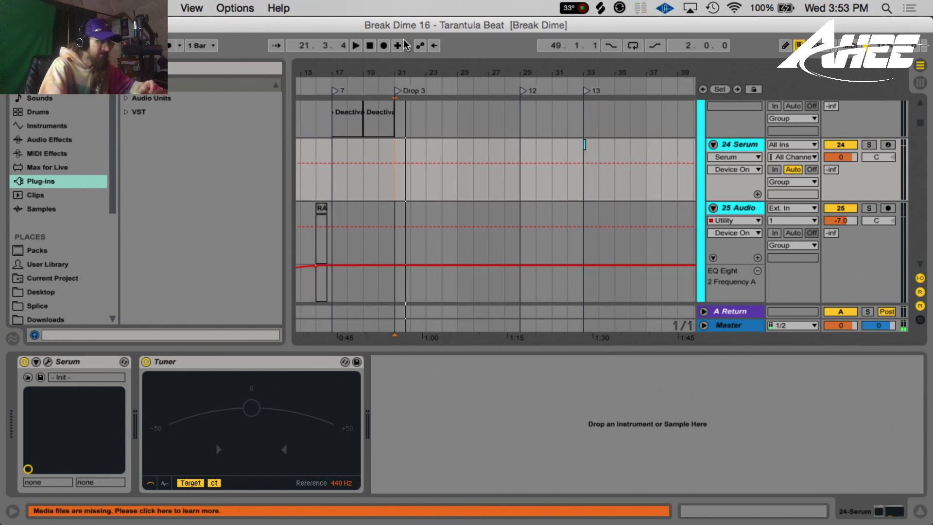
- Go down to the 59 Serum track among the bass tracks and set its insert mark at 21.1.1
{"action": "left_click_drag", "start_coordinate": [402, 78], "coordinate": [402, 86]}
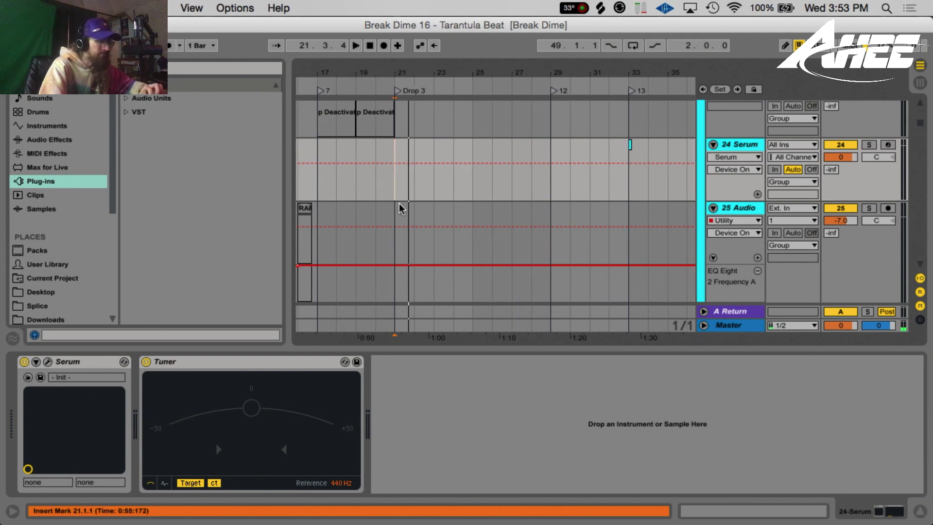
{"action": "scroll", "coordinate": [403, 203], "scroll_direction": "down", "scroll_amount": 15}
{"action": "scroll", "coordinate": [406, 202], "scroll_direction": "down", "scroll_amount": 7}
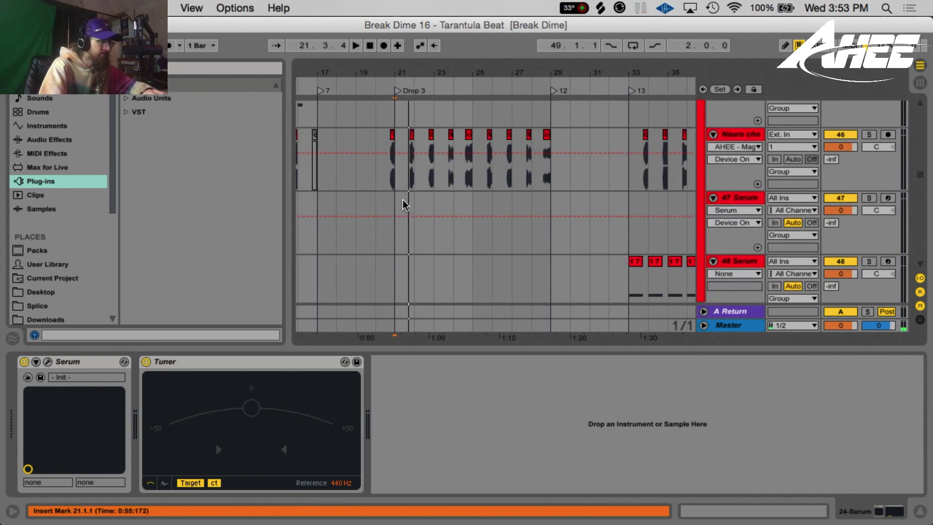
{"action": "scroll", "coordinate": [408, 254], "scroll_direction": "down", "scroll_amount": 12}
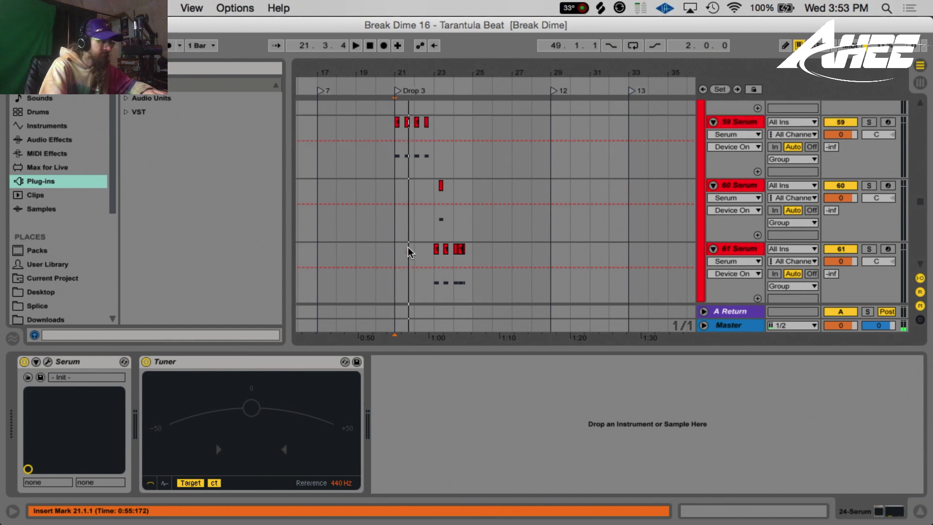
{"action": "left_click", "coordinate": [395, 190]}
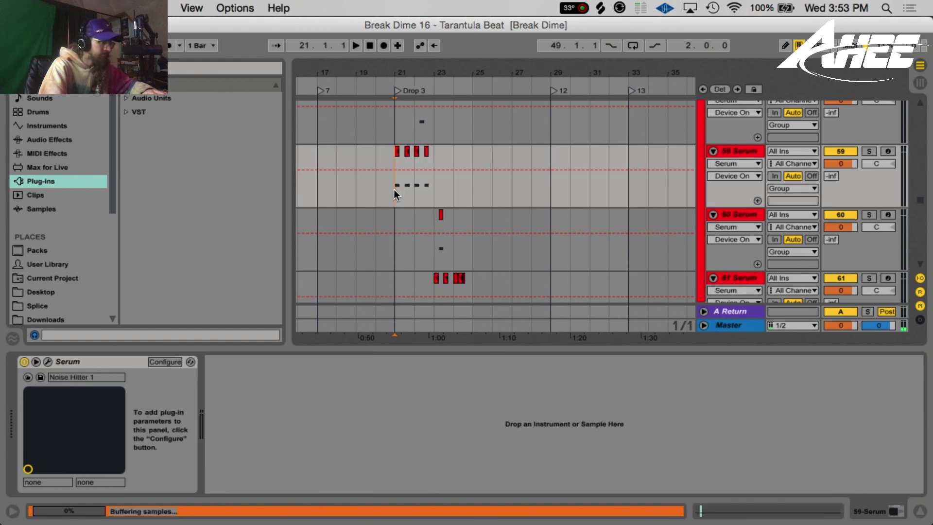
- Open 59 Serum's Noise Hitter 1 preset, play it soloed from 21.1.1 and check its effects
{"action": "left_click", "coordinate": [48, 362]}
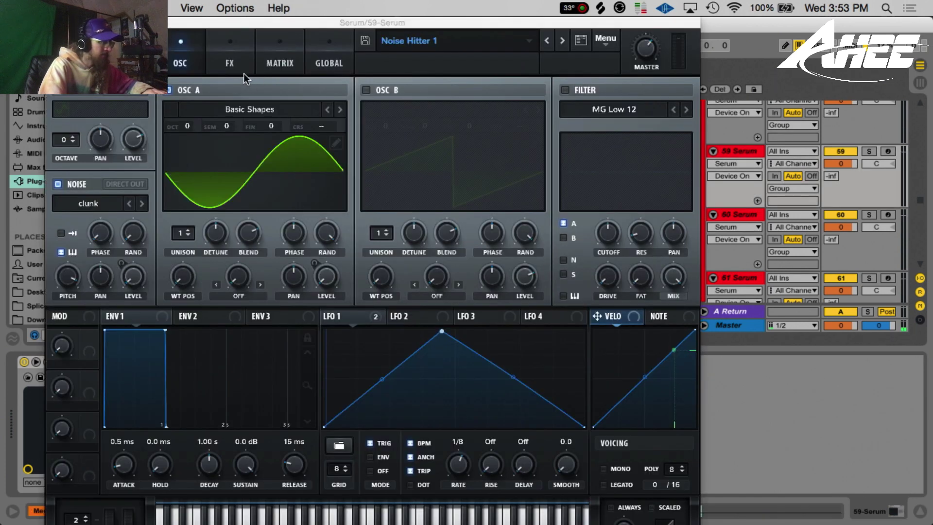
{"action": "key", "text": "space"}
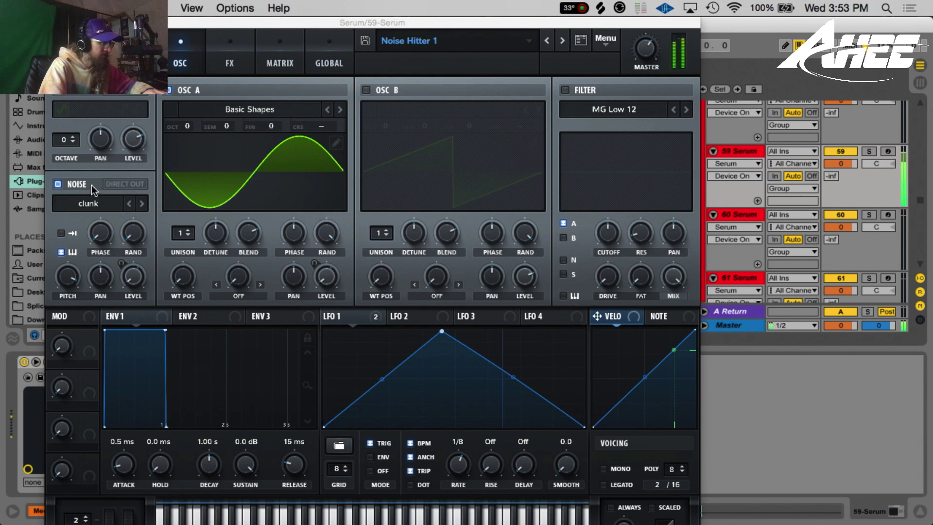
{"action": "left_click", "coordinate": [869, 152]}
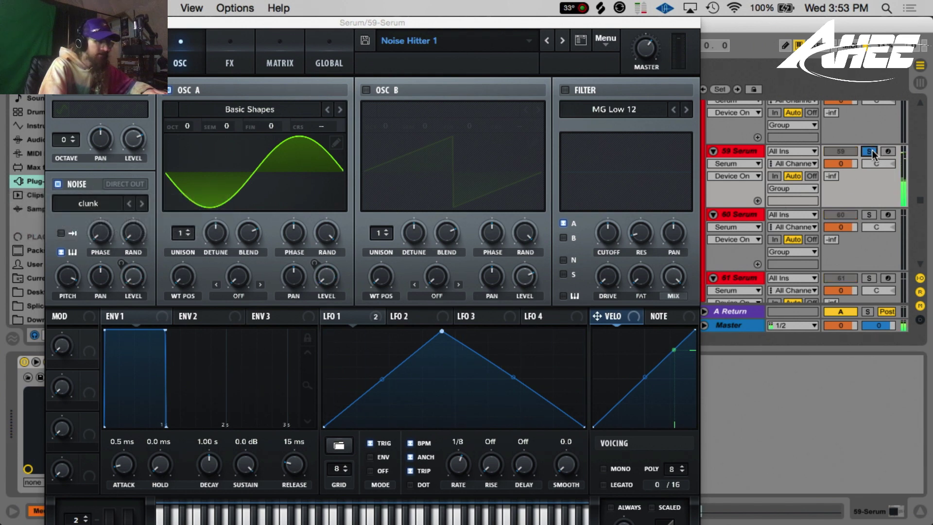
{"action": "left_click", "coordinate": [223, 53]}
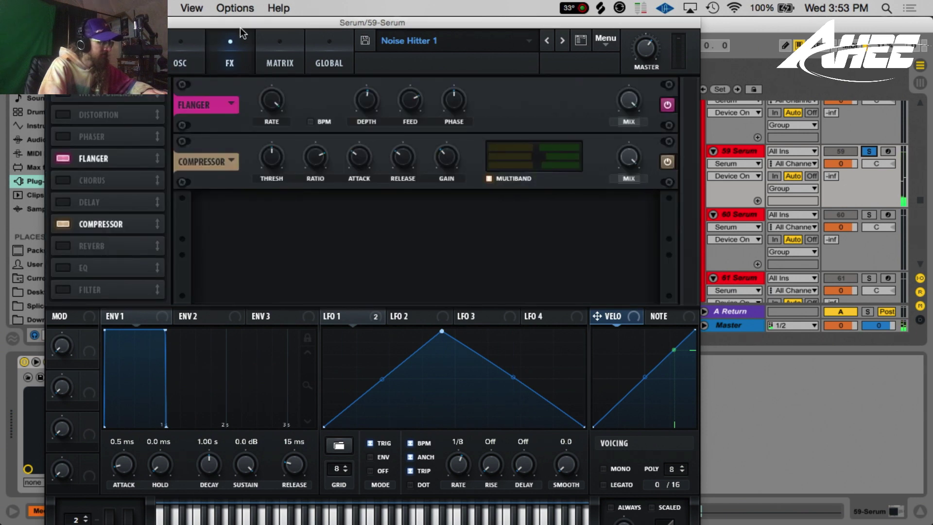
{"action": "left_click", "coordinate": [179, 57]}
- Audition Noise Hitter 1 with the clunk noise bypassed and then with Osc A bypassed, restoring each, and review the effects again
{"action": "left_click", "coordinate": [59, 183]}
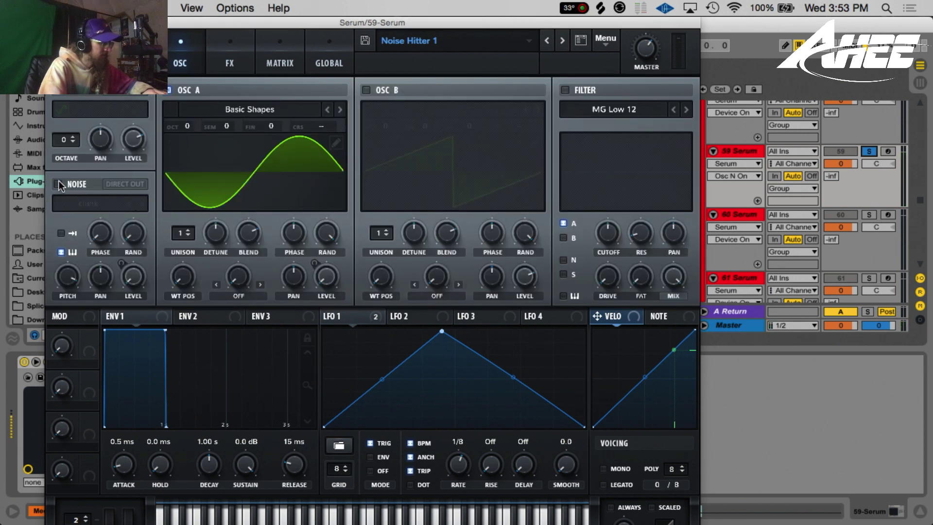
{"action": "left_click", "coordinate": [59, 184]}
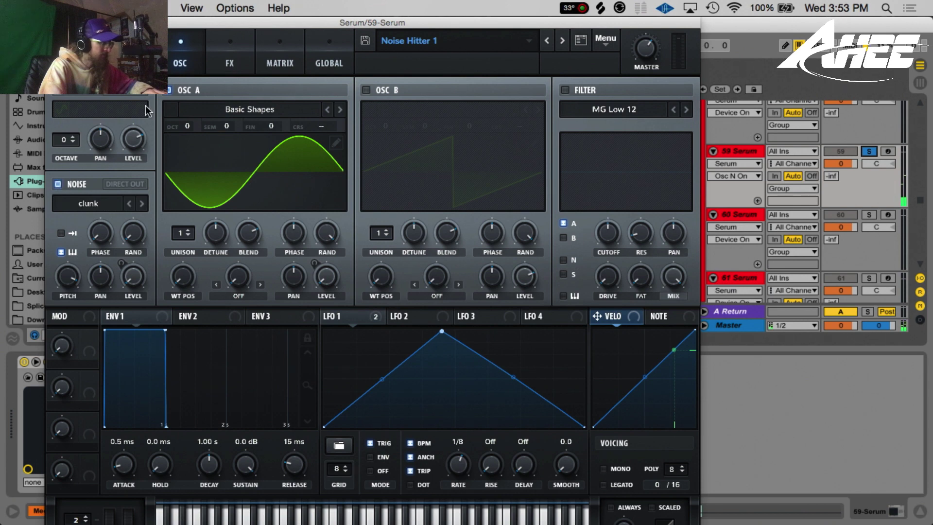
{"action": "left_click", "coordinate": [169, 90]}
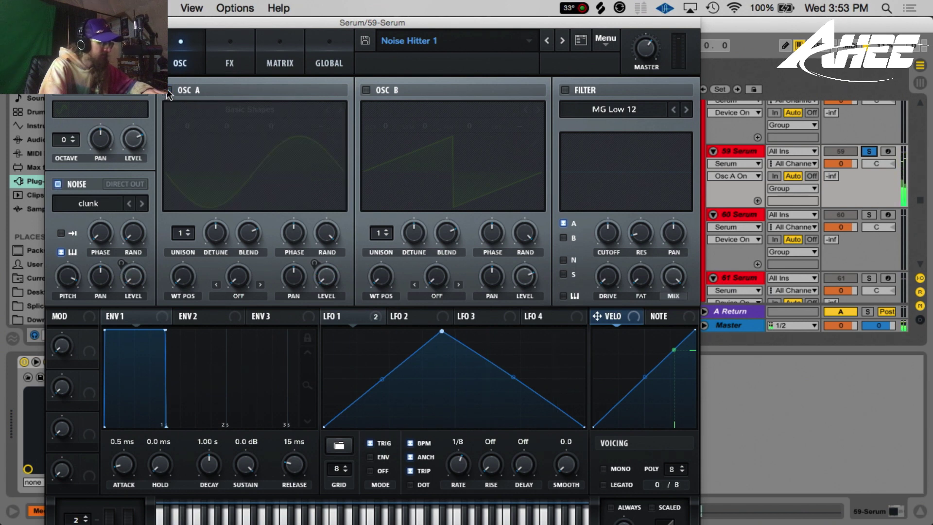
{"action": "left_click", "coordinate": [169, 90]}
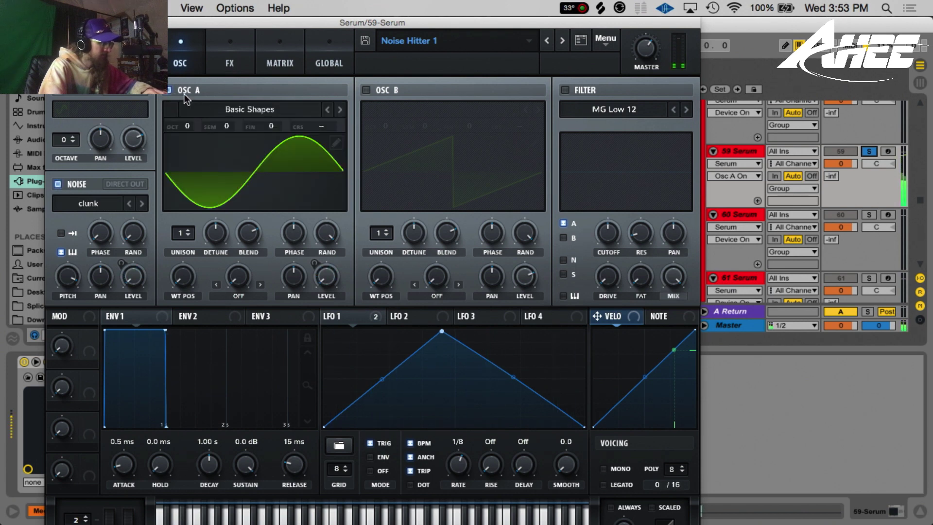
{"action": "left_click", "coordinate": [233, 50]}
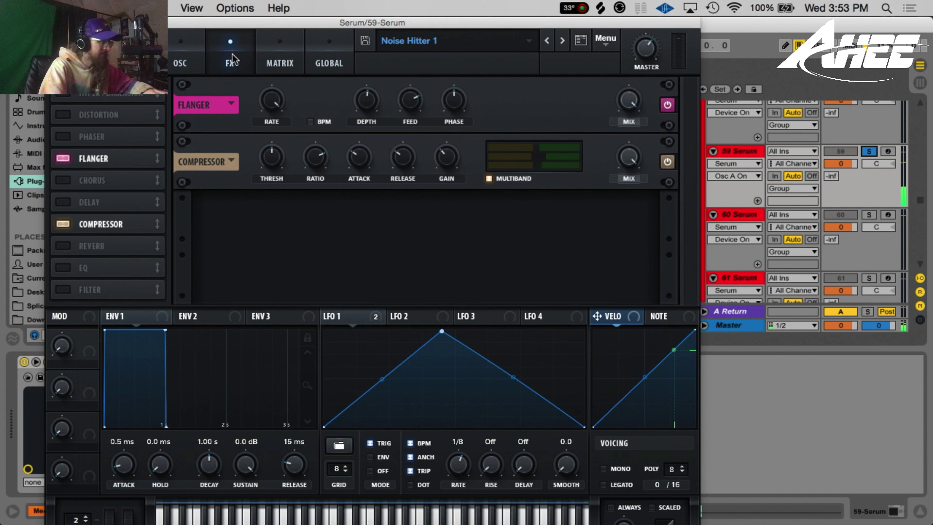
{"action": "left_click", "coordinate": [176, 48]}
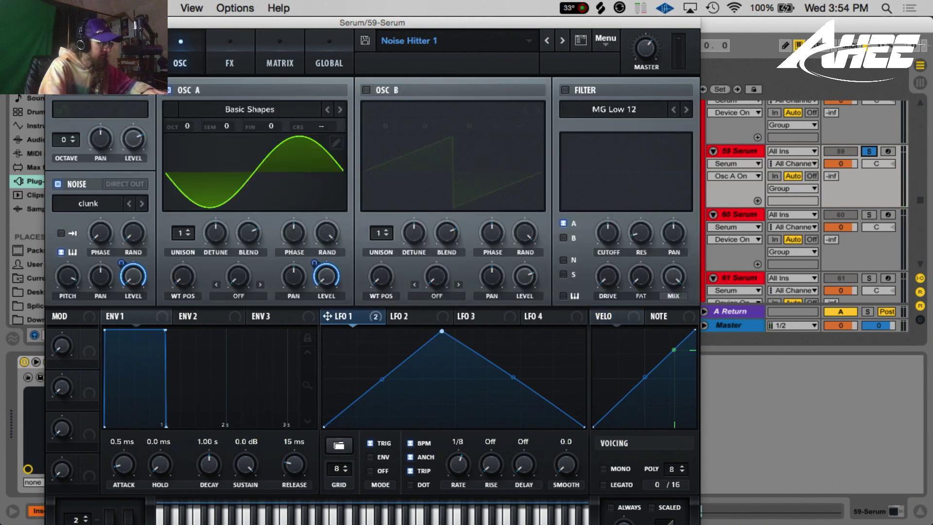
- Select the 57 Serum clip at 21.2.1, solo and play it, and check its Noise Hitter 1 settings
{"action": "left_click", "coordinate": [51, 23]}
{"action": "left_click_drag", "start_coordinate": [407, 72], "coordinate": [408, 126]}
{"action": "scroll", "coordinate": [420, 209], "scroll_direction": "up", "scroll_amount": 3}
{"action": "scroll", "coordinate": [419, 213], "scroll_direction": "up", "scroll_amount": 2}
{"action": "left_click", "coordinate": [401, 154]}
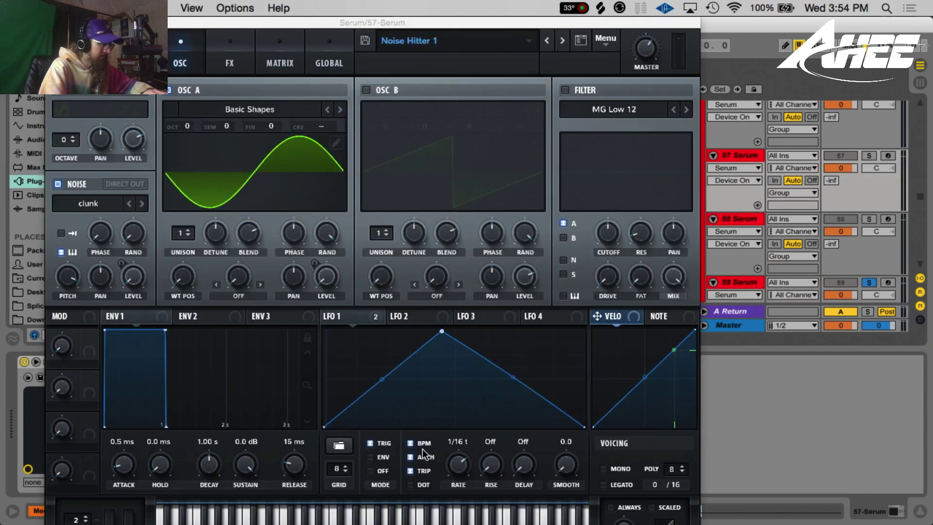
{"action": "key", "text": "space"}
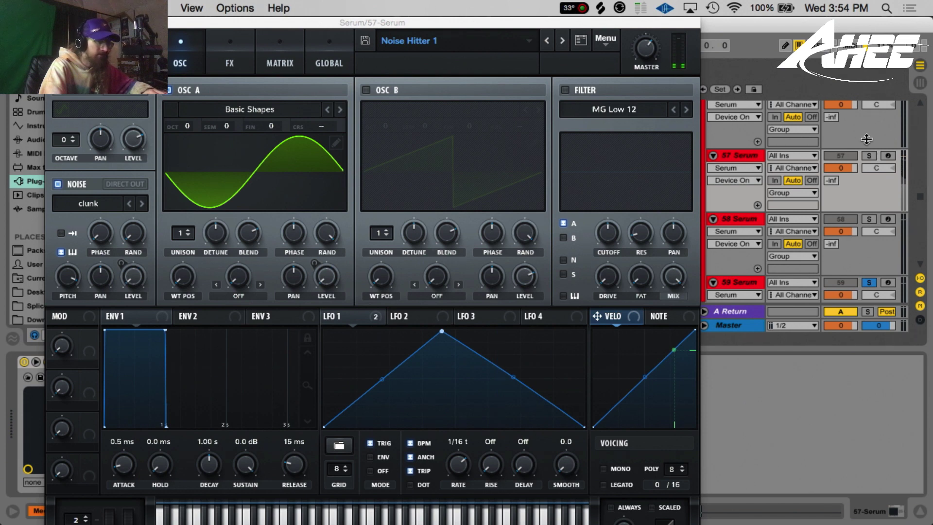
{"action": "left_click", "coordinate": [868, 155]}
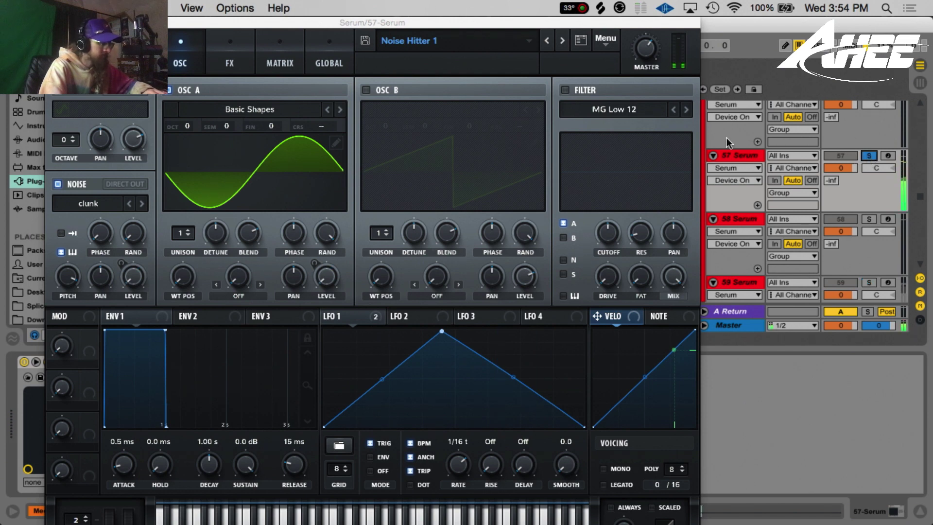
{"action": "left_click", "coordinate": [52, 23]}
- Go up to the Neuro chop track, solo it and play its clip at 21.4.1
{"action": "scroll", "coordinate": [454, 202], "scroll_direction": "up", "scroll_amount": 6}
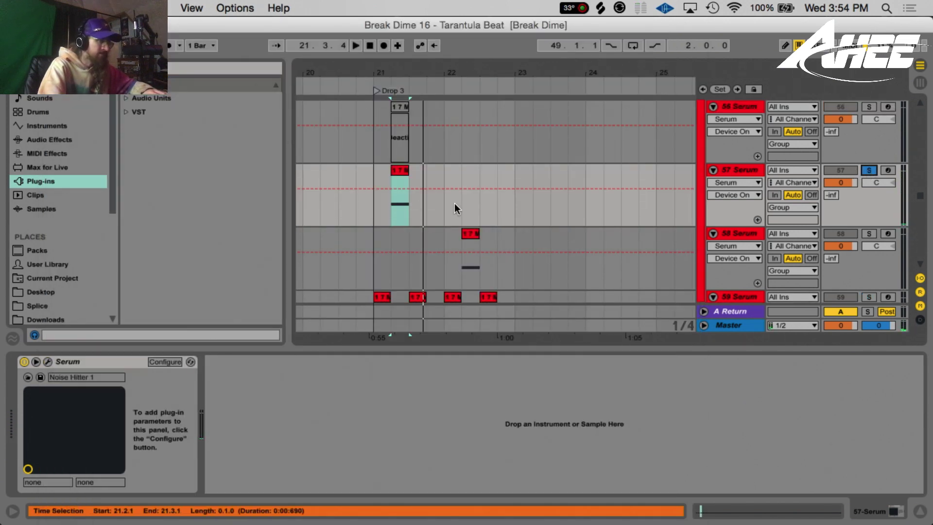
{"action": "scroll", "coordinate": [454, 203], "scroll_direction": "up", "scroll_amount": 8}
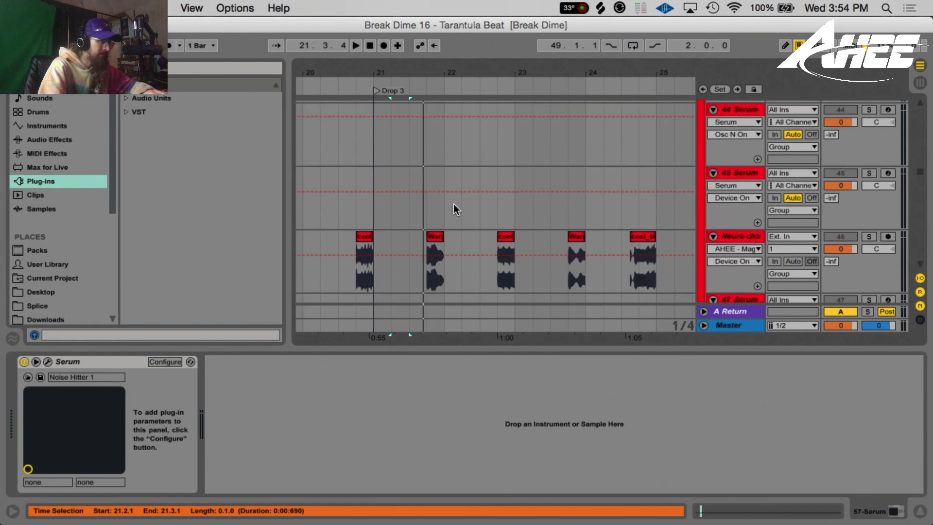
{"action": "left_click", "coordinate": [430, 137]}
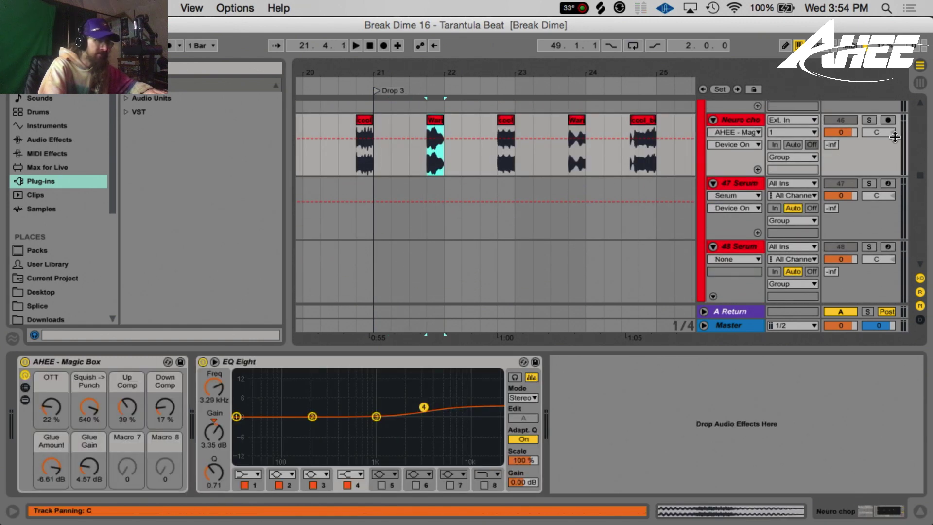
{"action": "left_click", "coordinate": [868, 120]}
{"action": "key", "text": "space"}
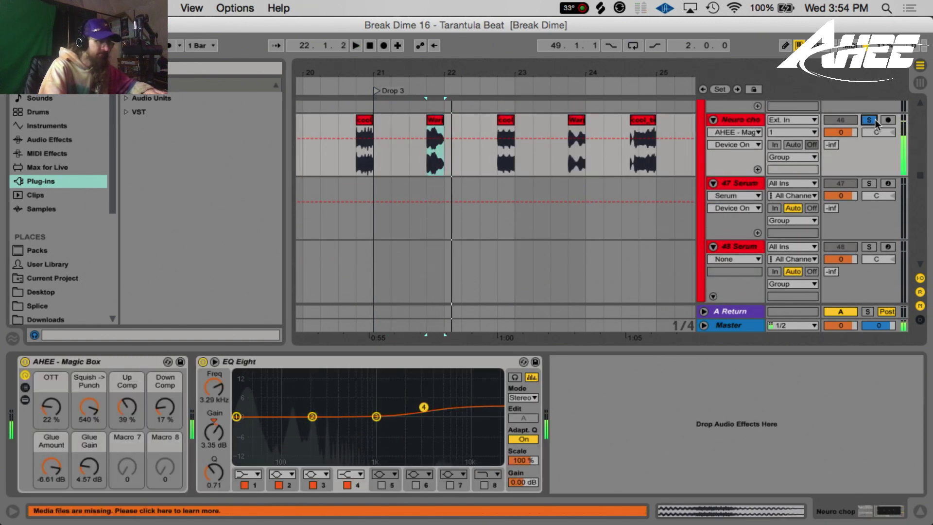
{"action": "key", "text": "space"}
- Unsolo Neuro chop and play its clips at 22.4.1 and 23.4.1 with the other tracks
{"action": "left_click", "coordinate": [508, 120]}
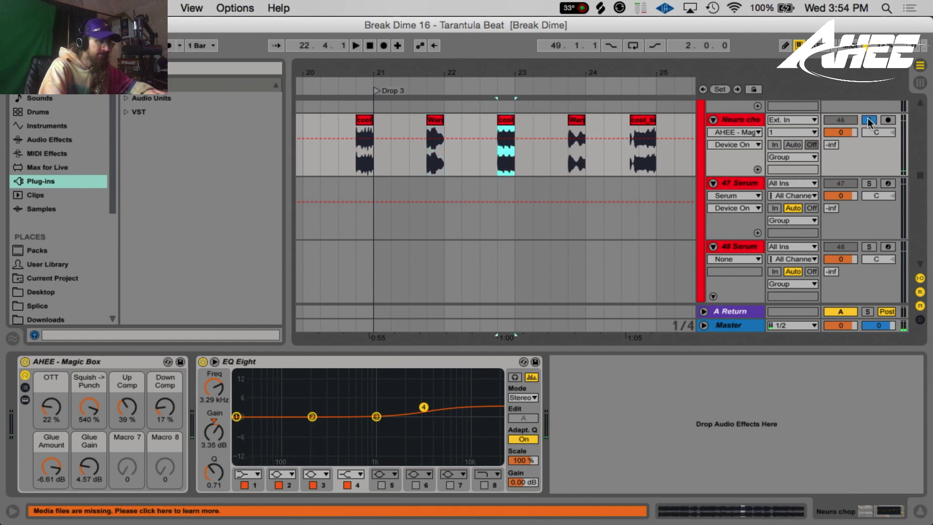
{"action": "left_click", "coordinate": [869, 121]}
{"action": "key", "text": "space"}
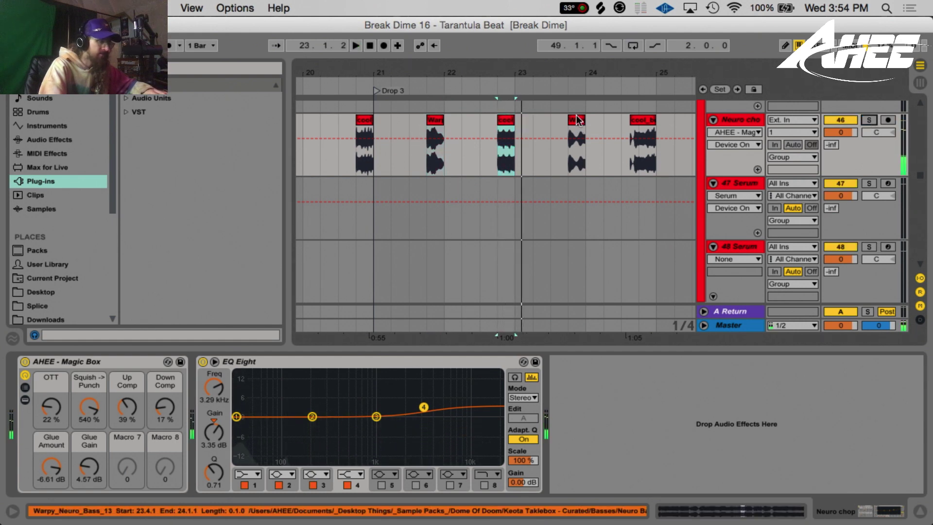
{"action": "left_click", "coordinate": [577, 120]}
{"action": "key", "text": "space"}
- Go down to 61 Serum, solo it and play its clip at 23.1.1
{"action": "scroll", "coordinate": [541, 160], "scroll_direction": "down", "scroll_amount": 15}
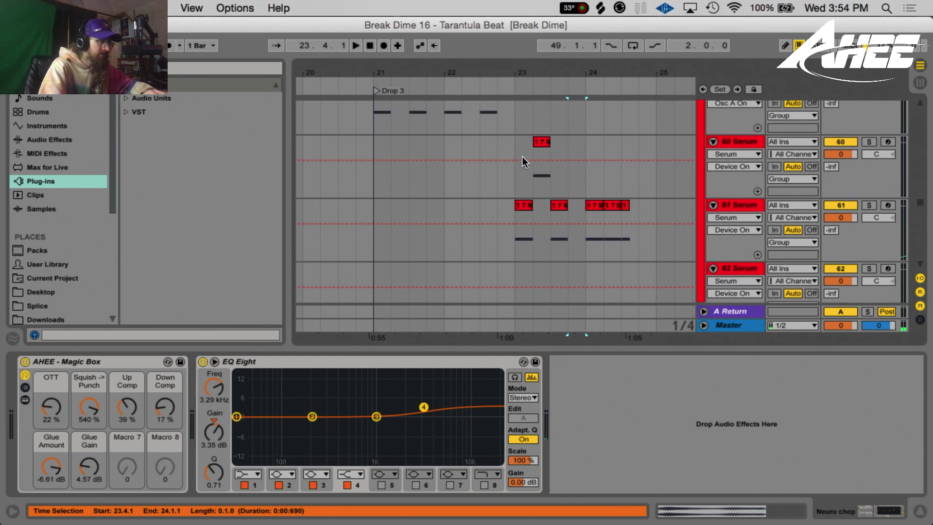
{"action": "left_click", "coordinate": [524, 206]}
{"action": "left_click", "coordinate": [868, 205]}
{"action": "key", "text": "space"}
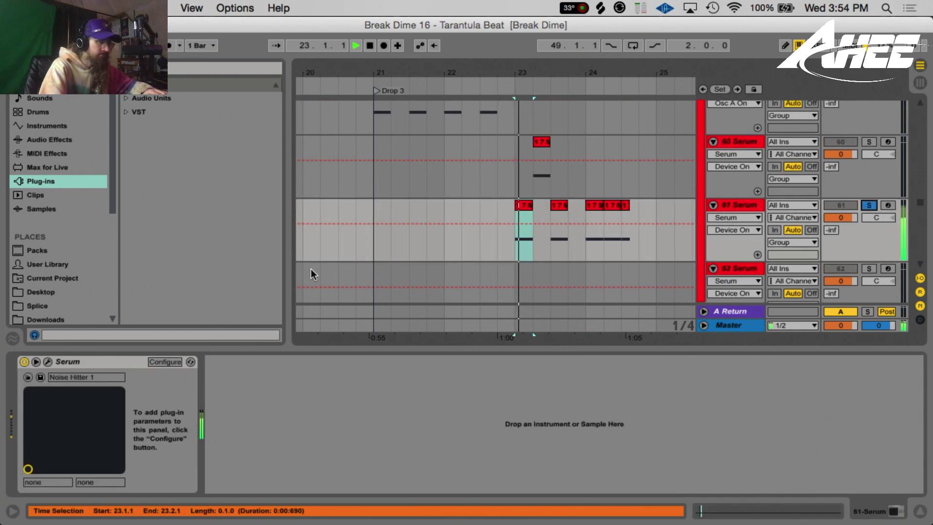
{"action": "key", "text": "space"}
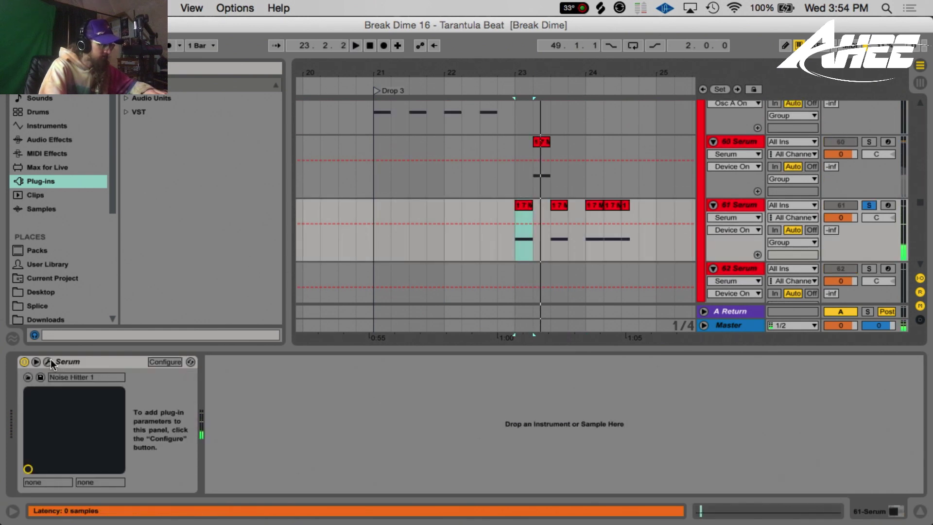
- Check the FX settings of 61 Serum's Noise Hitter 1 patch, switching its Distortion off and on for comparison
{"action": "left_click", "coordinate": [48, 361]}
{"action": "left_click", "coordinate": [227, 66]}
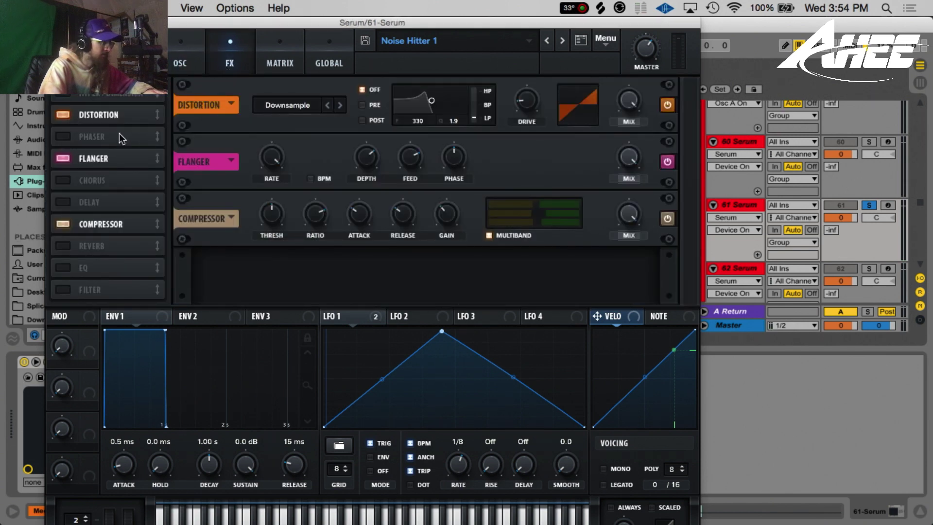
{"action": "left_click", "coordinate": [67, 112]}
{"action": "left_click", "coordinate": [66, 112]}
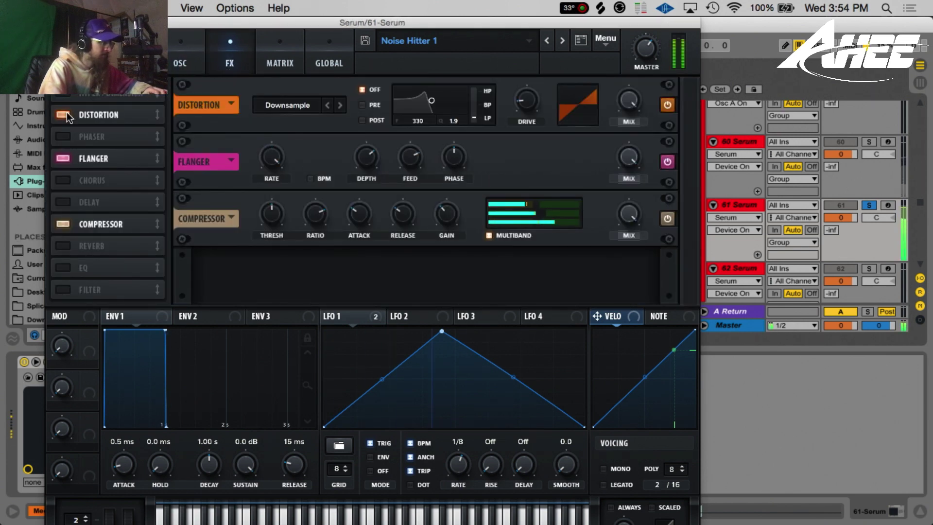
{"action": "left_click", "coordinate": [53, 22]}
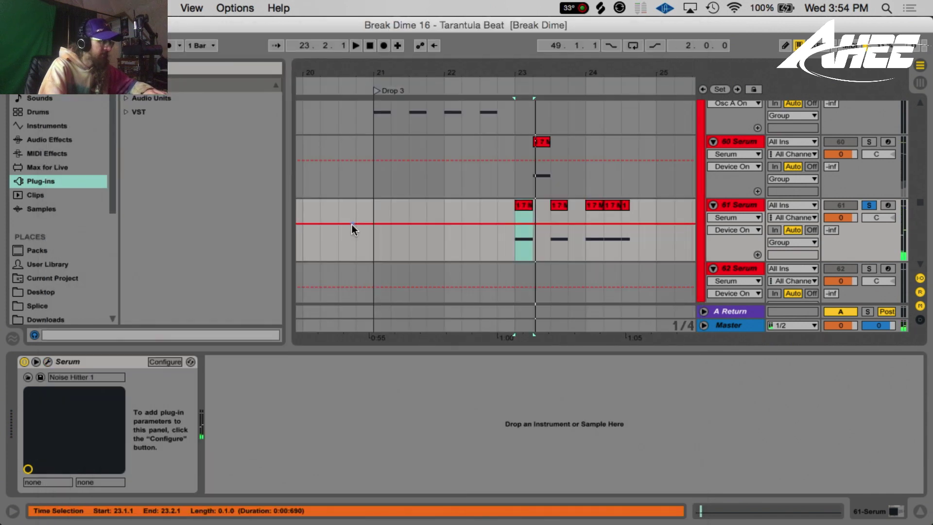
- Go down to 65 Serum, solo it, play its clip at 25.1.1 and check its Noise Hitter 1 patch settings
{"action": "scroll", "coordinate": [664, 194], "scroll_direction": "down", "scroll_amount": 5}
{"action": "left_click", "coordinate": [869, 210]}
{"action": "key", "text": "space"}
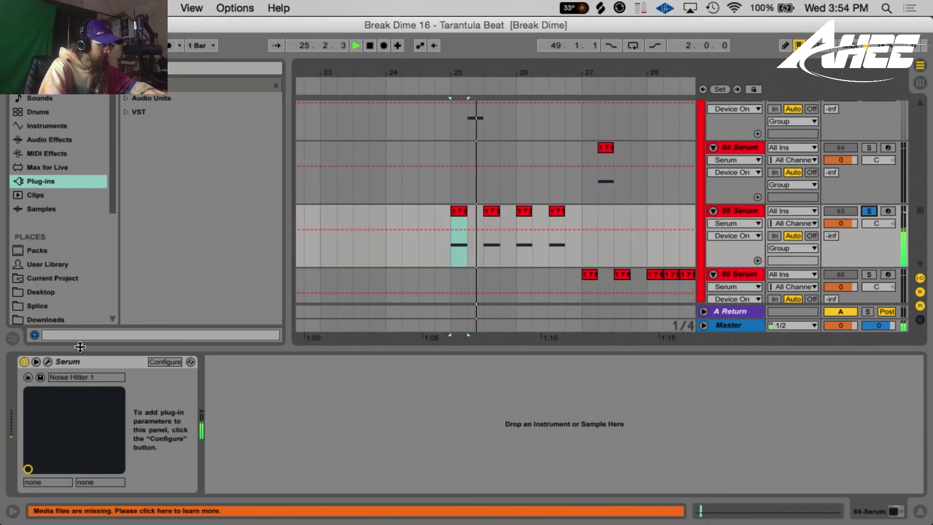
{"action": "left_click", "coordinate": [48, 361]}
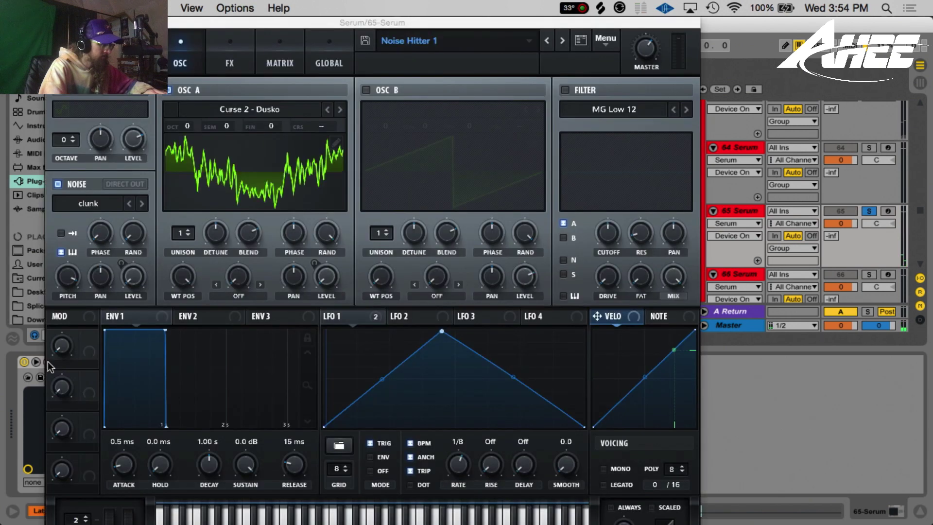
{"action": "left_click", "coordinate": [214, 48]}
{"action": "left_click", "coordinate": [181, 53]}
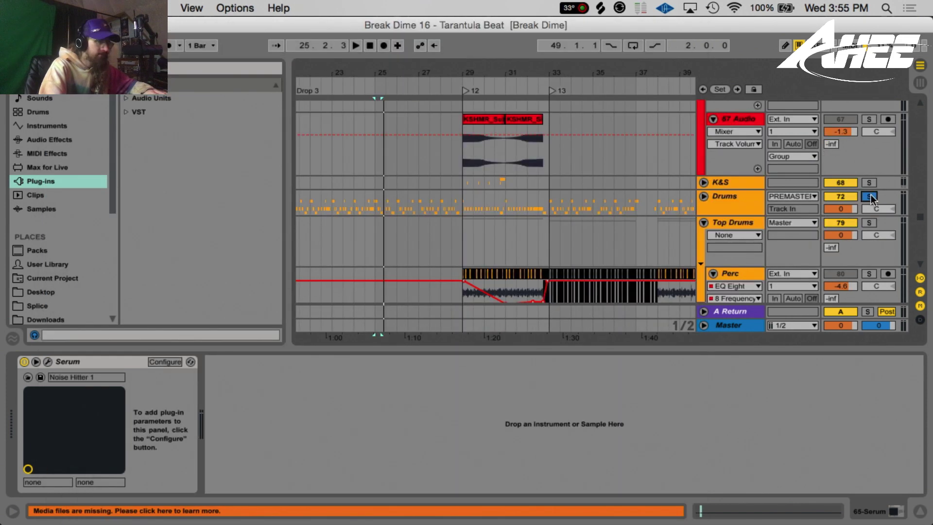
- Play the soloed Drums group from marker 12 at 29.1.1 and stop it
{"action": "left_click", "coordinate": [462, 207]}
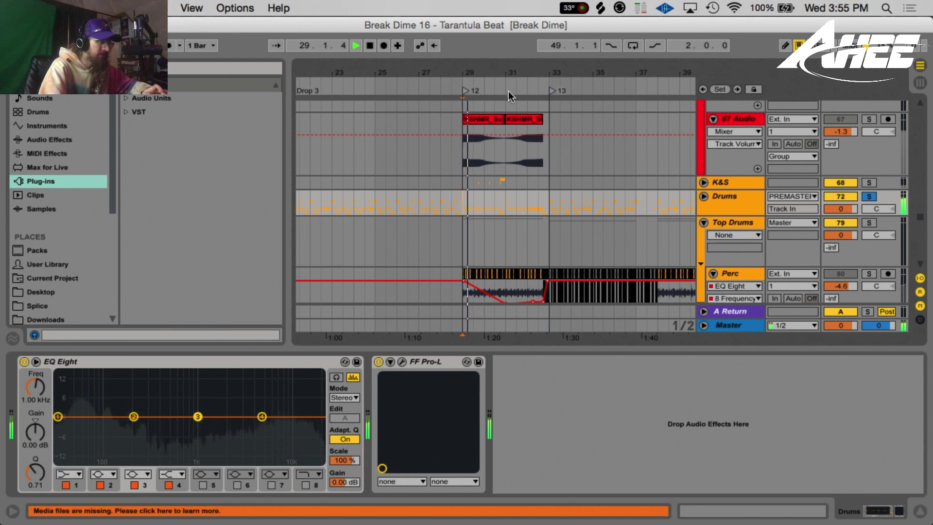
{"action": "left_click_drag", "start_coordinate": [499, 74], "coordinate": [447, 76]}
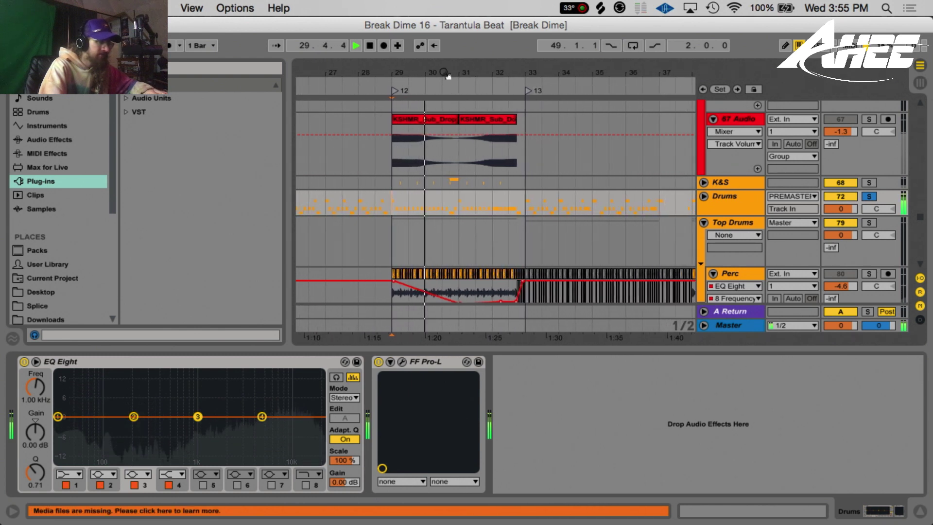
{"action": "key", "text": "space"}
- Solo 67 Audio, play its KSHMR sub drop clips from 29.1.1 and from 32.1.1, and unsolo the track
{"action": "left_click", "coordinate": [869, 119]}
{"action": "key", "text": "space"}
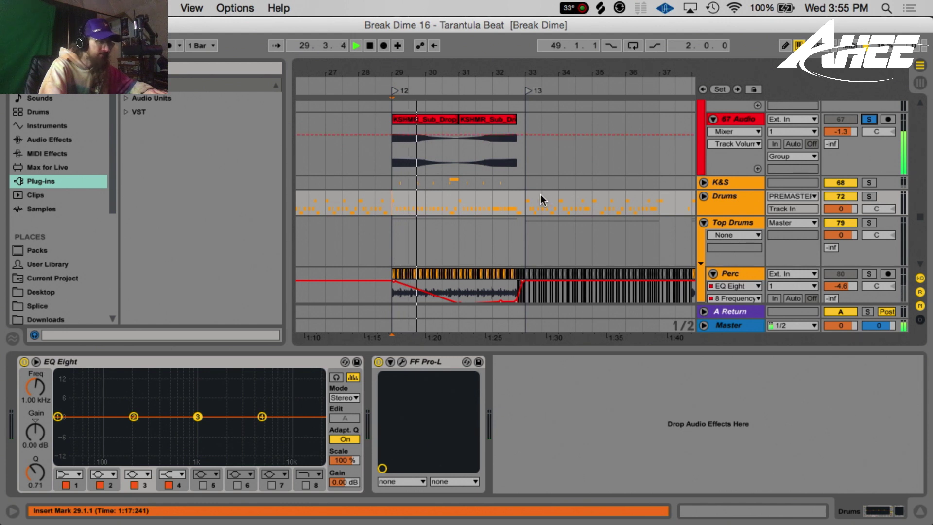
{"action": "left_click", "coordinate": [485, 145]}
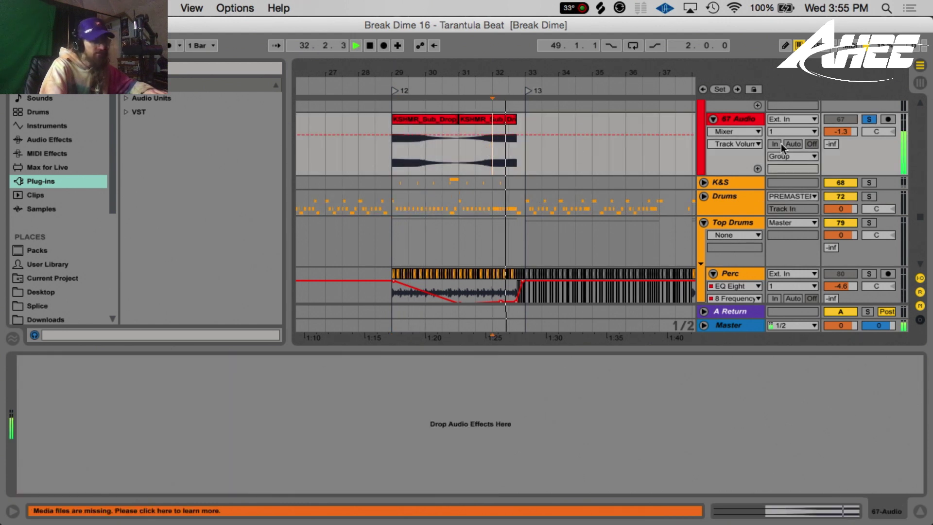
{"action": "left_click", "coordinate": [869, 119]}
{"action": "key", "text": "space"}
- Look over the FX tracks, go up to 10 Audio, solo it and play its clip at 22.4.1
{"action": "scroll", "coordinate": [511, 217], "scroll_direction": "down", "scroll_amount": 15}
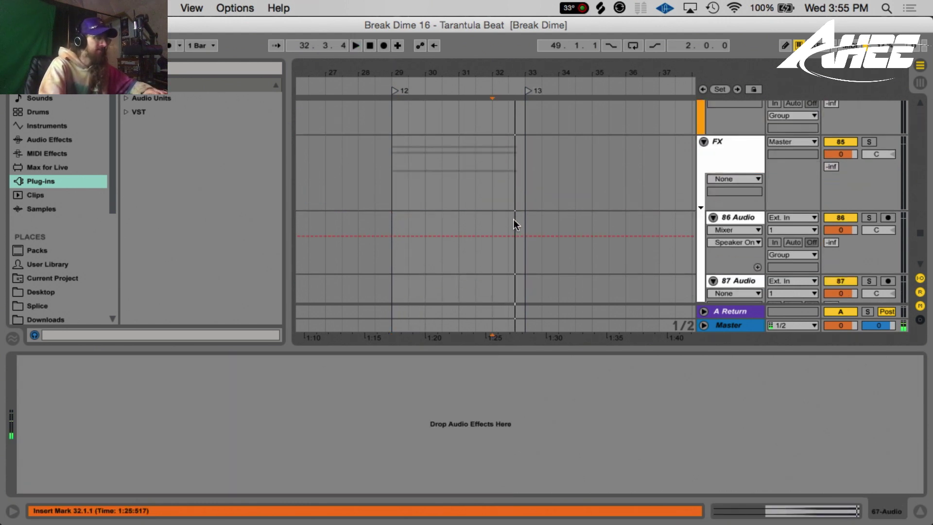
{"action": "scroll", "coordinate": [505, 220], "scroll_direction": "up", "scroll_amount": 20}
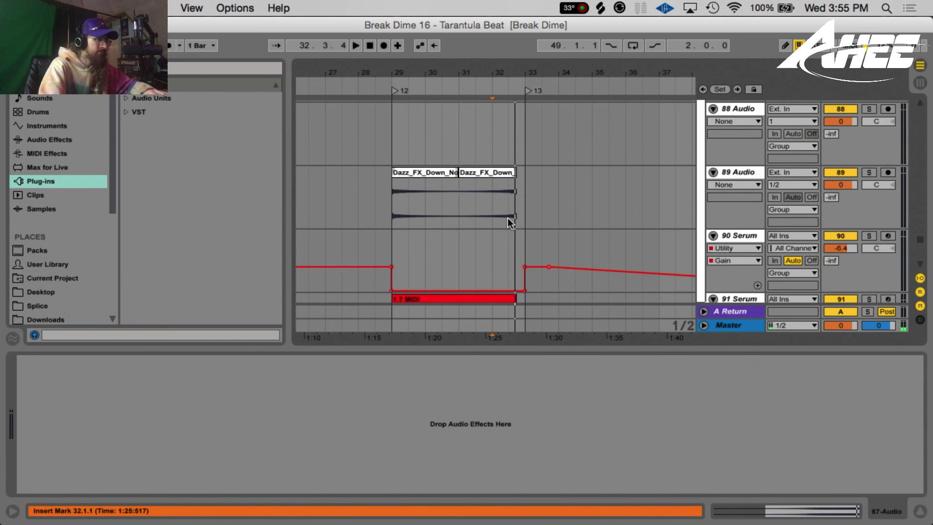
{"action": "scroll", "coordinate": [512, 228], "scroll_direction": "up", "scroll_amount": 10}
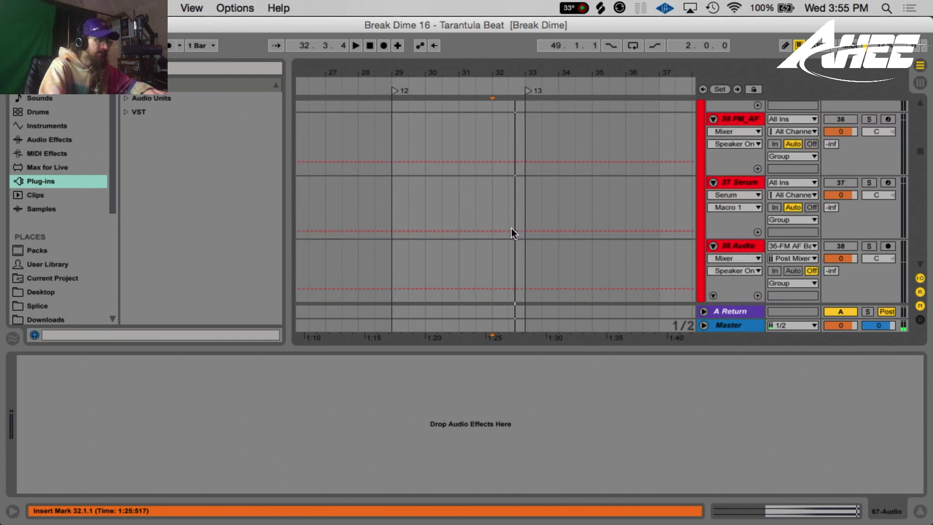
{"action": "scroll", "coordinate": [463, 182], "scroll_direction": "up", "scroll_amount": 15}
{"action": "scroll", "coordinate": [463, 181], "scroll_direction": "left", "scroll_amount": 6}
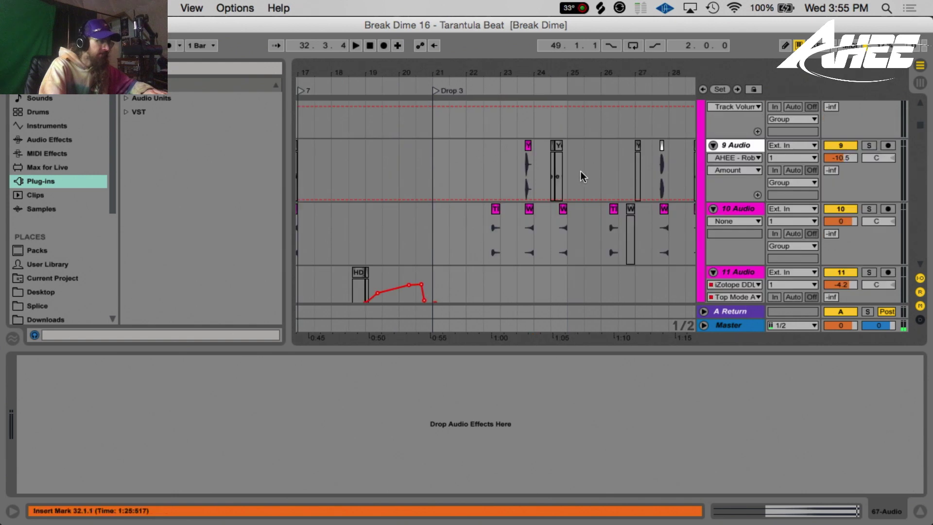
{"action": "left_click", "coordinate": [495, 208]}
{"action": "left_click", "coordinate": [872, 208]}
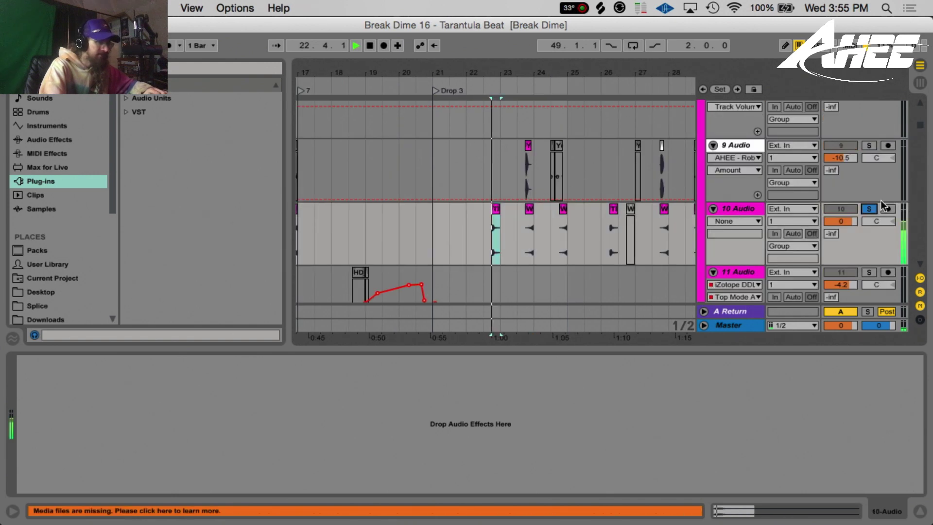
- Go back to Drop 1 on 12 Audio, solo the track and play its rbb_yeah clip
{"action": "scroll", "coordinate": [534, 185], "scroll_direction": "left", "scroll_amount": 6}
{"action": "scroll", "coordinate": [527, 173], "scroll_direction": "down", "scroll_amount": 4}
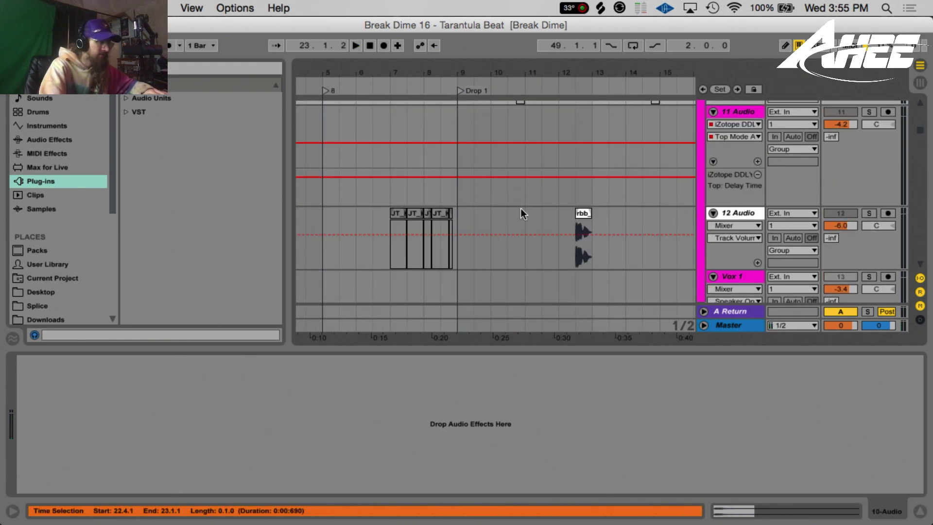
{"action": "left_click", "coordinate": [583, 216]}
{"action": "left_click", "coordinate": [869, 214]}
{"action": "key", "text": "space"}
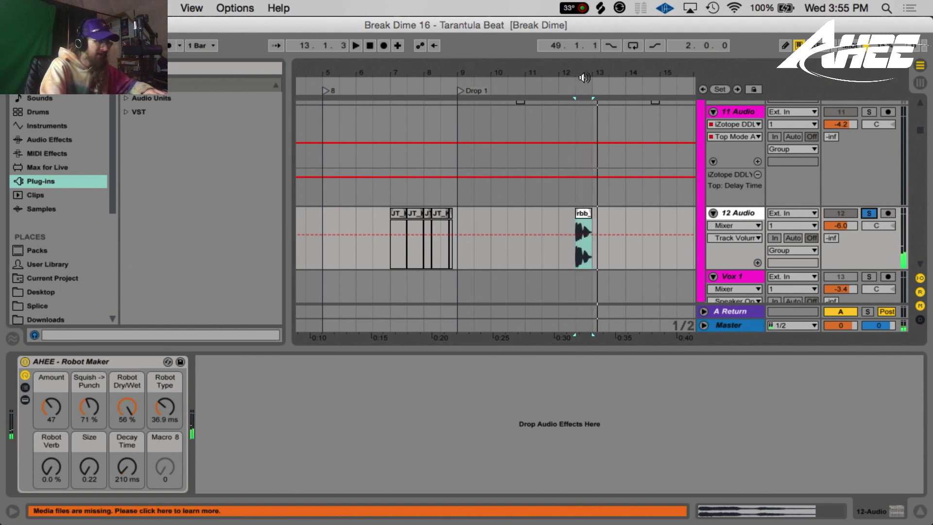
- Play the rbb_yeah clip on 12 Audio with AHEE - Robot Maker bypassed, and again with it enabled
{"action": "left_click_drag", "start_coordinate": [578, 76], "coordinate": [578, 98]}
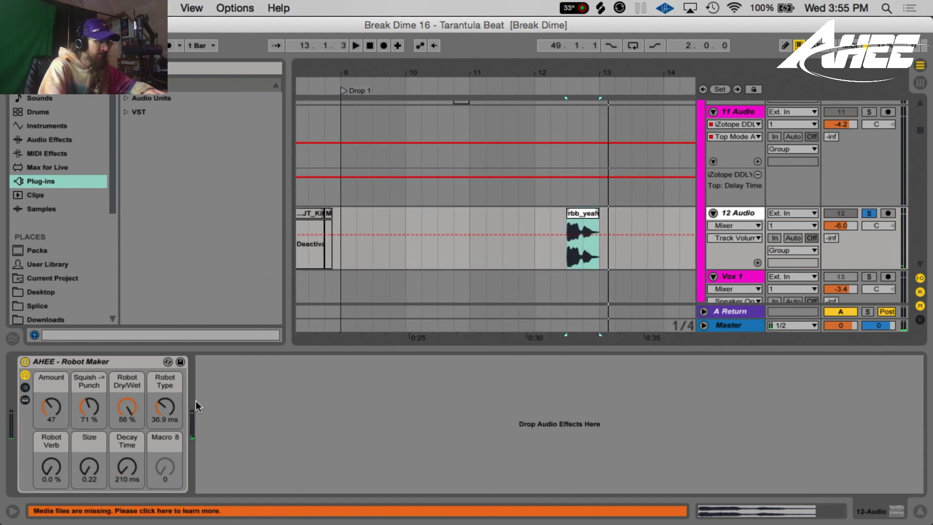
{"action": "key", "text": "space"}
{"action": "left_click", "coordinate": [24, 362]}
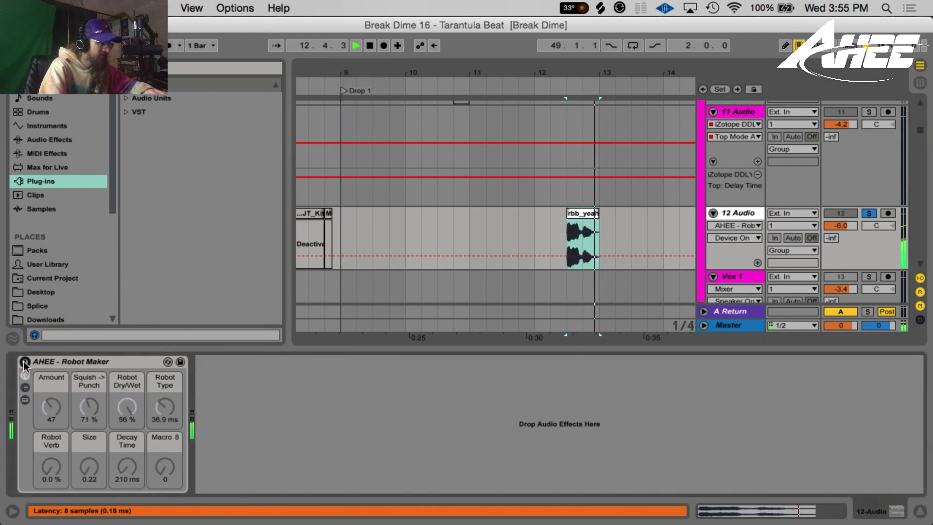
{"action": "left_click", "coordinate": [24, 362]}
{"action": "key", "text": "space"}
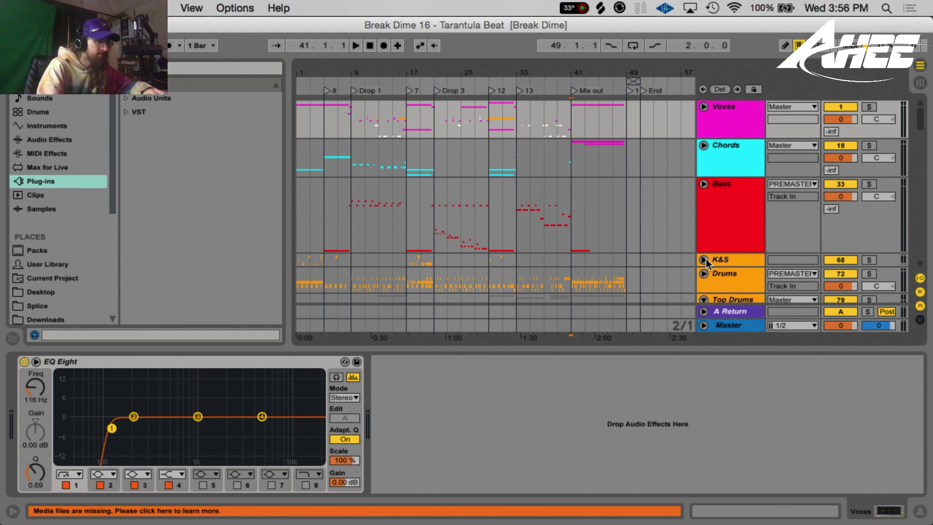
- Collapse the Top Drums group and display the Drums group's effects
{"action": "scroll", "coordinate": [705, 272], "scroll_direction": "down", "scroll_amount": 2}
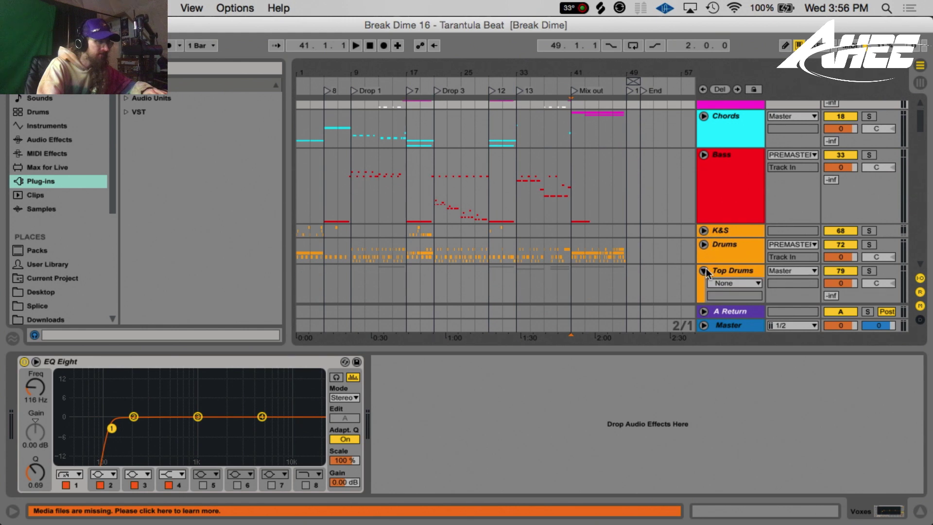
{"action": "left_click", "coordinate": [704, 271]}
{"action": "left_click", "coordinate": [721, 254]}
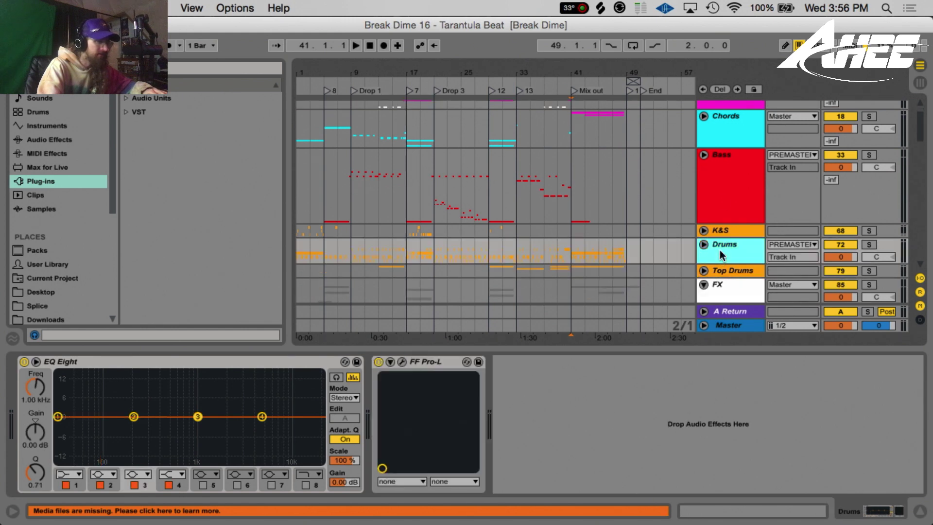
- Display the Bass group's effects, and open and close its FF Pro-L limiter to check the settings
{"action": "left_click", "coordinate": [721, 197]}
{"action": "left_click", "coordinate": [401, 361]}
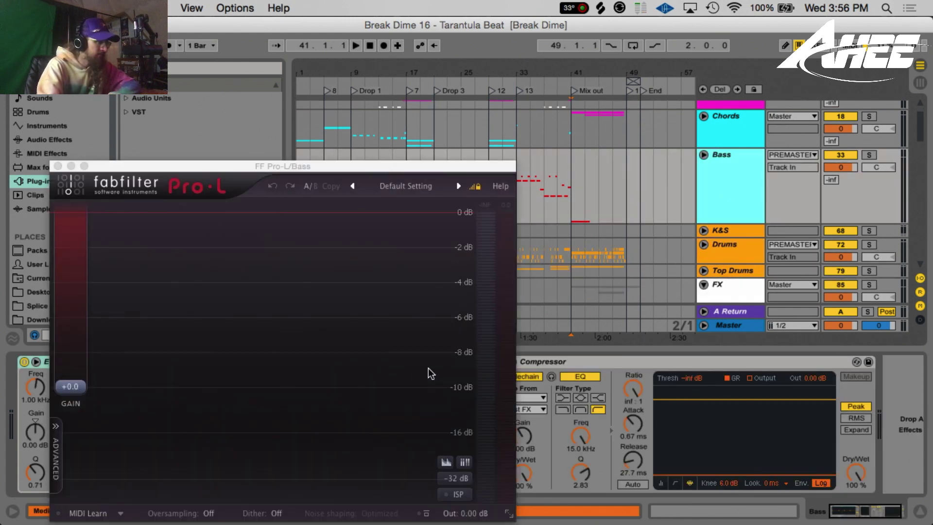
{"action": "left_click", "coordinate": [58, 166]}
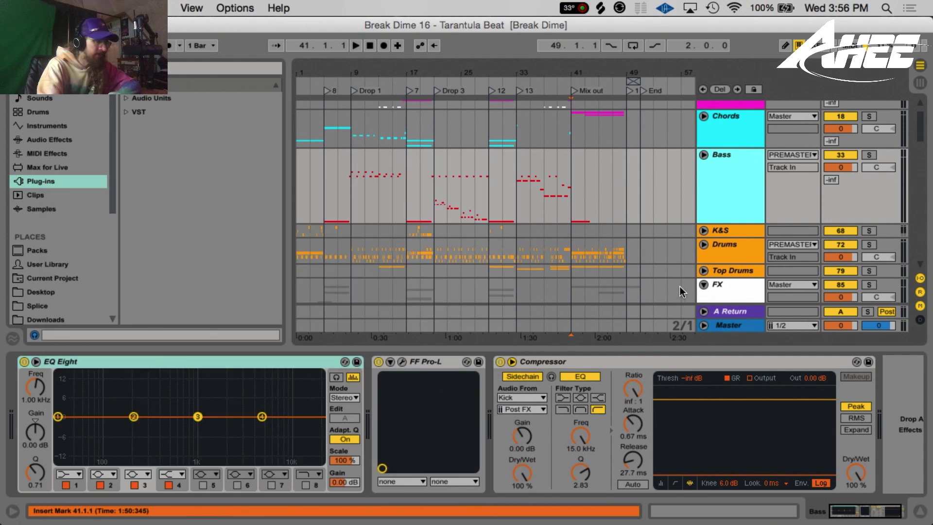
- Display the Master track's effects, check the gain in its FF Pro-L limiter and close the plug-in window
{"action": "left_click", "coordinate": [729, 326]}
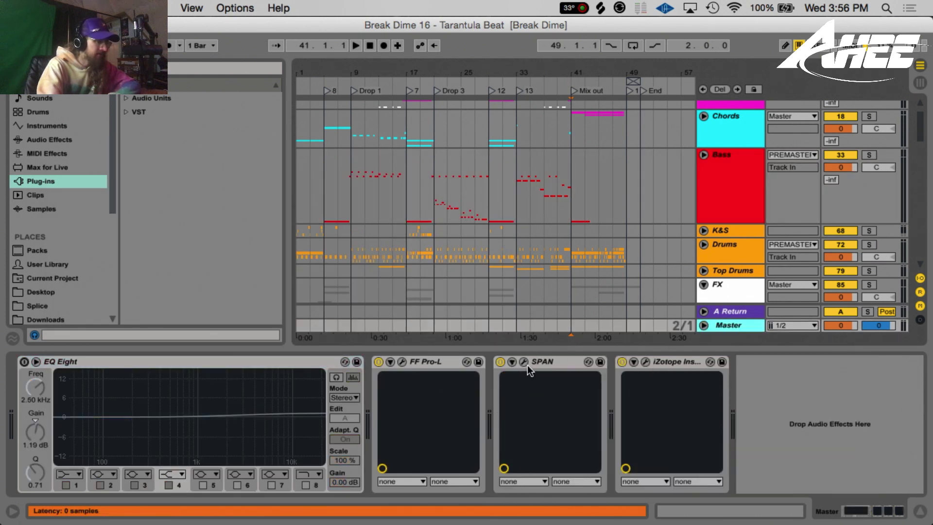
{"action": "left_click", "coordinate": [403, 361]}
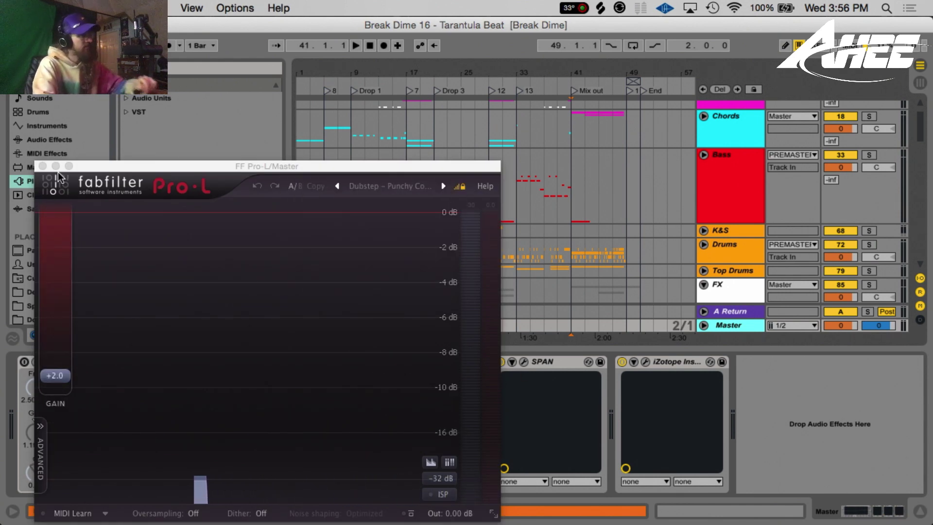
{"action": "mouse_move", "coordinate": [49, 364]}
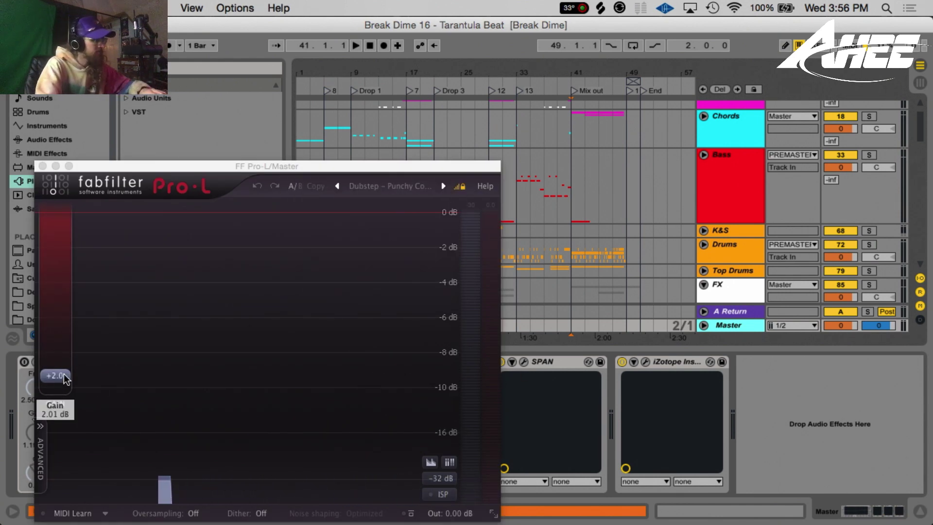
{"action": "left_click", "coordinate": [42, 166]}
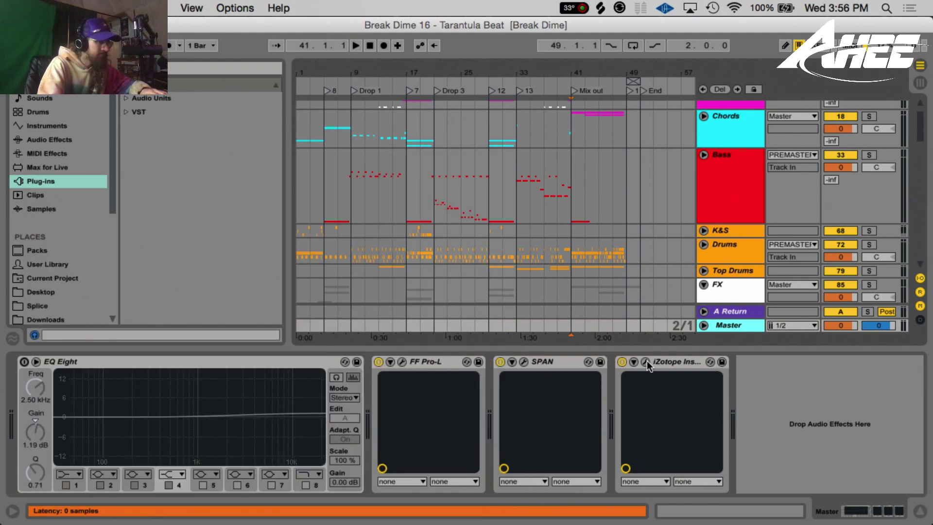
- Turn off the Master's iZotope plug-in, open its SPAN analyzer and play the track from Drop 1 at 9.1.1
{"action": "left_click", "coordinate": [622, 361]}
{"action": "left_click", "coordinate": [524, 361]}
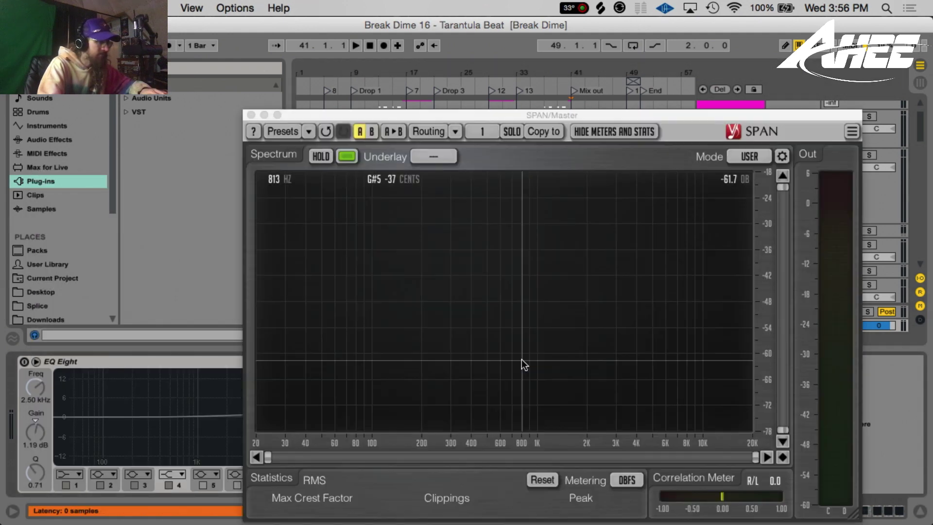
{"action": "key", "text": "space"}
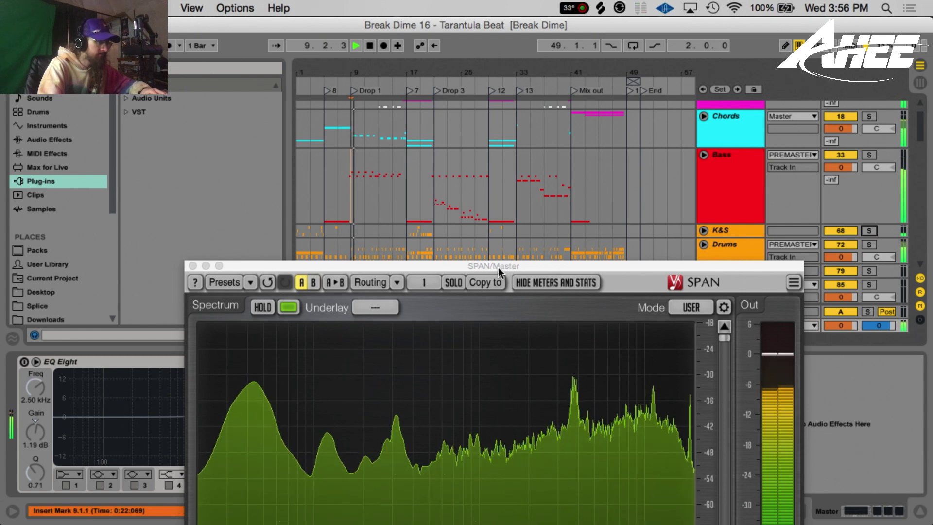
{"action": "left_click_drag", "start_coordinate": [497, 266], "coordinate": [483, 112]}
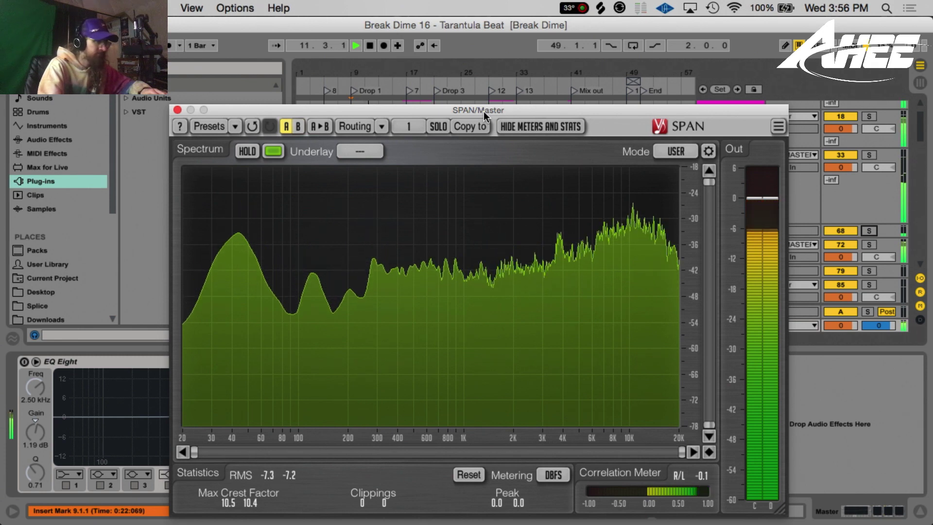
- Hold SPAN's spectrum during Drop 1, stop playback to examine the low-end peak, and release the hold
{"action": "left_click", "coordinate": [248, 151]}
{"action": "key", "text": "space"}
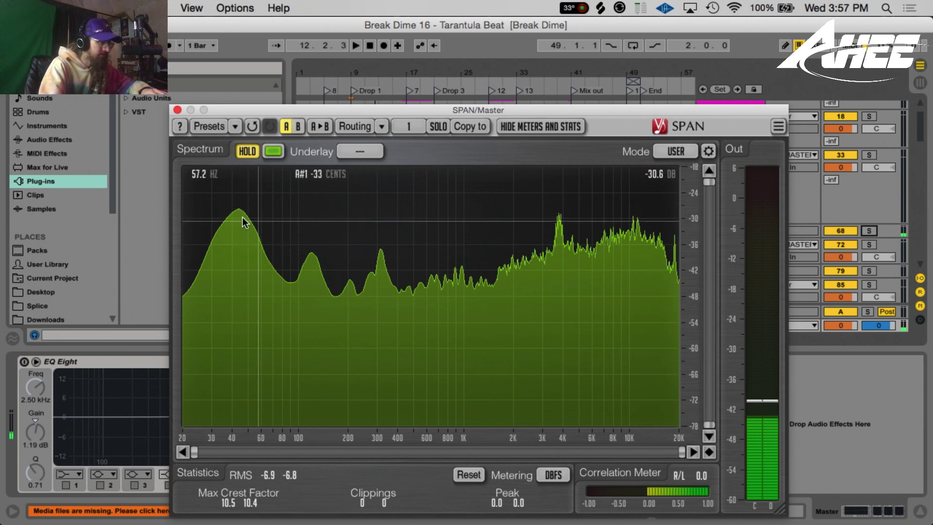
{"action": "left_click", "coordinate": [246, 152]}
- Replay Drop 1 from 9.1.1, hold SPAN's spectrum again to examine the frequency balance, and release it
{"action": "key", "text": "space"}
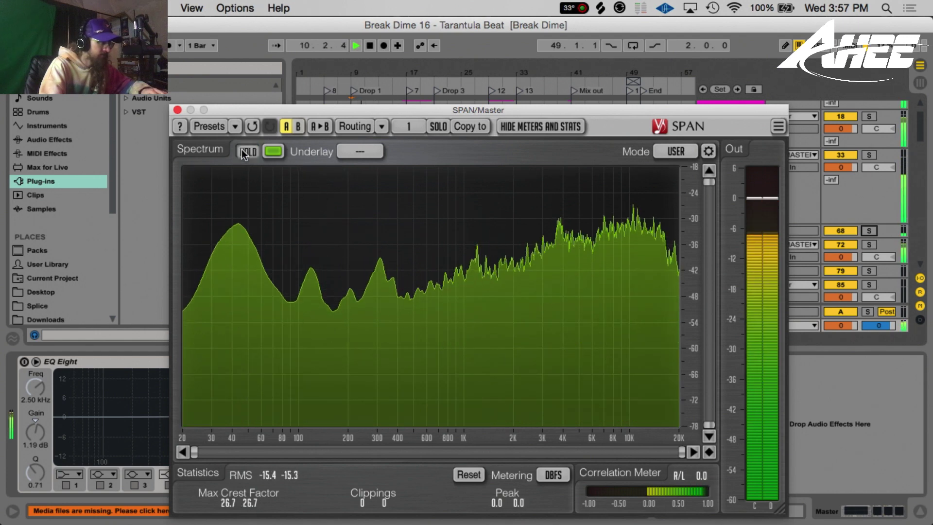
{"action": "left_click", "coordinate": [245, 152]}
{"action": "key", "text": "space"}
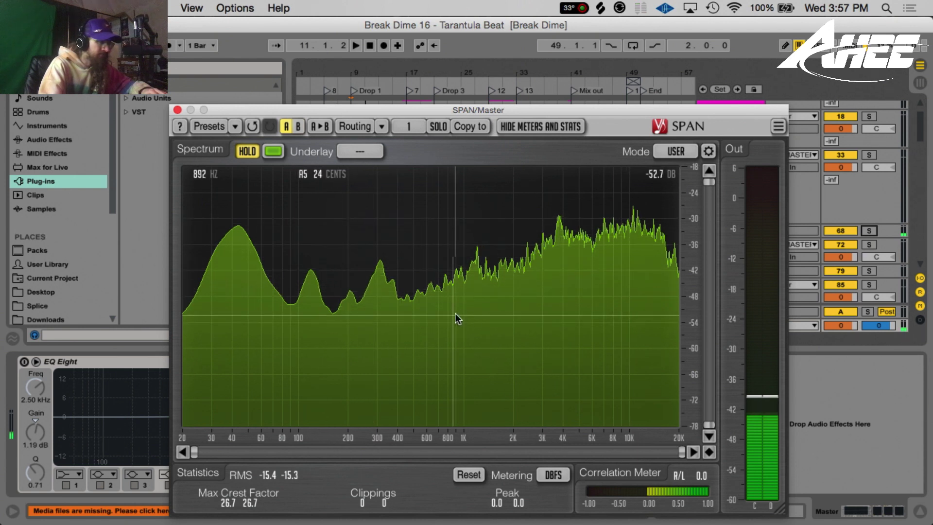
{"action": "left_click", "coordinate": [246, 151]}
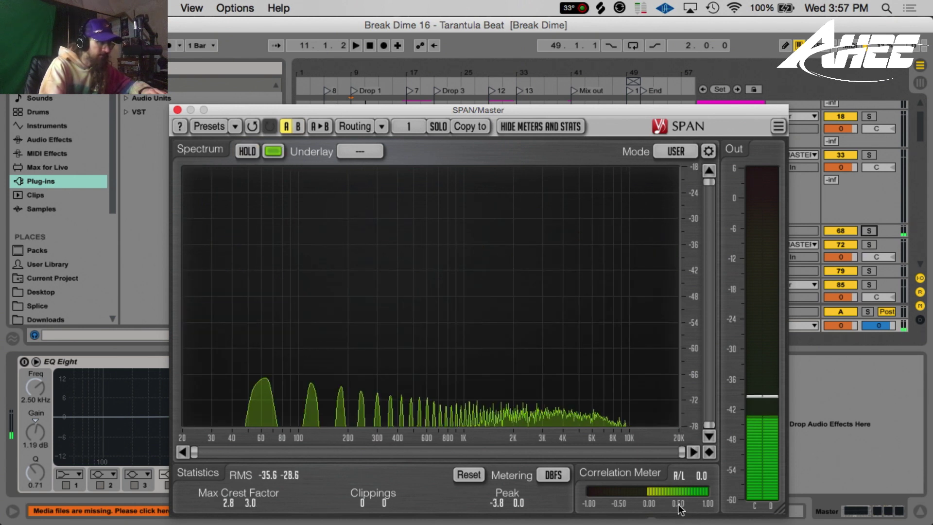
- Play Drop 1 once more with the live SPAN spectrum, stop playback, close SPAN and return to the top tracks
{"action": "key", "text": "space"}
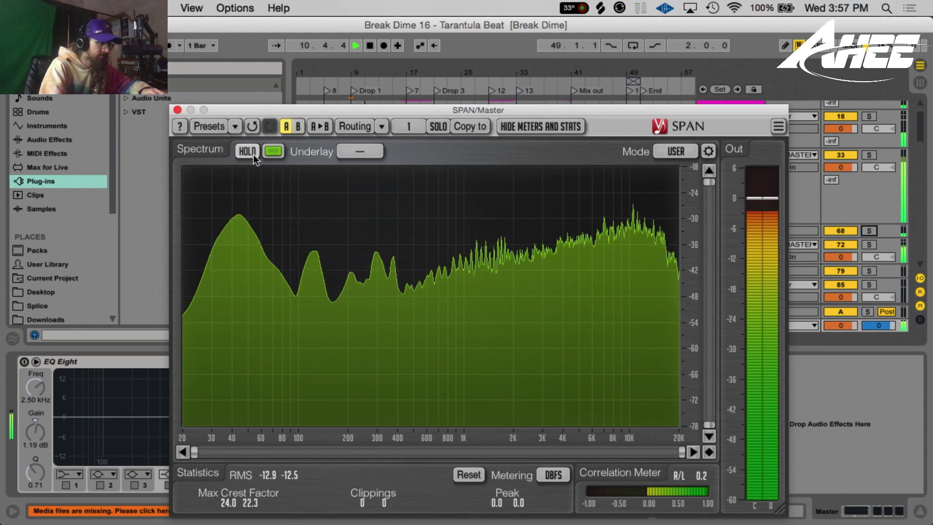
{"action": "key", "text": "space"}
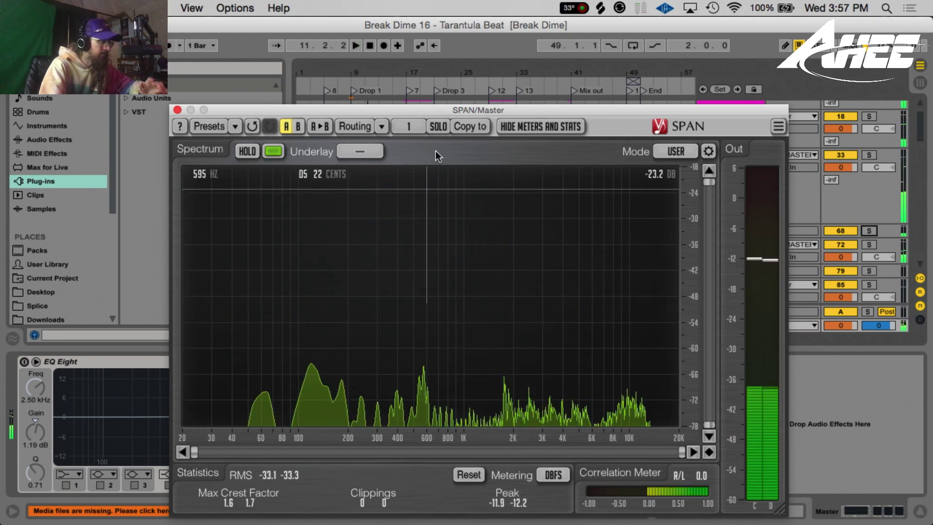
{"action": "left_click", "coordinate": [178, 111]}
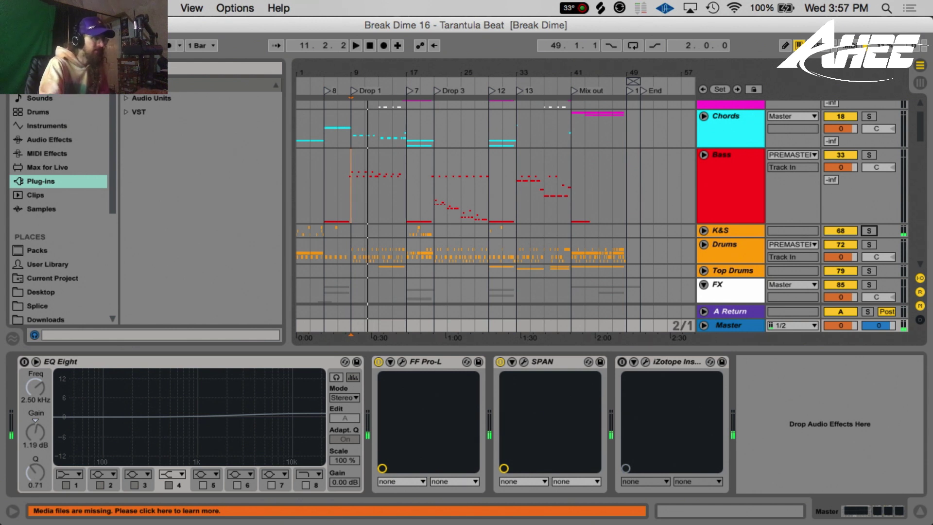
{"action": "scroll", "coordinate": [671, 163], "scroll_direction": "up", "scroll_amount": 2}
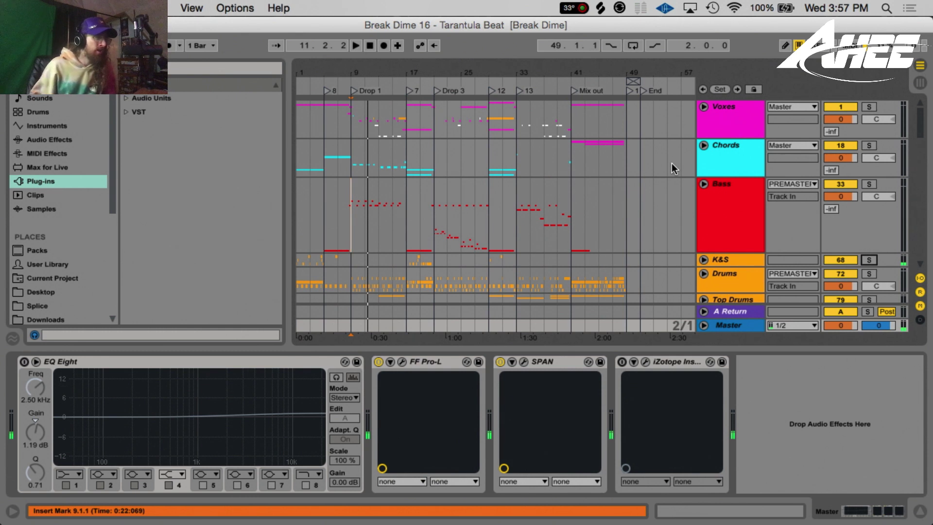